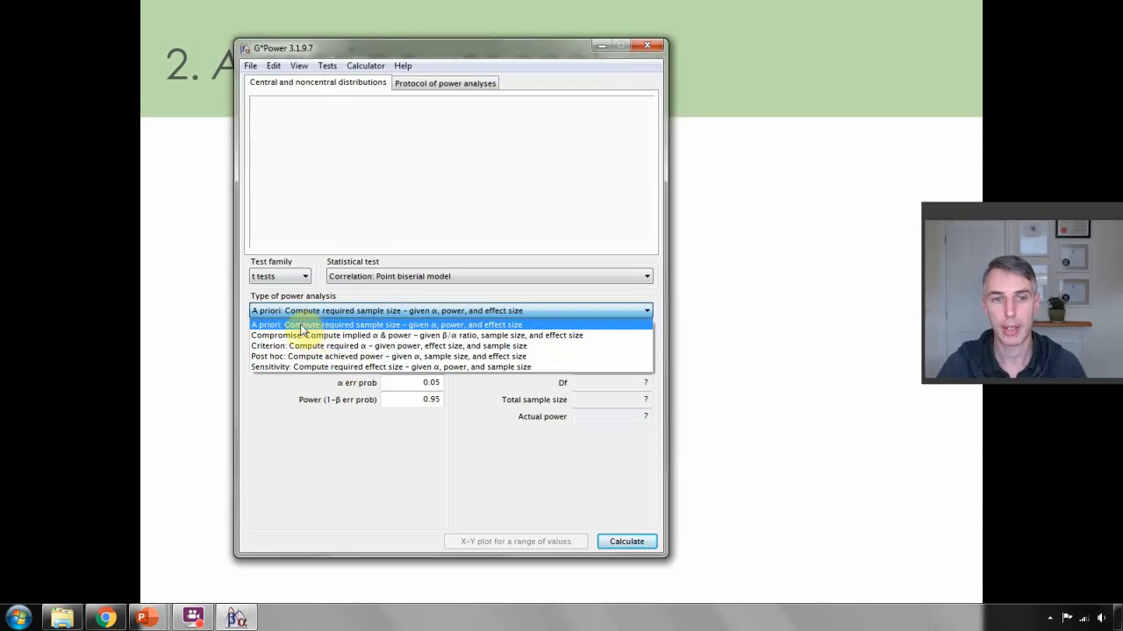
# - Set up an a priori power analysis in the F tests family for ANOVA: Fixed effects, omnibus, one-way
pyautogui.click(297, 324)
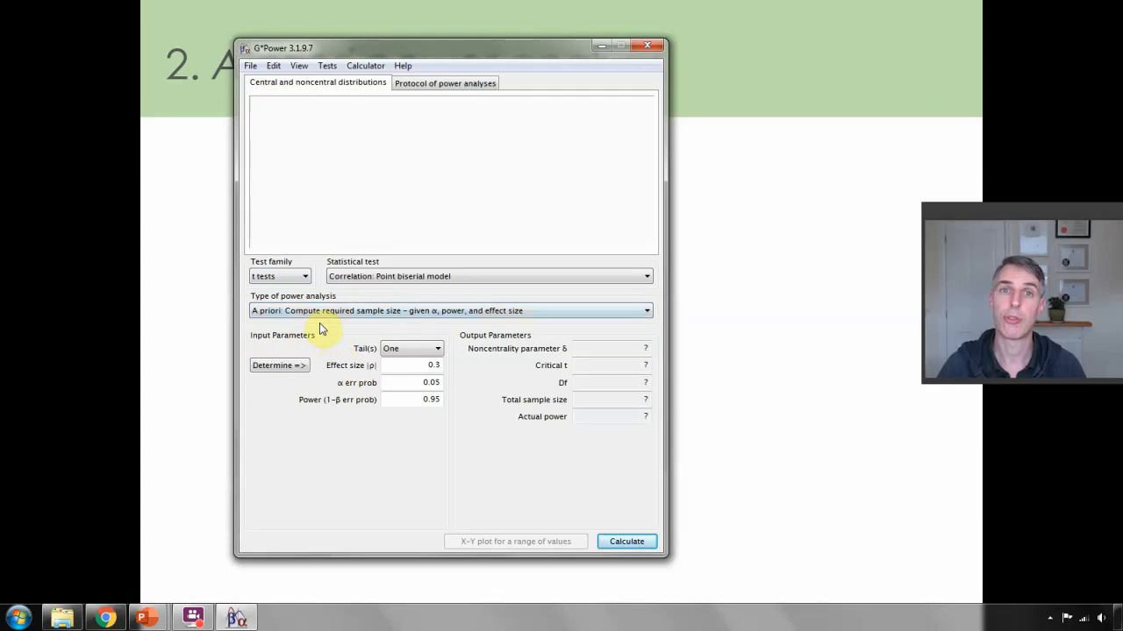
pyautogui.click(306, 277)
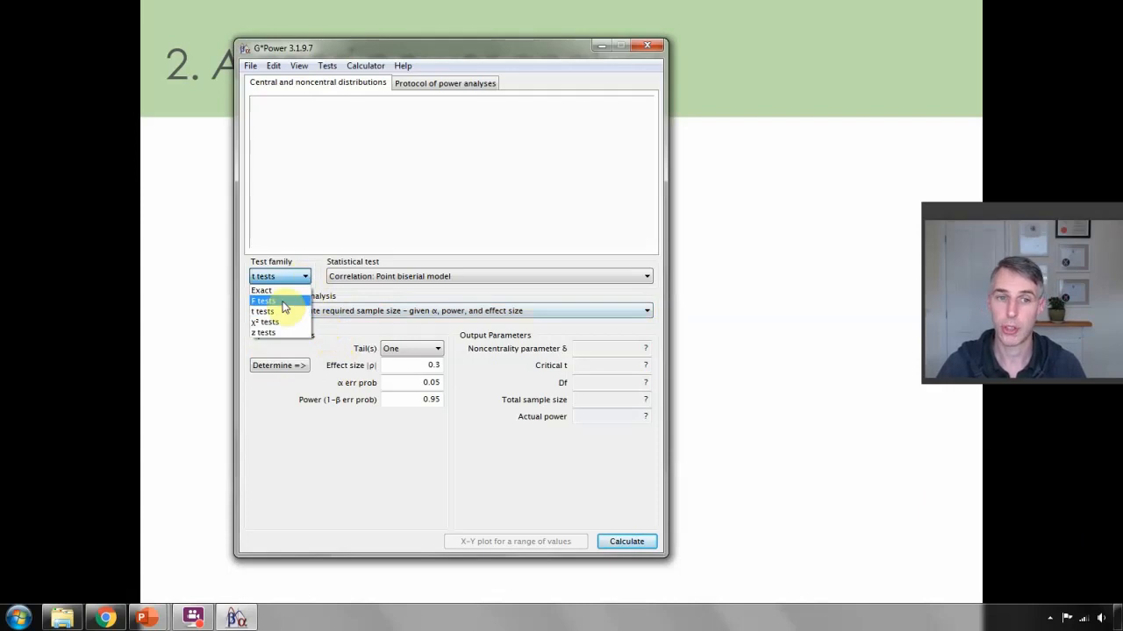
pyautogui.click(281, 302)
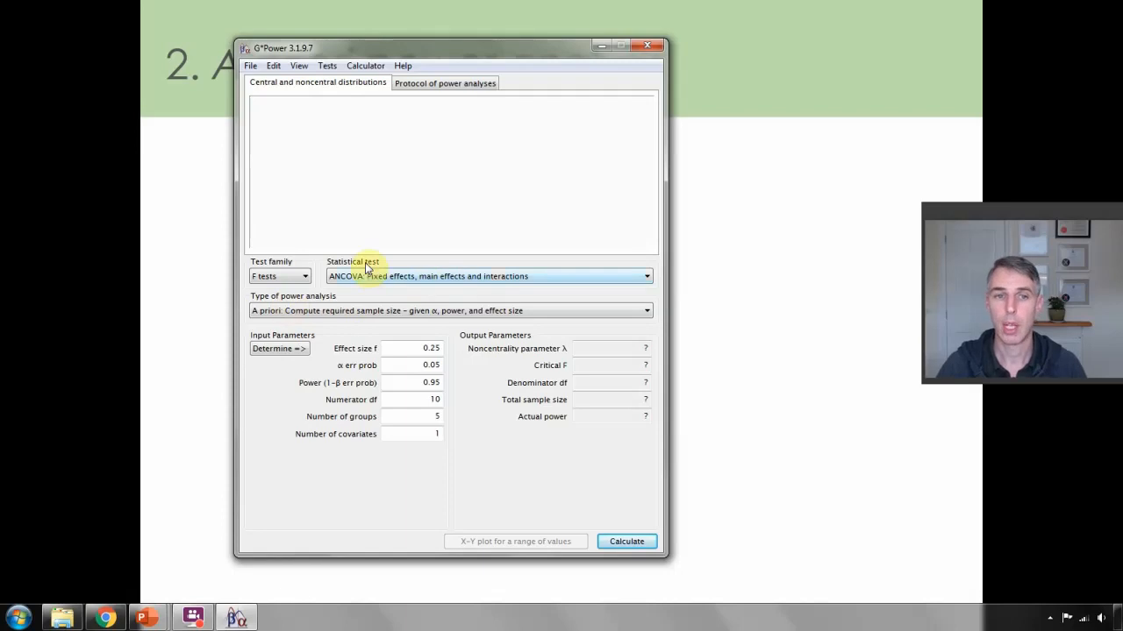
pyautogui.click(410, 279)
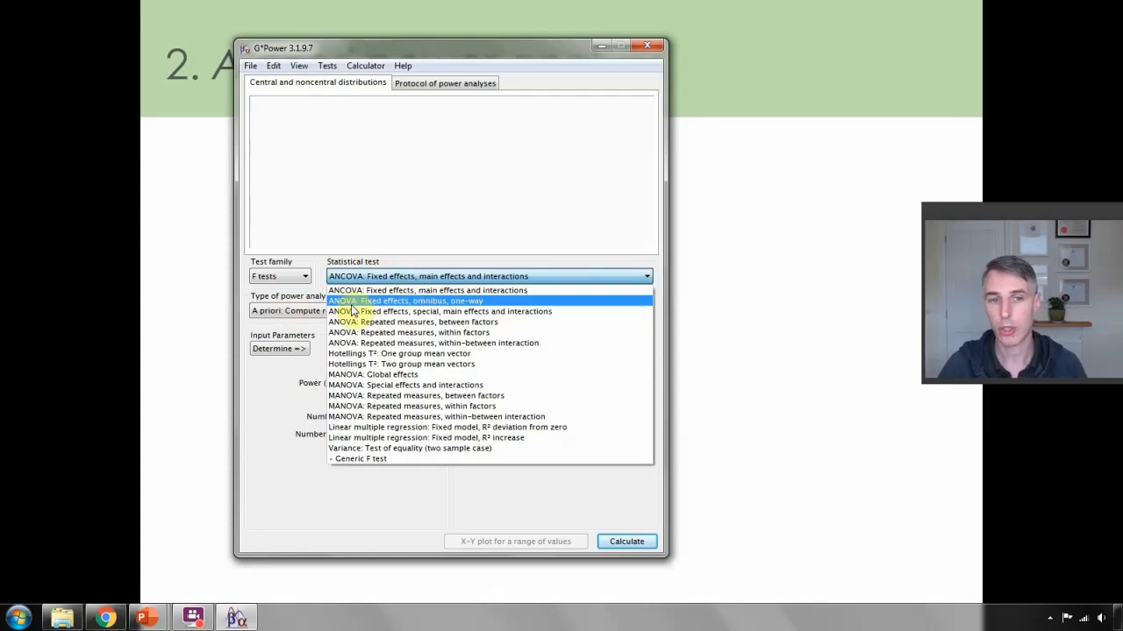
pyautogui.click(425, 301)
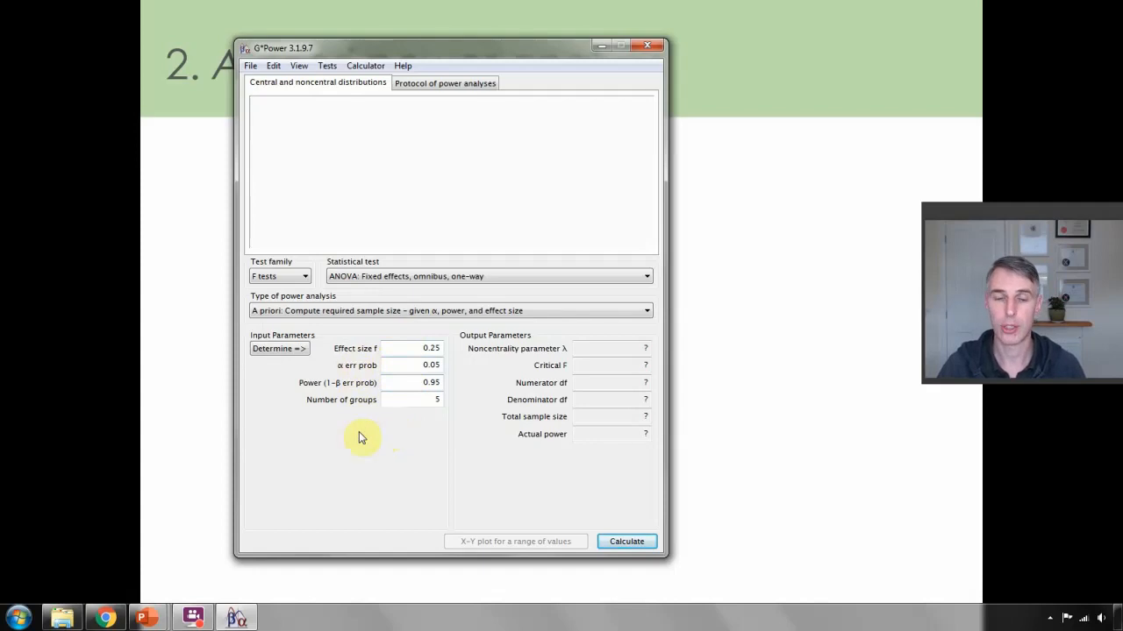
# - Set the power (1-β err prob) to 0.80 and the number of groups to 2
pyautogui.click(310, 448)
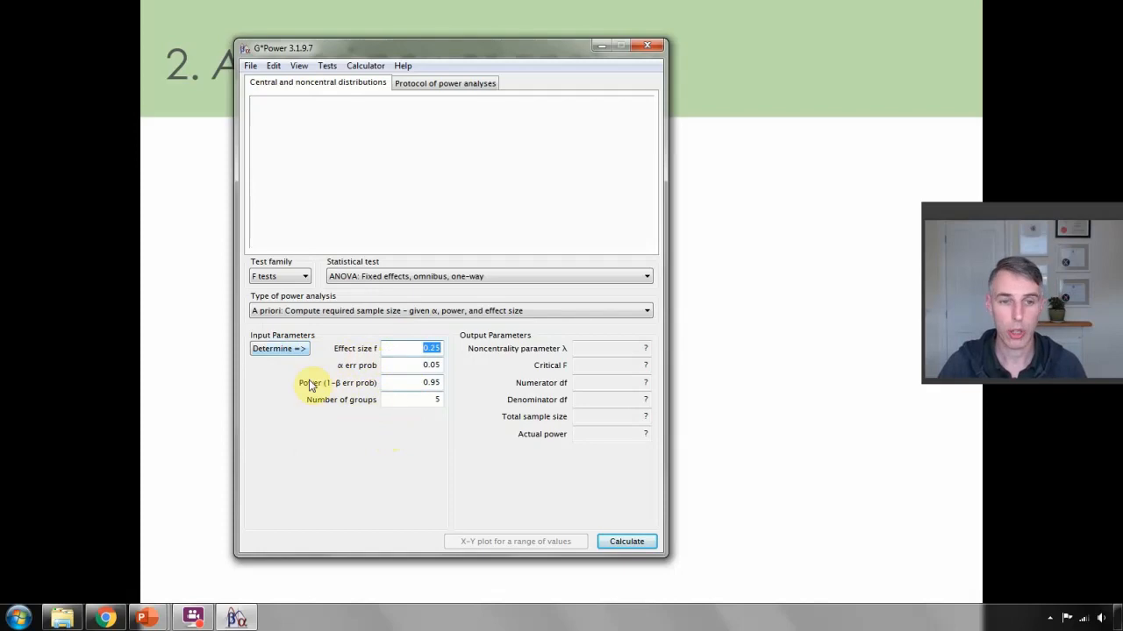
pyautogui.click(433, 383)
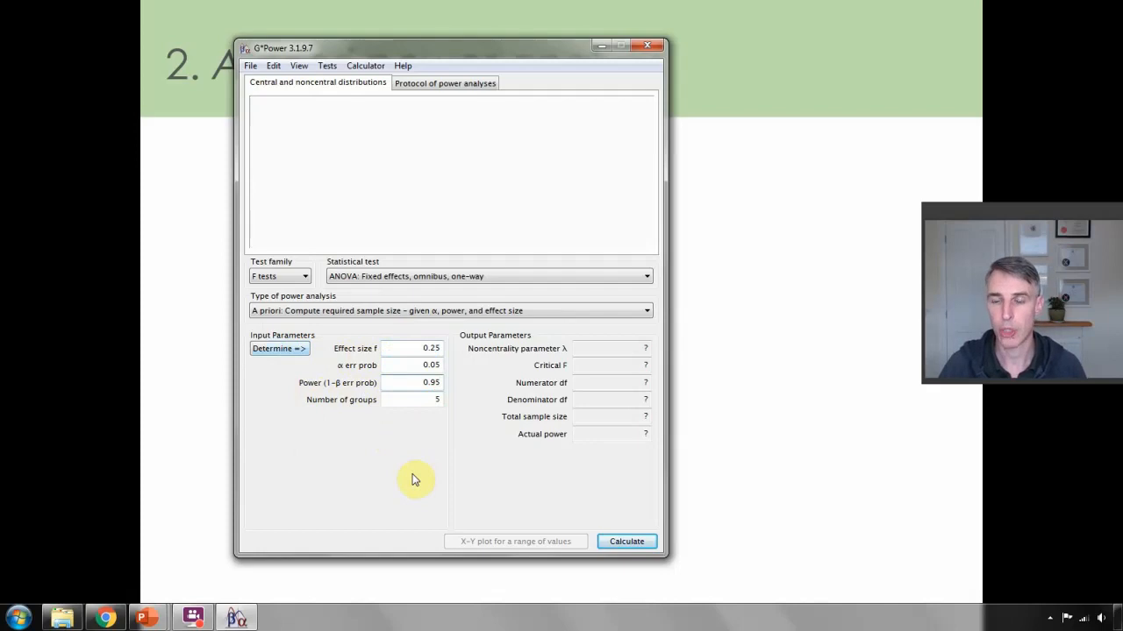
pyautogui.press('BackSpace')
pyautogui.press('BackSpace')
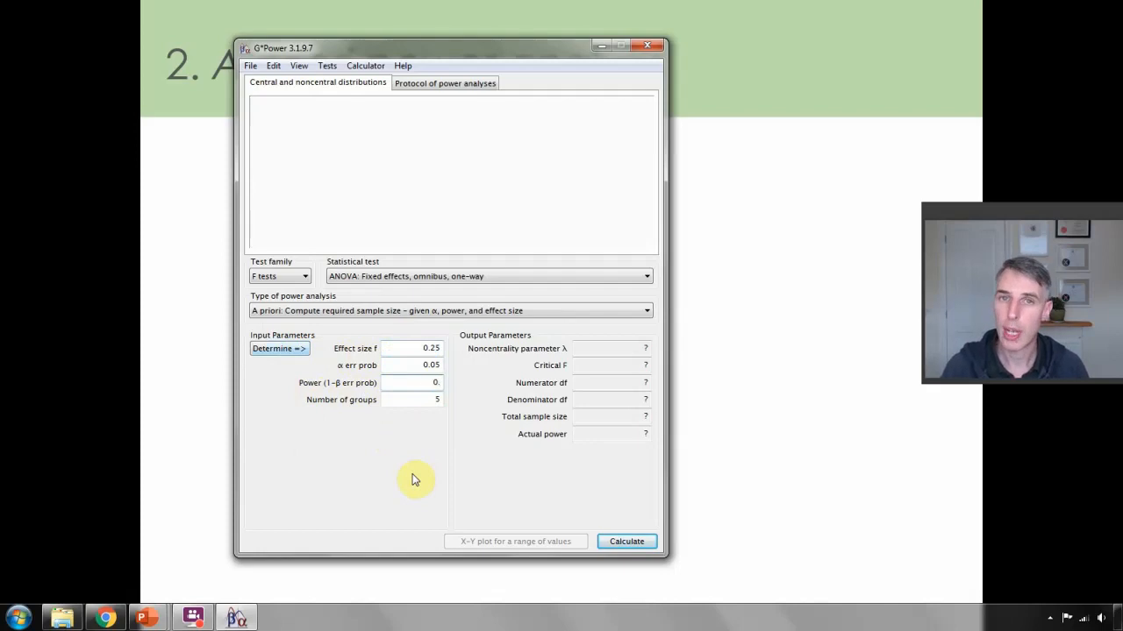
pyautogui.write('80')
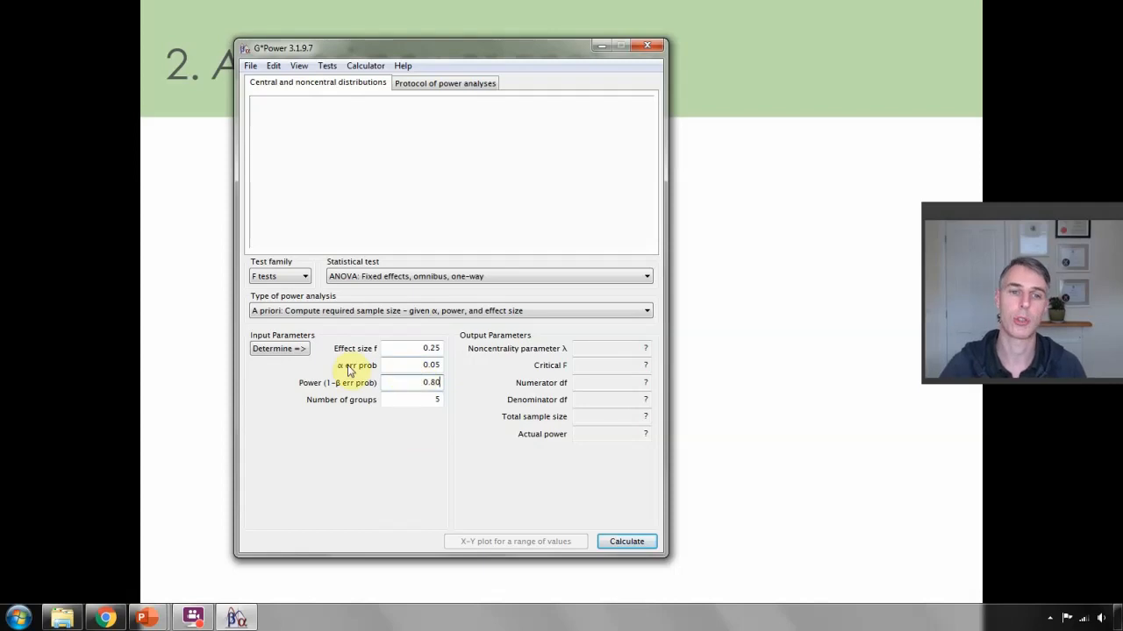
pyautogui.doubleClick(436, 400)
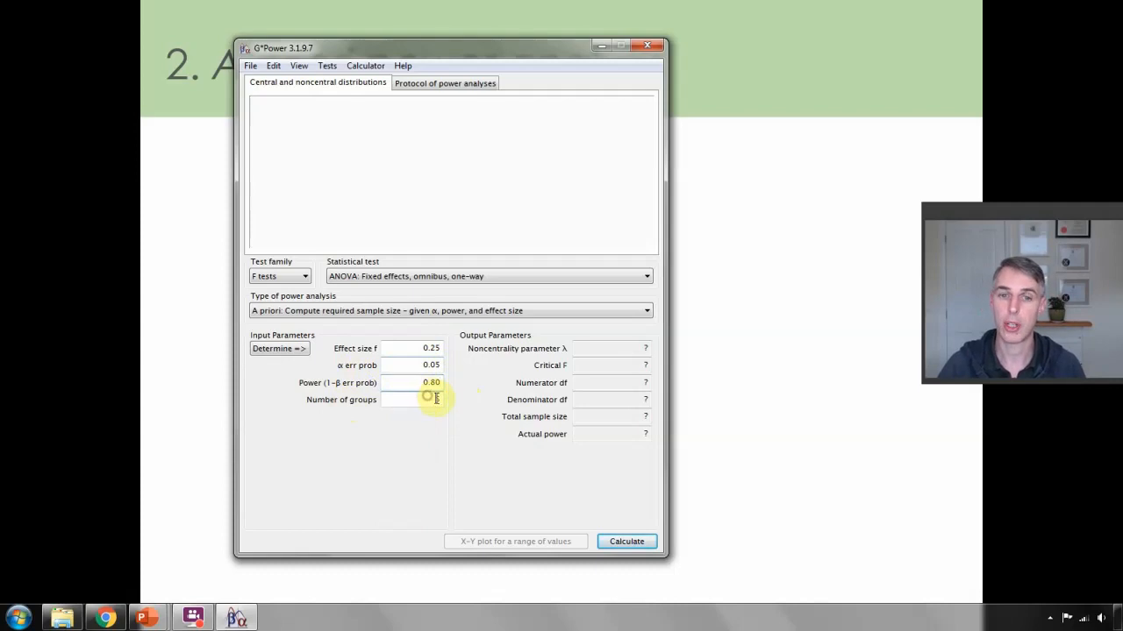
pyautogui.write('2')
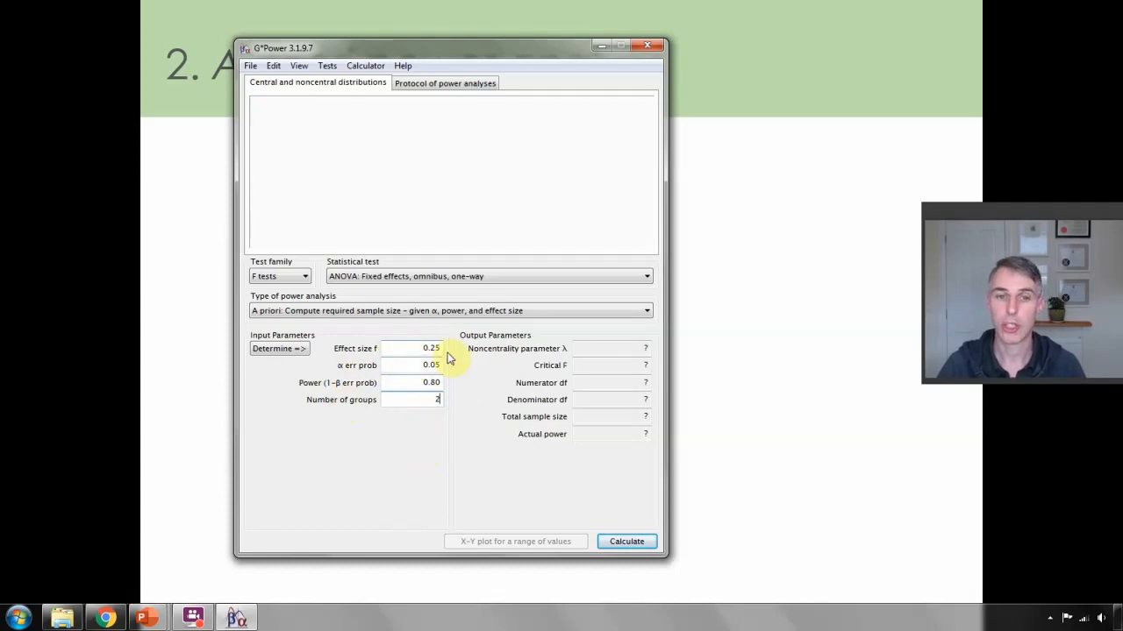
# - Open the effect size calculator and choose Effect size from variance with the Direct option
pyautogui.moveTo(438, 348)
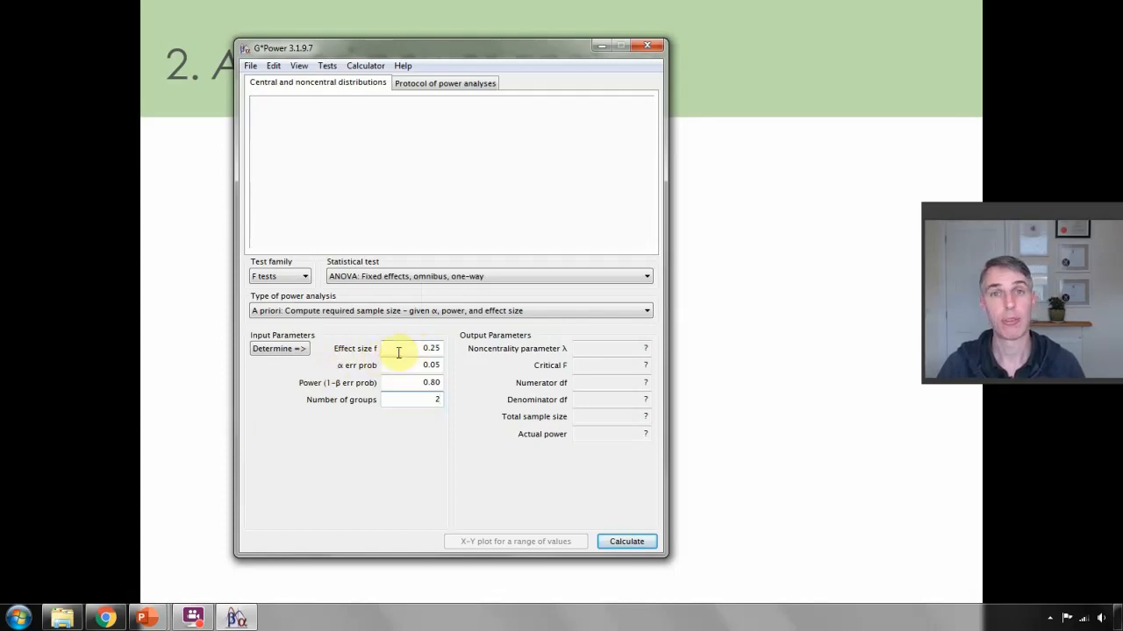
pyautogui.click(292, 351)
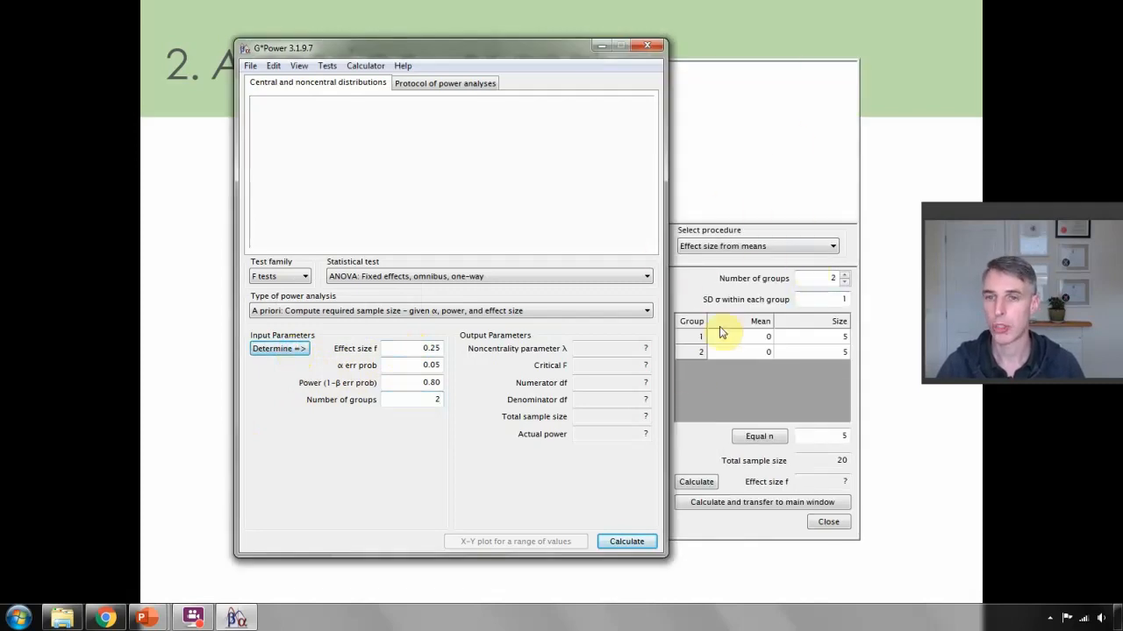
pyautogui.click(721, 249)
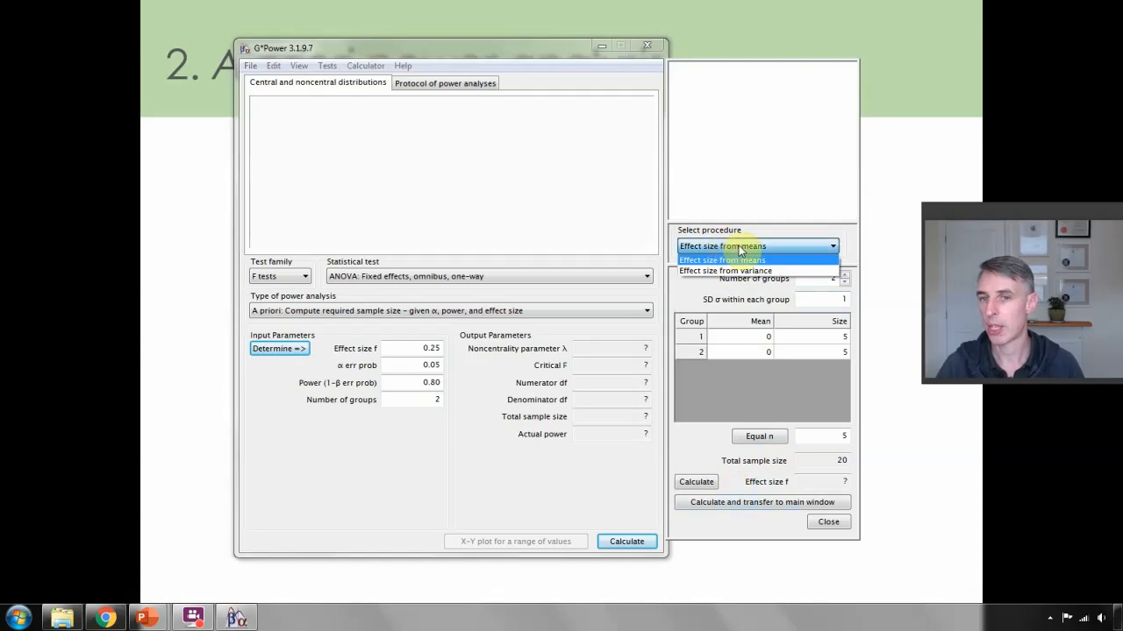
pyautogui.click(709, 272)
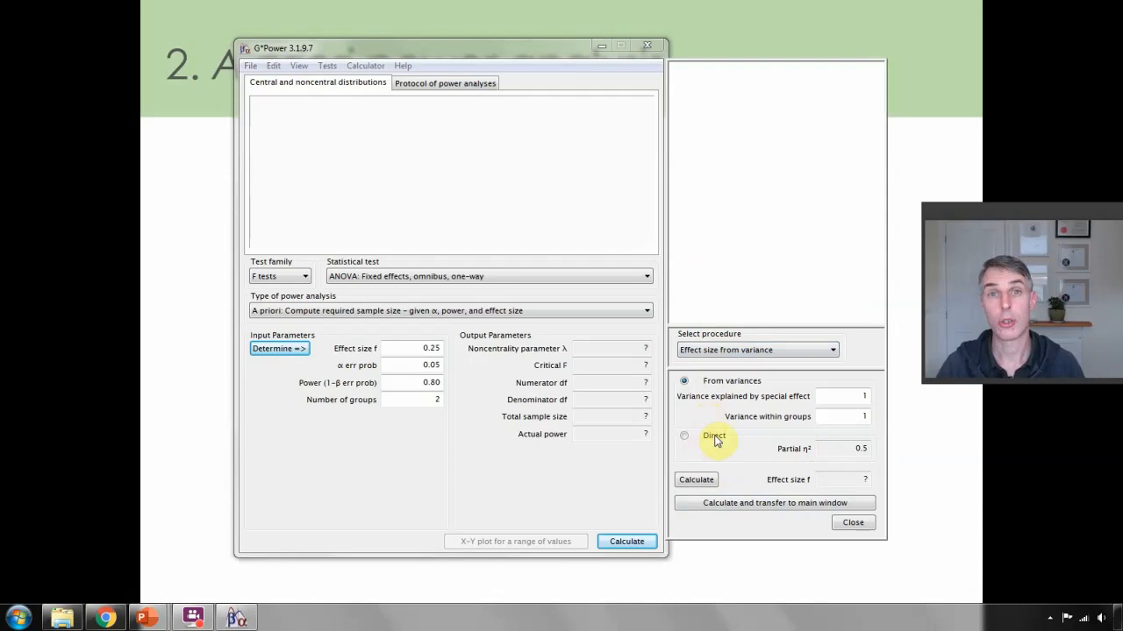
pyautogui.click(684, 436)
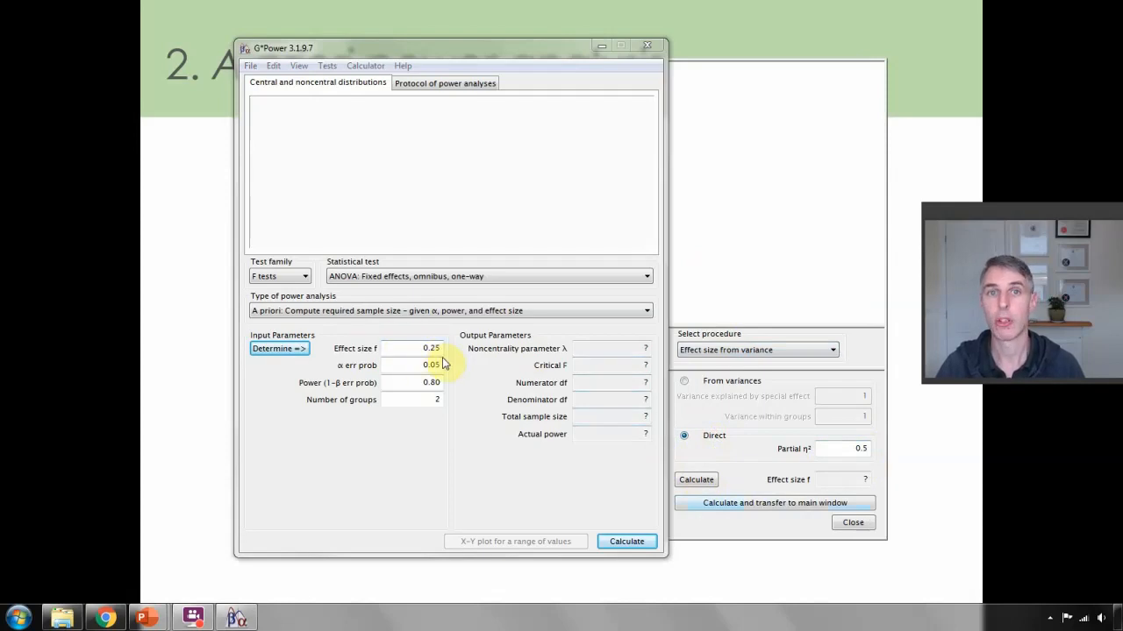
# - Set partial η² to 0.06, then calculate effect size f and transfer it to the main window
pyautogui.click(869, 450)
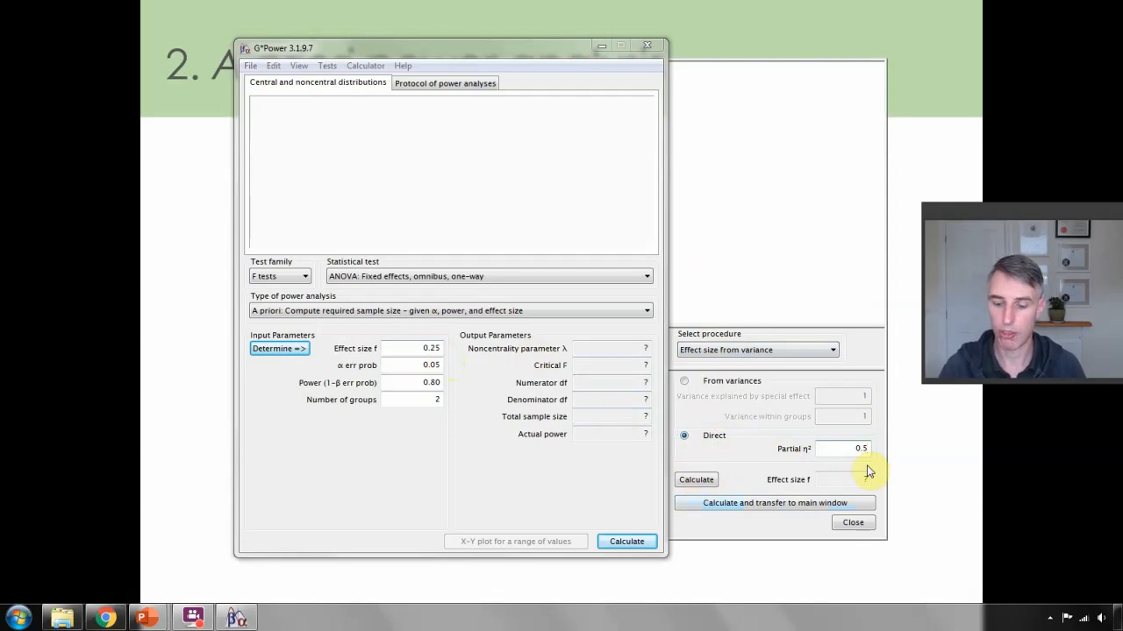
pyautogui.press('BackSpace')
pyautogui.press('BackSpace')
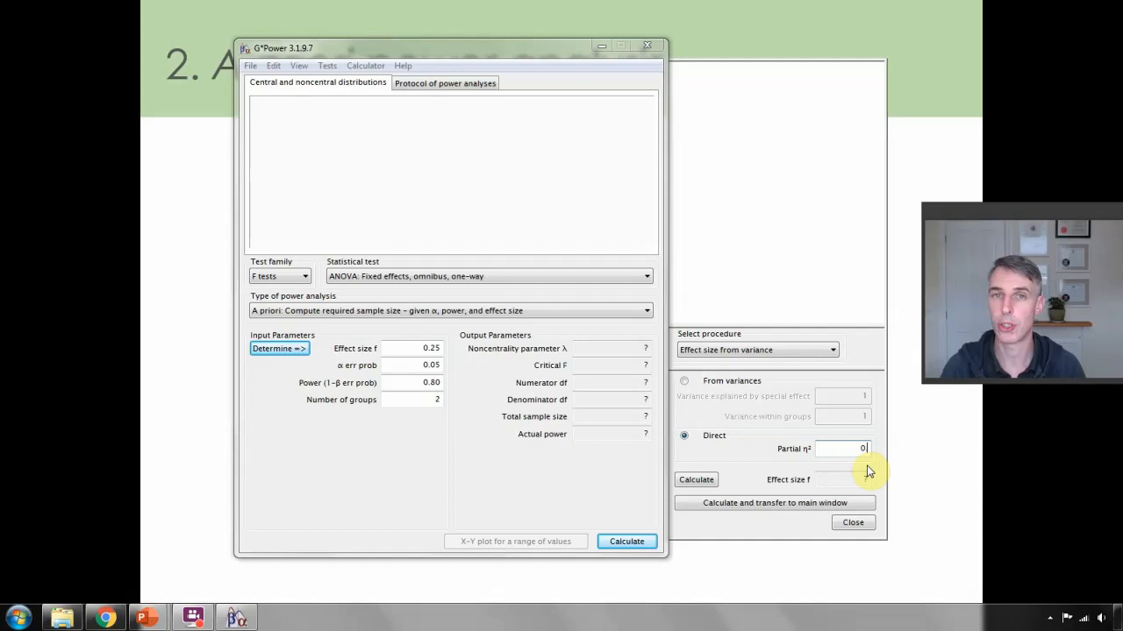
pyautogui.write('06')
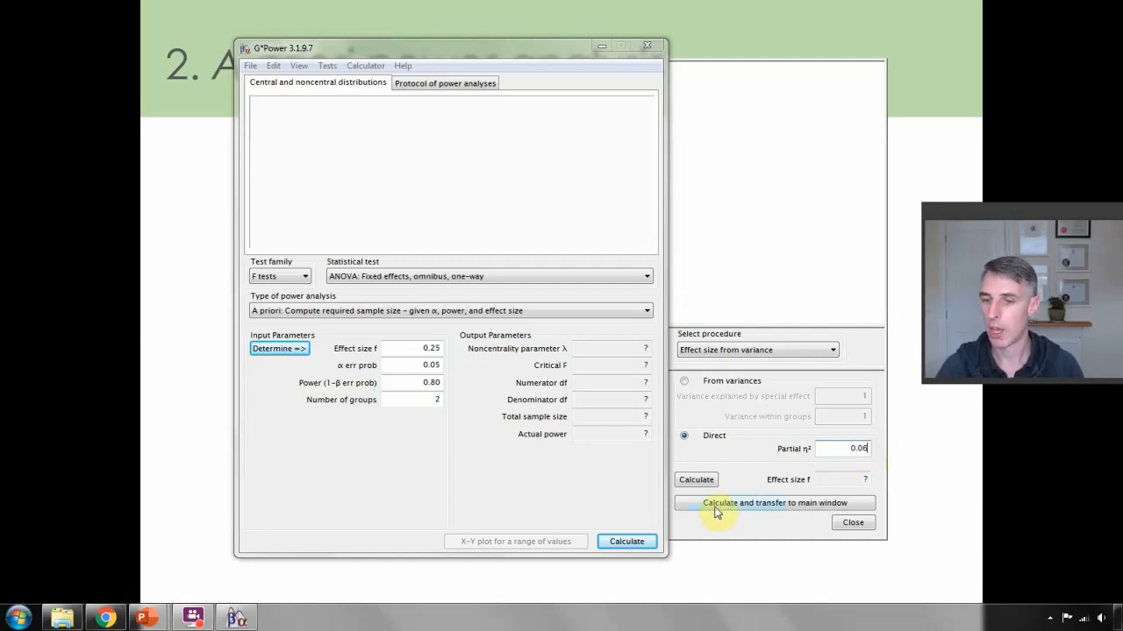
pyautogui.click(789, 505)
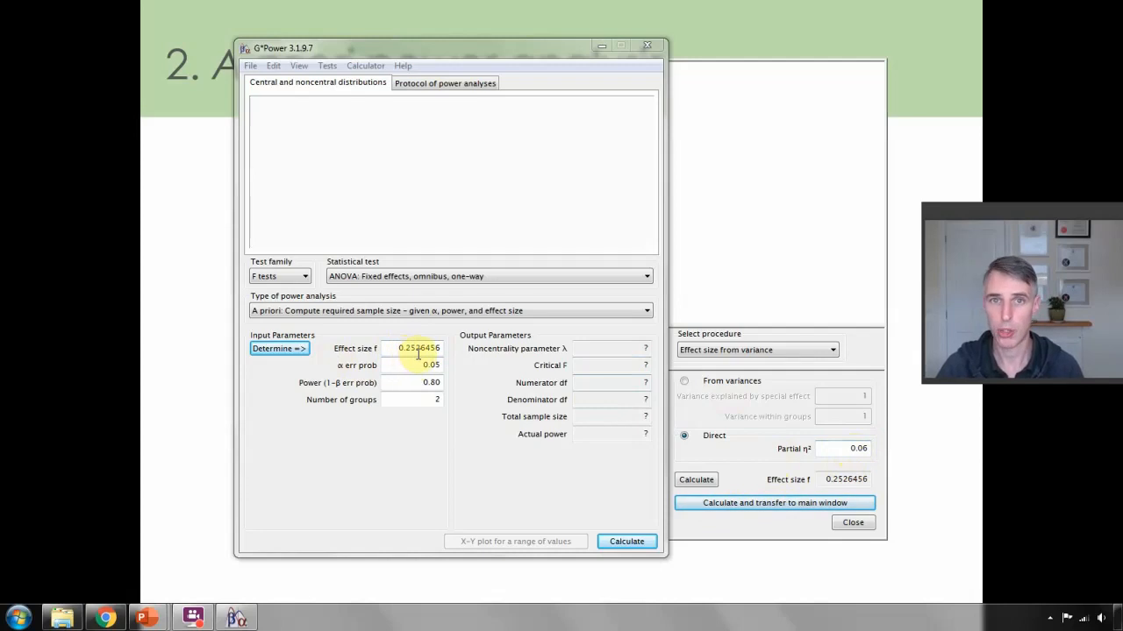
# - Calculate the required sample size for two groups and highlight the total sample size in the output
pyautogui.moveTo(419, 352)
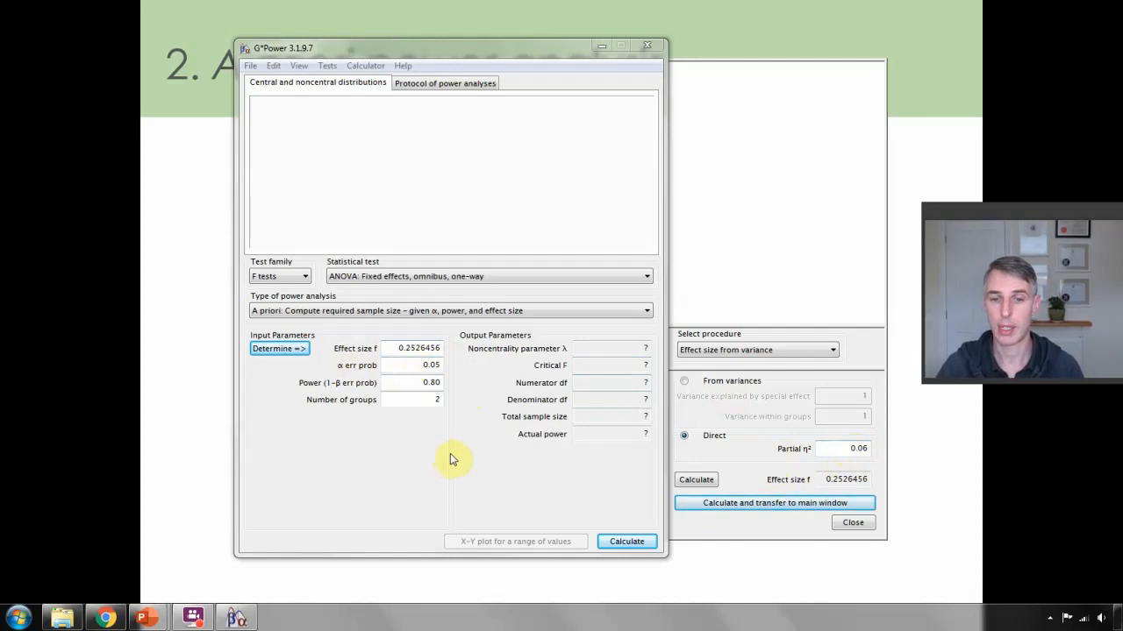
pyautogui.click(628, 538)
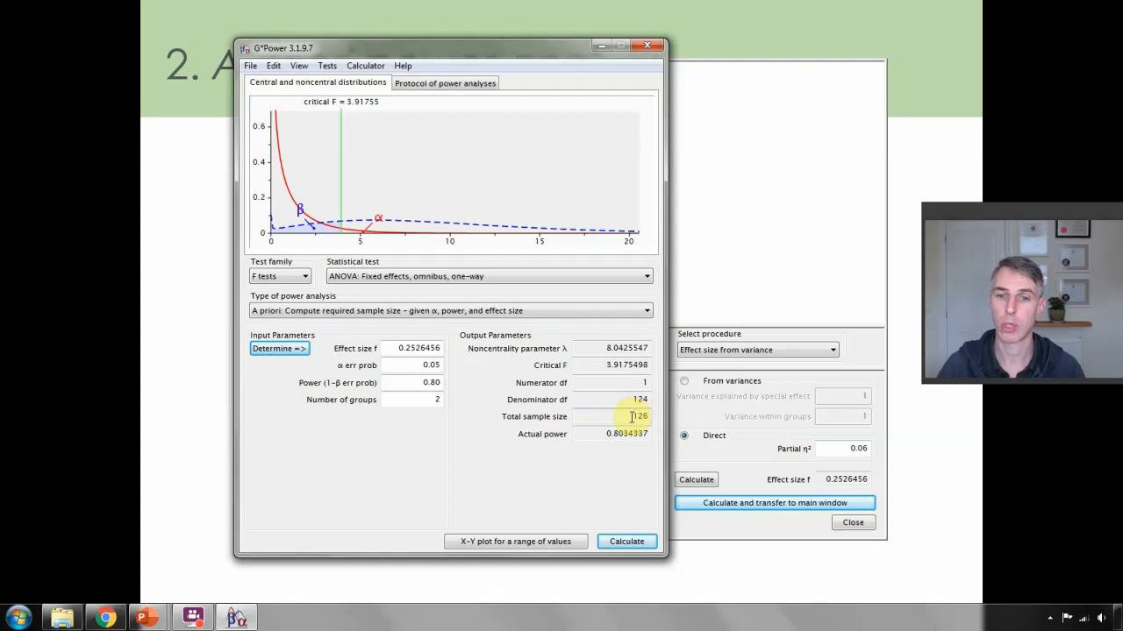
pyautogui.moveTo(632, 416); pyautogui.dragTo(662, 420)
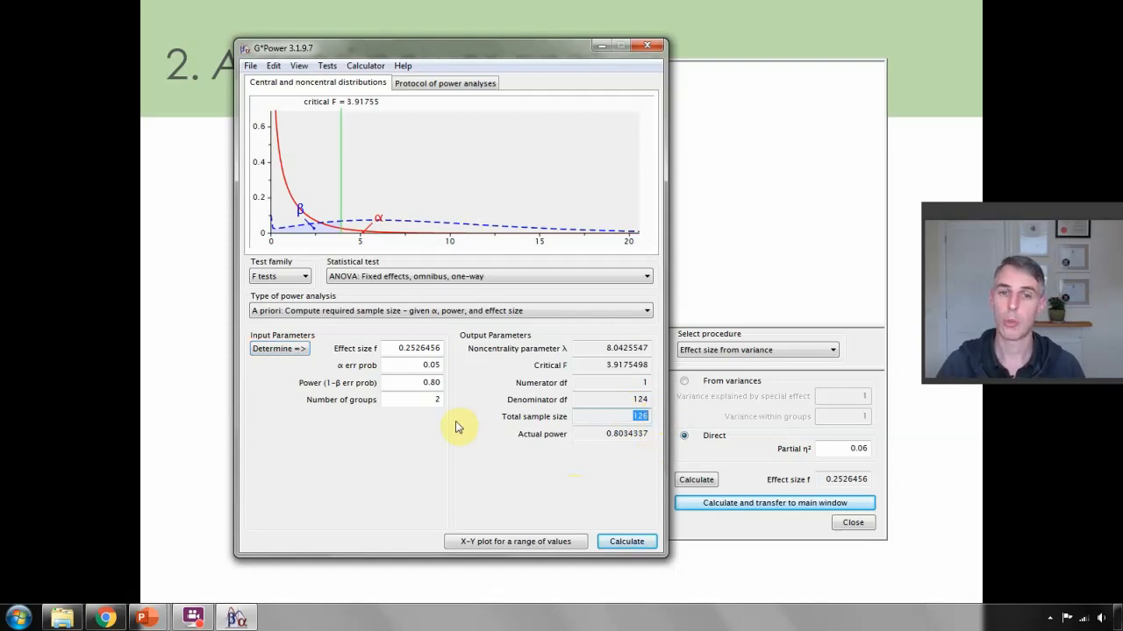
# - Set the number of groups to 3 and recalculate the required sample size
pyautogui.click(401, 399)
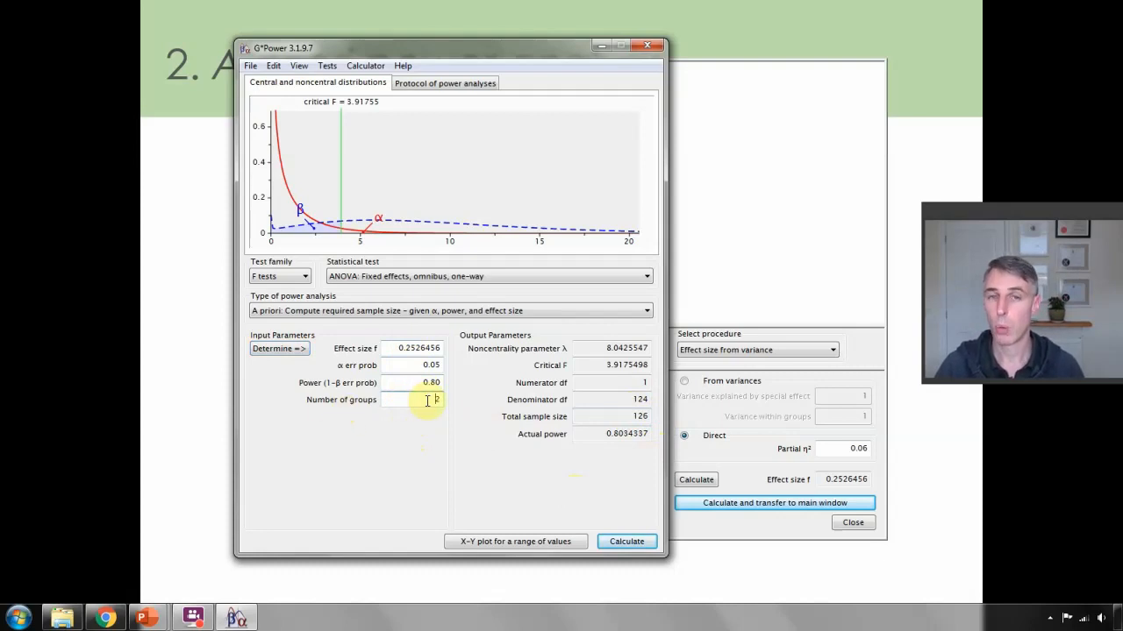
pyautogui.moveTo(429, 401); pyautogui.dragTo(455, 408)
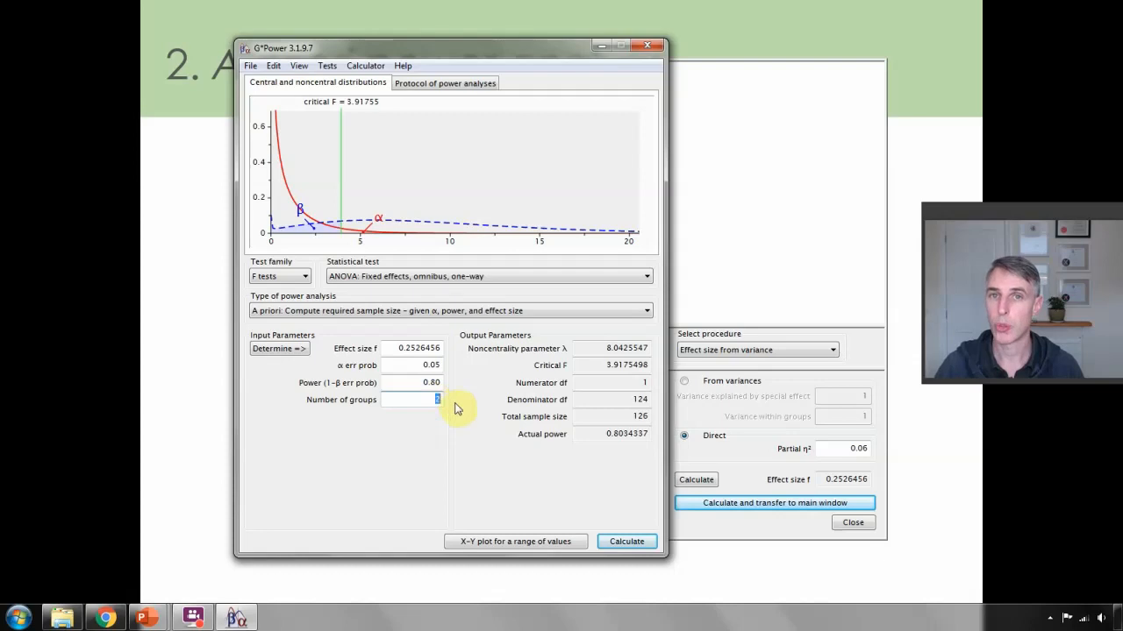
pyautogui.click(420, 401)
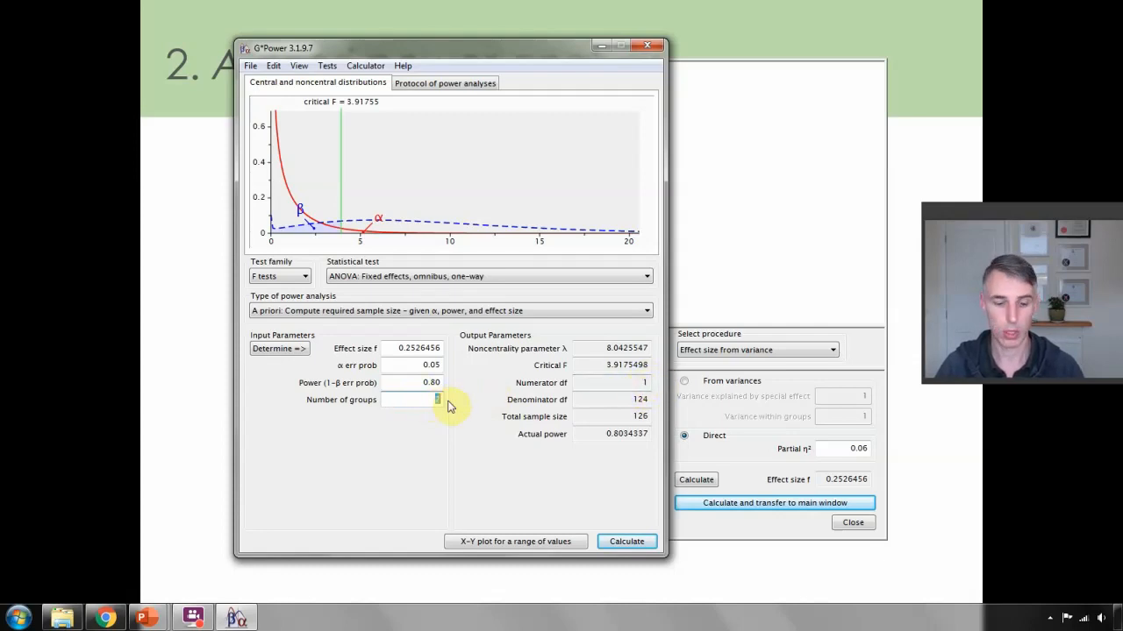
pyautogui.write('3')
pyautogui.click(640, 538)
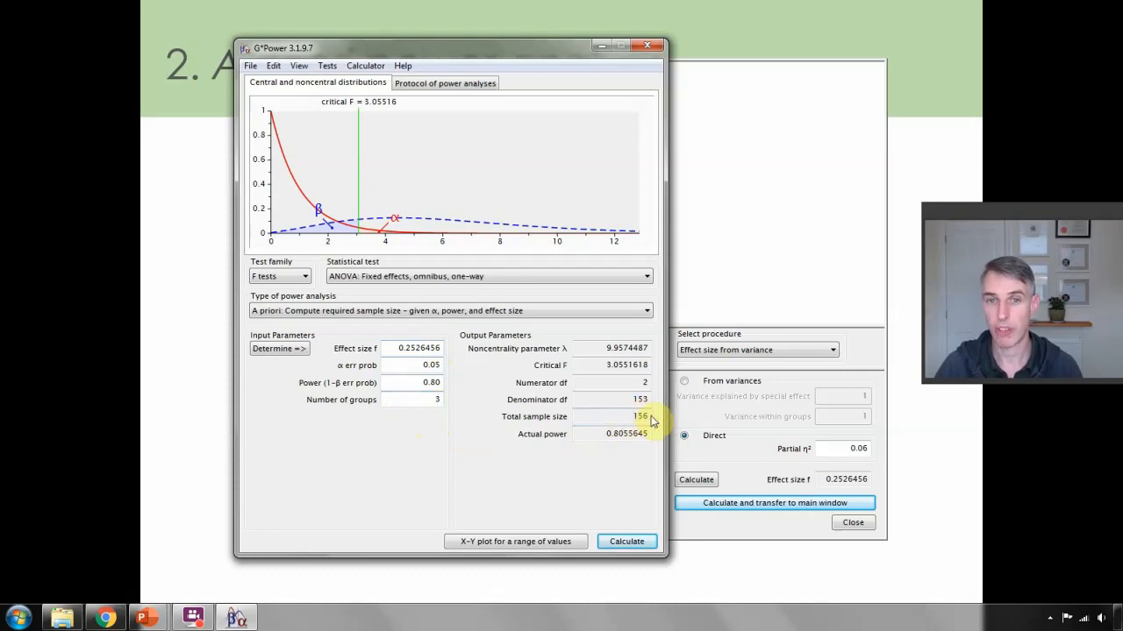
# - Set the number of groups to 4, recalculate, and highlight the total sample size and the numerator df
pyautogui.doubleClick(437, 400)
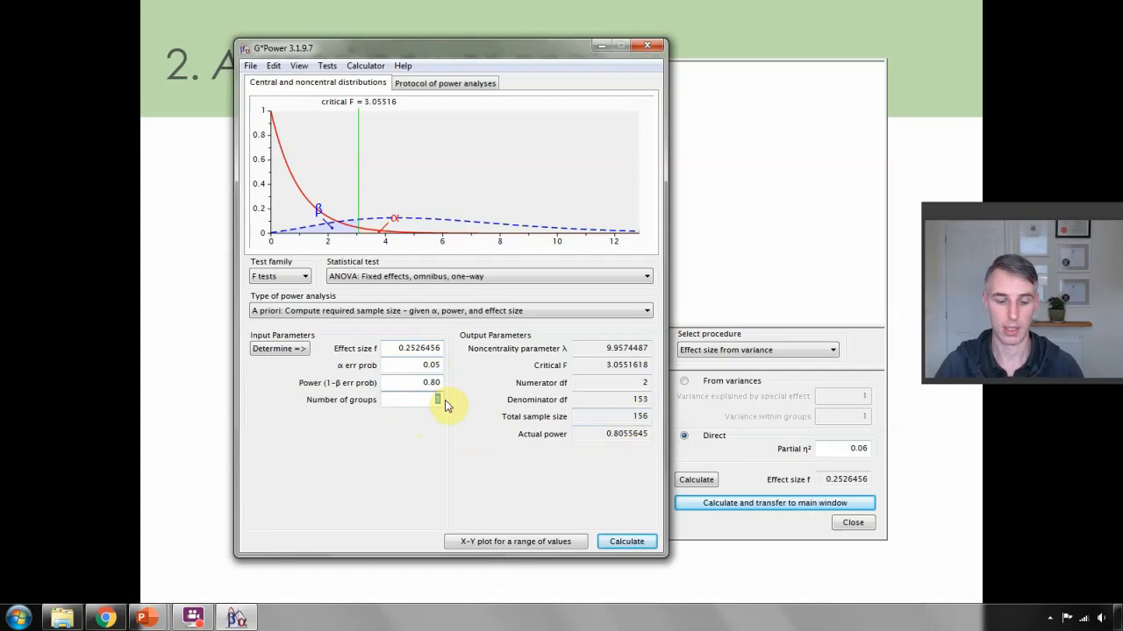
pyautogui.write('4')
pyautogui.click(644, 542)
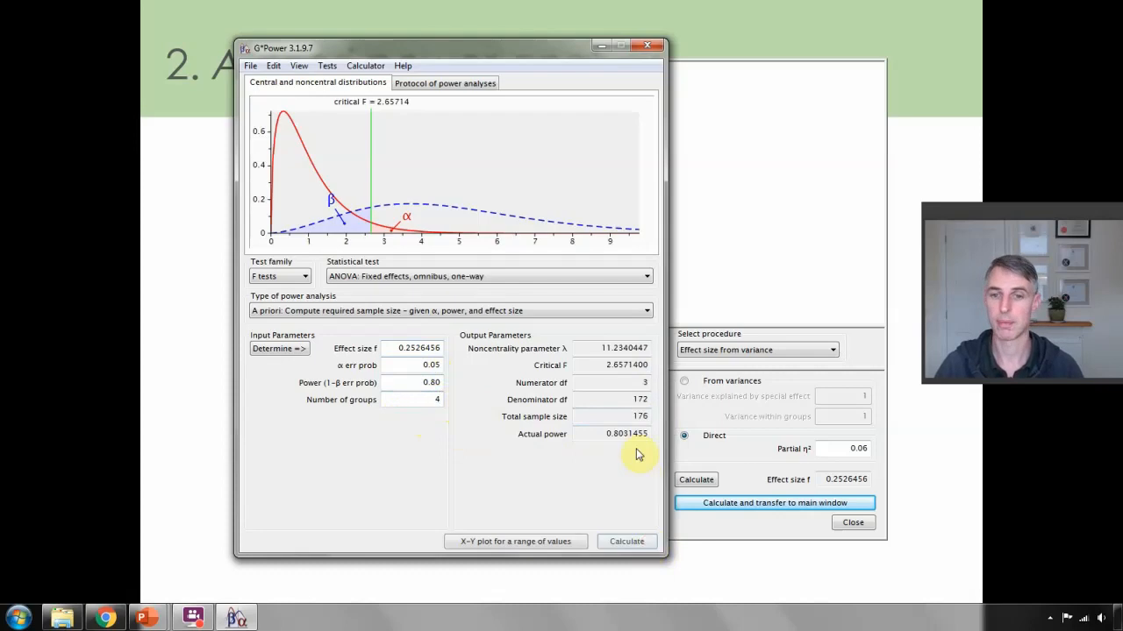
pyautogui.moveTo(630, 418); pyautogui.dragTo(668, 418)
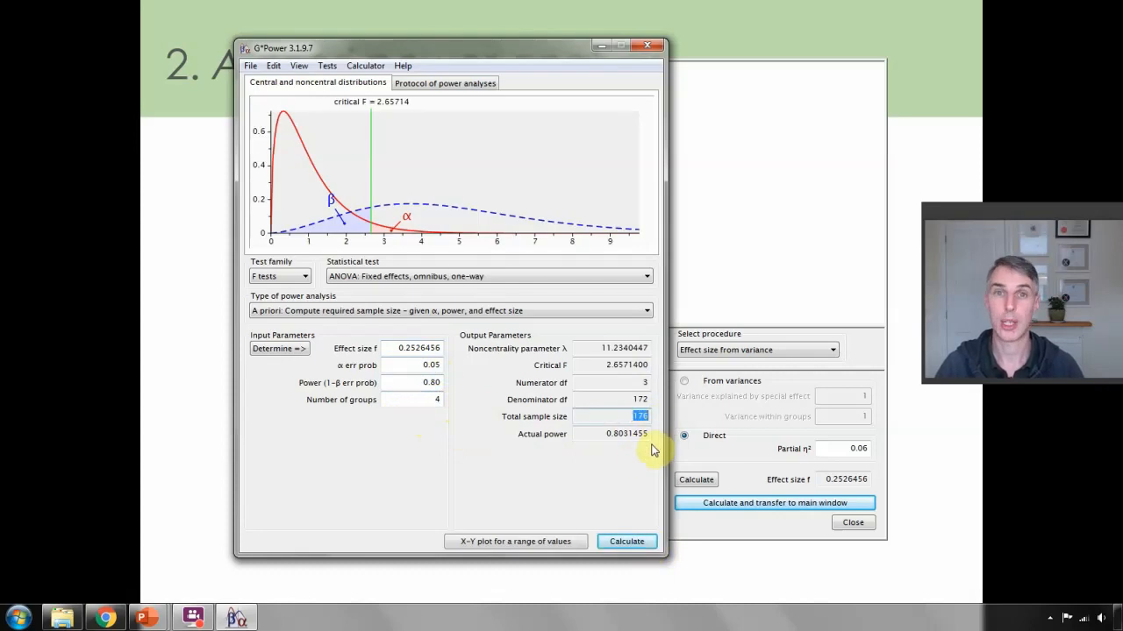
pyautogui.click(597, 465)
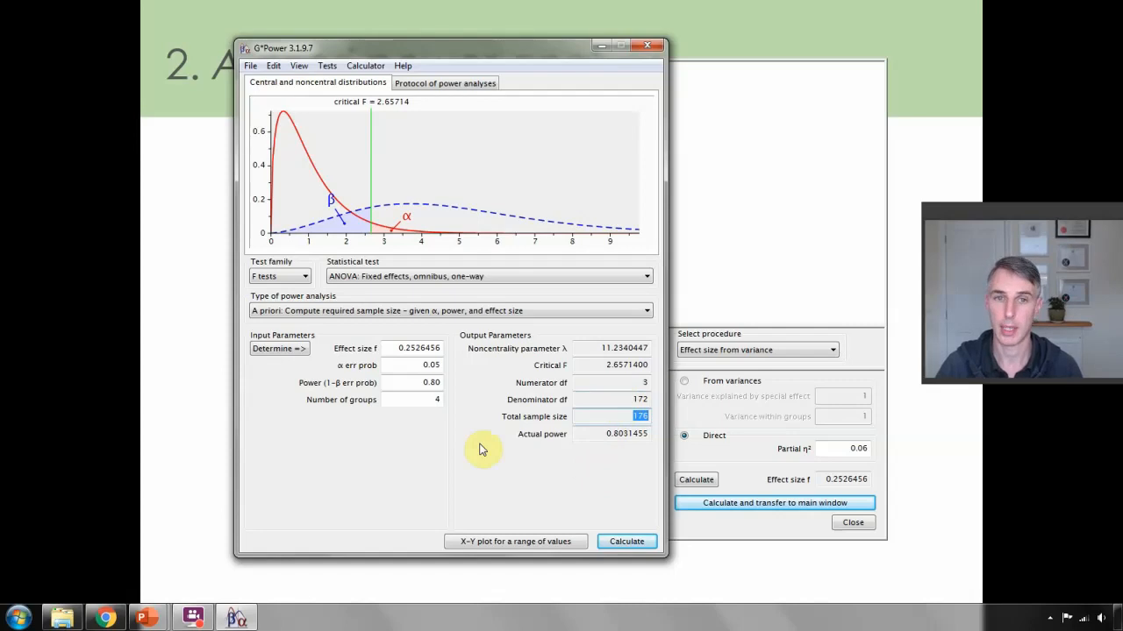
pyautogui.doubleClick(640, 383)
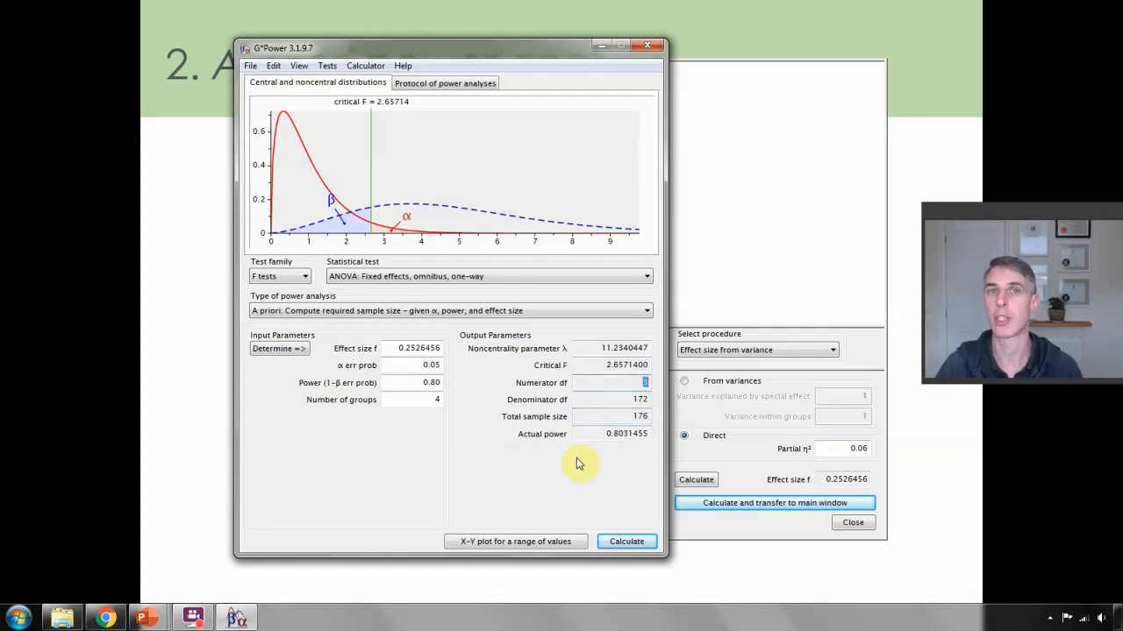
# - Set the number of groups back to 2 and recalculate the required sample size
pyautogui.doubleClick(450, 400)
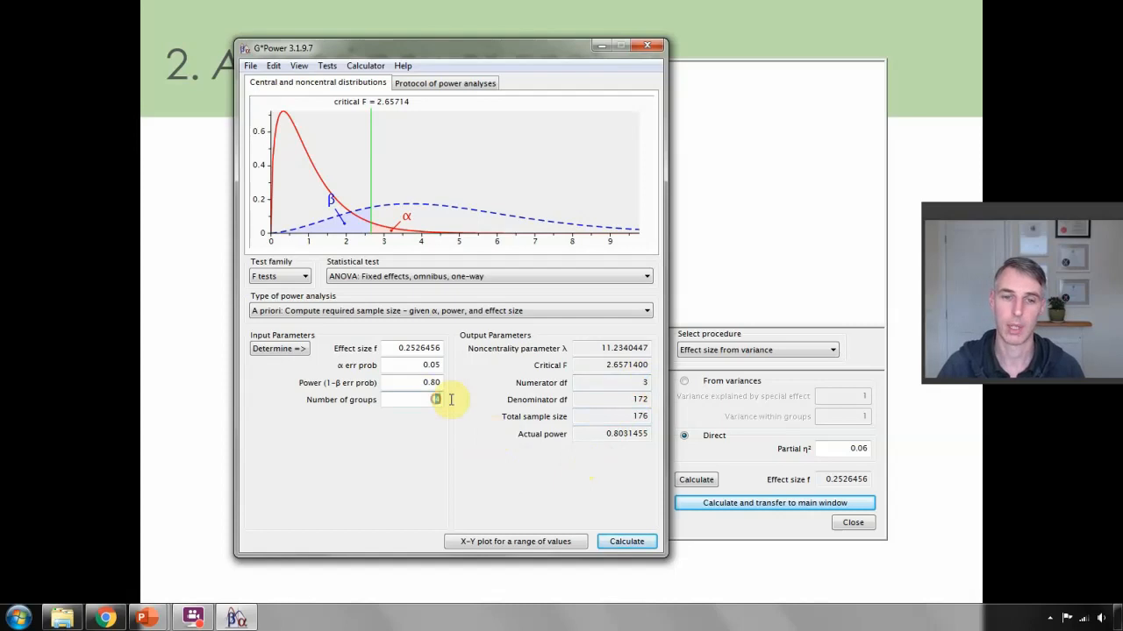
pyautogui.write('2')
pyautogui.click(627, 541)
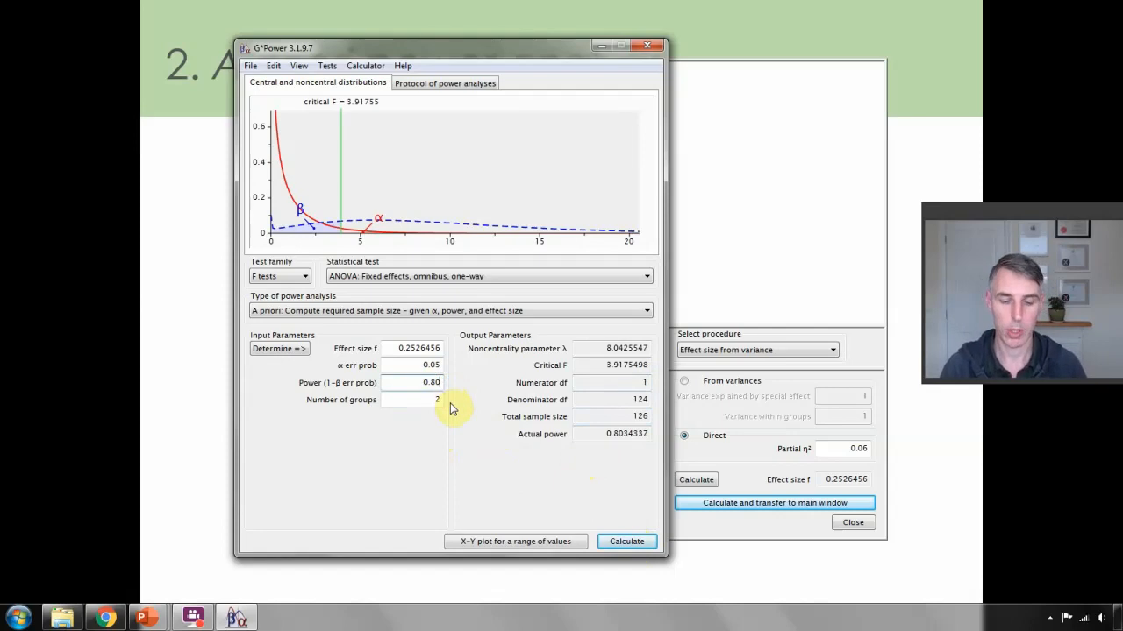
# - Set the power to 0.95 and recalculate the required sample size for two groups
pyautogui.press('BackSpace')
pyautogui.press('BackSpace')
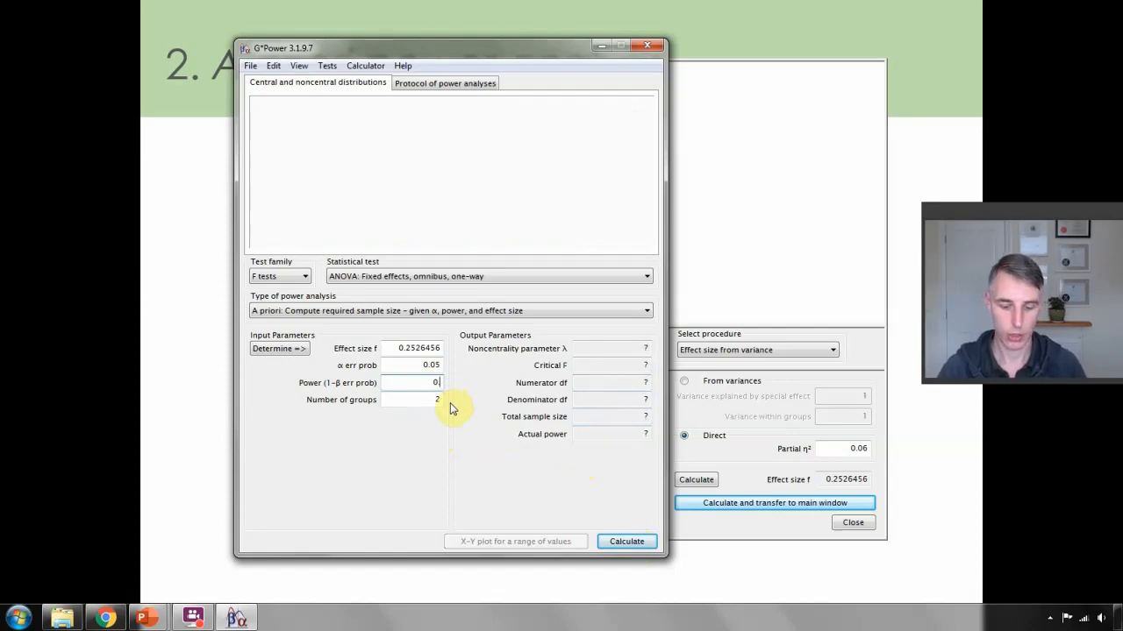
pyautogui.write('95')
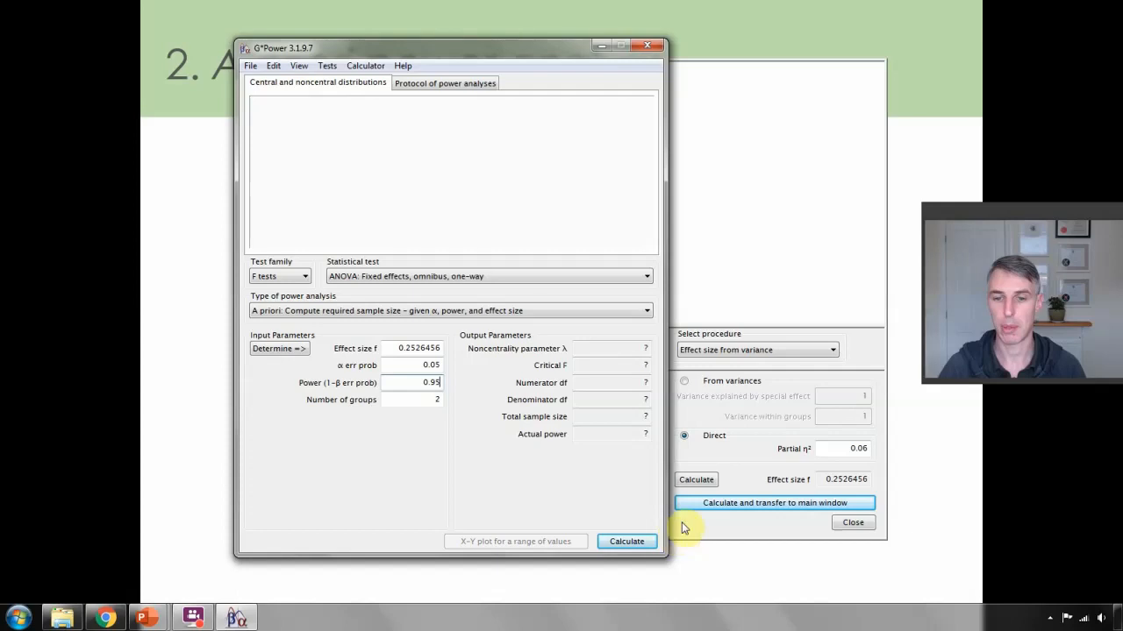
pyautogui.click(637, 545)
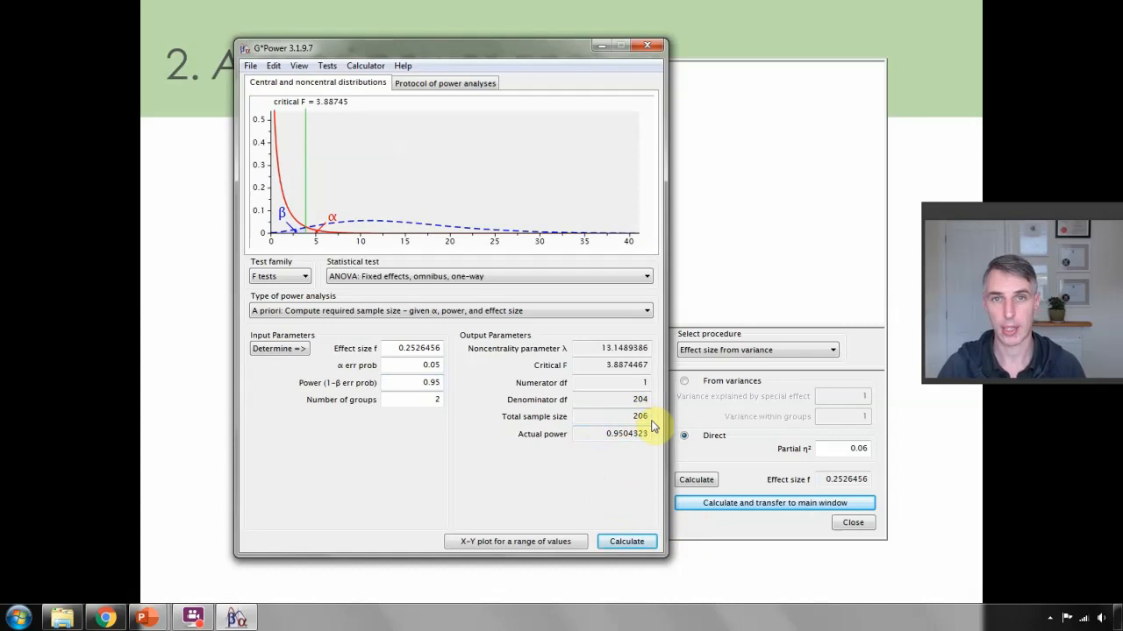
# - Set the power back to 0.80 and recalculate the required sample size
pyautogui.click(440, 382)
pyautogui.press('BackSpace')
pyautogui.press('BackSpace')
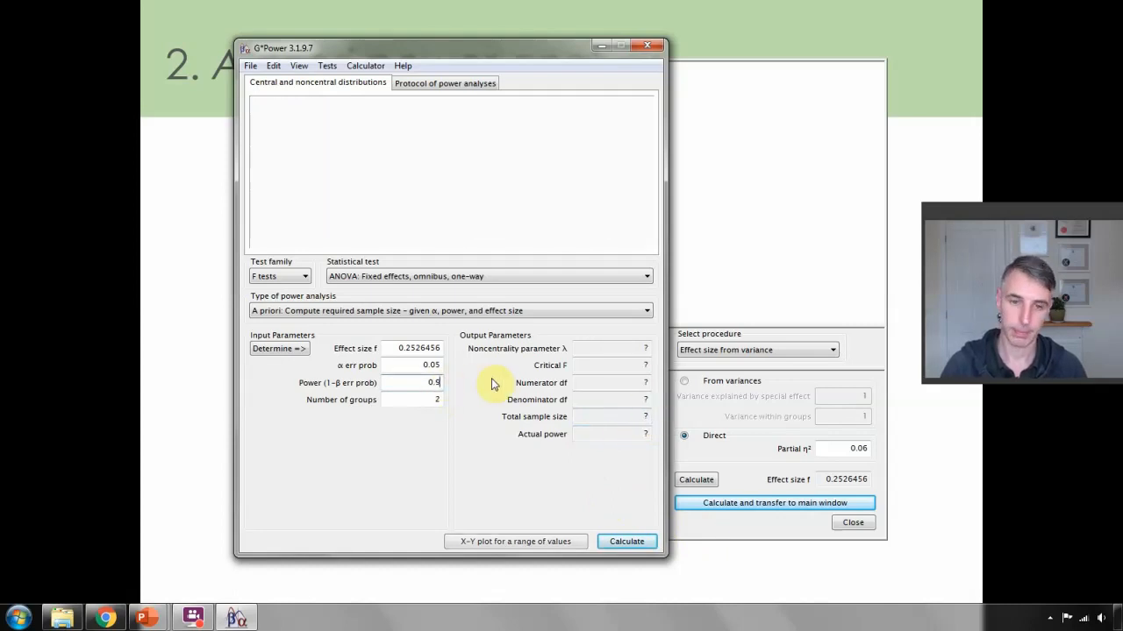
pyautogui.write('80')
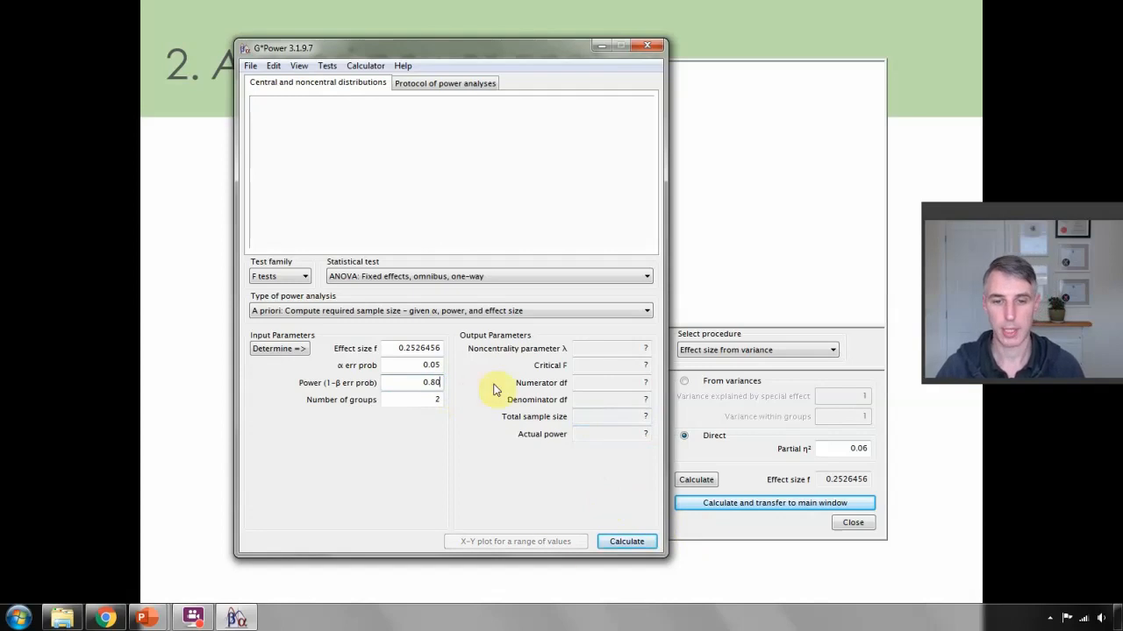
pyautogui.click(632, 541)
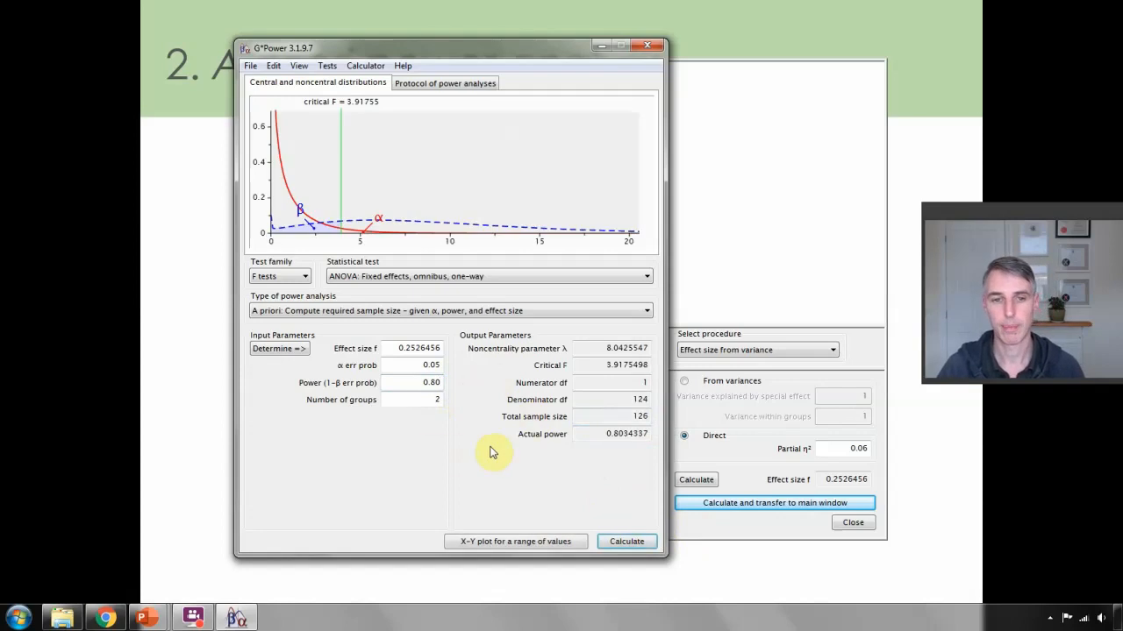
pyautogui.moveTo(417, 361)
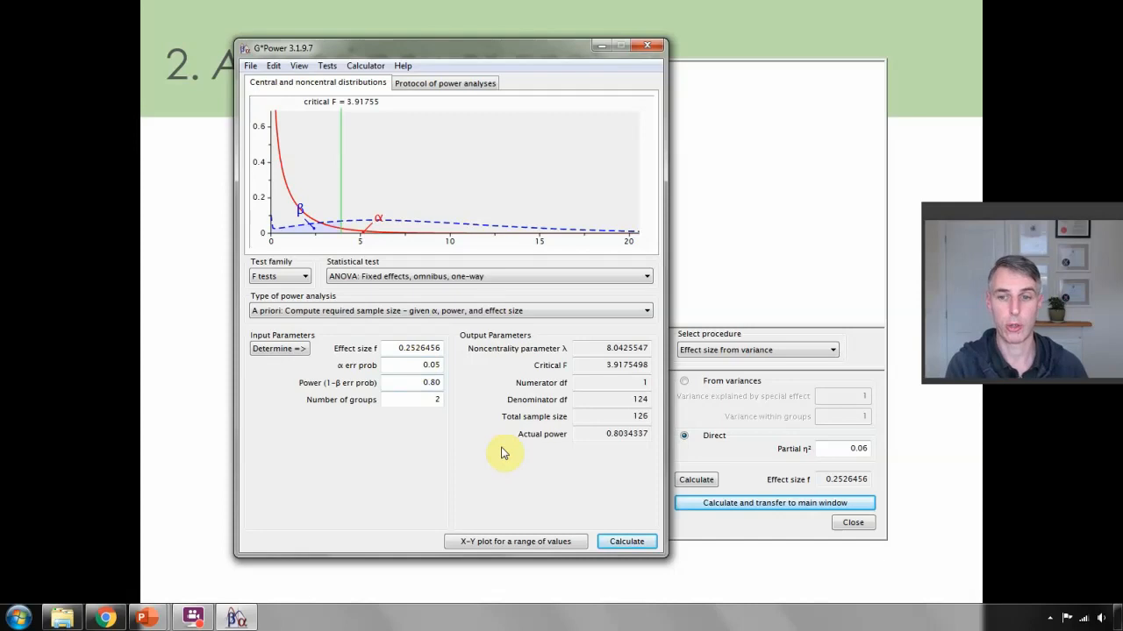
# - Set partial η² to 0.03, transfer the resulting effect size to the main window, and recalculate the required sample size
pyautogui.click(868, 449)
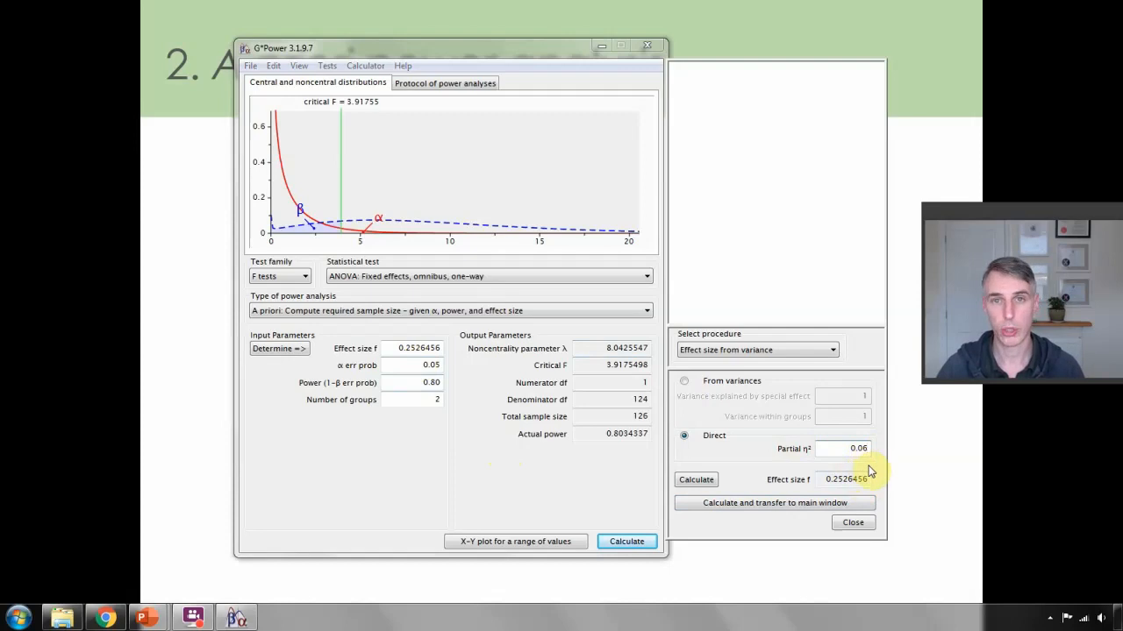
pyautogui.press('BackSpace')
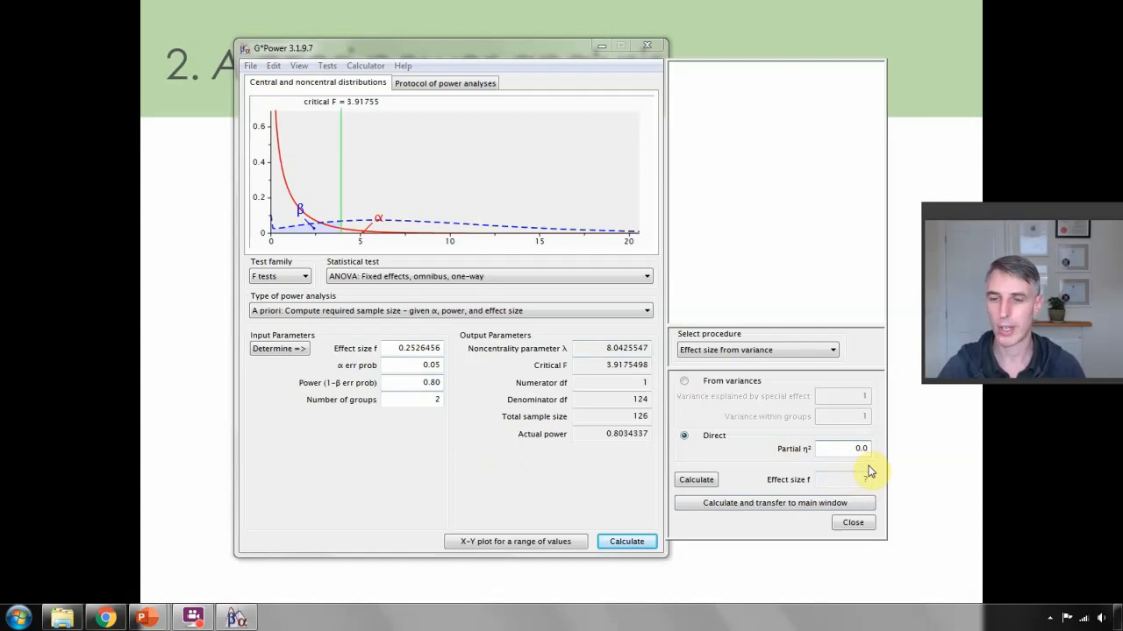
pyautogui.write('3')
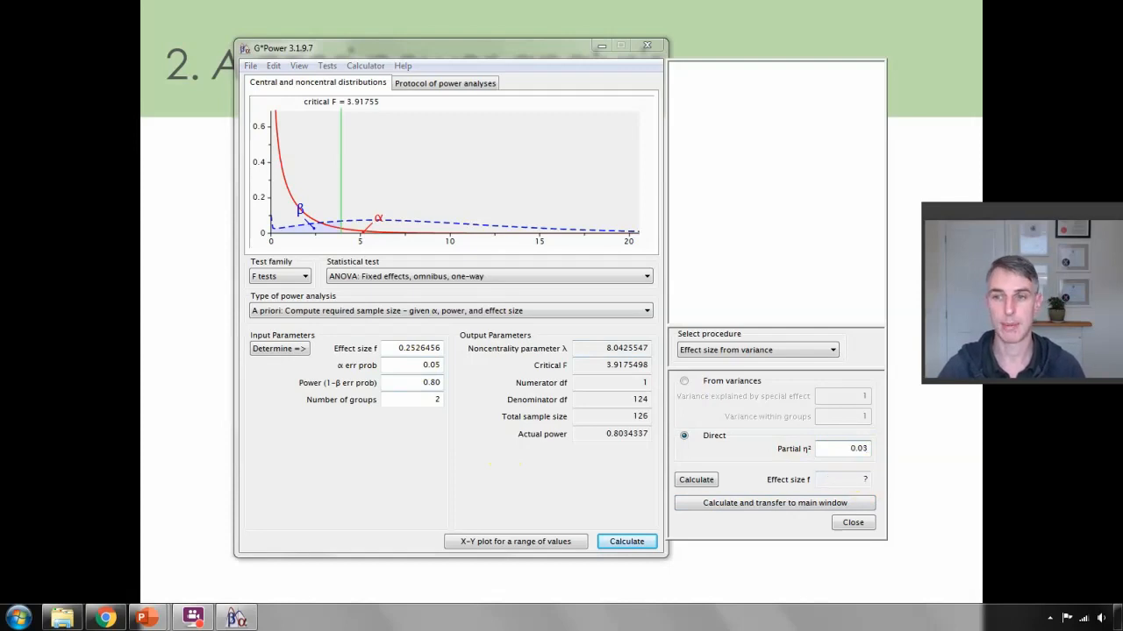
pyautogui.click(779, 503)
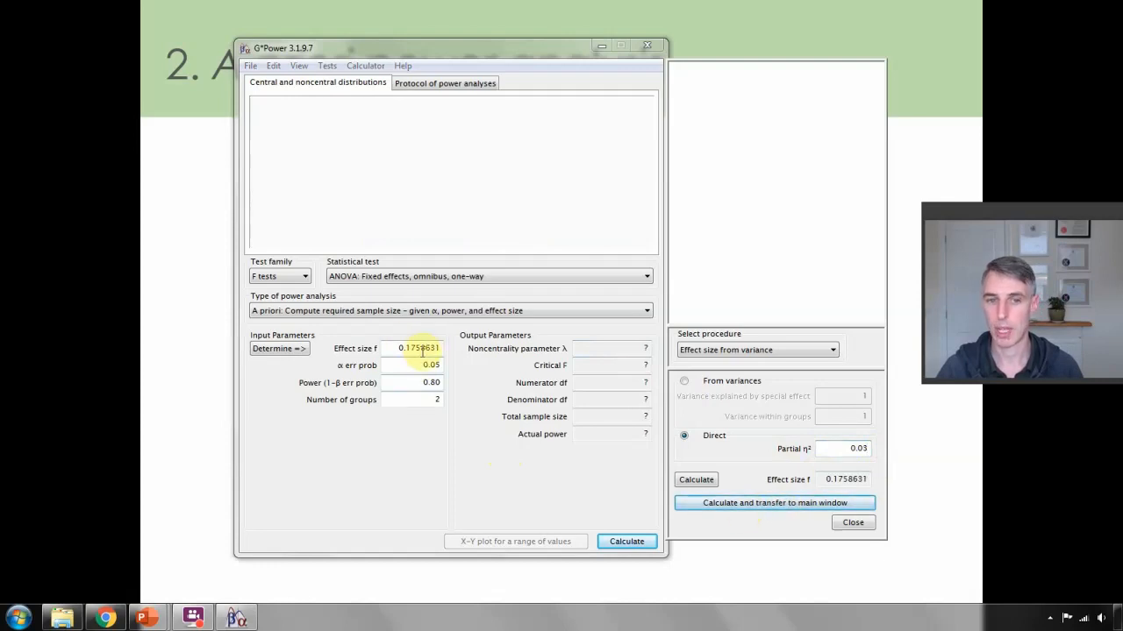
pyautogui.click(638, 547)
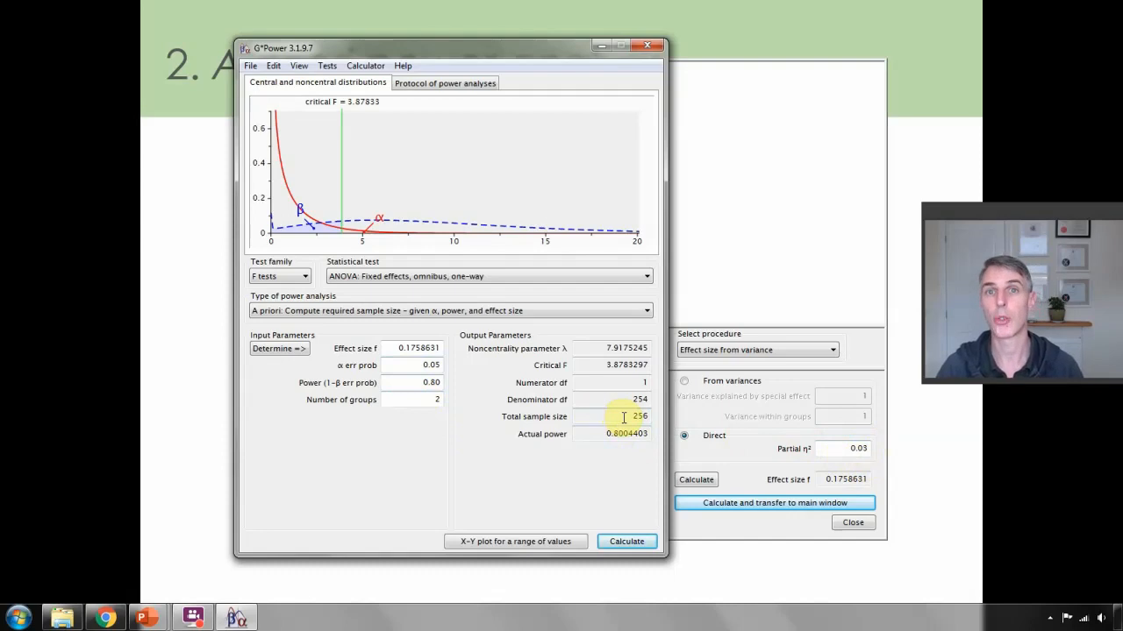
# - Set partial η² to 0.01, transfer the resulting effect size to the main window, and recalculate the required sample size
pyautogui.click(867, 447)
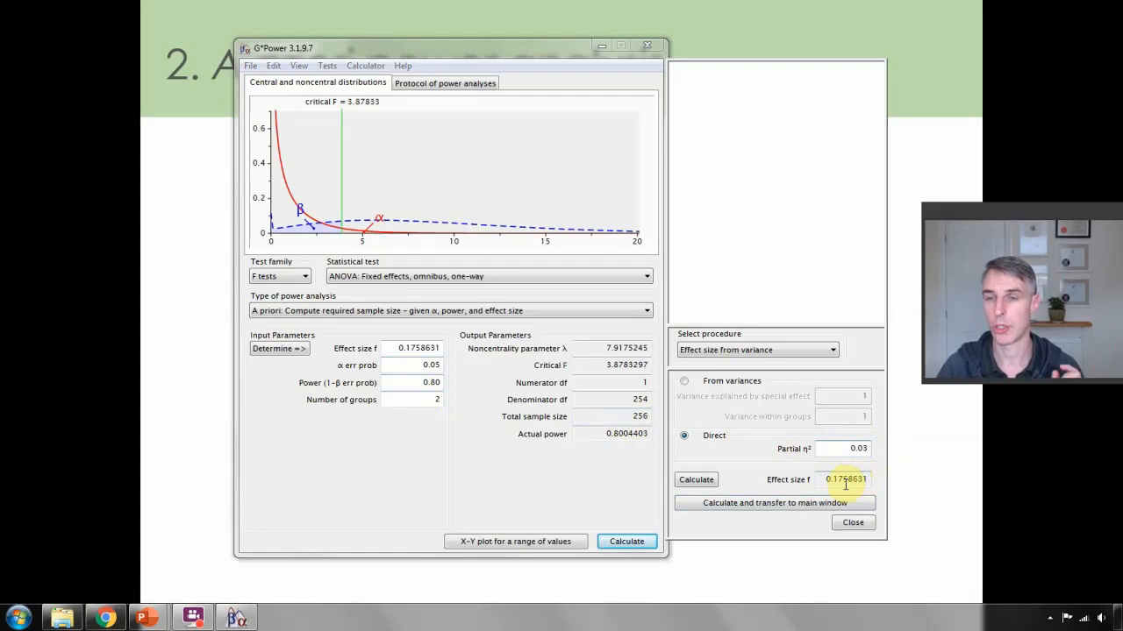
pyautogui.press('BackSpace')
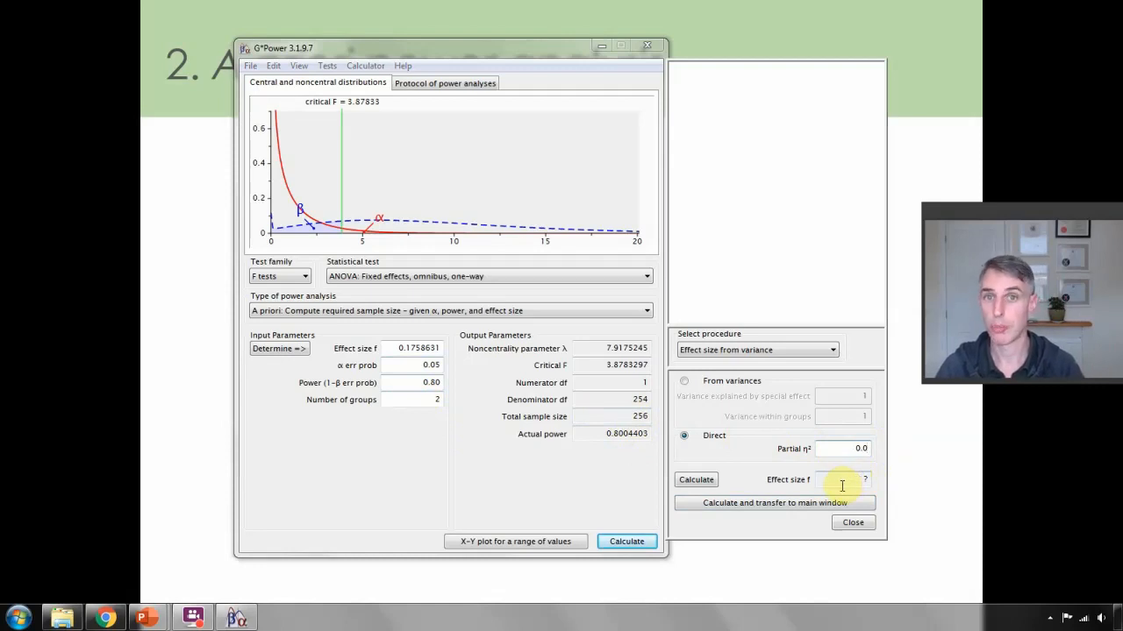
pyautogui.write('1')
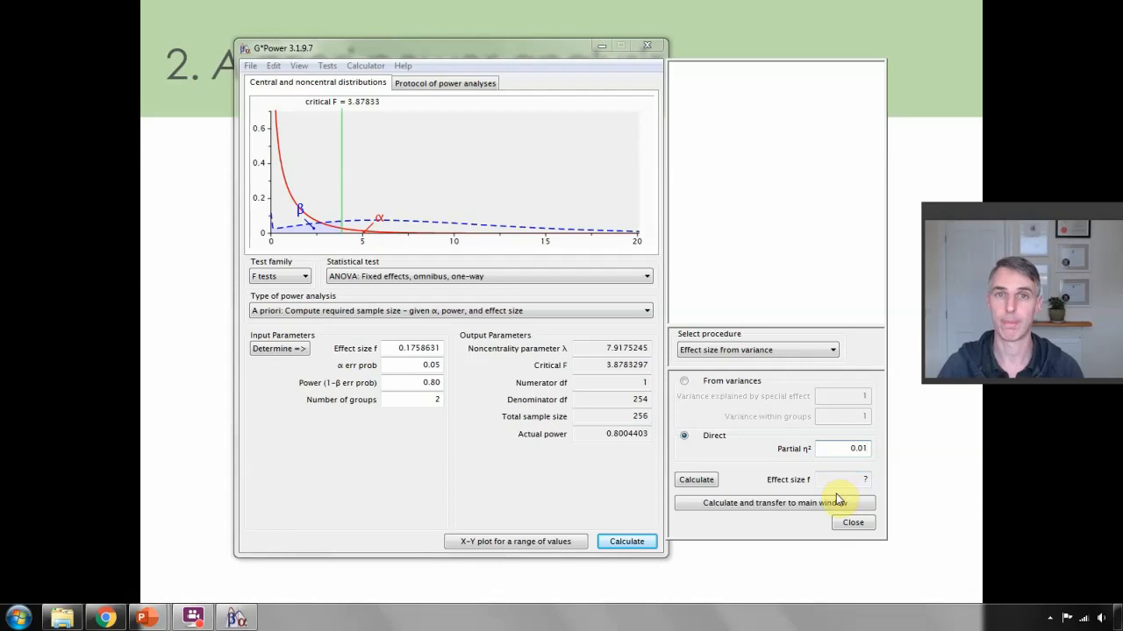
pyautogui.click(775, 502)
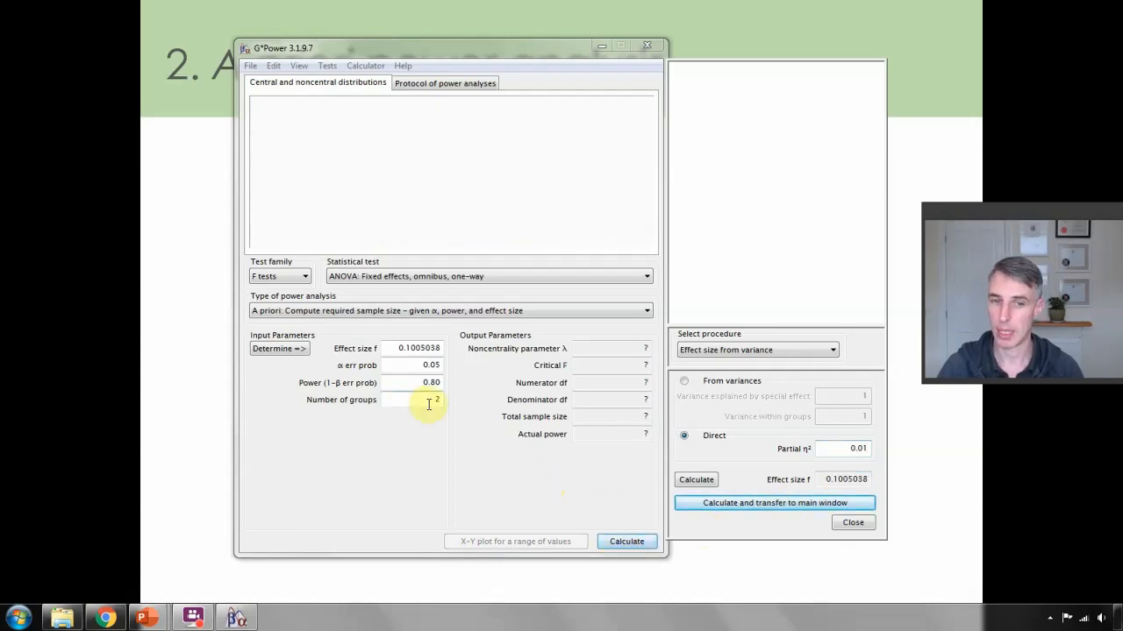
pyautogui.click(638, 542)
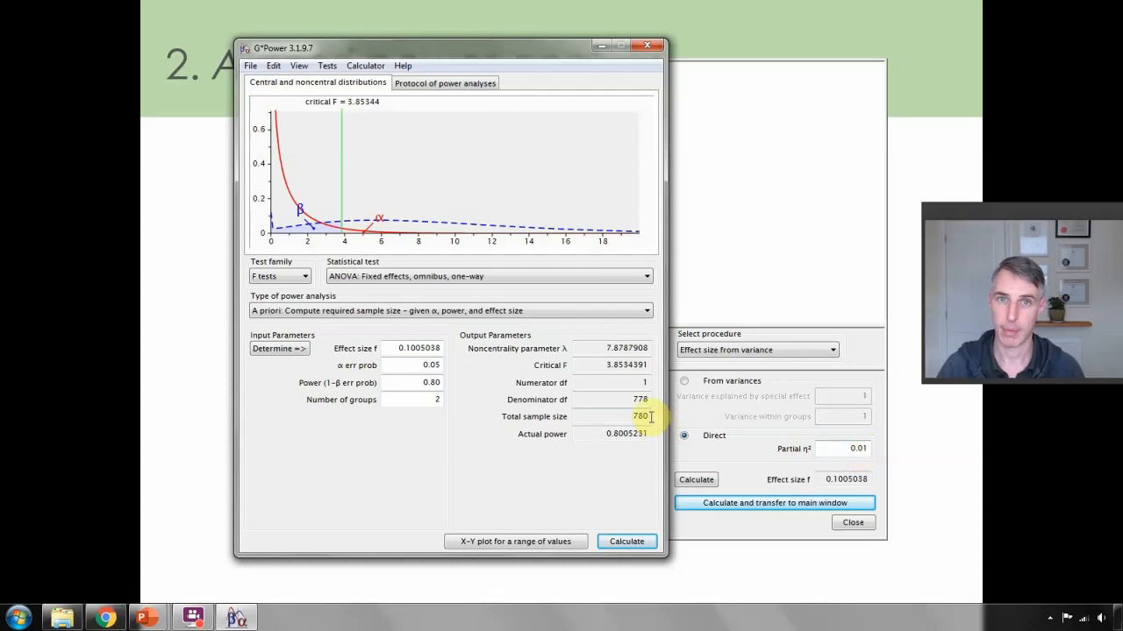
# - Set the power to 0.95 for the 0.01 partial η² effect and recalculate the required sample size
pyautogui.click(438, 383)
pyautogui.press('BackSpace')
pyautogui.press('BackSpace')
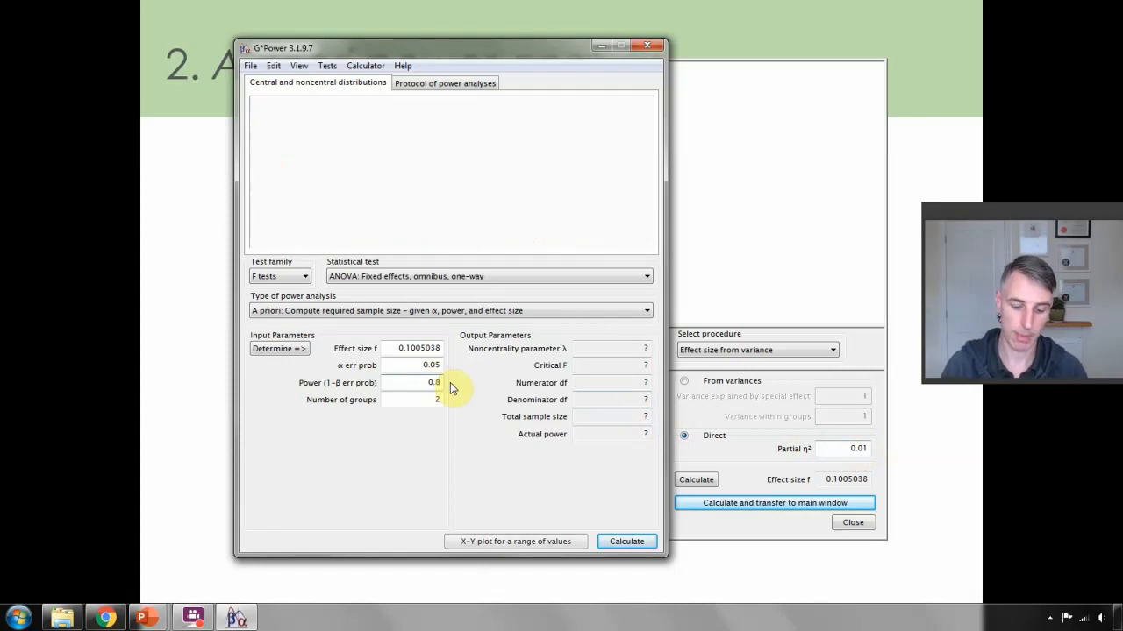
pyautogui.write('95')
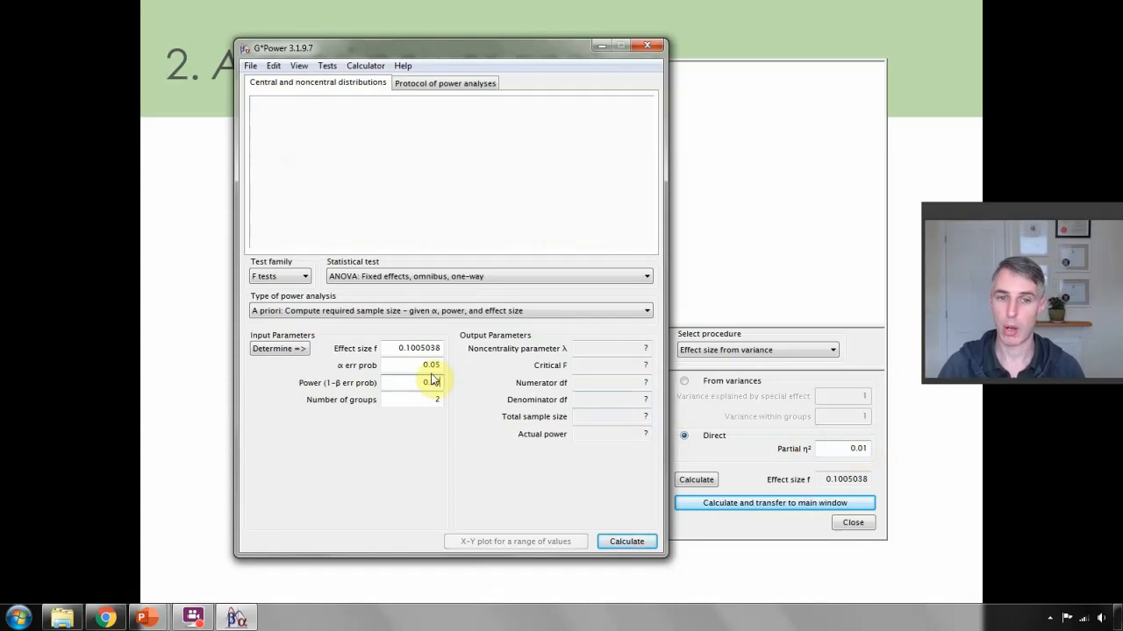
pyautogui.click(643, 541)
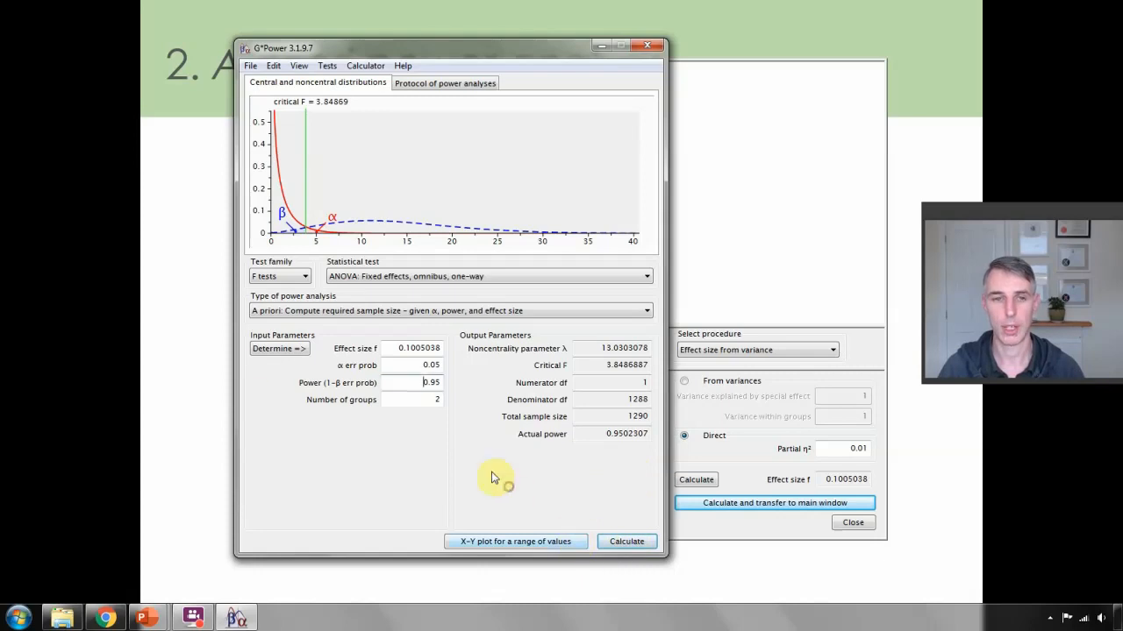
# - Change the statistical test to ANOVA: Fixed effects, special, main effects and interactions, and set the power to 0.80
pyautogui.click(432, 276)
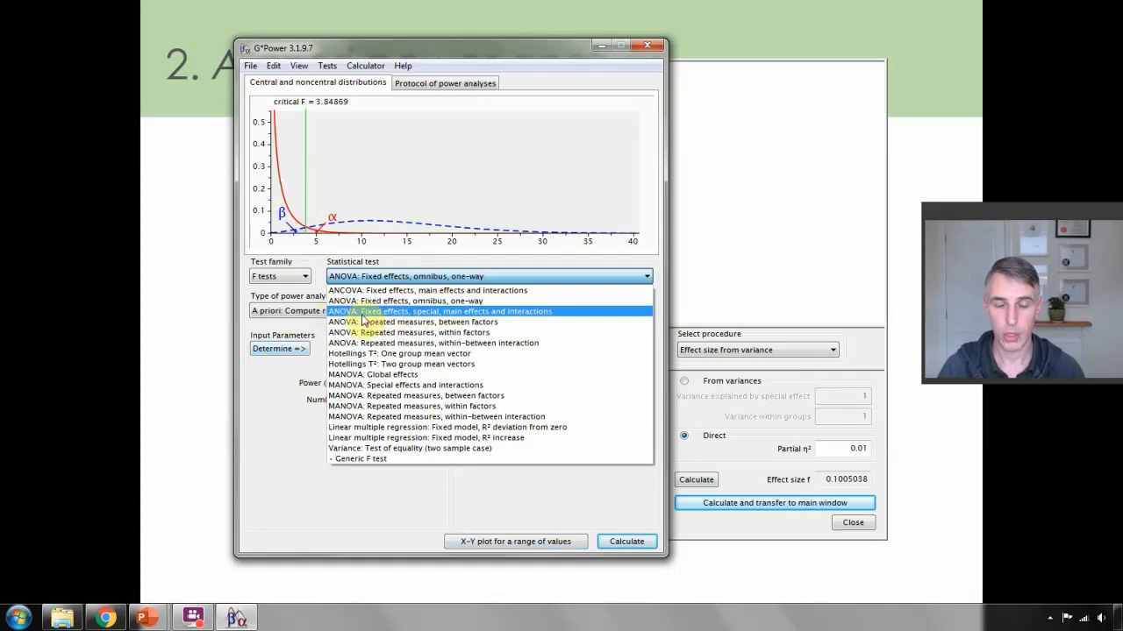
pyautogui.click(465, 312)
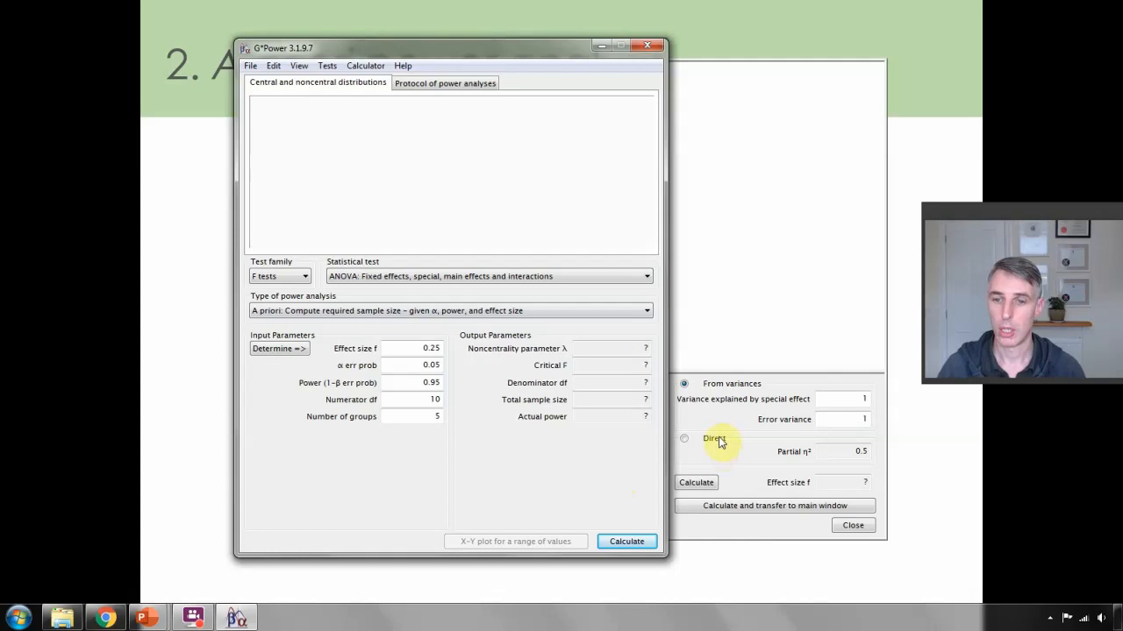
pyautogui.click(440, 382)
pyautogui.press('BackSpace')
pyautogui.press('BackSpace')
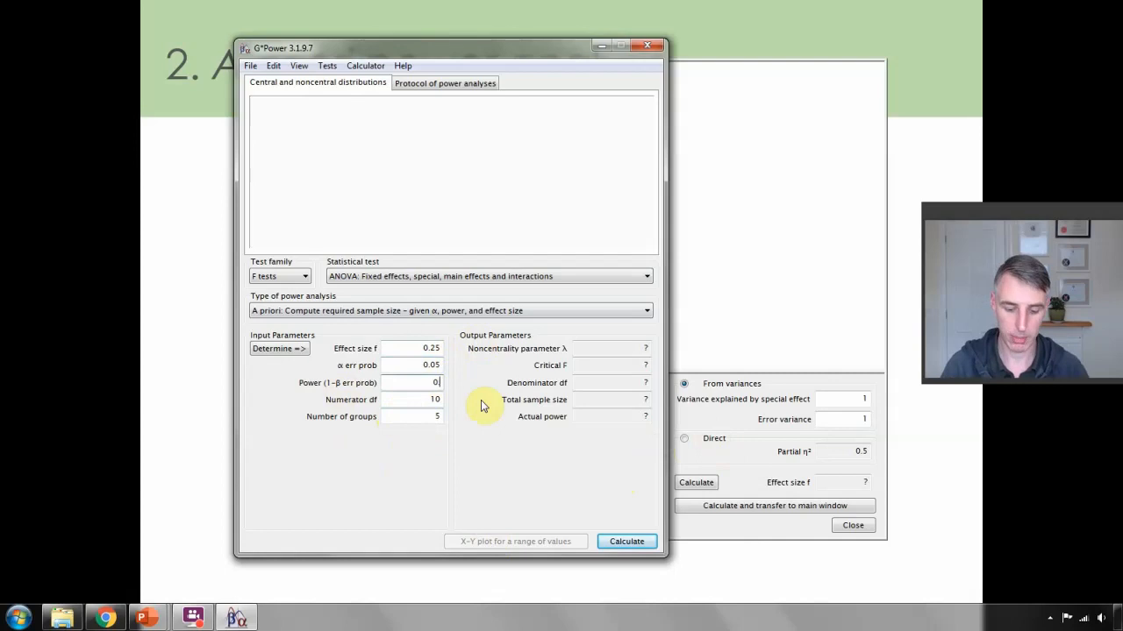
pyautogui.write('80')
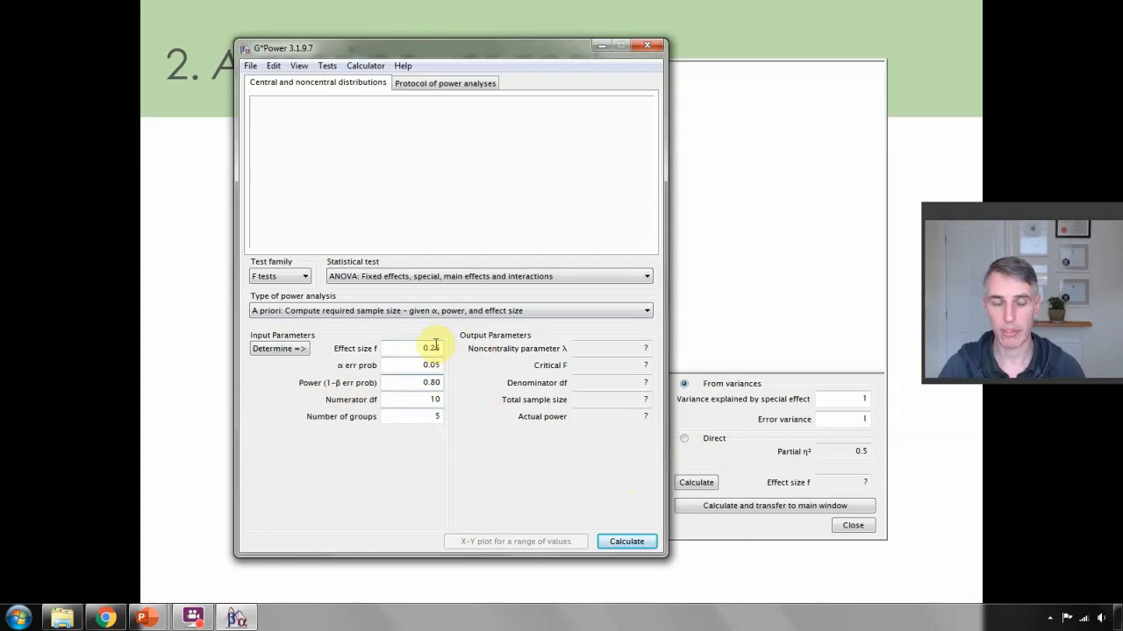
# - Set the number of groups to 4 and the numerator df to 1, and calculate the required sample size
pyautogui.click(437, 418)
pyautogui.write('5')
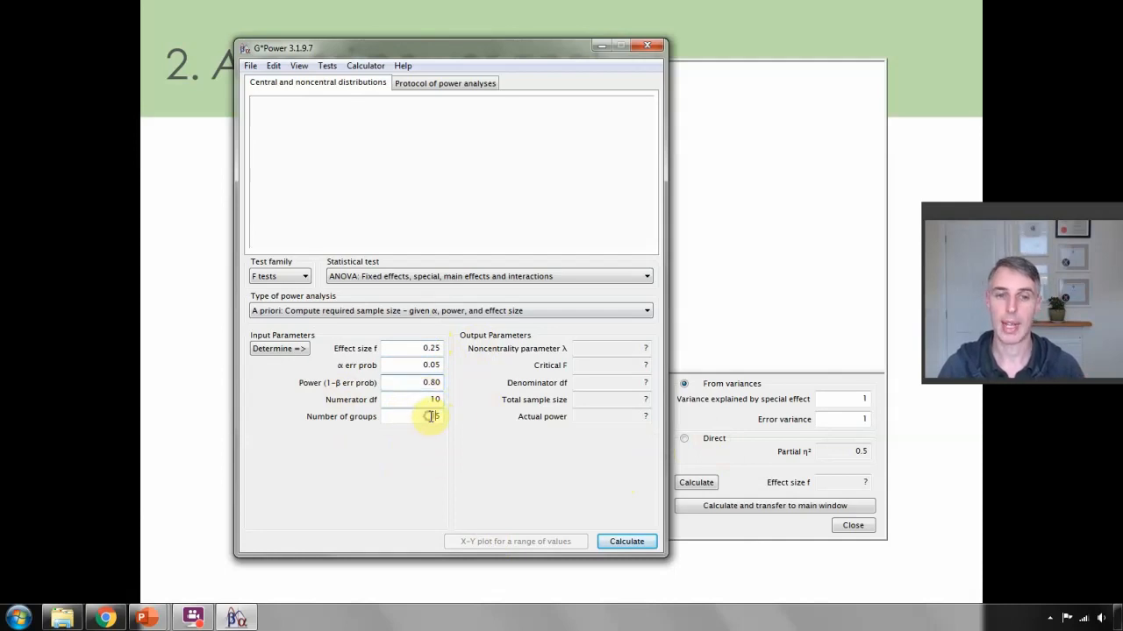
pyautogui.doubleClick(431, 417)
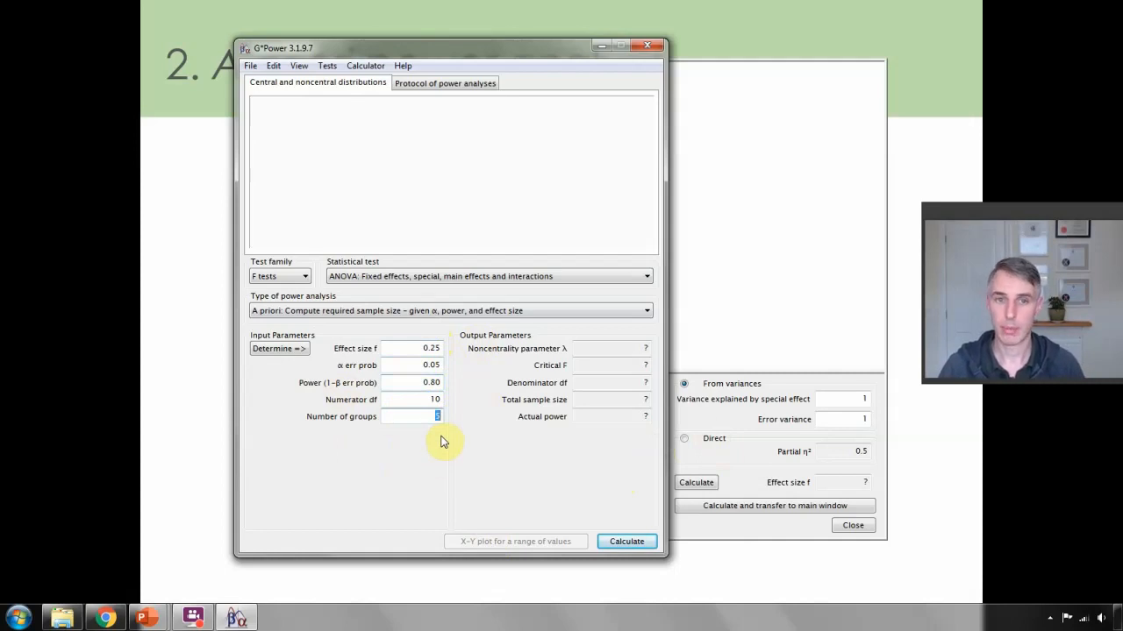
pyautogui.write('4')
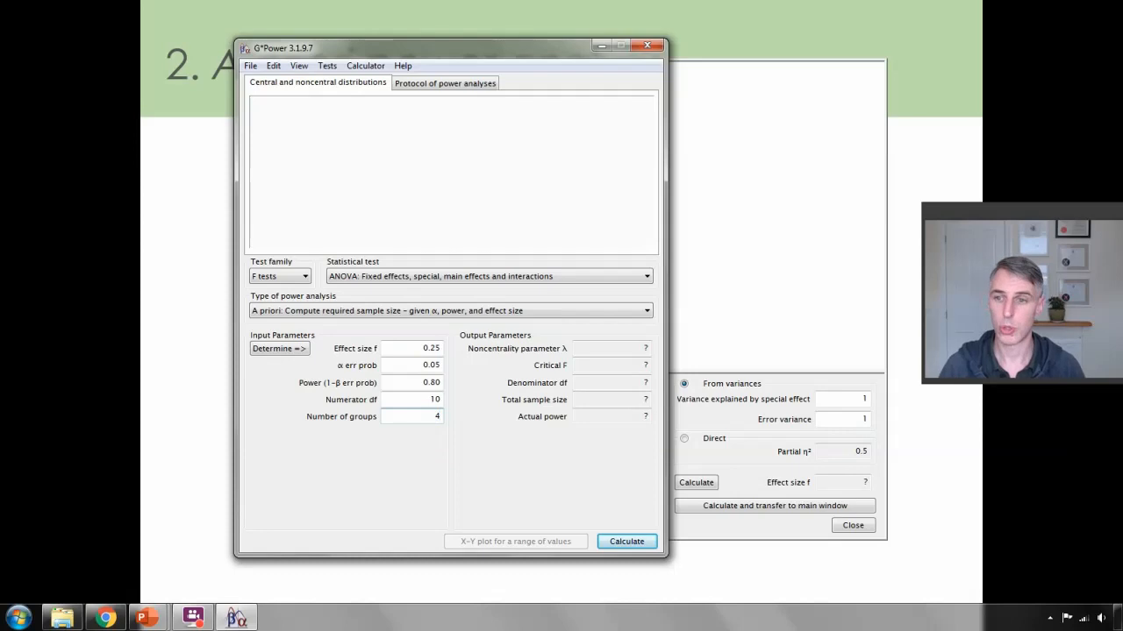
pyautogui.doubleClick(431, 399)
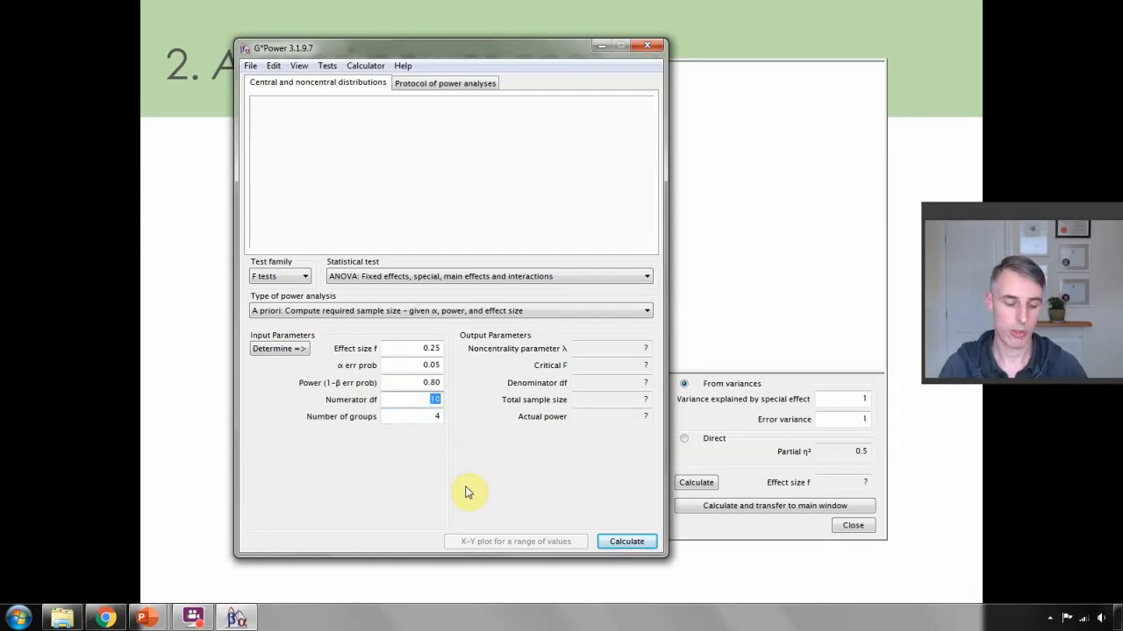
pyautogui.write('1')
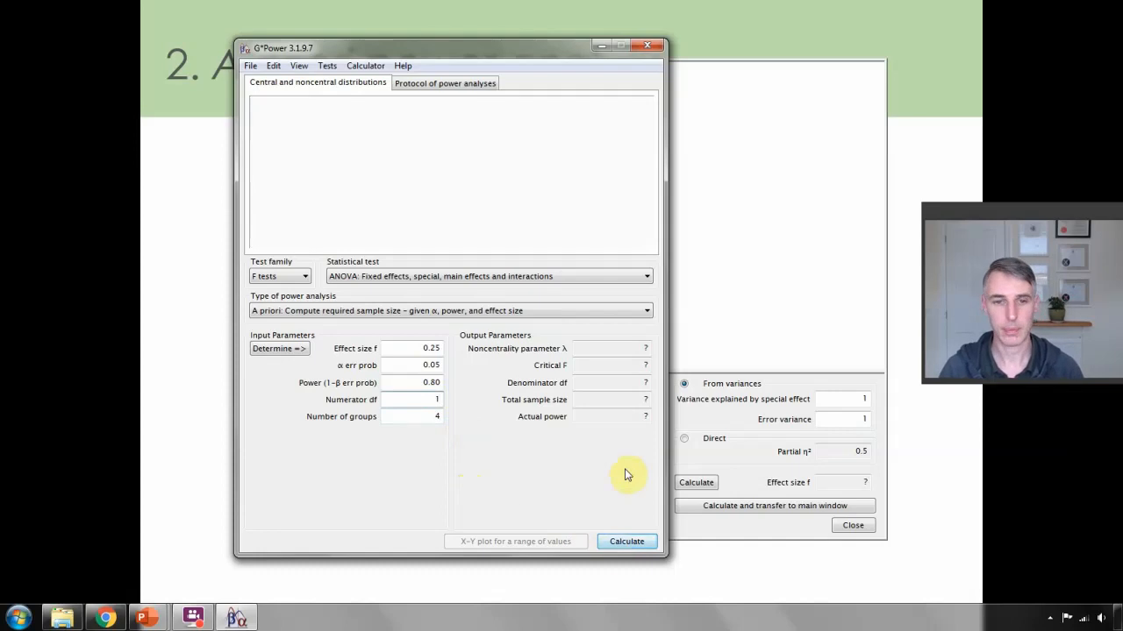
pyautogui.click(627, 541)
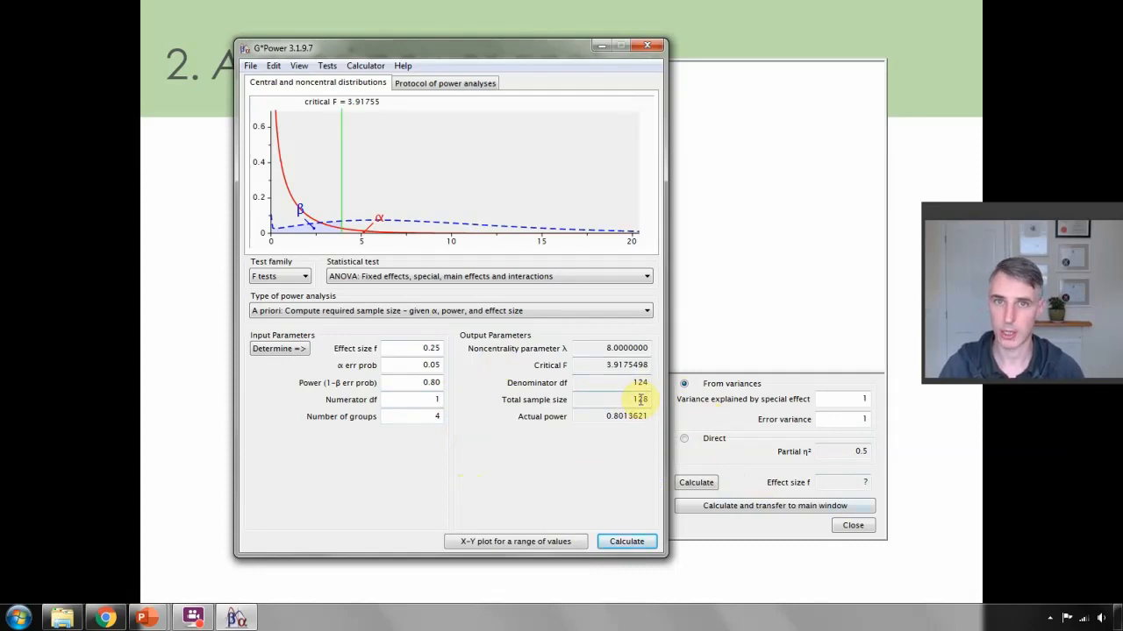
# - Specify the effect size directly with partial η² 0.06, transfer it to the main window, and recalculate the required sample size
pyautogui.click(685, 441)
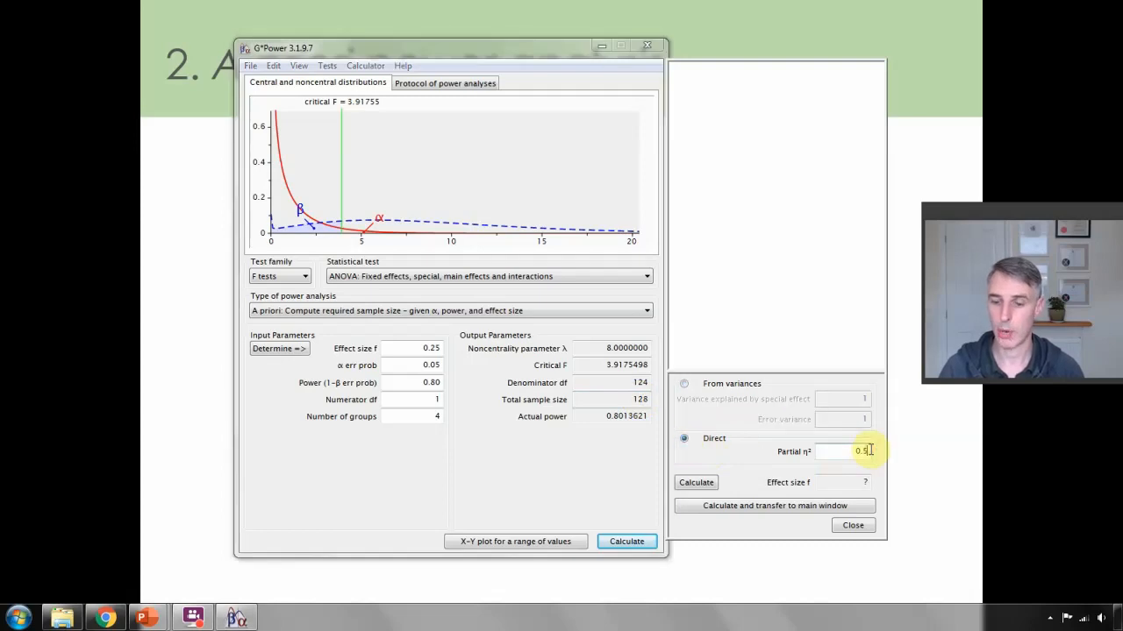
pyautogui.doubleClick(861, 451)
pyautogui.write('0.06')
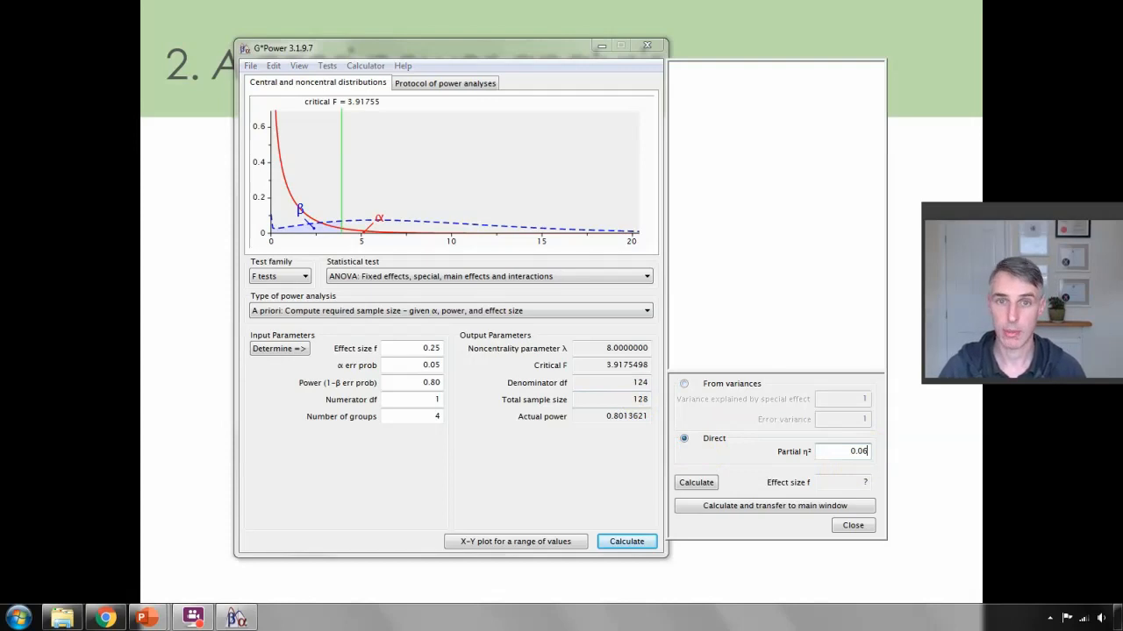
pyautogui.click(743, 506)
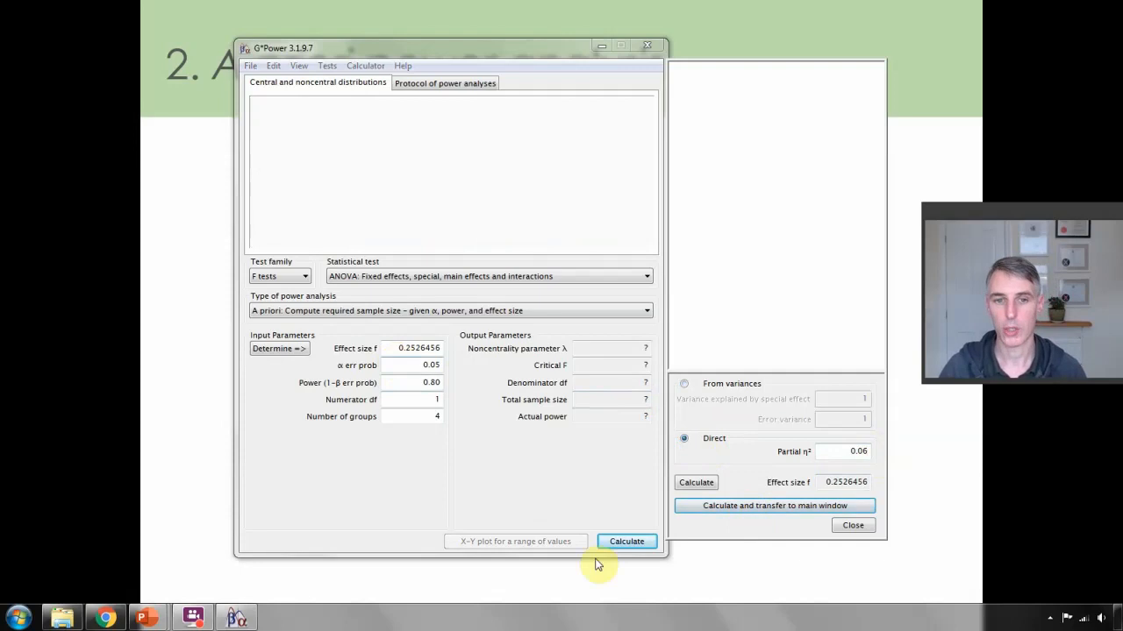
pyautogui.click(627, 543)
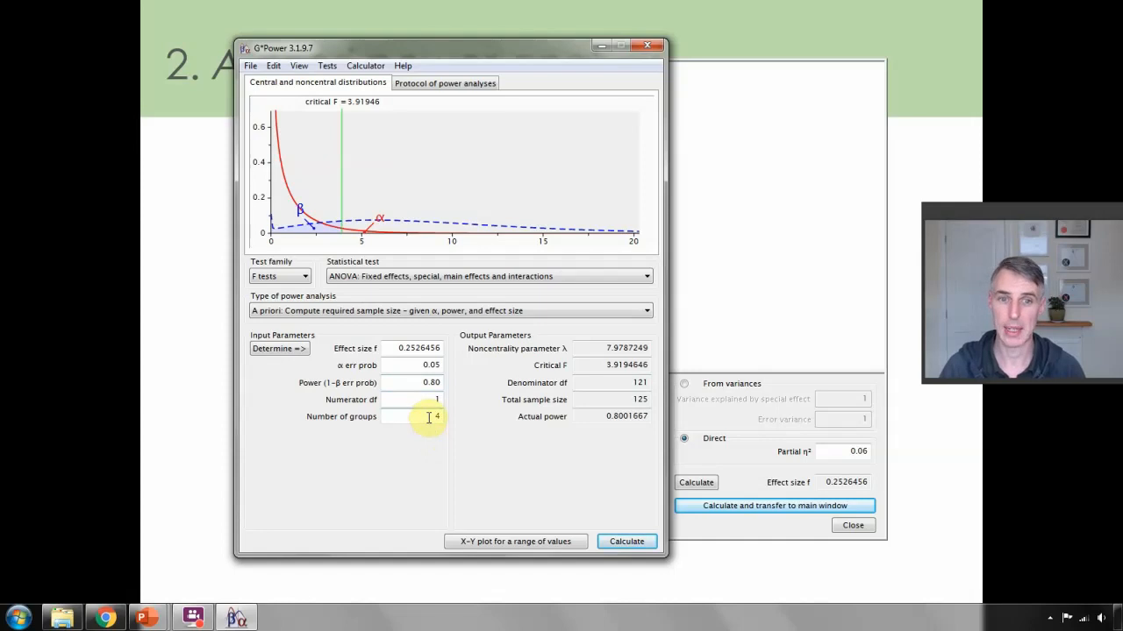
# - Set the number of groups to 9 and the numerator df to 2, and calculate the required sample size
pyautogui.moveTo(429, 417); pyautogui.dragTo(458, 419)
pyautogui.write('9')
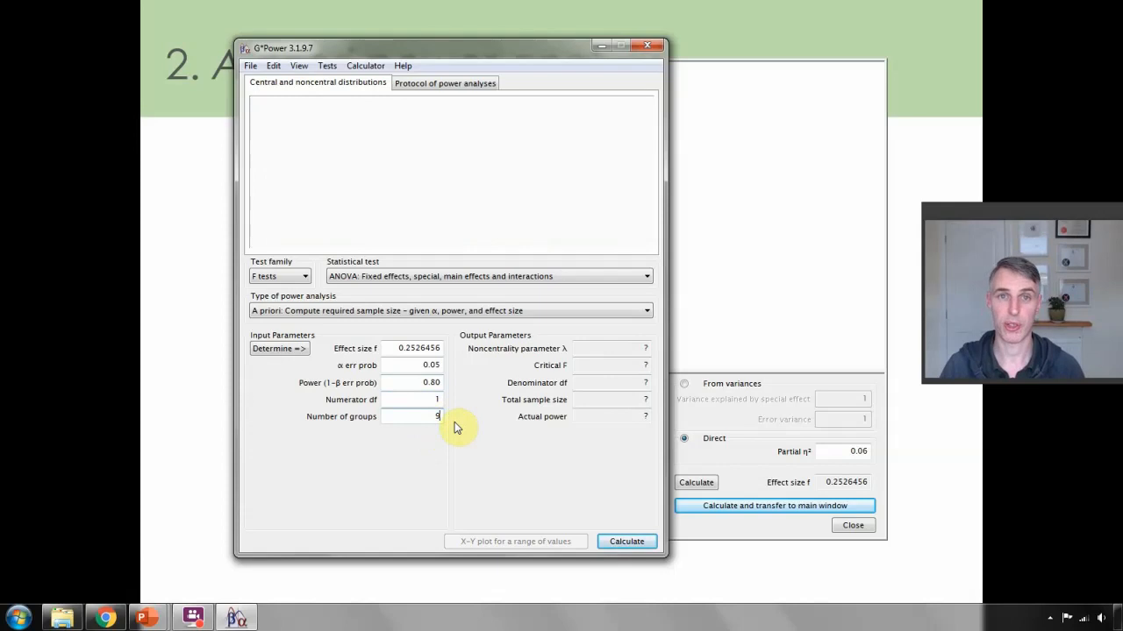
pyautogui.moveTo(419, 400); pyautogui.dragTo(441, 400)
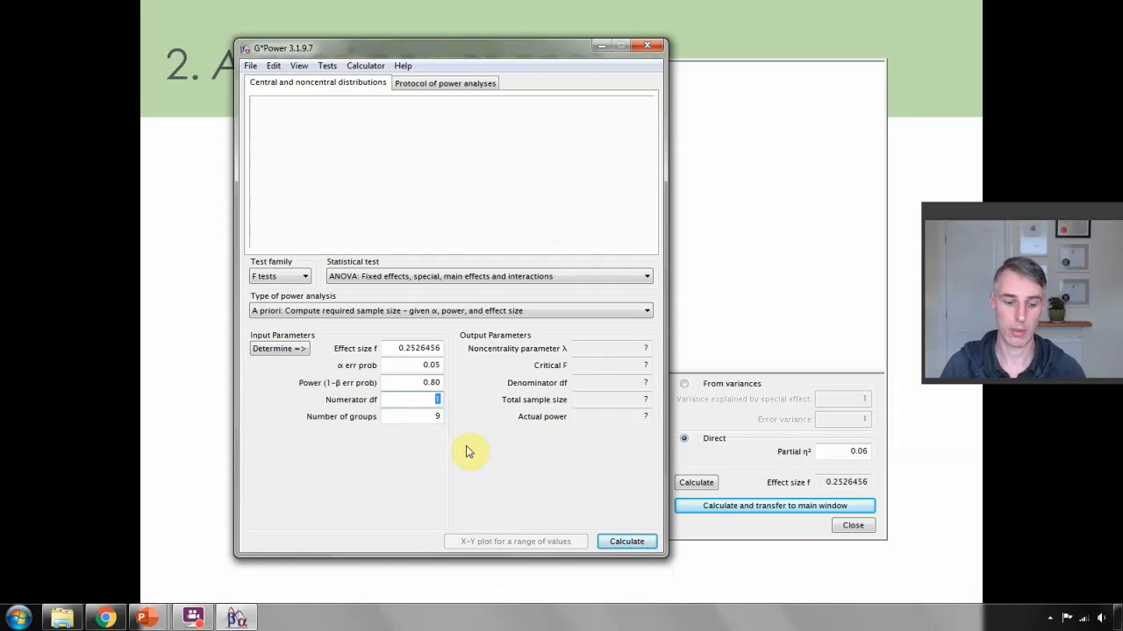
pyautogui.write('2')
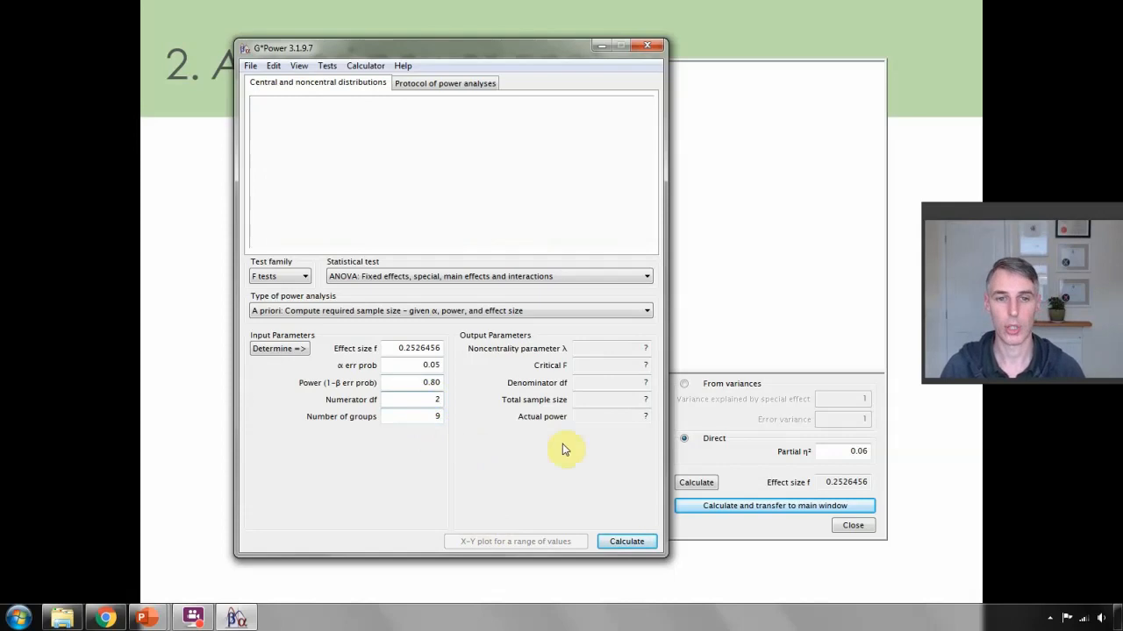
pyautogui.click(628, 541)
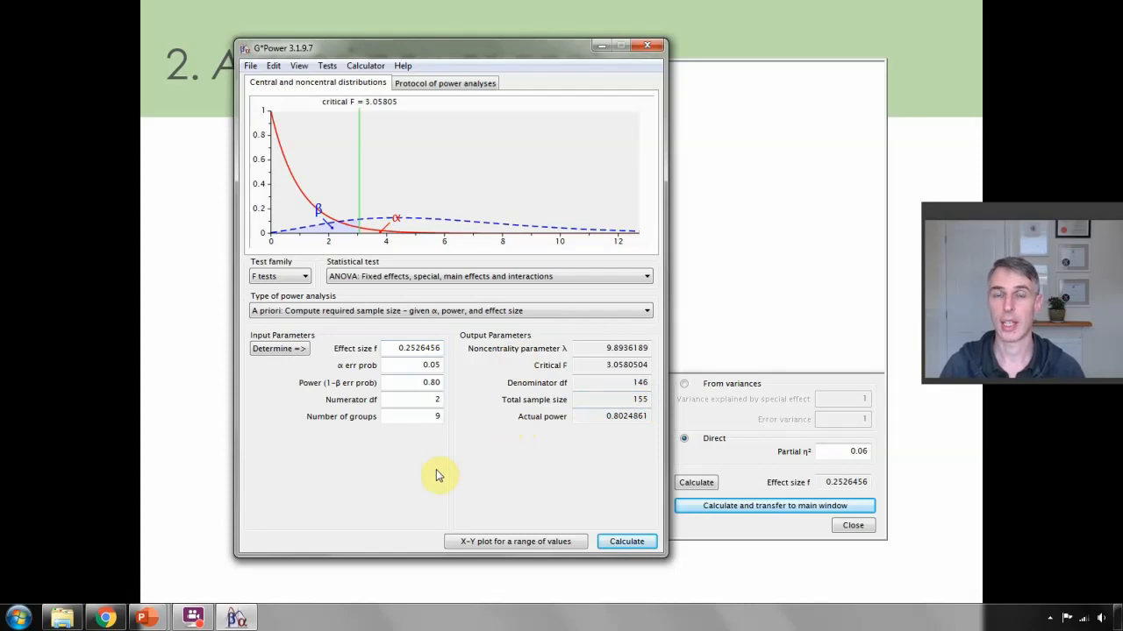
# - Set the numerator df to 4 for the nine-group design and recalculate the required sample size
pyautogui.doubleClick(437, 399)
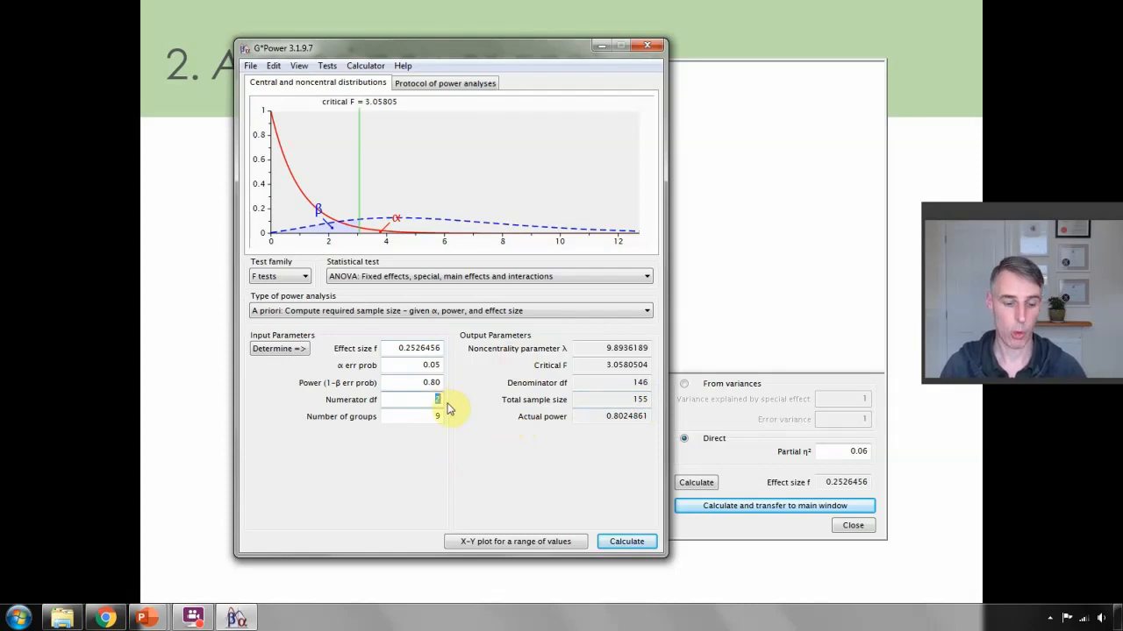
pyautogui.write('4')
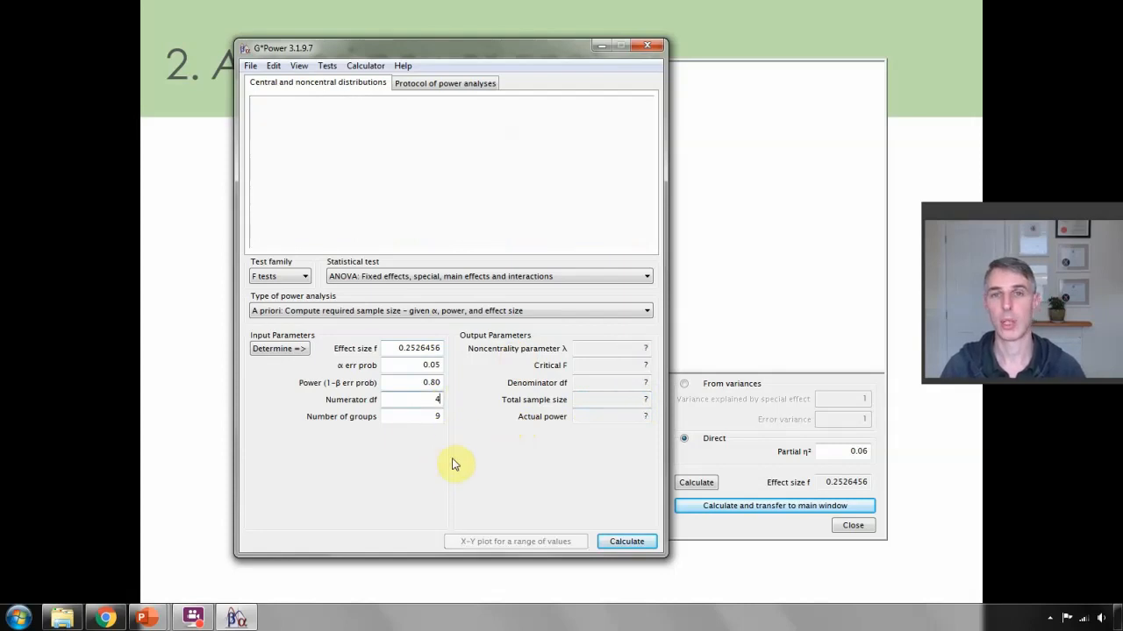
pyautogui.click(628, 542)
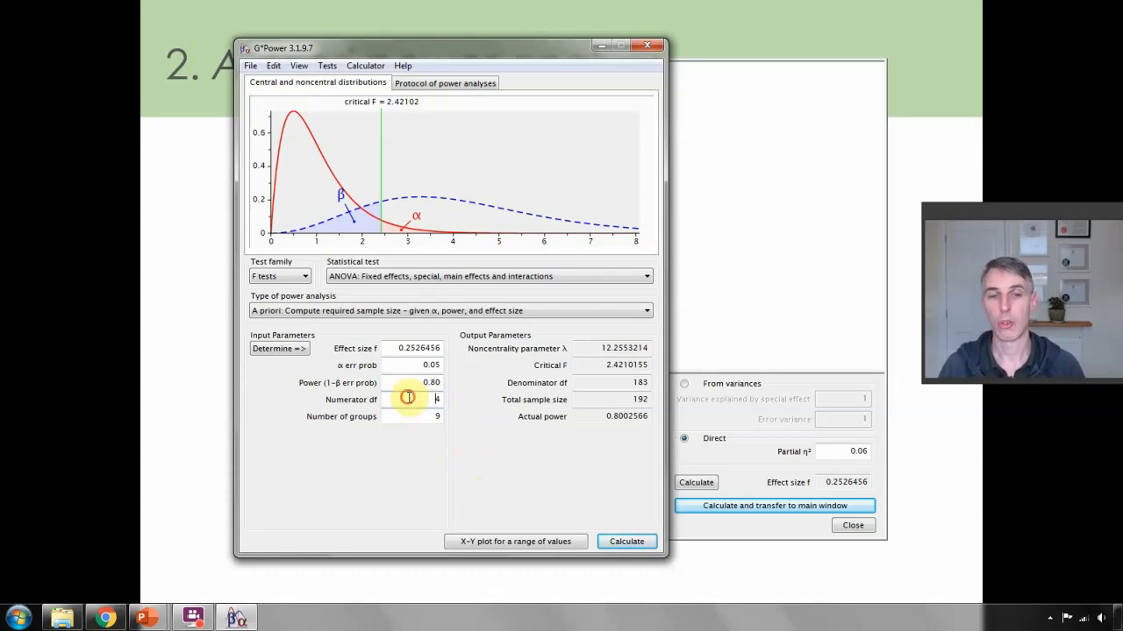
pyautogui.doubleClick(439, 399)
pyautogui.click(440, 401)
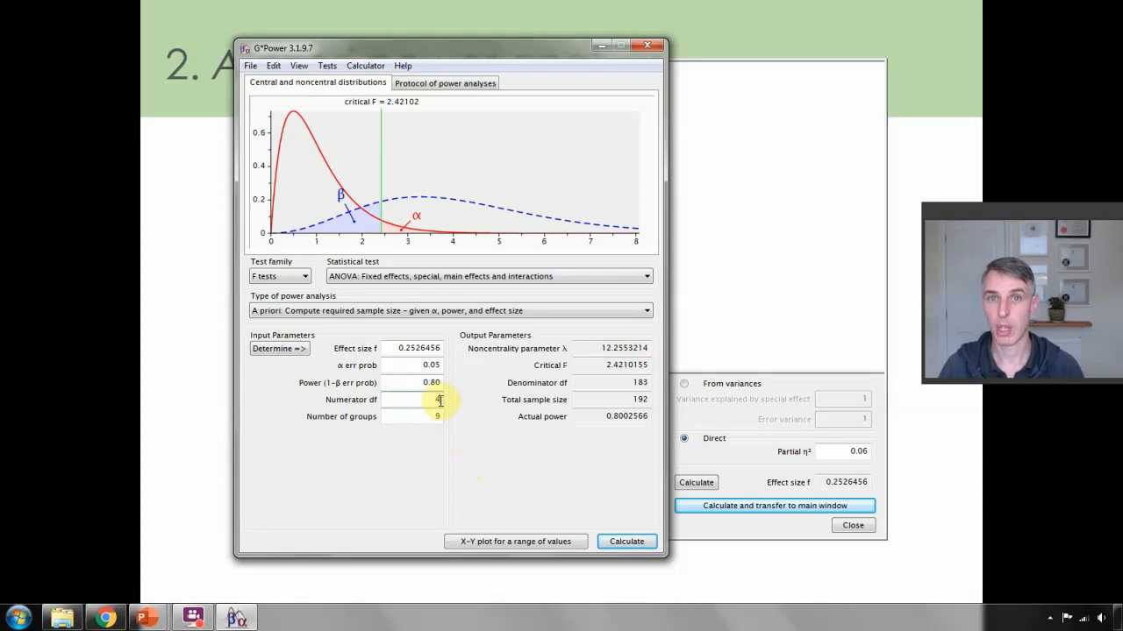
pyautogui.press('BackSpace')
pyautogui.write('4')
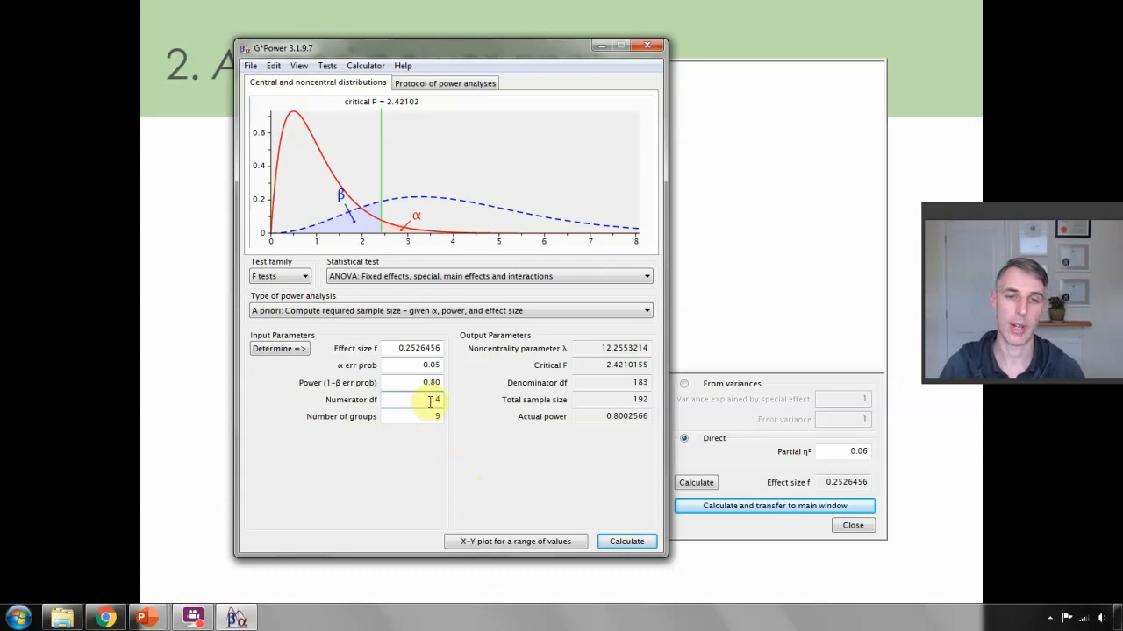
# - Set the numerator df to 1 and the number of groups to 4
pyautogui.doubleClick(430, 397)
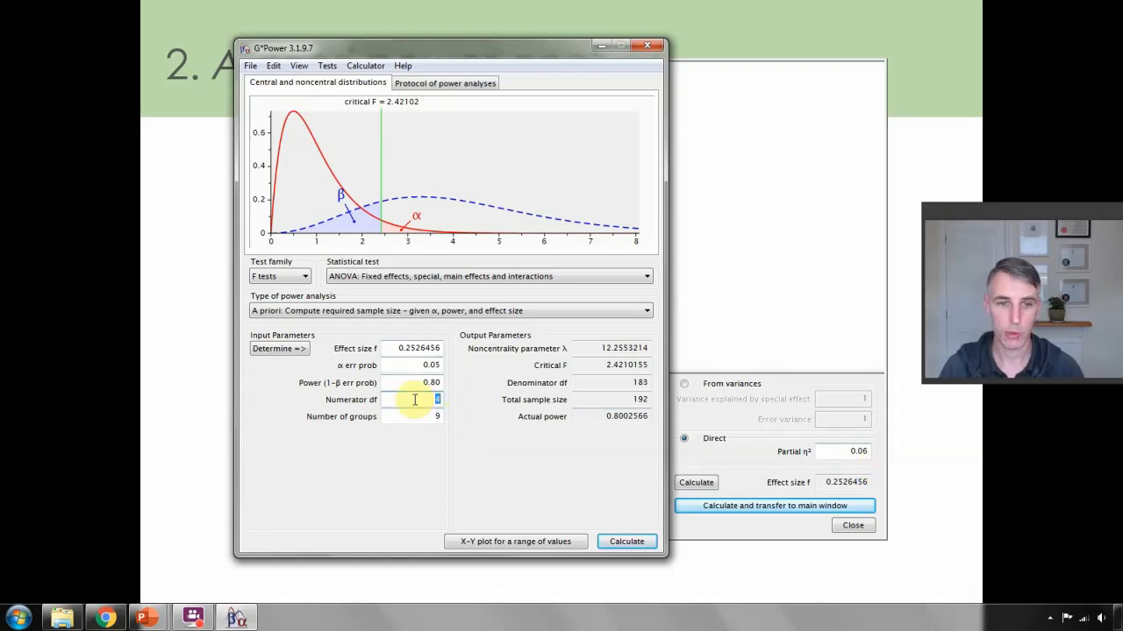
pyautogui.moveTo(422, 400); pyautogui.dragTo(445, 422)
pyautogui.write('1')
pyautogui.write('4')
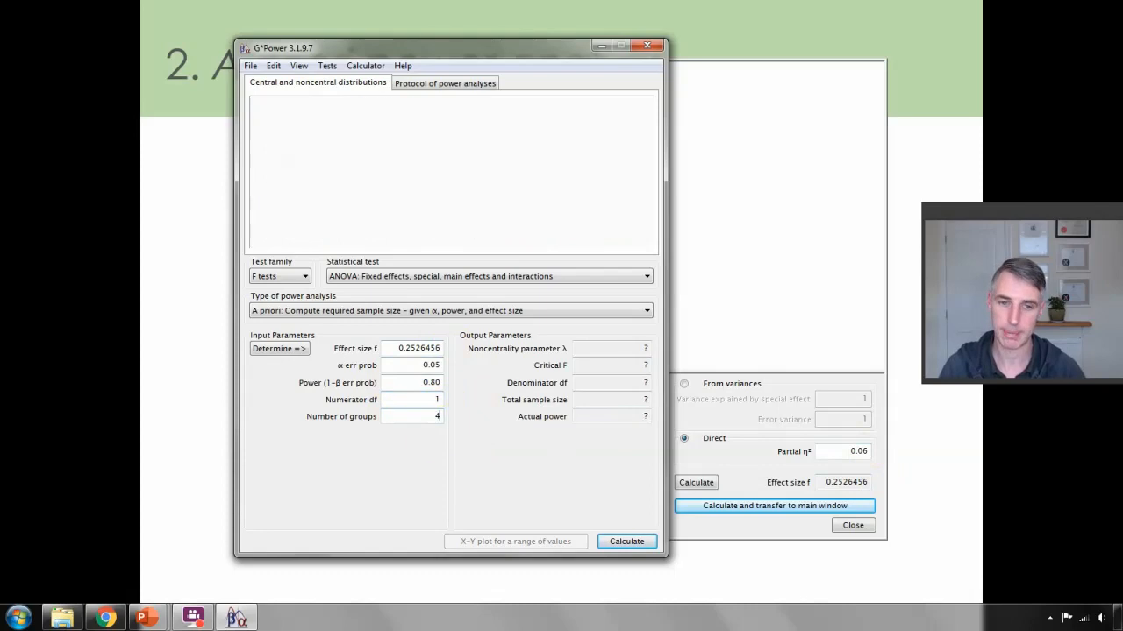
# - Set partial η² to 0.01, transfer the effect size to the main window, and calculate the required sample size
pyautogui.click(866, 454)
pyautogui.press('BackSpace')
pyautogui.write('1')
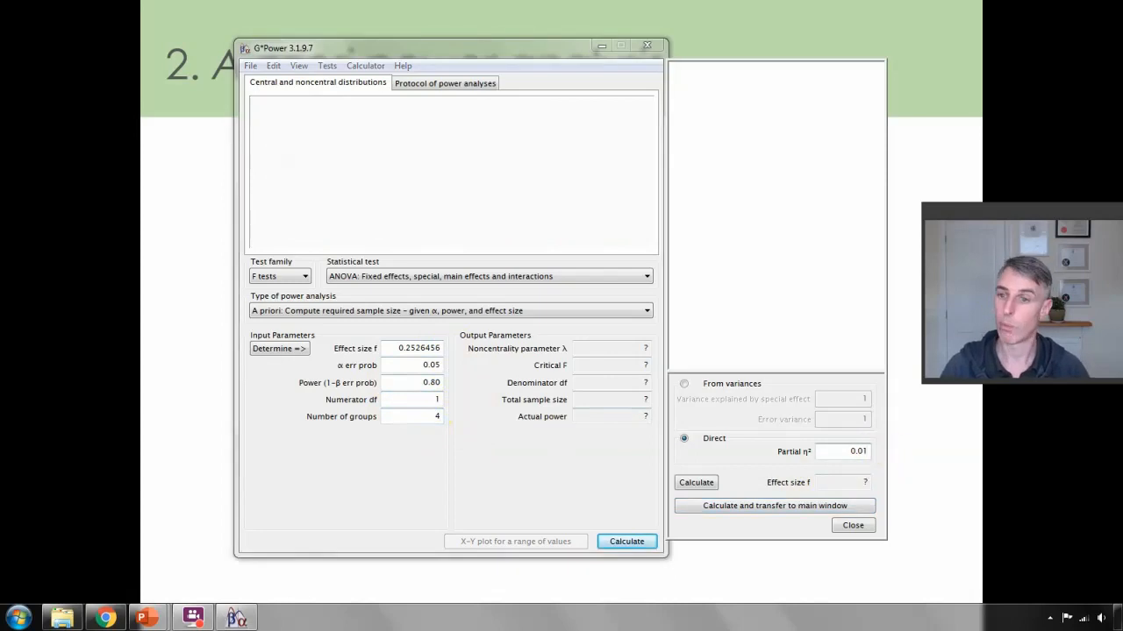
pyautogui.click(776, 507)
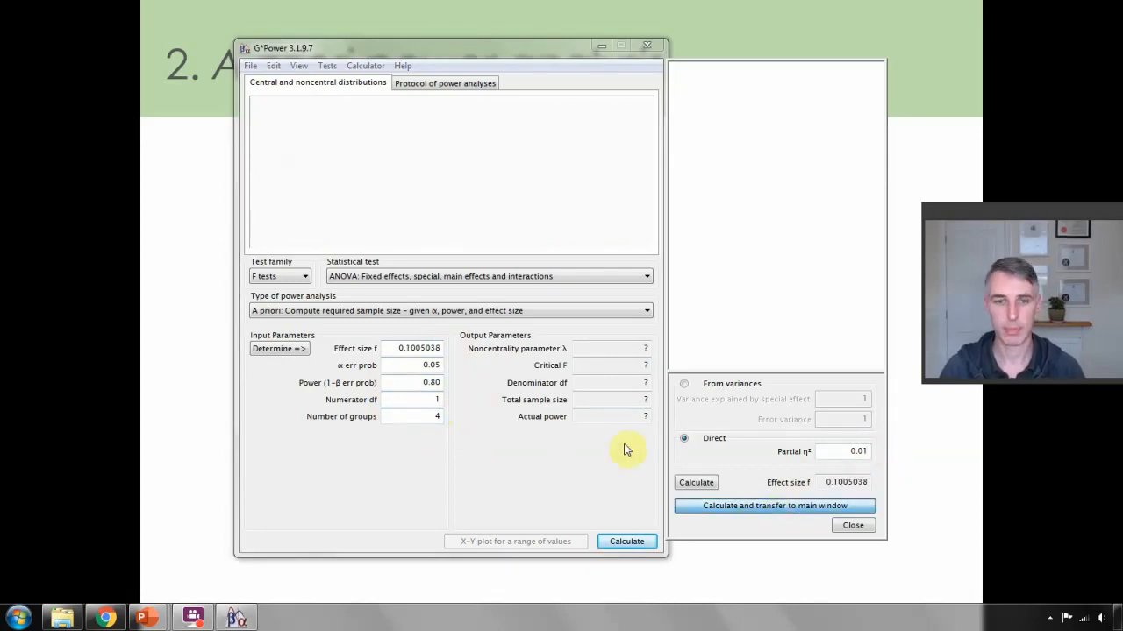
pyautogui.click(625, 540)
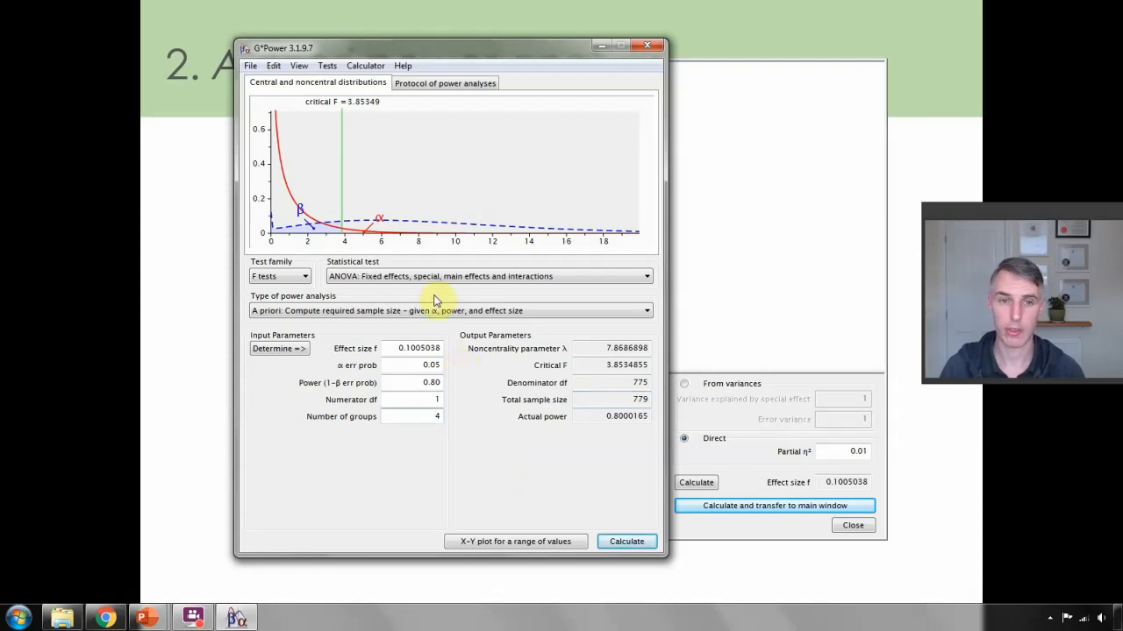
# - Change the statistical test to ANOVA: Repeated measures, within factors, and set its effect size specification to "as in SPSS"
pyautogui.click(374, 278)
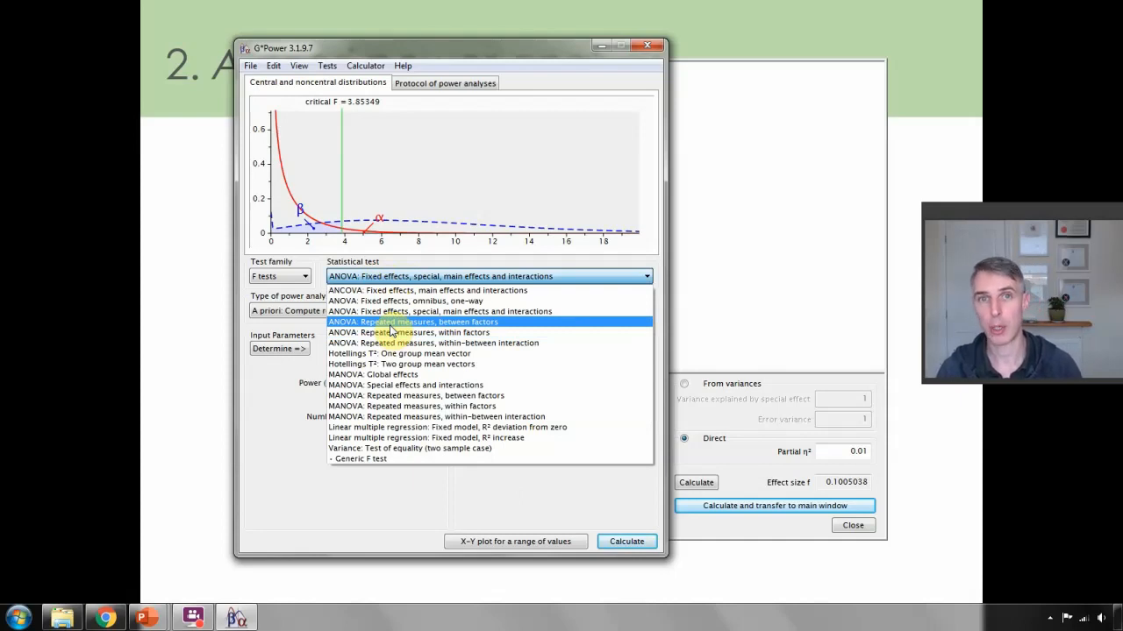
pyautogui.click(452, 334)
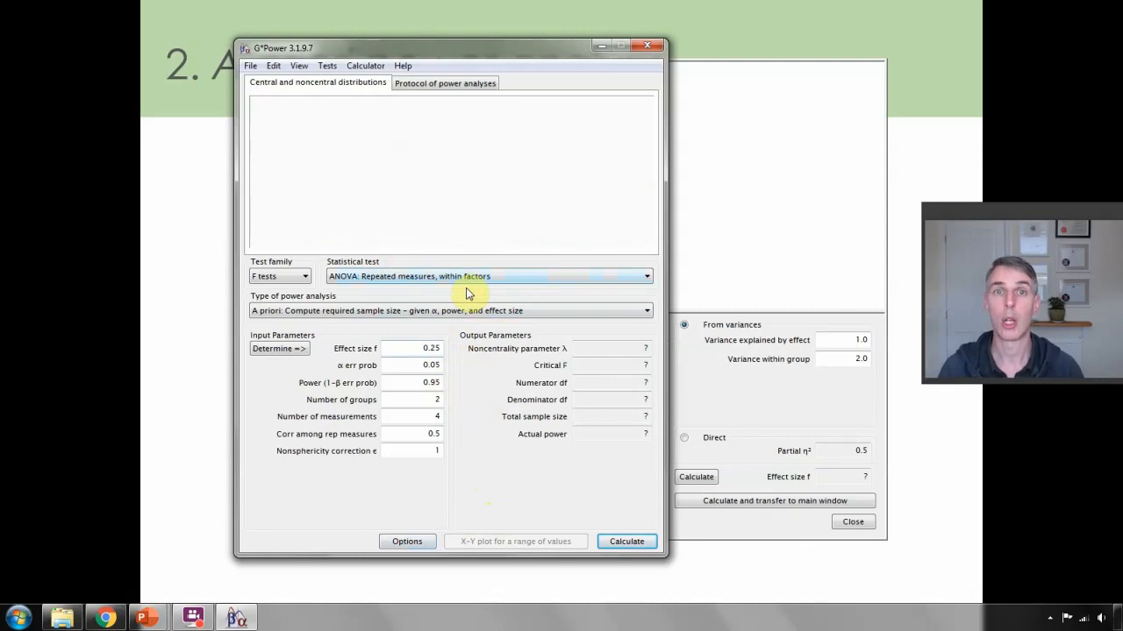
pyautogui.click(416, 542)
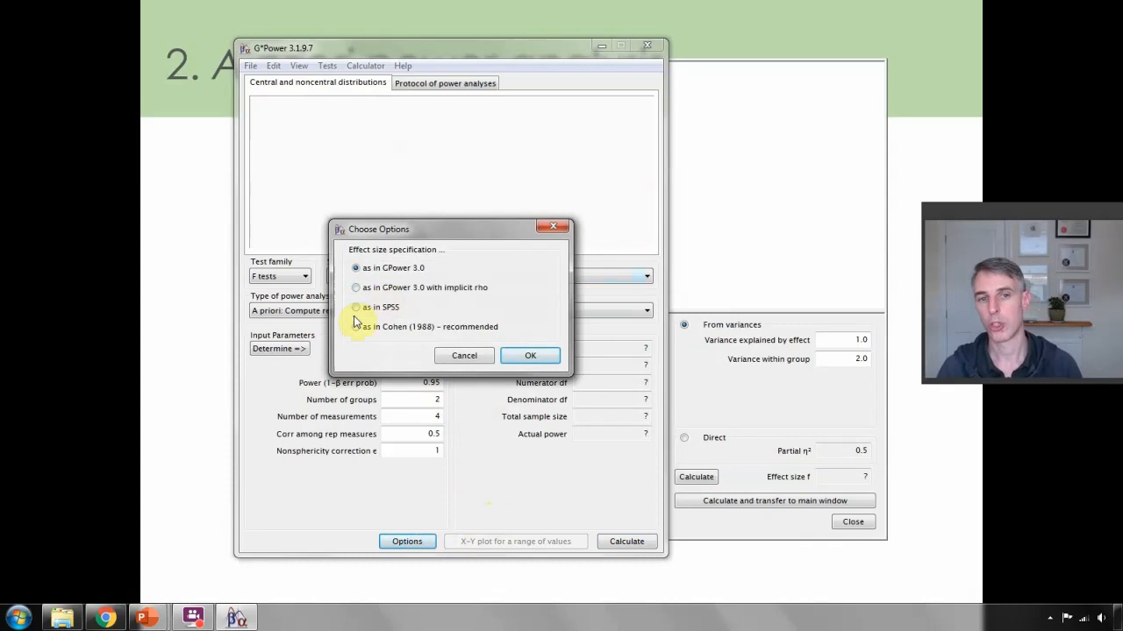
pyautogui.click(355, 308)
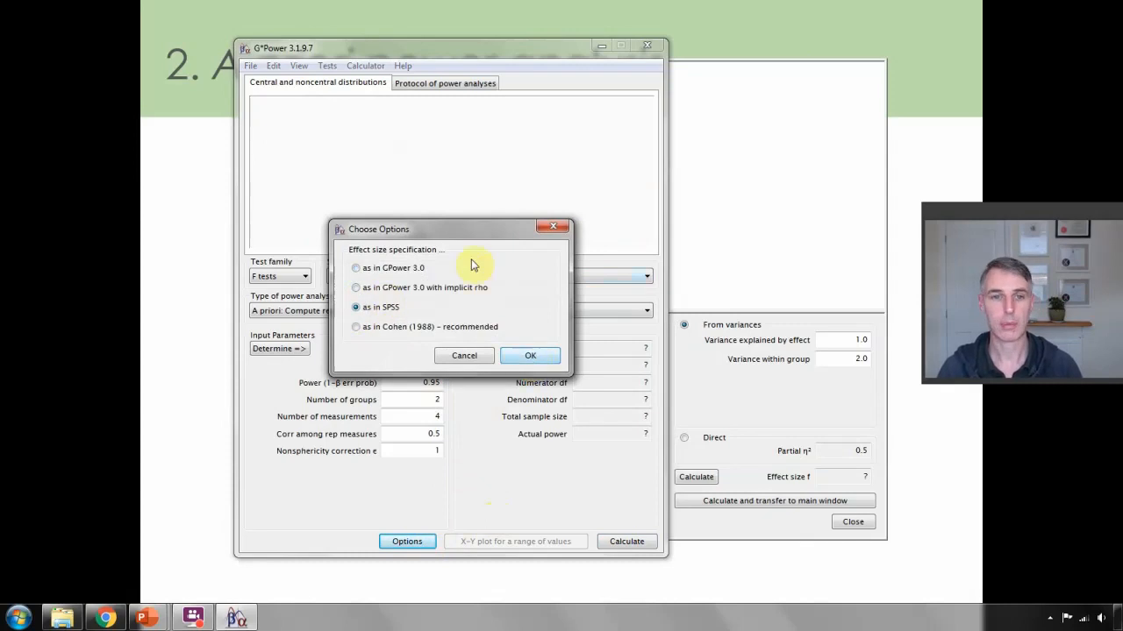
pyautogui.moveTo(464, 229); pyautogui.dragTo(533, 133)
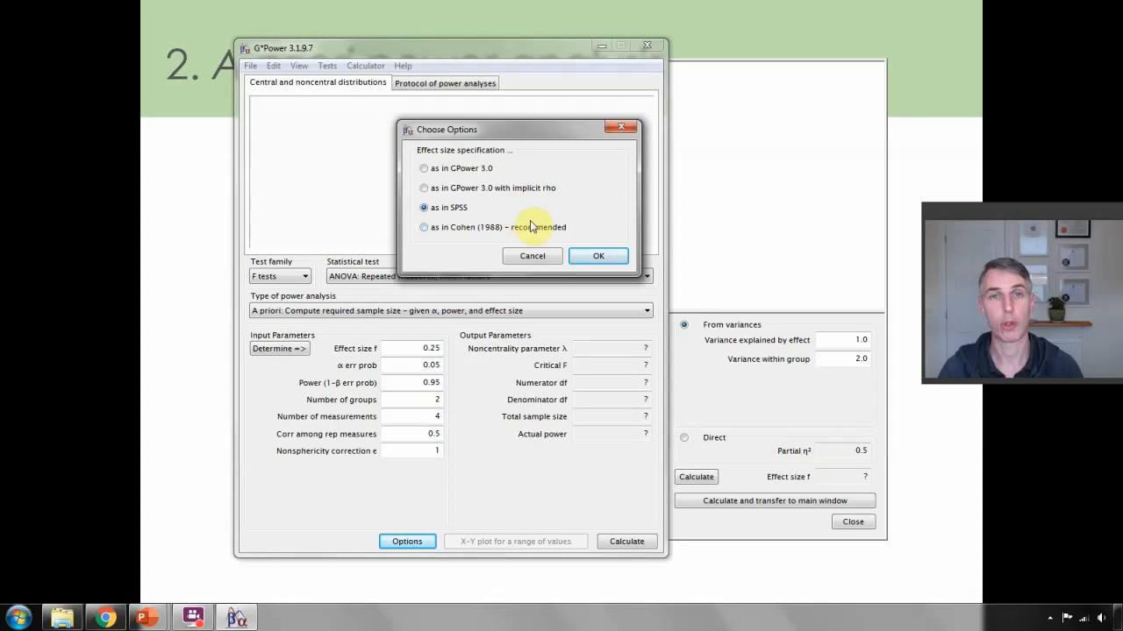
pyautogui.click(591, 256)
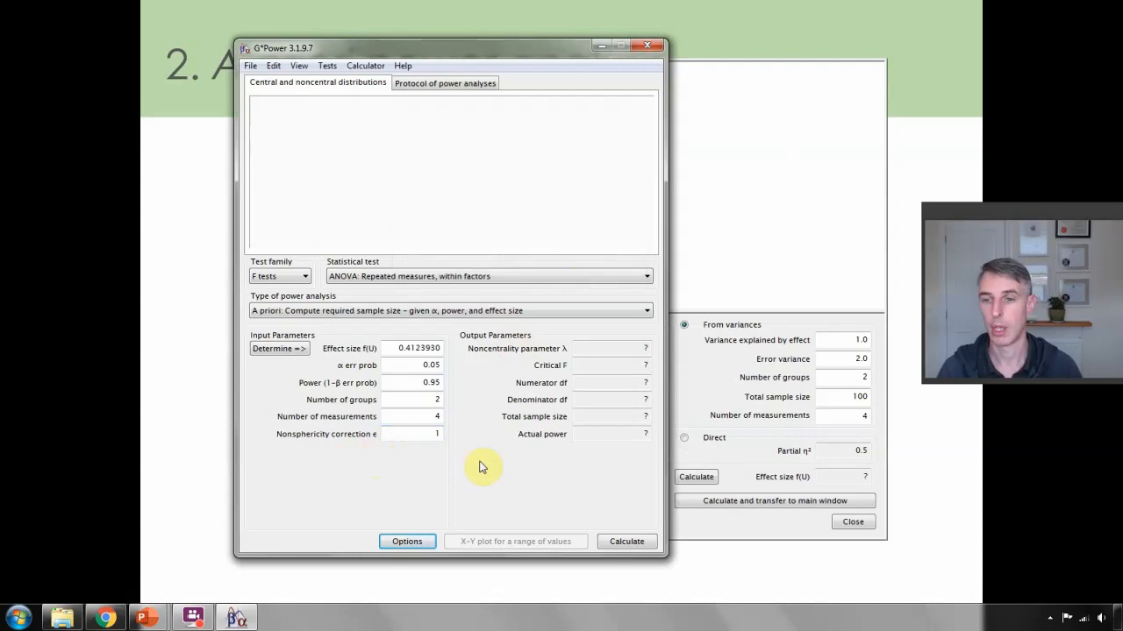
# - Set the power to 0.80 for the repeated measures, within factors analysis
pyautogui.click(442, 384)
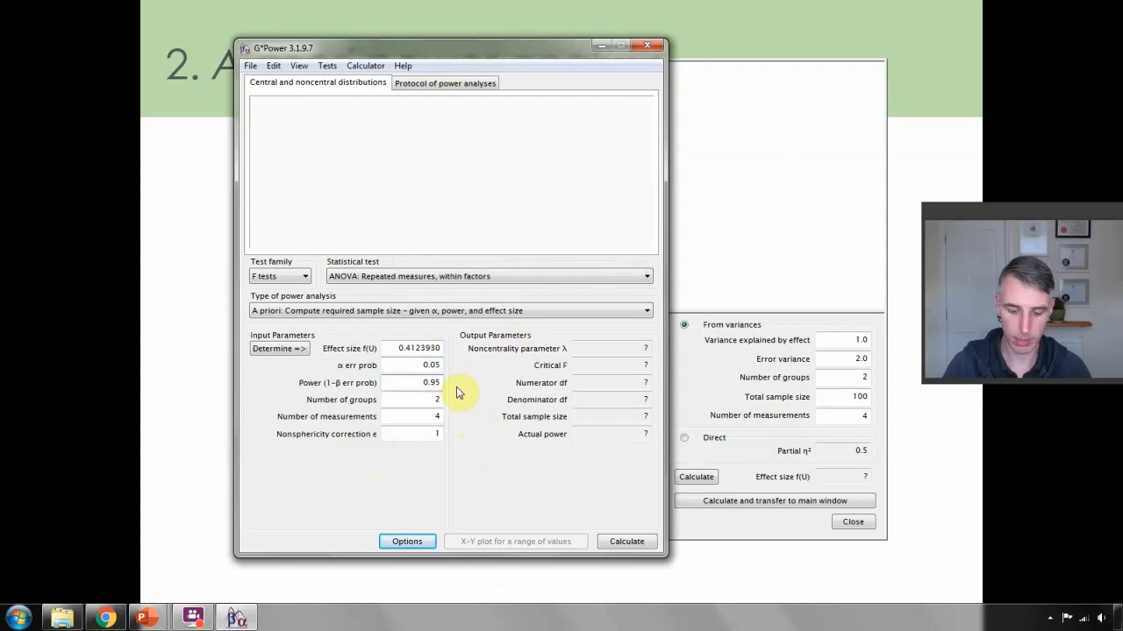
pyautogui.press('BackSpace')
pyautogui.press('BackSpace')
pyautogui.write('80')
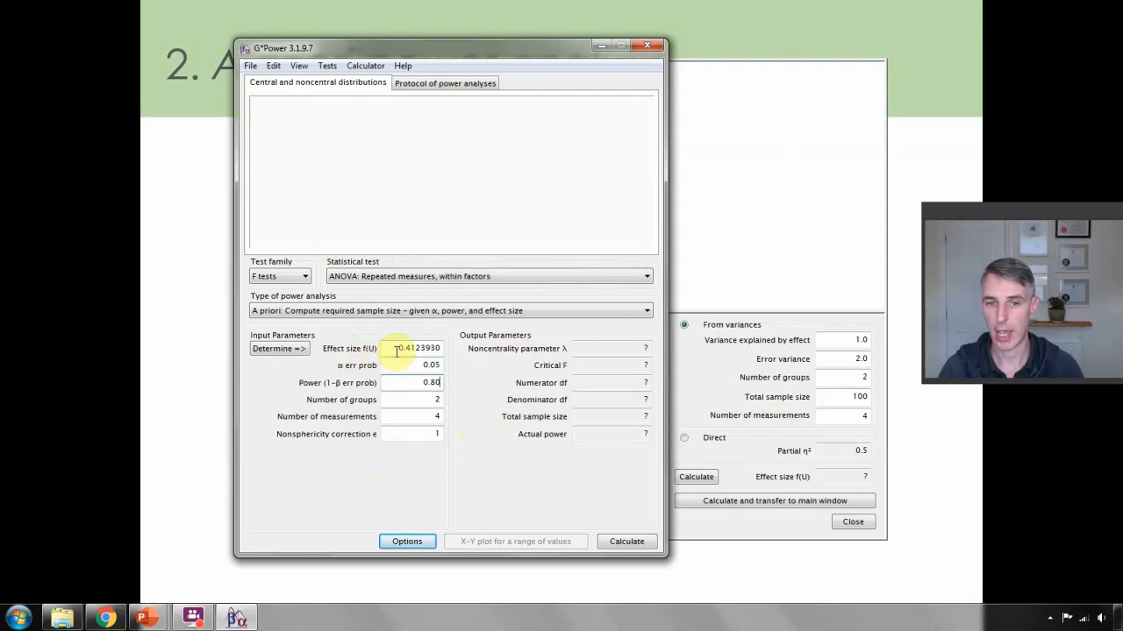
# - Try 1 as the number of groups, and restore it to 2
pyautogui.click(428, 398)
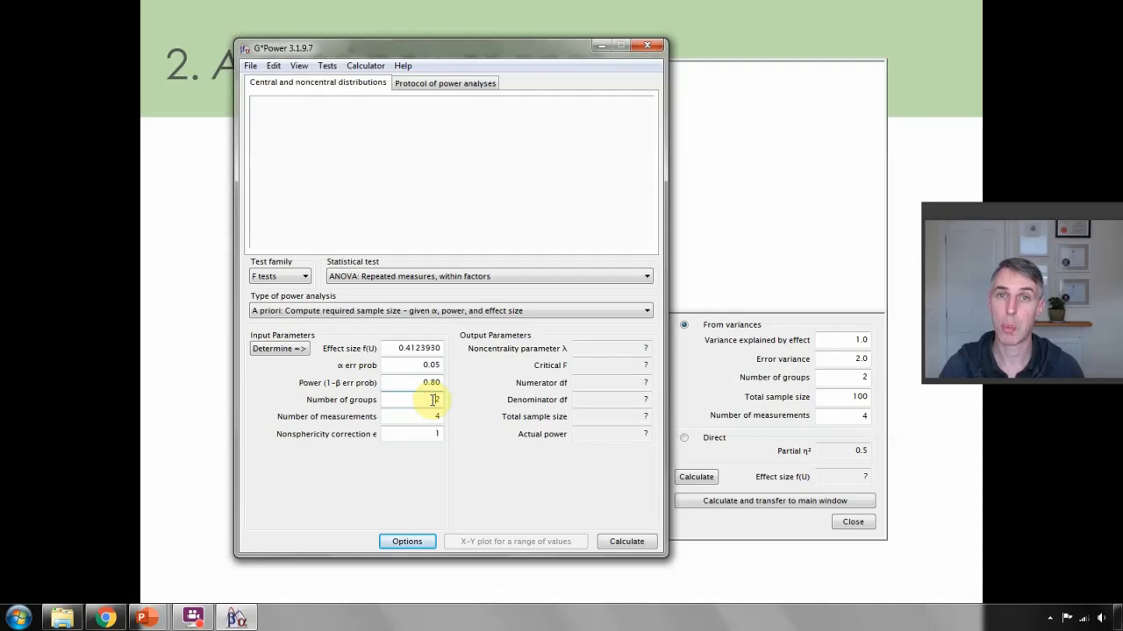
pyautogui.doubleClick(433, 399)
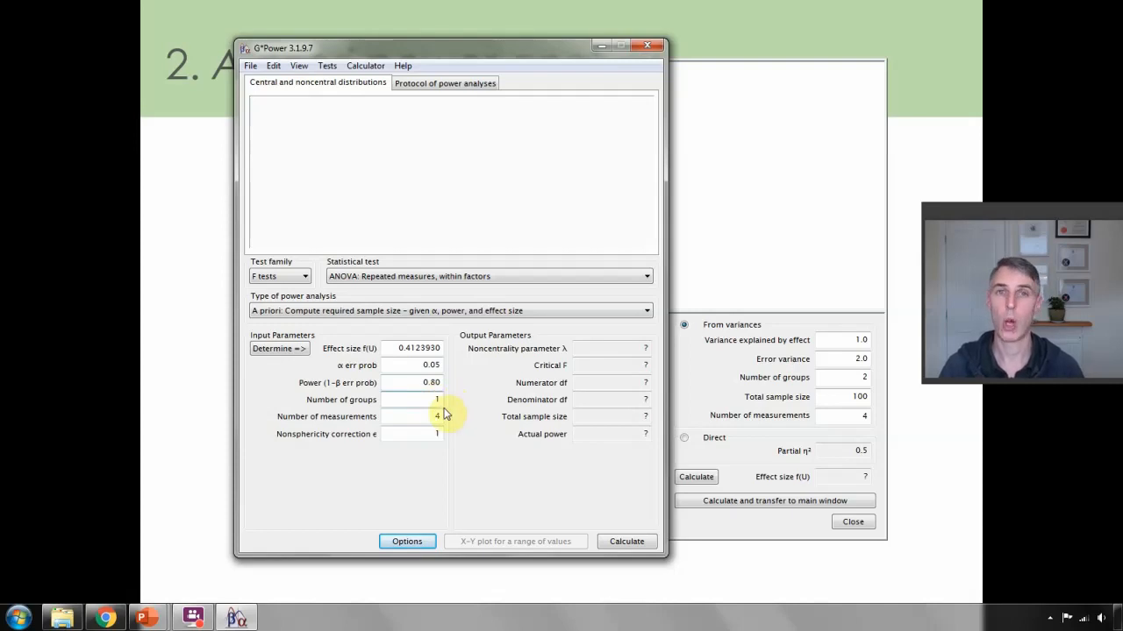
pyautogui.doubleClick(436, 400)
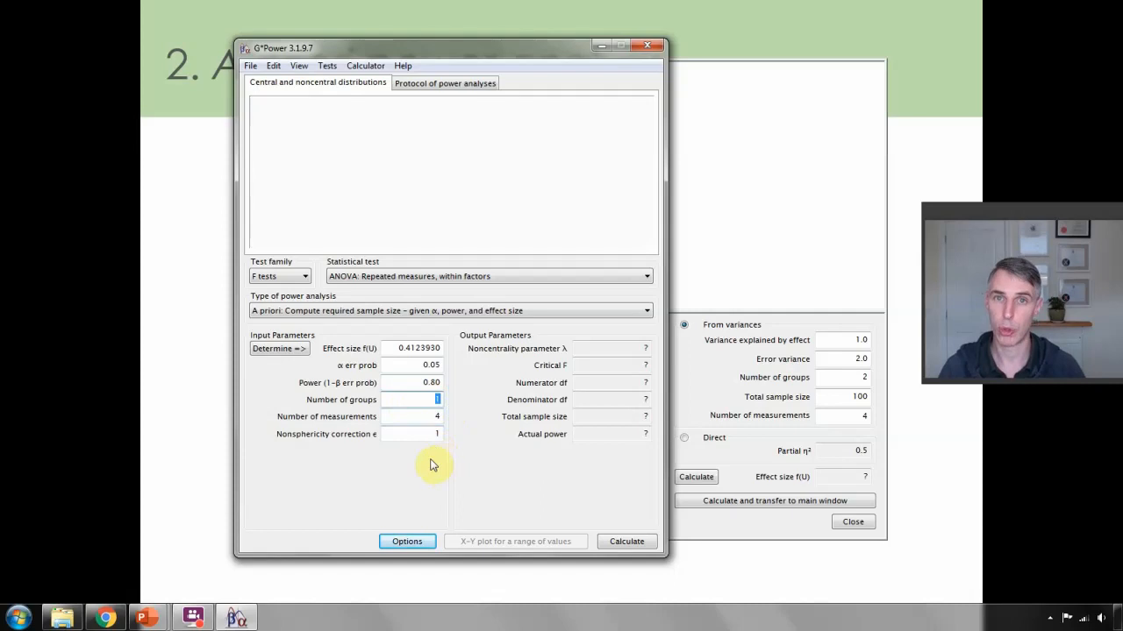
pyautogui.write('2')
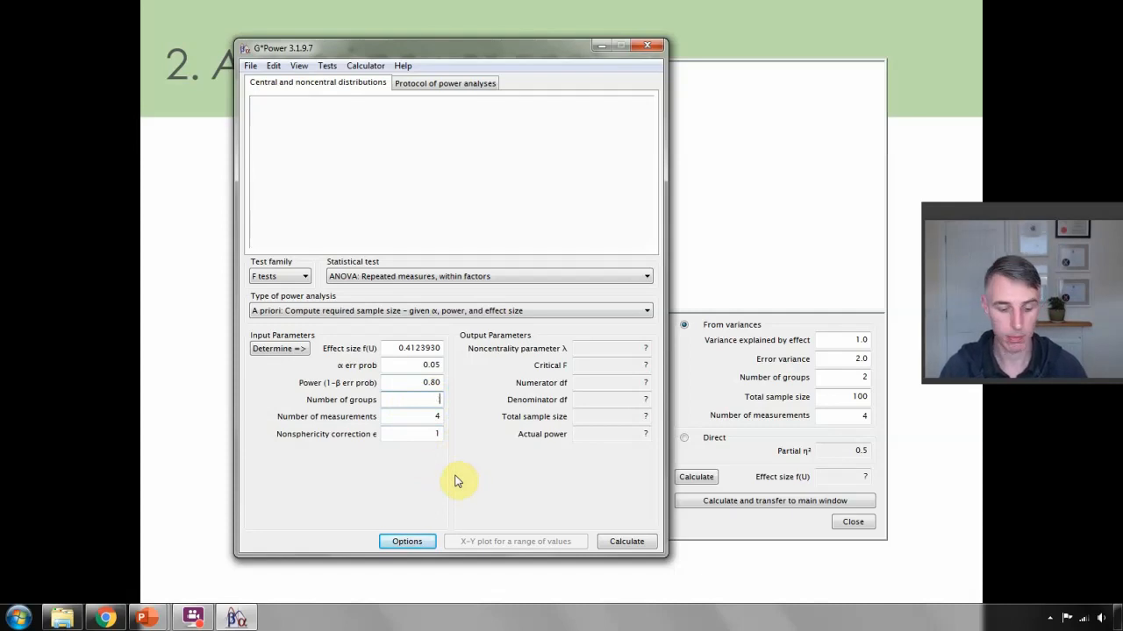
pyautogui.write('4')
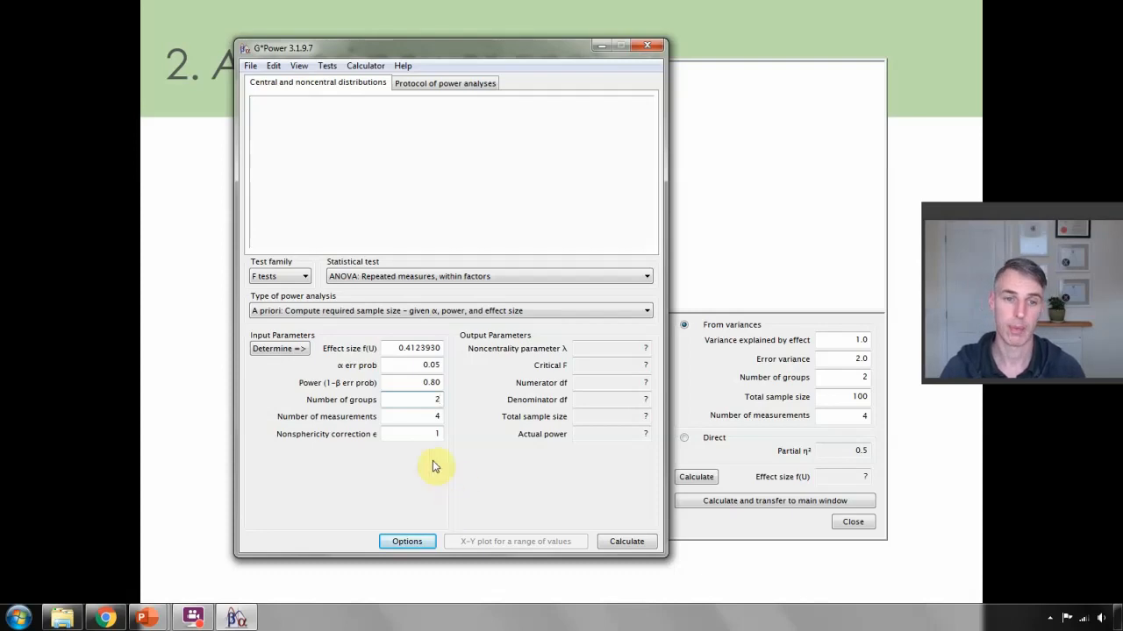
# - Try 2 as the number of measurements, and restore it to 4
pyautogui.click(430, 417)
pyautogui.moveTo(430, 417); pyautogui.dragTo(450, 417)
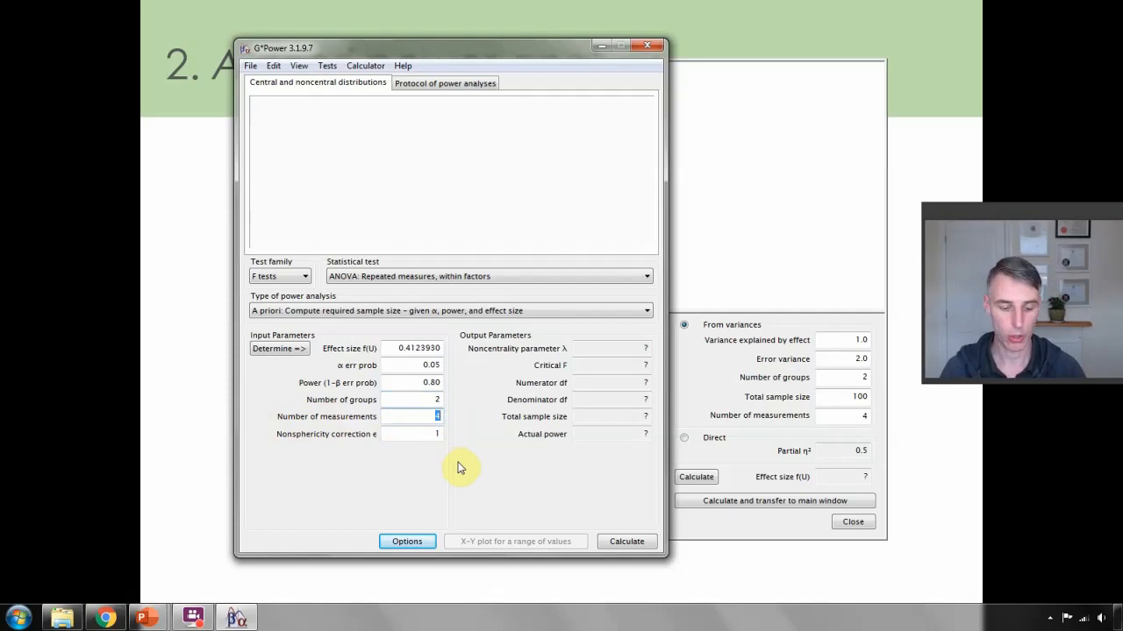
pyautogui.write('2')
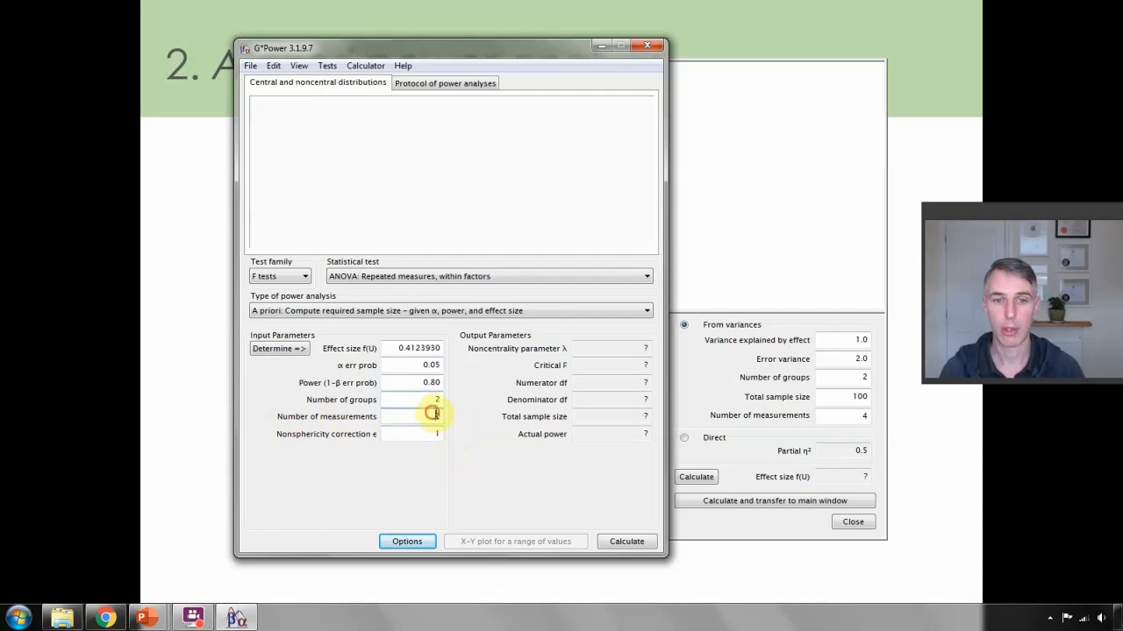
pyautogui.moveTo(433, 416); pyautogui.dragTo(452, 422)
pyautogui.write('4')
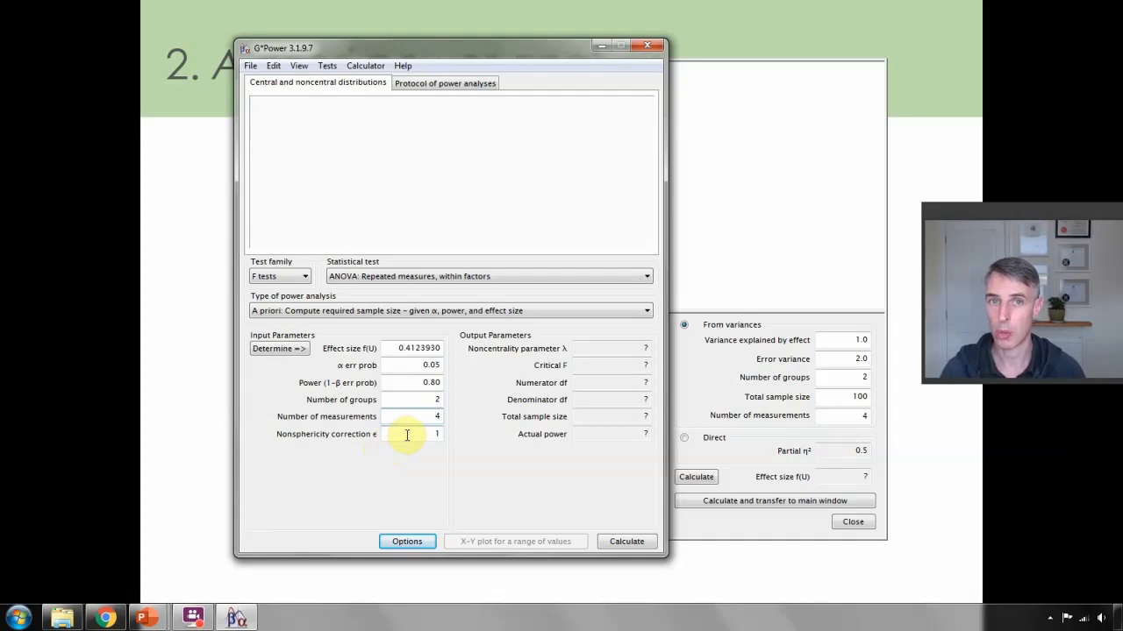
# - Change the number of measurements to 2, and follow it with 3 as the final value
pyautogui.moveTo(424, 418); pyautogui.dragTo(442, 420)
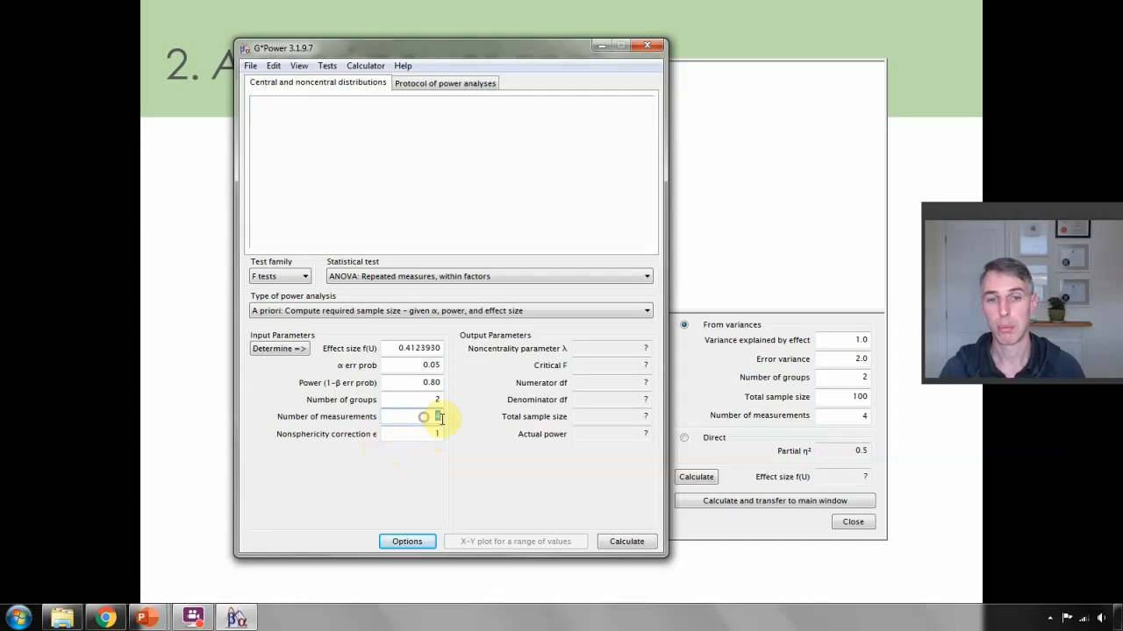
pyautogui.write('2')
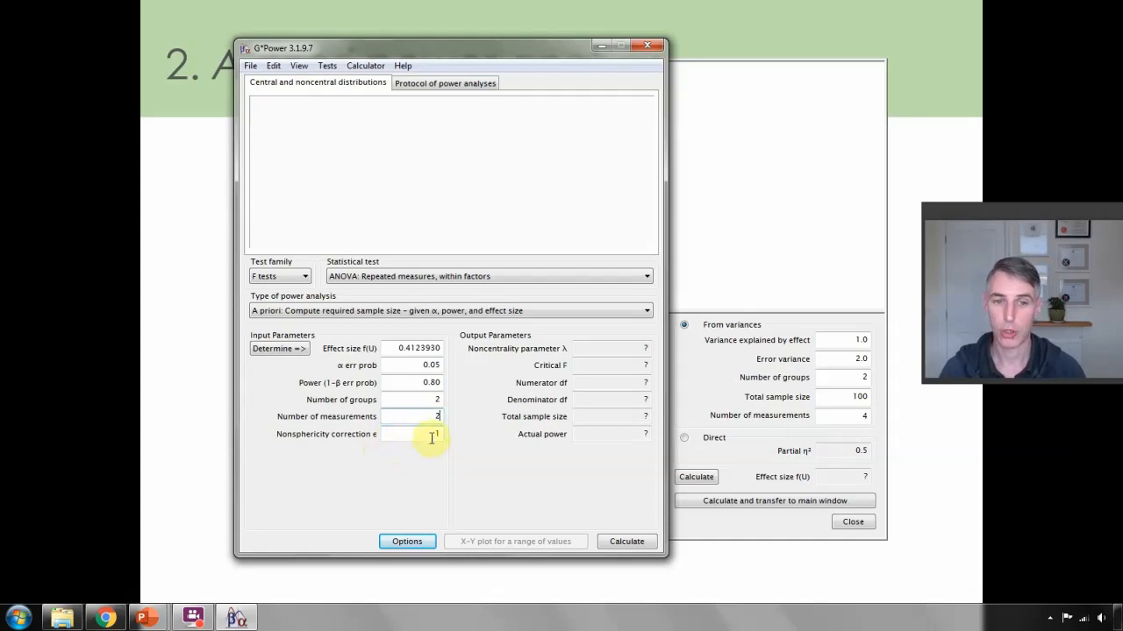
pyautogui.click(433, 437)
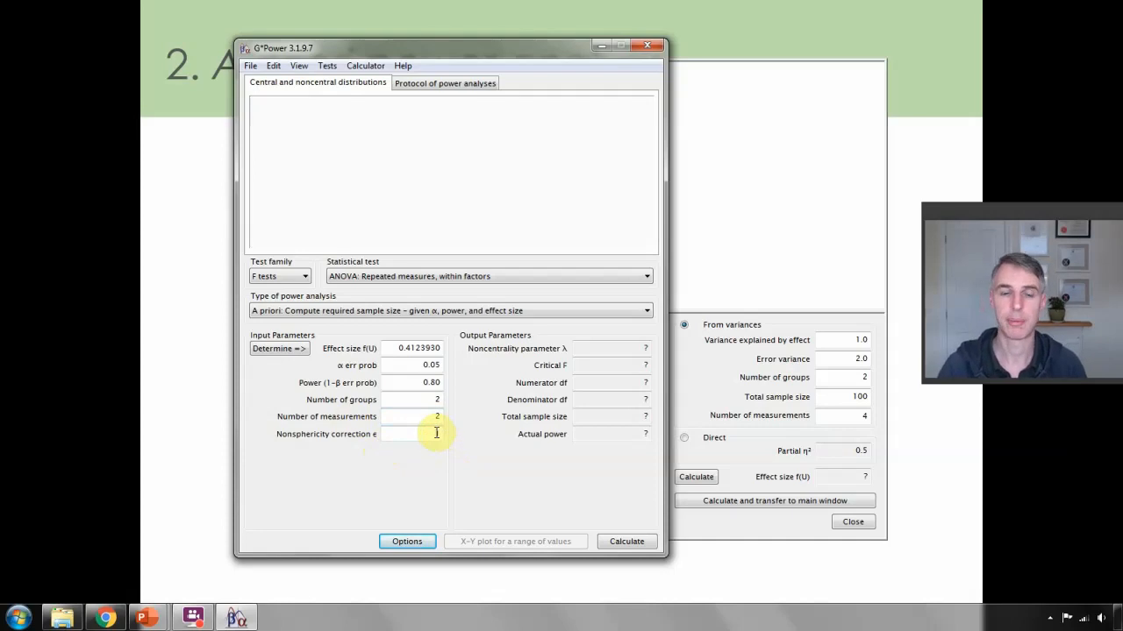
pyautogui.moveTo(414, 418); pyautogui.dragTo(440, 415)
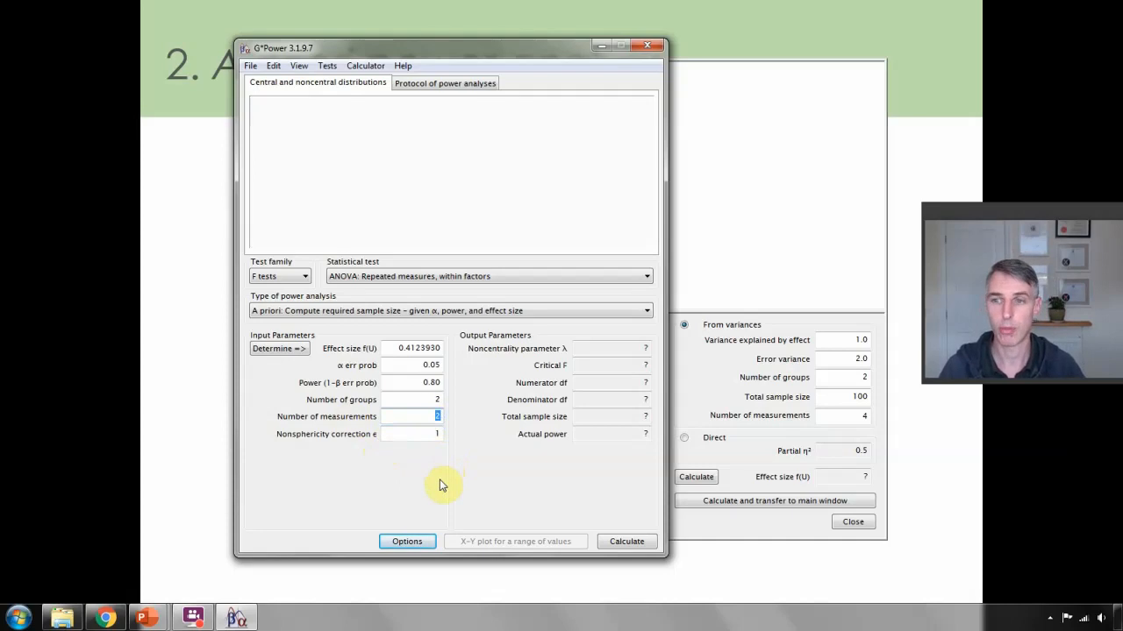
pyautogui.write('3')
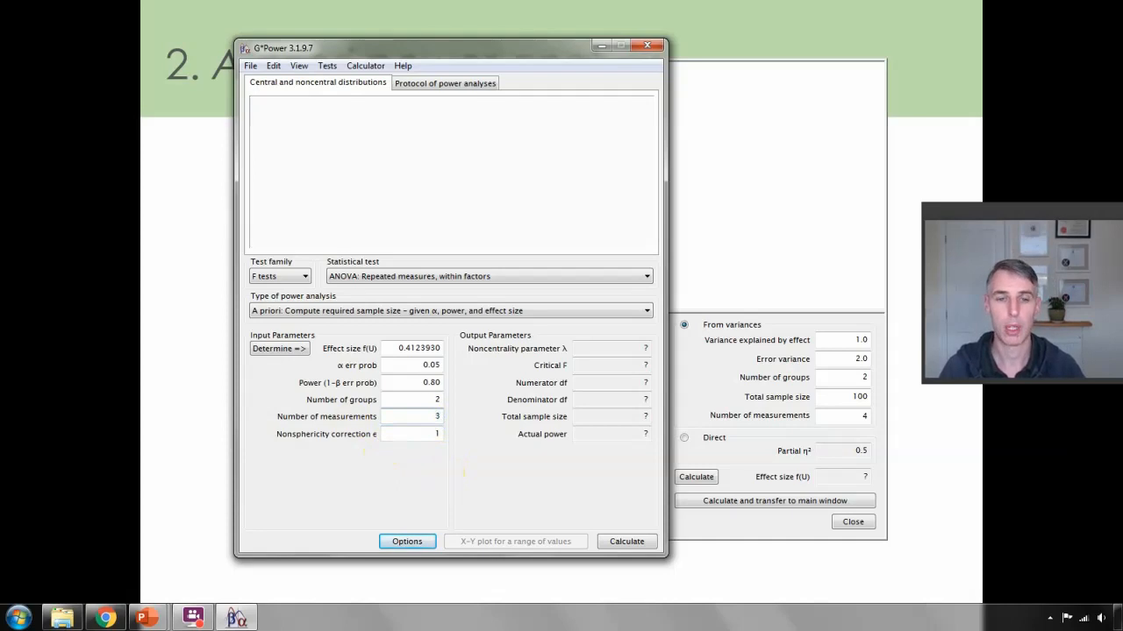
# - Set the number of measurements to 4 and the nonsphericity correction to .8
pyautogui.press('BackSpace')
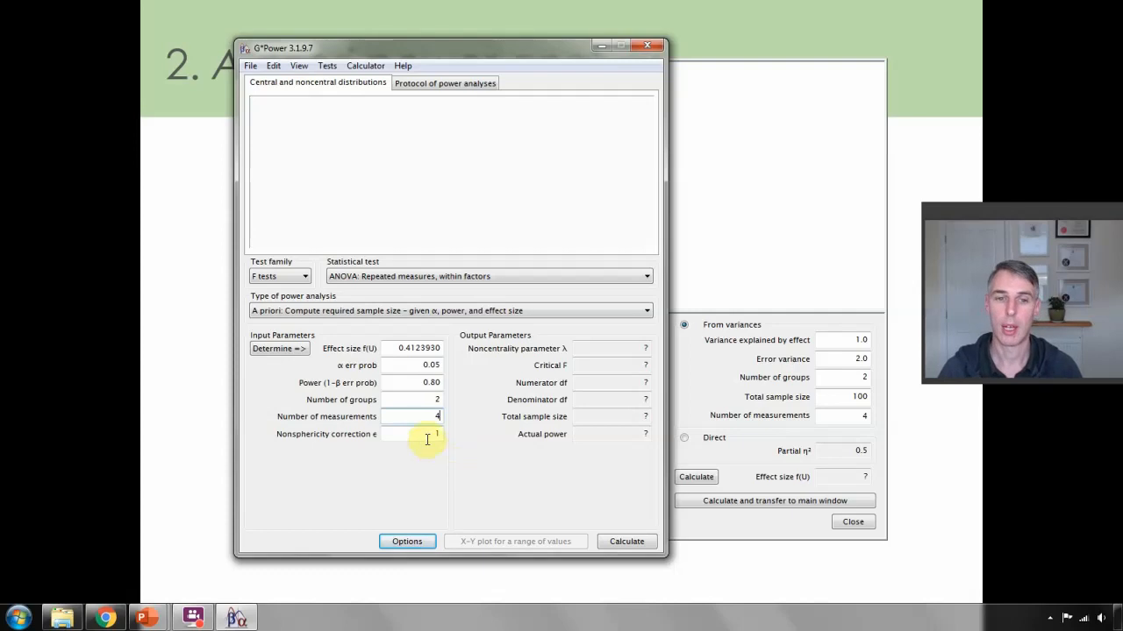
pyautogui.click(428, 434)
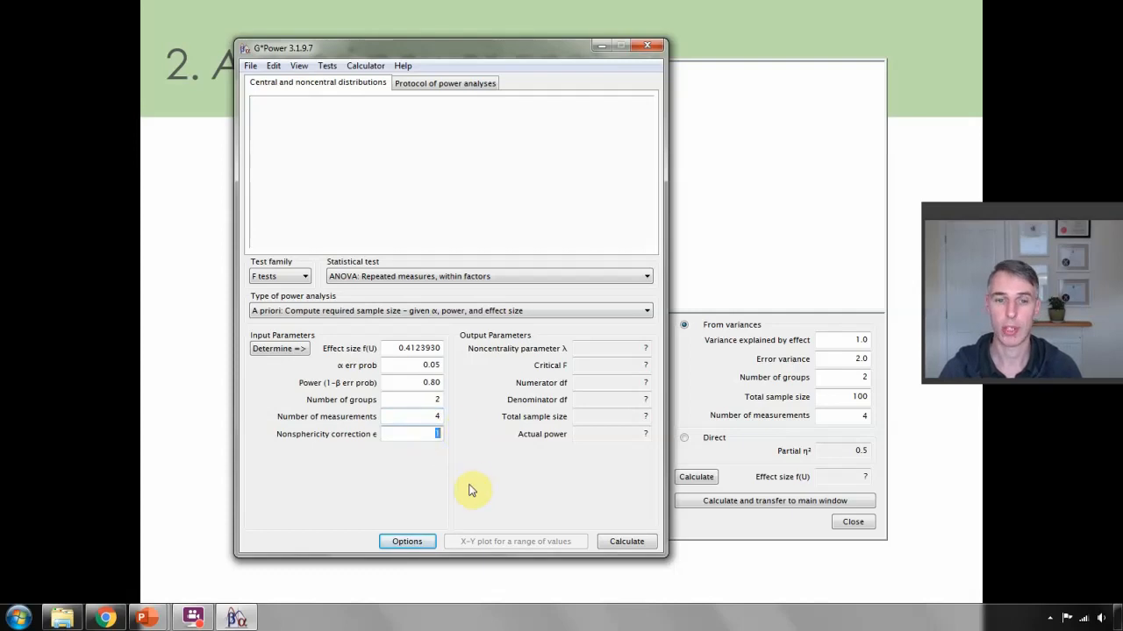
pyautogui.press('BackSpace')
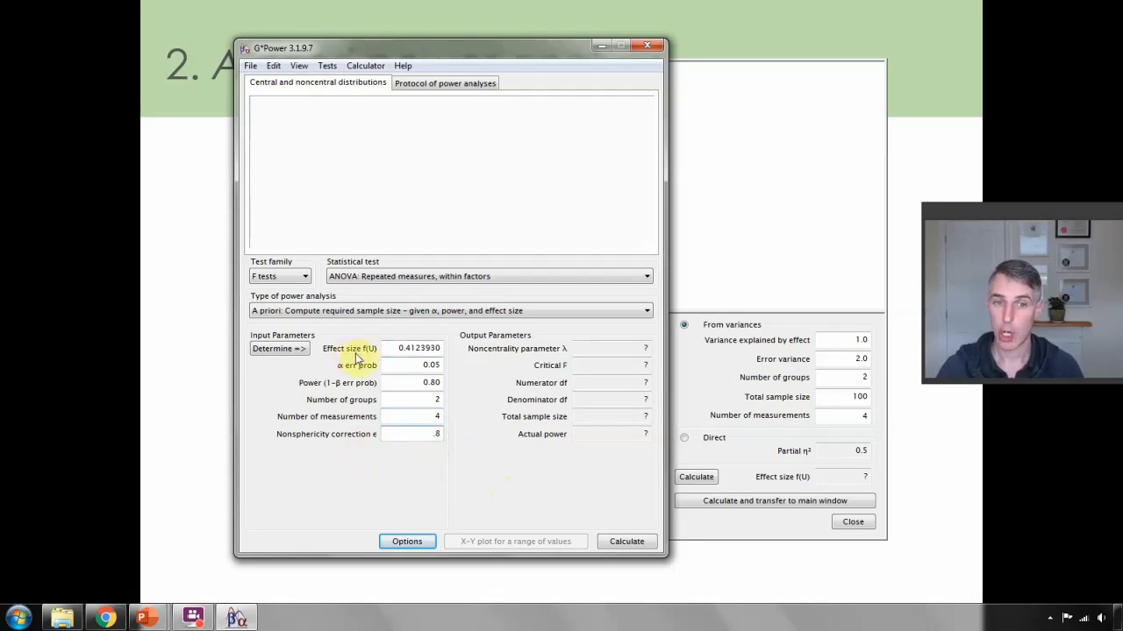
# - Determine the effect size directly from a partial η² of 0.14, transfer it to the analysis, and calculate the required sample size
pyautogui.click(684, 438)
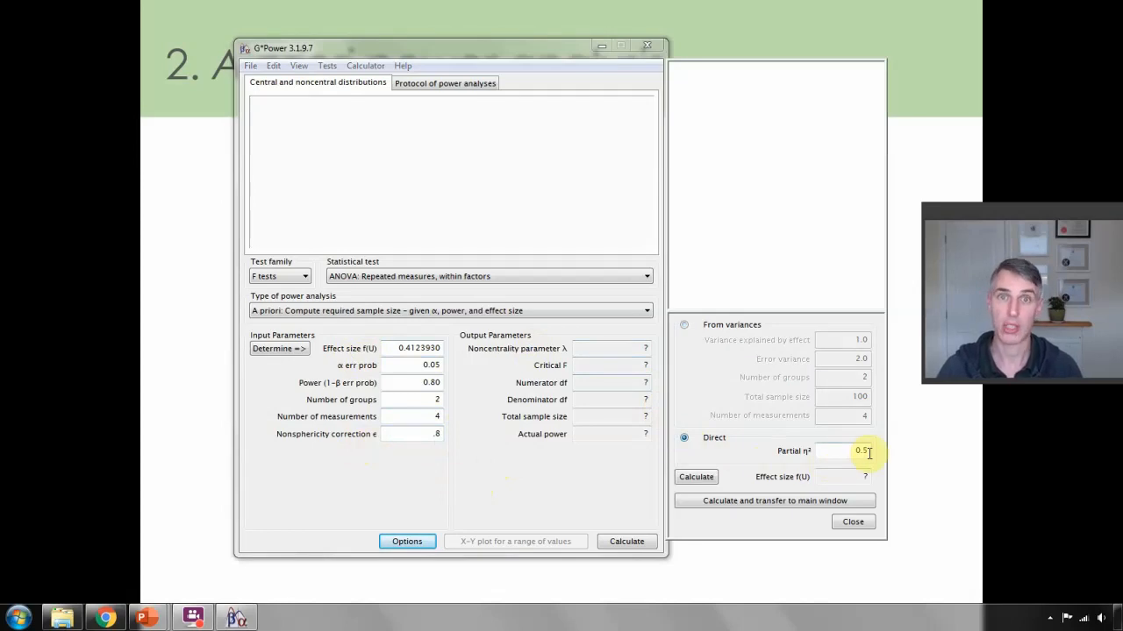
pyautogui.moveTo(869, 454); pyautogui.dragTo(869, 453)
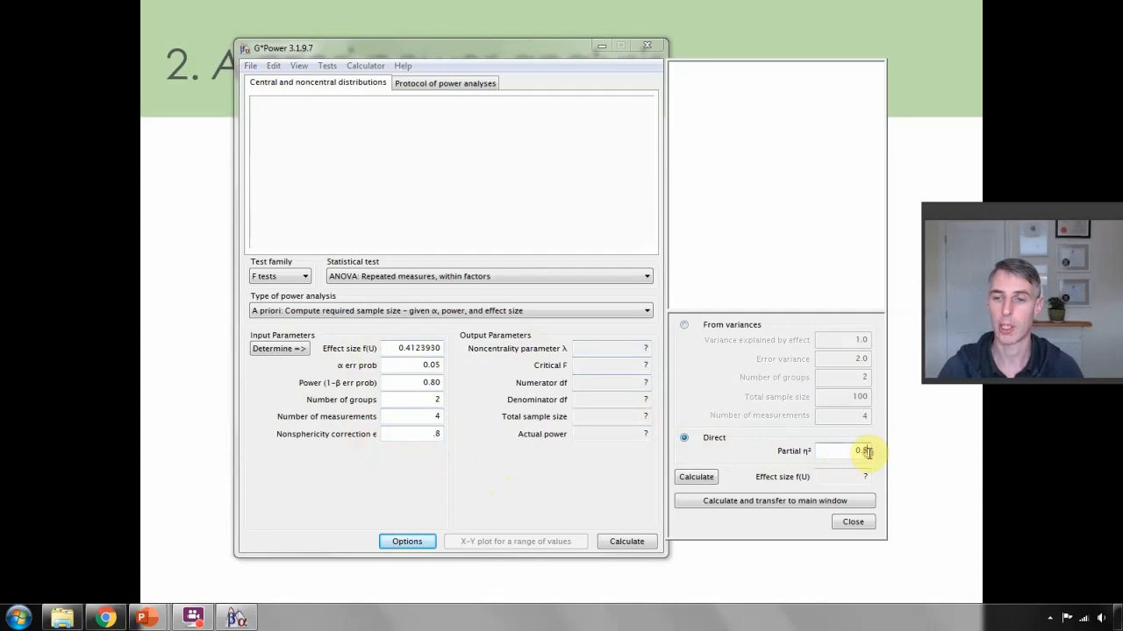
pyautogui.write('14')
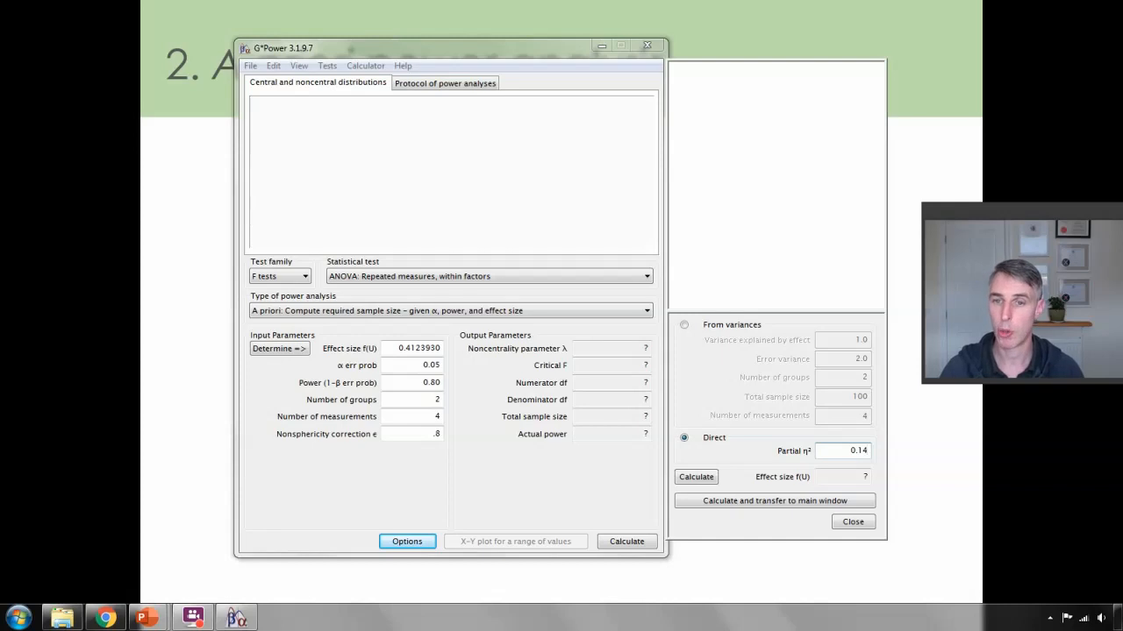
pyautogui.click(735, 502)
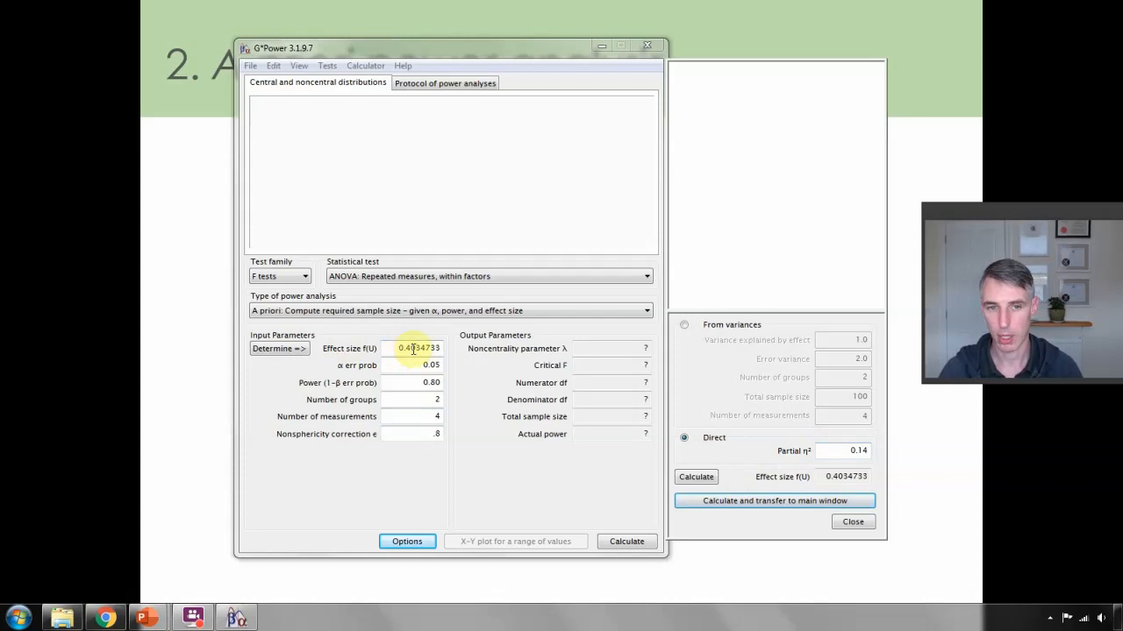
pyautogui.click(627, 541)
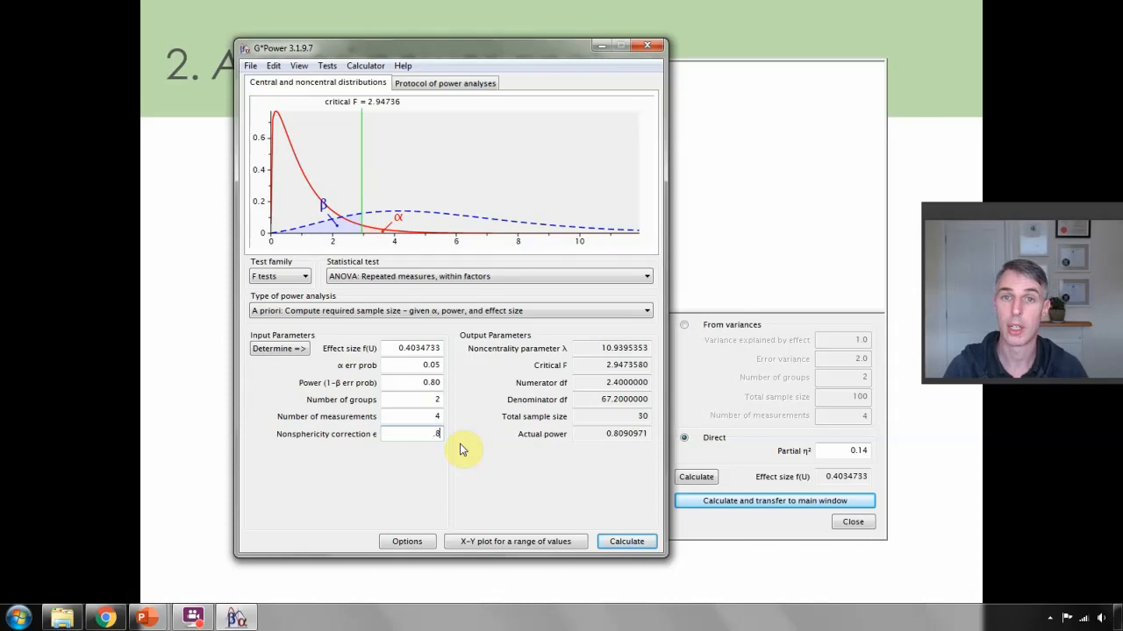
# - Set the nonsphericity correction to .5 and recalculate the required sample size
pyautogui.press('BackSpace')
pyautogui.press('BackSpace')
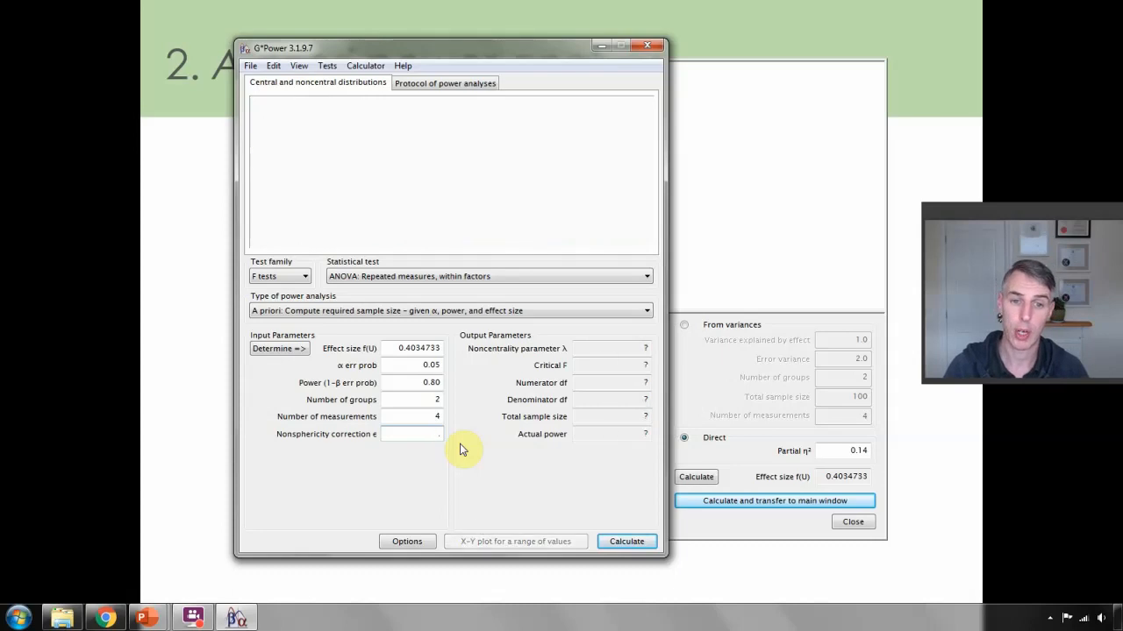
pyautogui.write('.5')
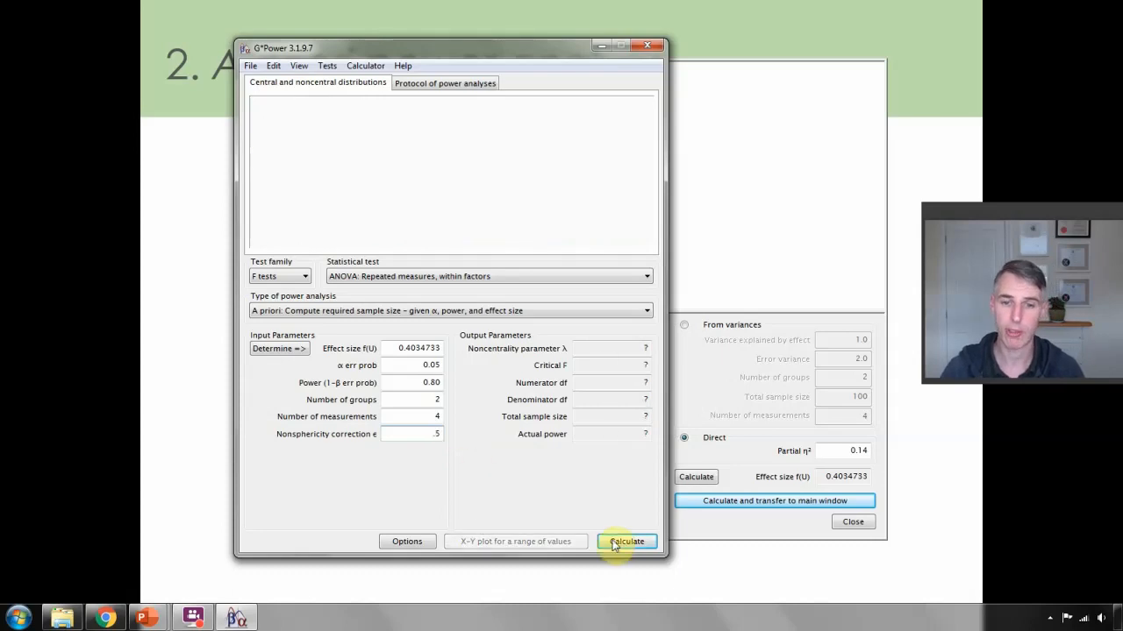
pyautogui.click(626, 543)
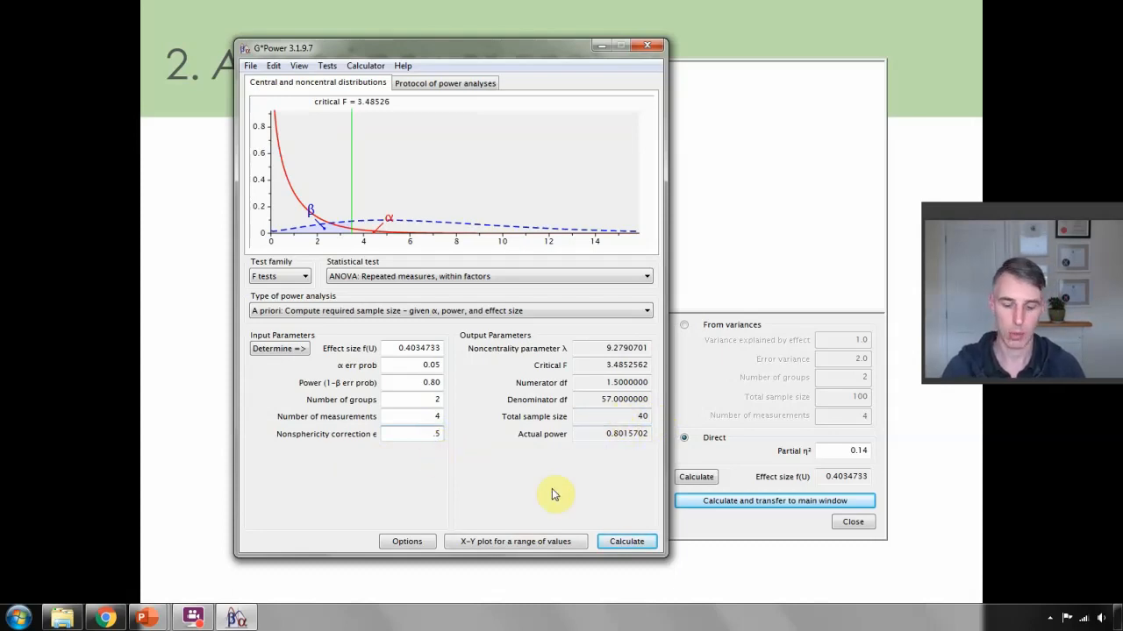
# - Return the nonsphericity correction to .8 and rerun the sample size calculation
pyautogui.press('BackSpace')
pyautogui.write('8')
pyautogui.click(626, 541)
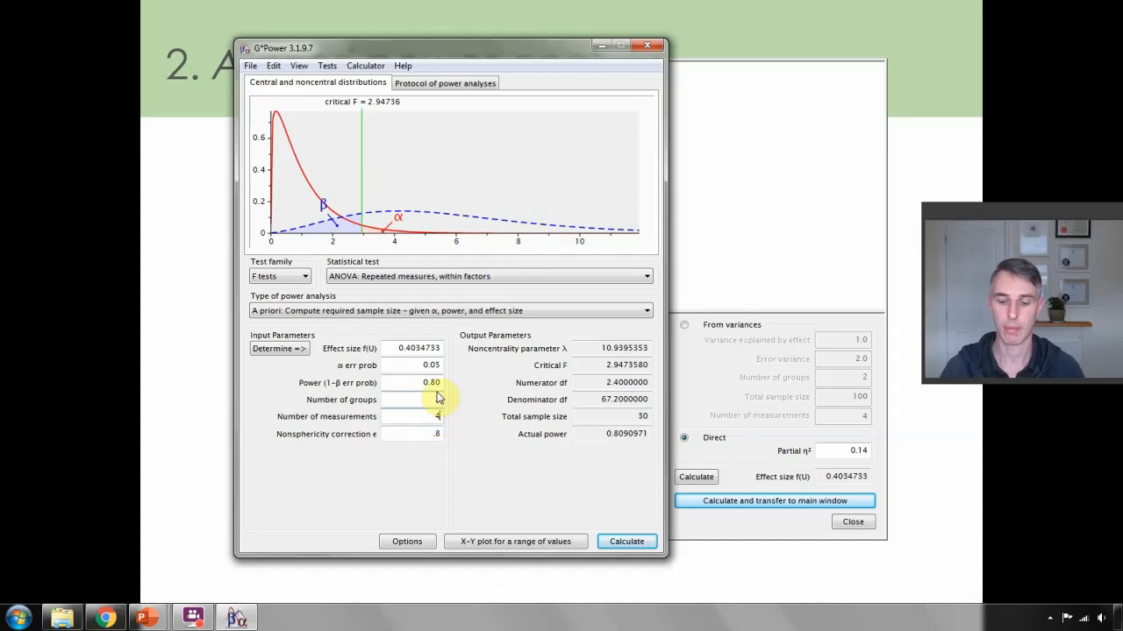
# - Calculate the required sample size for 2 groups and 2 measurements with a nonsphericity correction of 1
pyautogui.write('2')
pyautogui.press('Tab')
pyautogui.write('2')
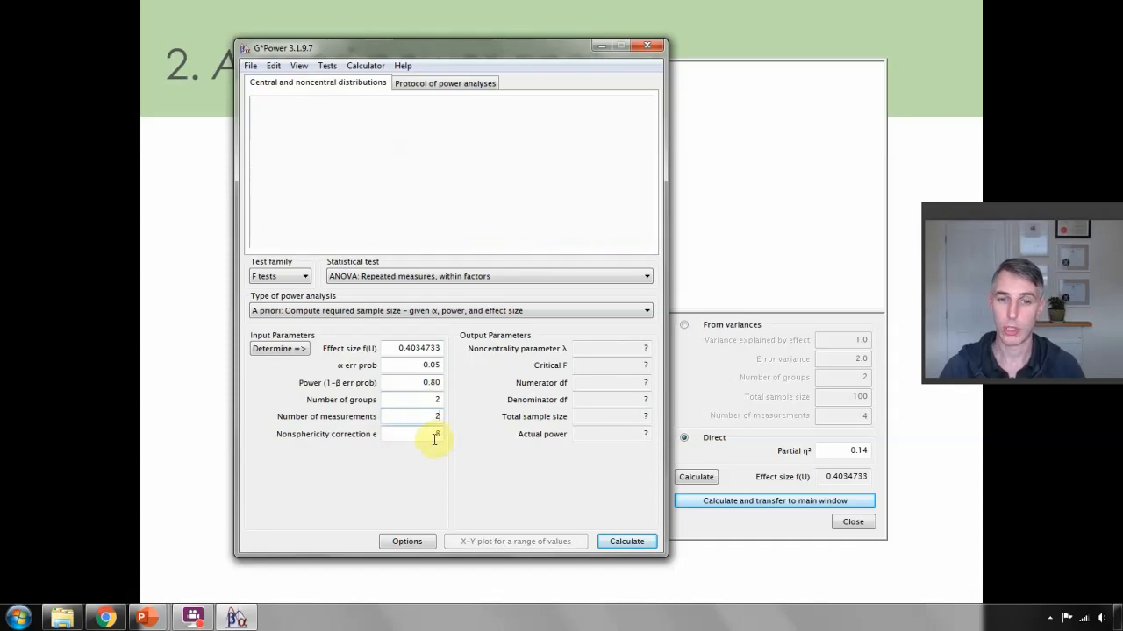
pyautogui.moveTo(428, 439); pyautogui.dragTo(454, 437)
pyautogui.write('1')
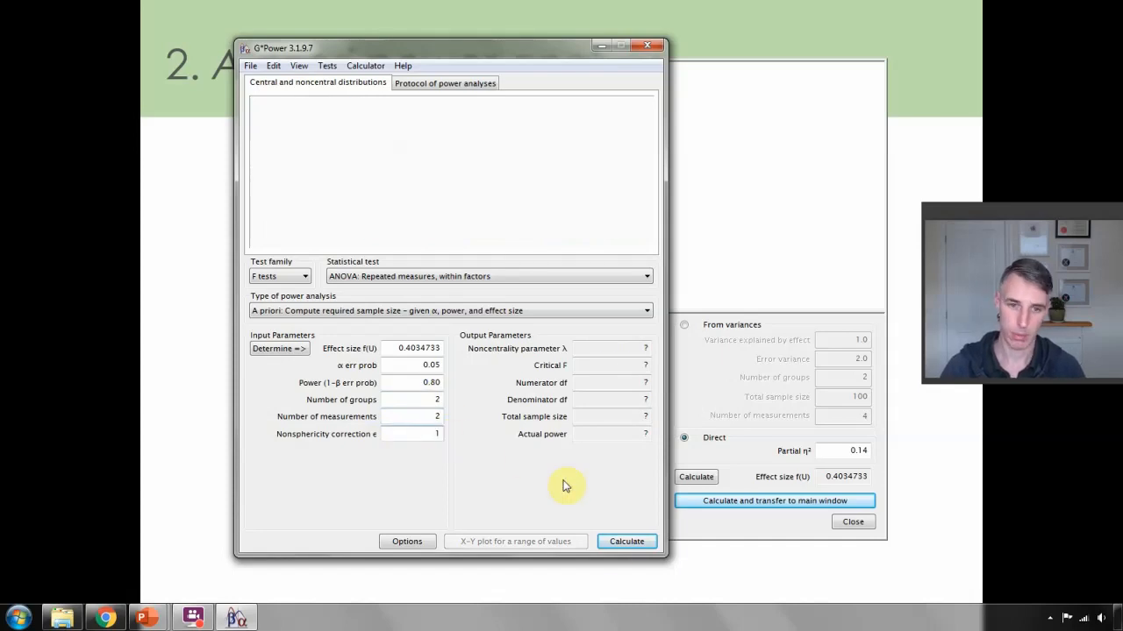
pyautogui.click(612, 546)
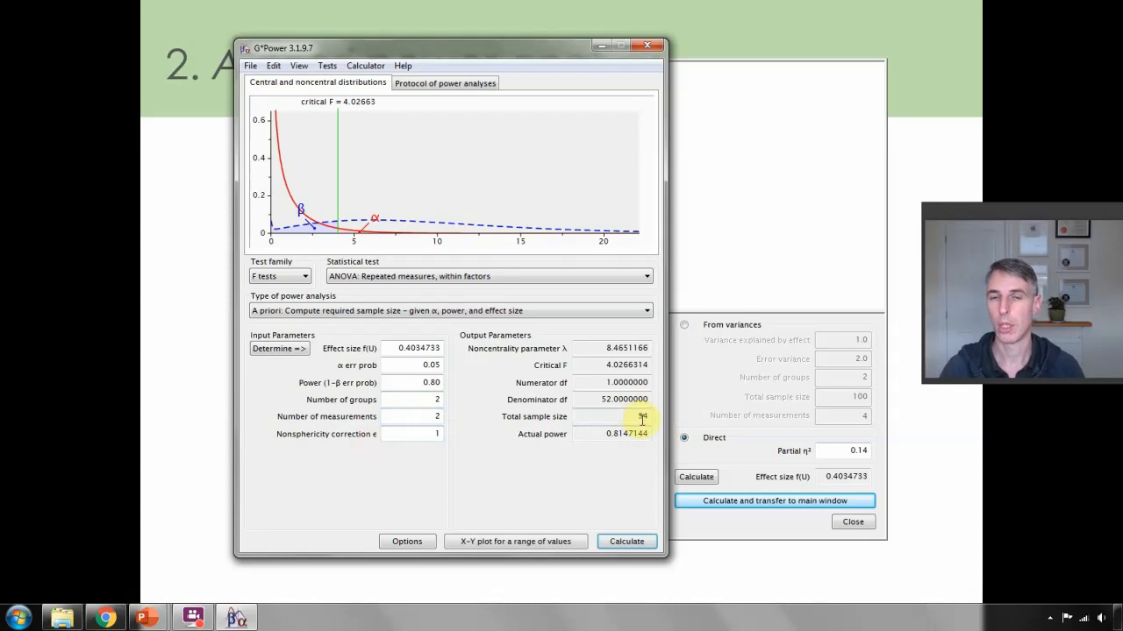
# - Calculate the required sample size for 10 measurements with a nonsphericity correction of .8
pyautogui.doubleClick(437, 415)
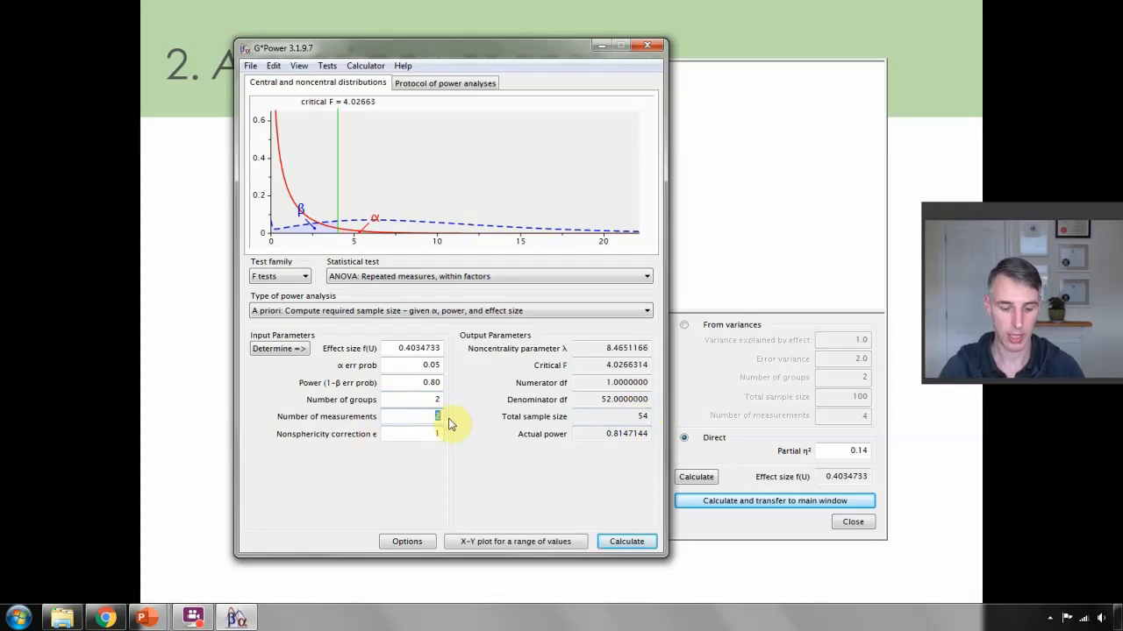
pyautogui.write('10')
pyautogui.doubleClick(429, 433)
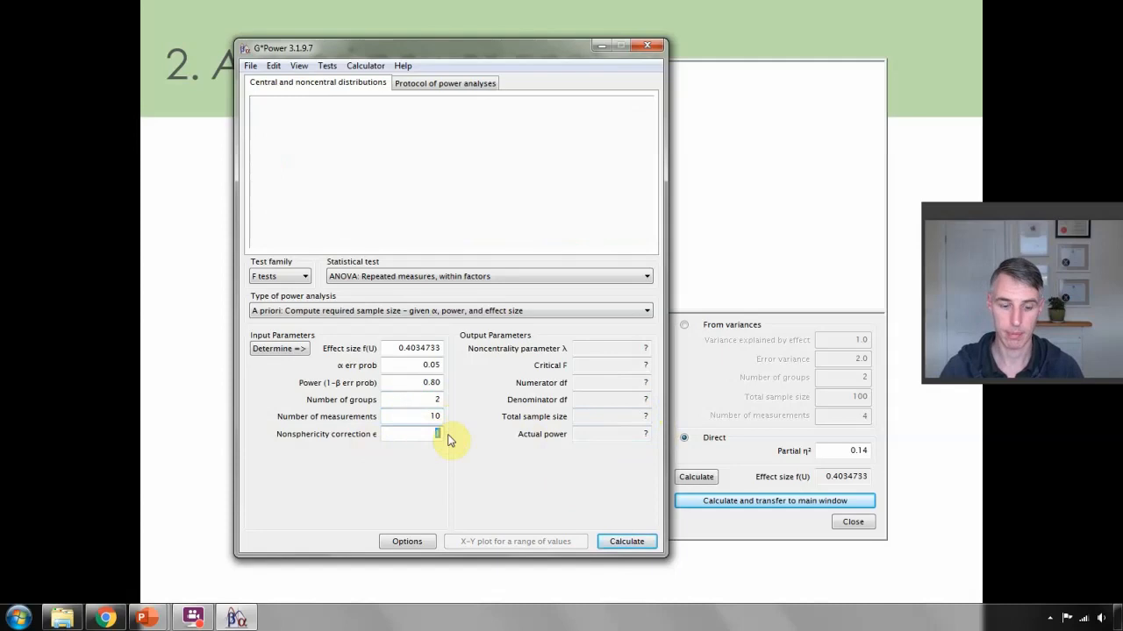
pyautogui.press('BackSpace')
pyautogui.write('.8')
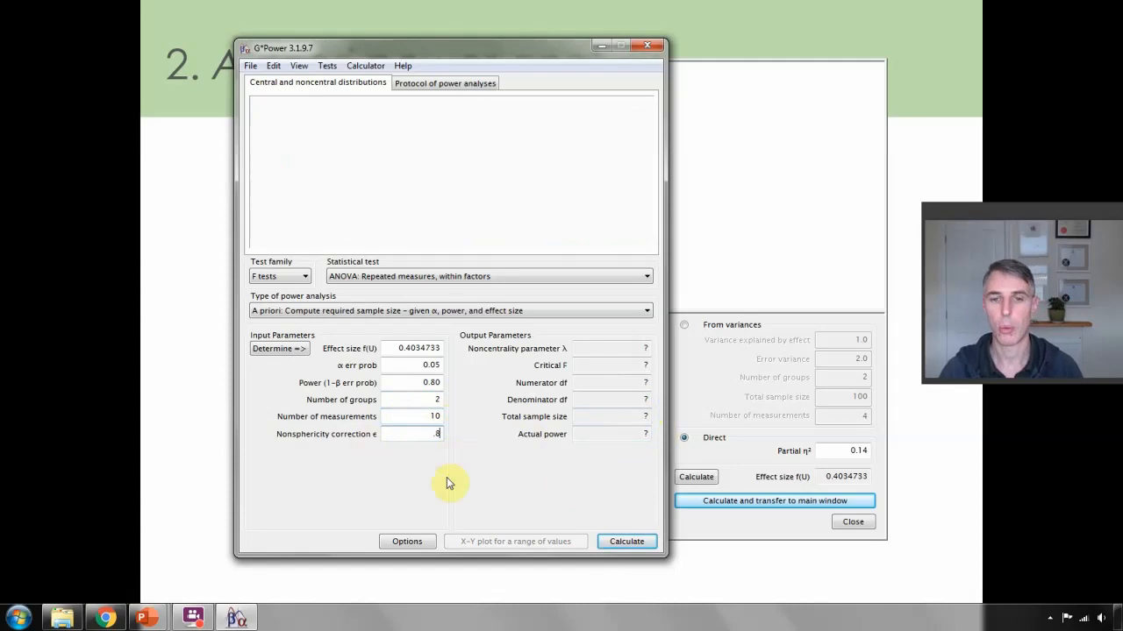
pyautogui.click(626, 541)
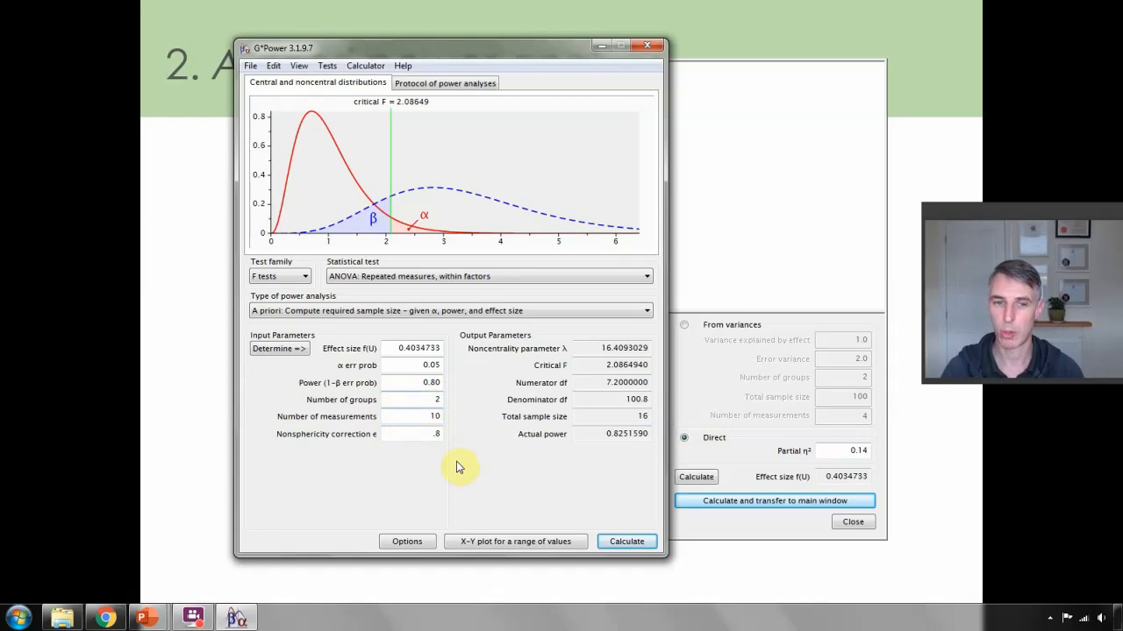
# - Set the number of measurements back to 4 and recalculate the sample size
pyautogui.doubleClick(436, 416)
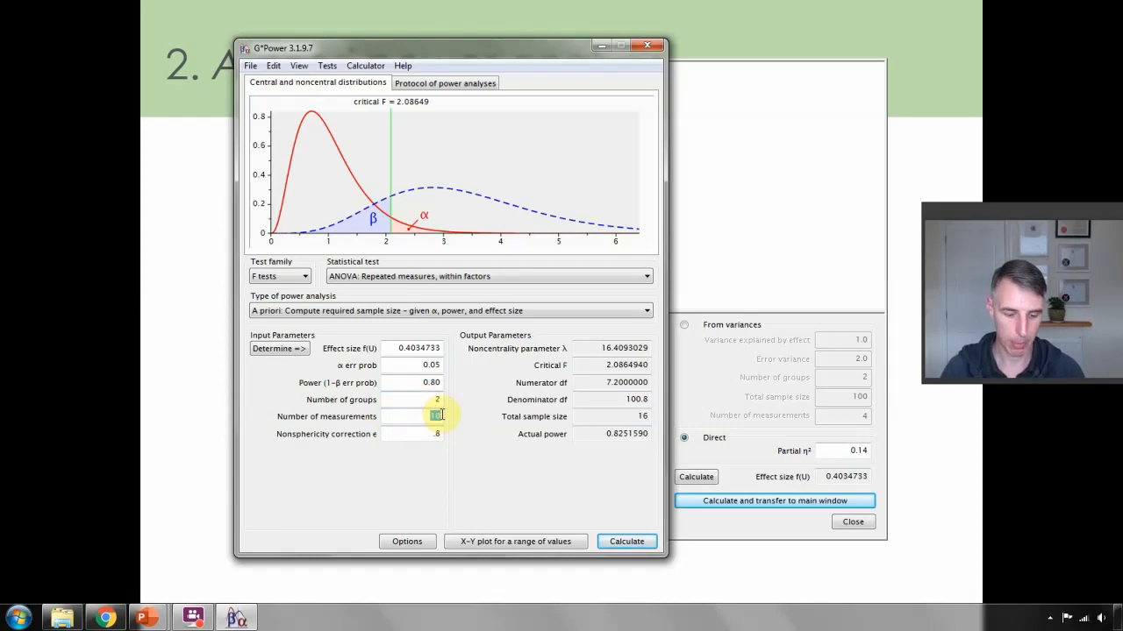
pyautogui.write('4')
pyautogui.click(624, 540)
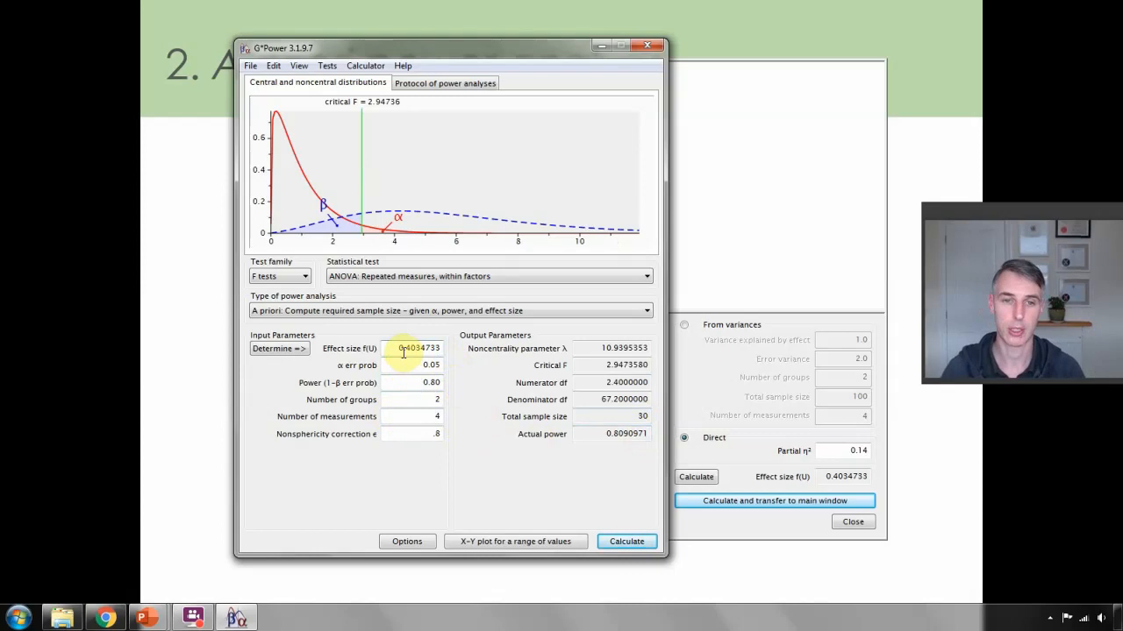
# - Switch the test to ANOVA: Repeated measures, within-between interaction, with the effect size specified as in SPSS
pyautogui.click(425, 277)
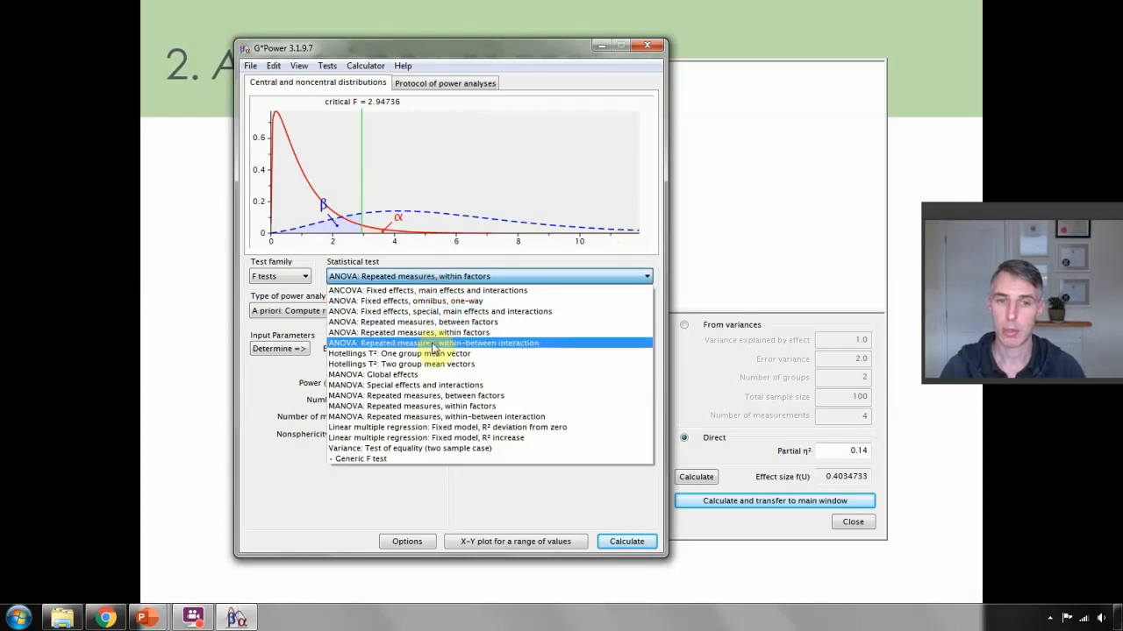
pyautogui.click(510, 348)
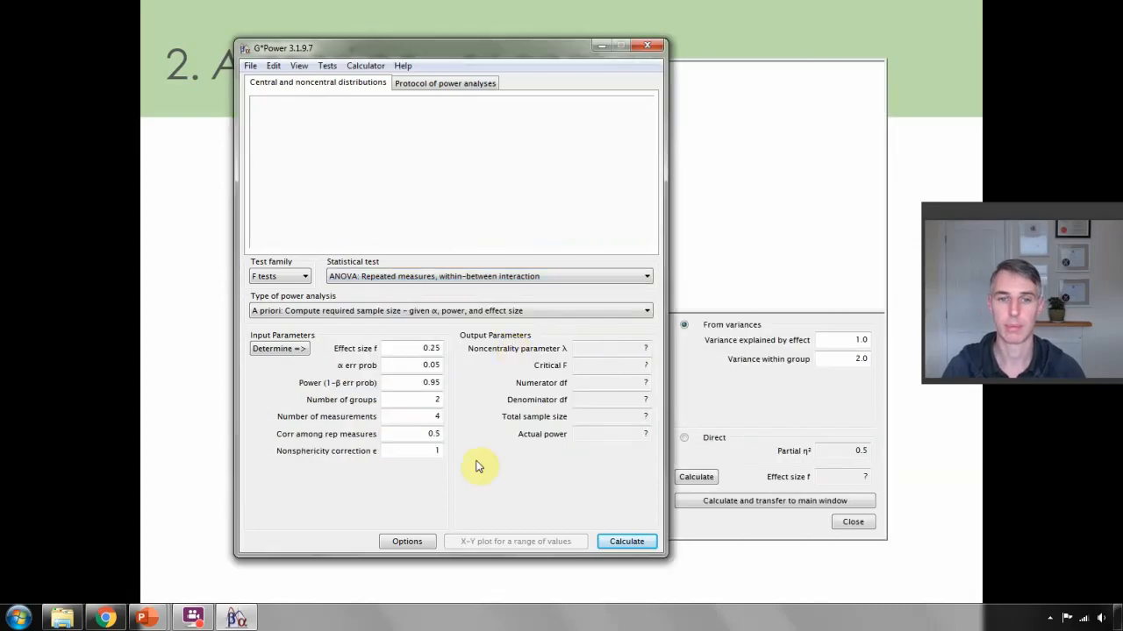
pyautogui.click(403, 542)
pyautogui.click(357, 307)
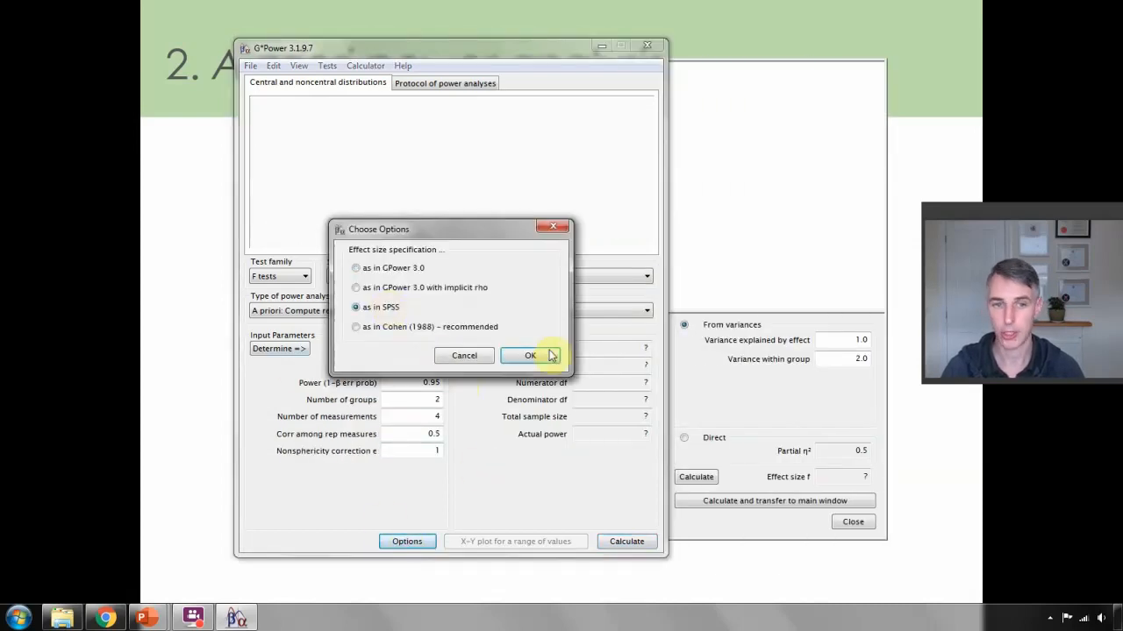
pyautogui.click(531, 356)
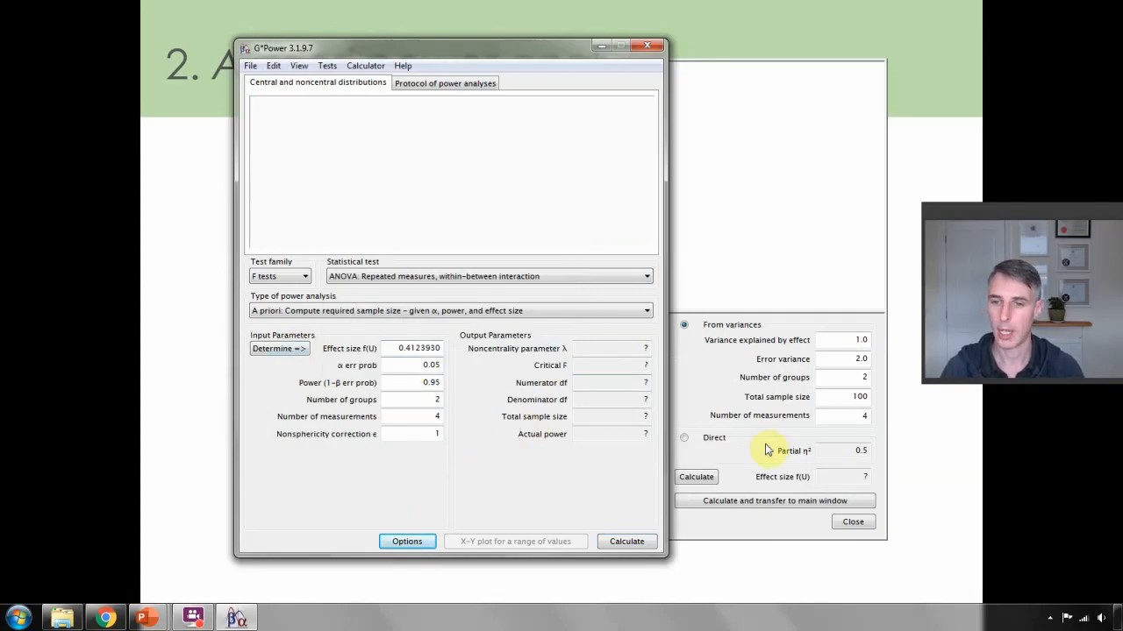
# - Determine the interaction's effect size directly from a partial η² of 0.14 and transfer it to the main window
pyautogui.click(685, 438)
pyautogui.click(865, 451)
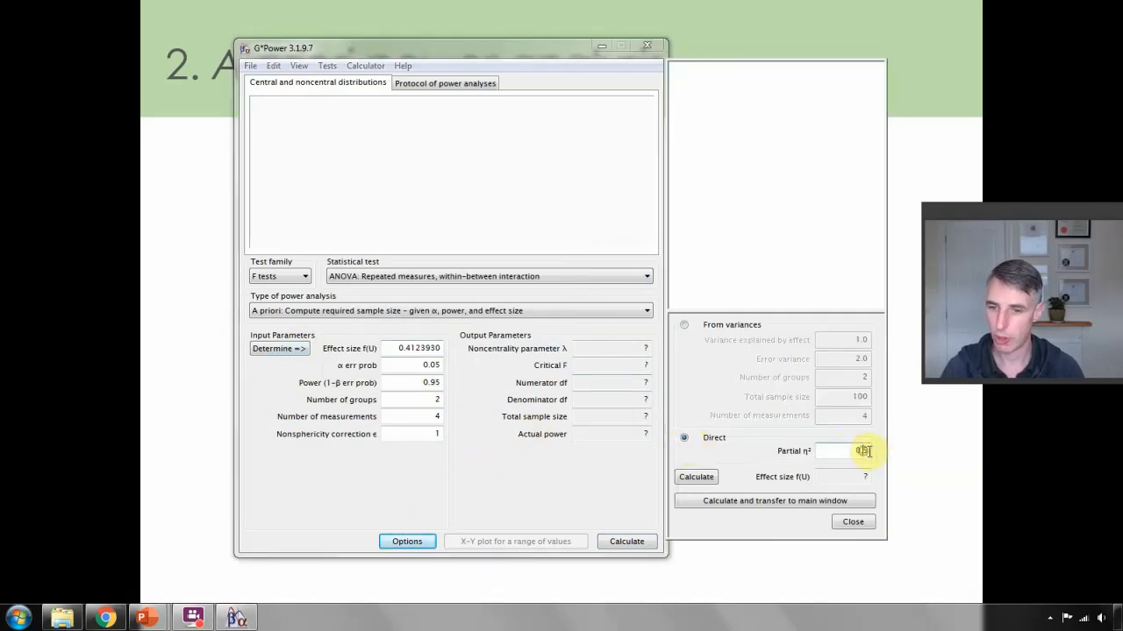
pyautogui.write('0.14')
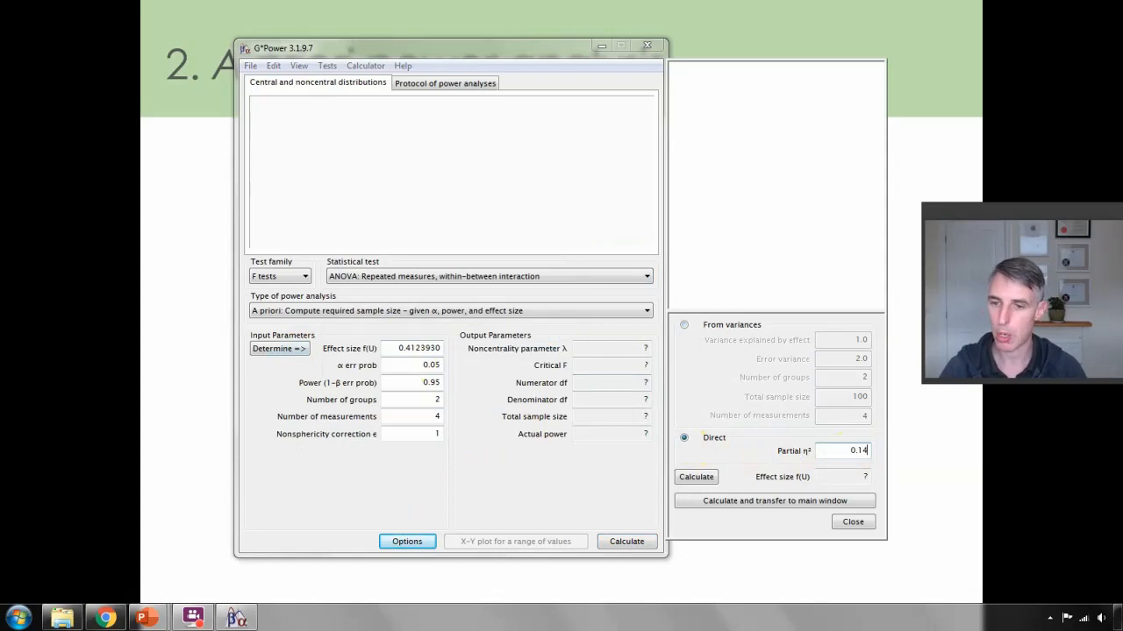
pyautogui.click(742, 503)
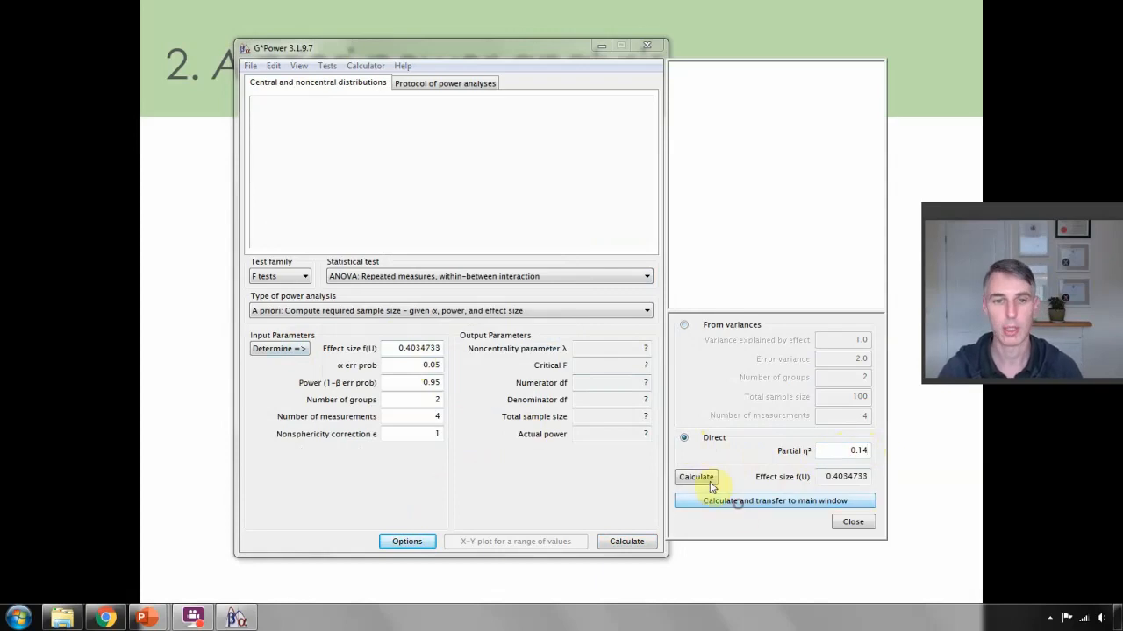
# - Set the power to 0.80 and the number of groups to 2 for the within-between interaction analysis
pyautogui.click(429, 383)
pyautogui.press('BackSpace')
pyautogui.press('BackSpace')
pyautogui.press('BackSpace')
pyautogui.write('.80')
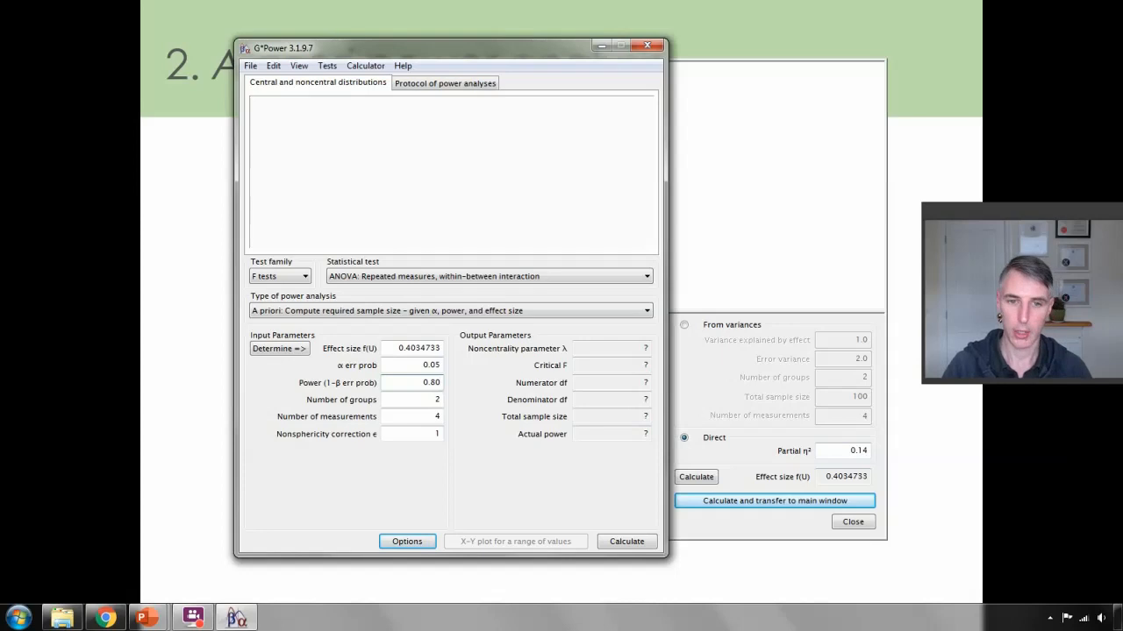
pyautogui.click(431, 400)
pyautogui.write('2')
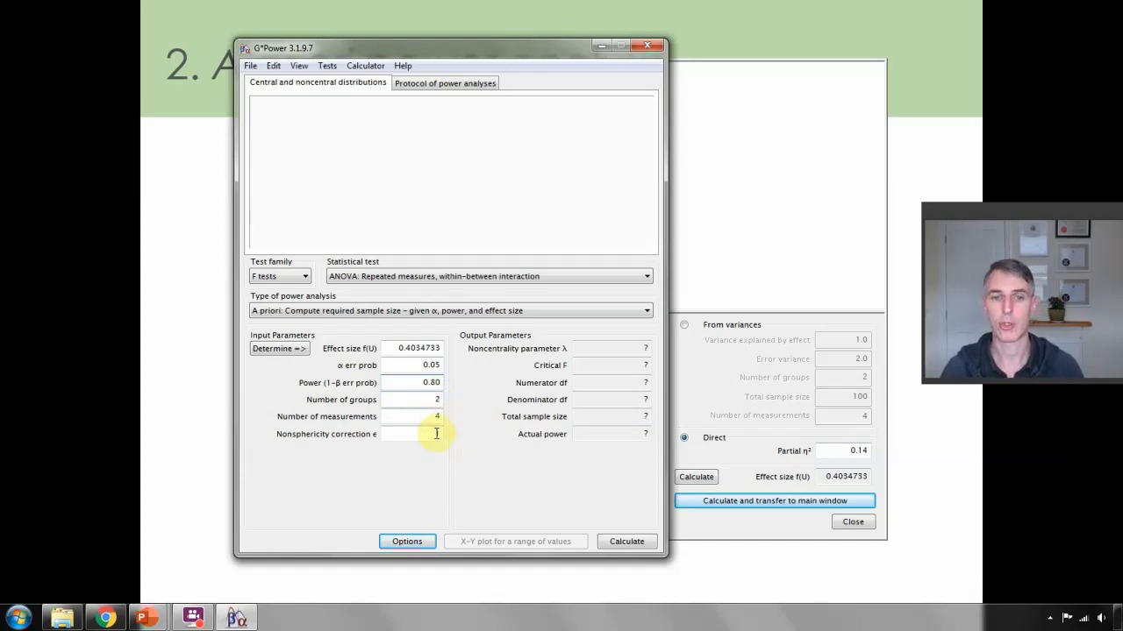
# - Set the nonsphericity correction to .8 and calculate the sample size for the within-between interaction
pyautogui.click(441, 434)
pyautogui.doubleClick(442, 434)
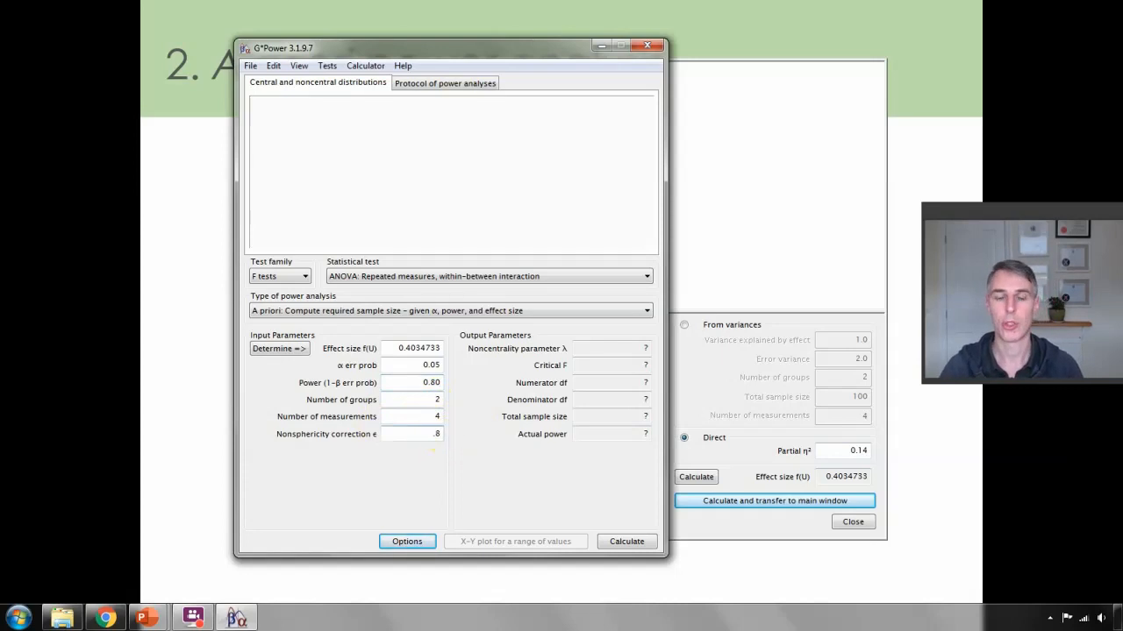
pyautogui.click(623, 541)
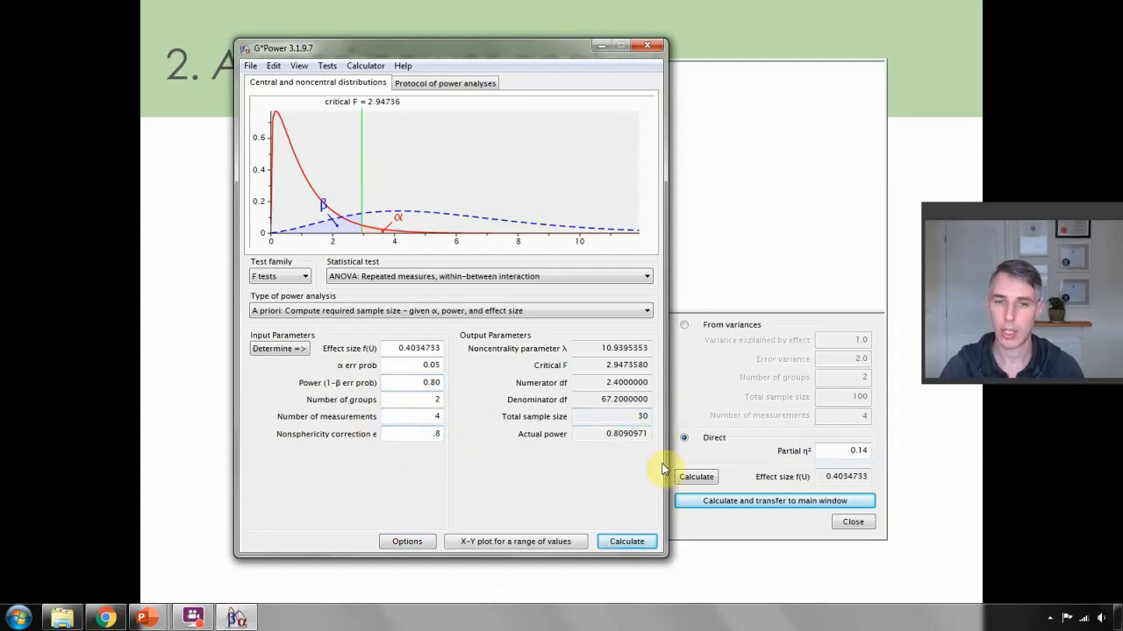
# - Change the partial η² to 0.06, transfer the resulting effect size, and recalculate the required sample size for the interaction
pyautogui.click(859, 451)
pyautogui.press('BackSpace')
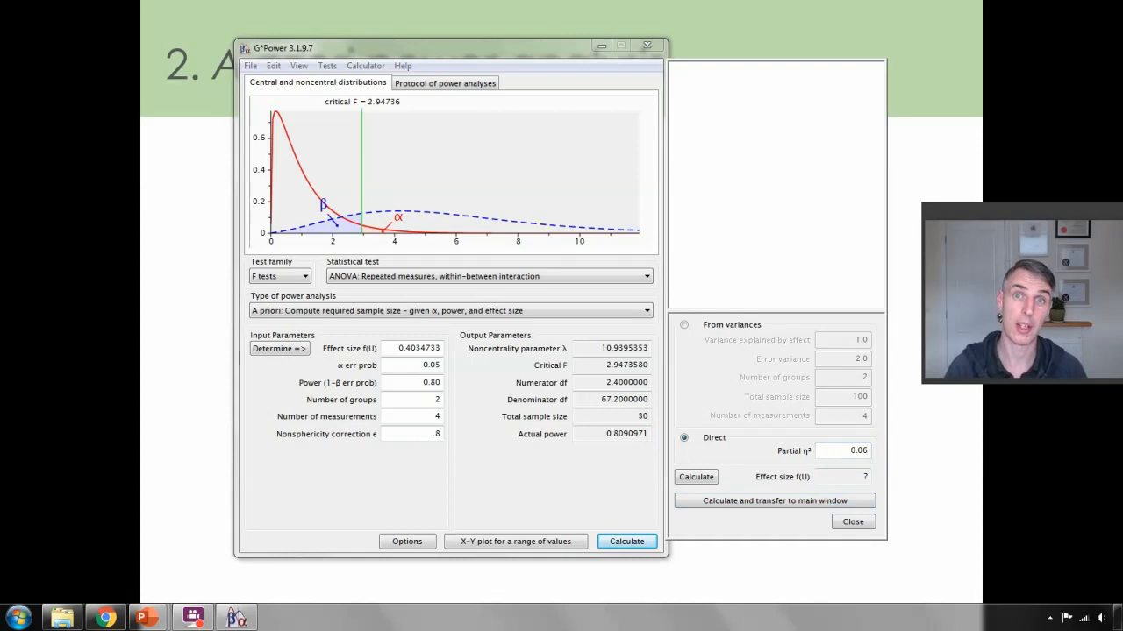
pyautogui.click(761, 501)
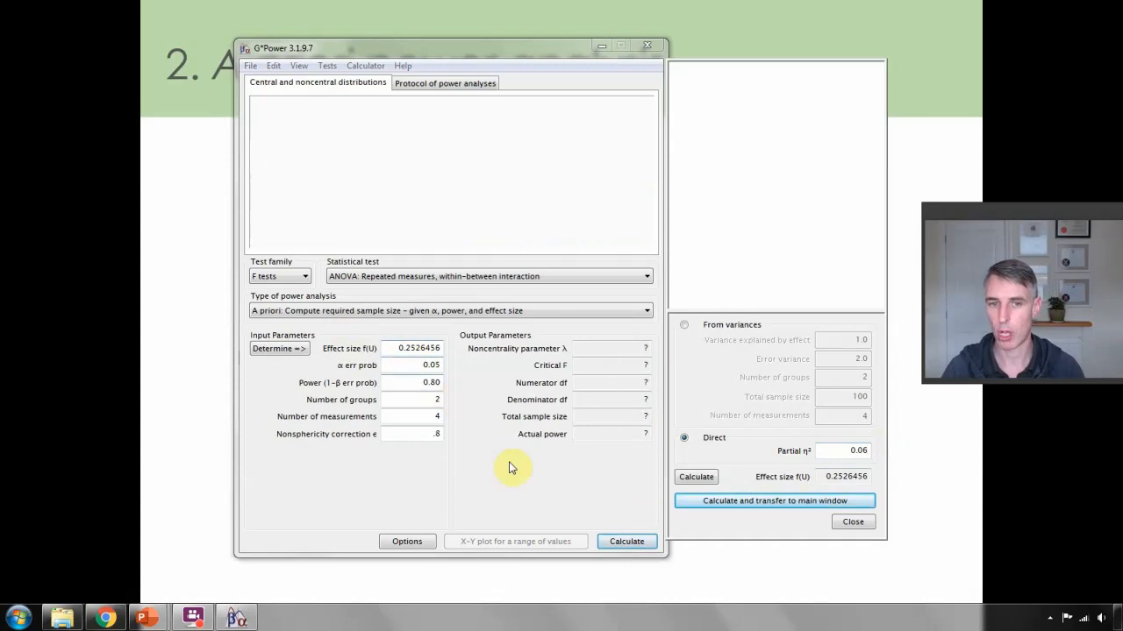
pyautogui.click(642, 542)
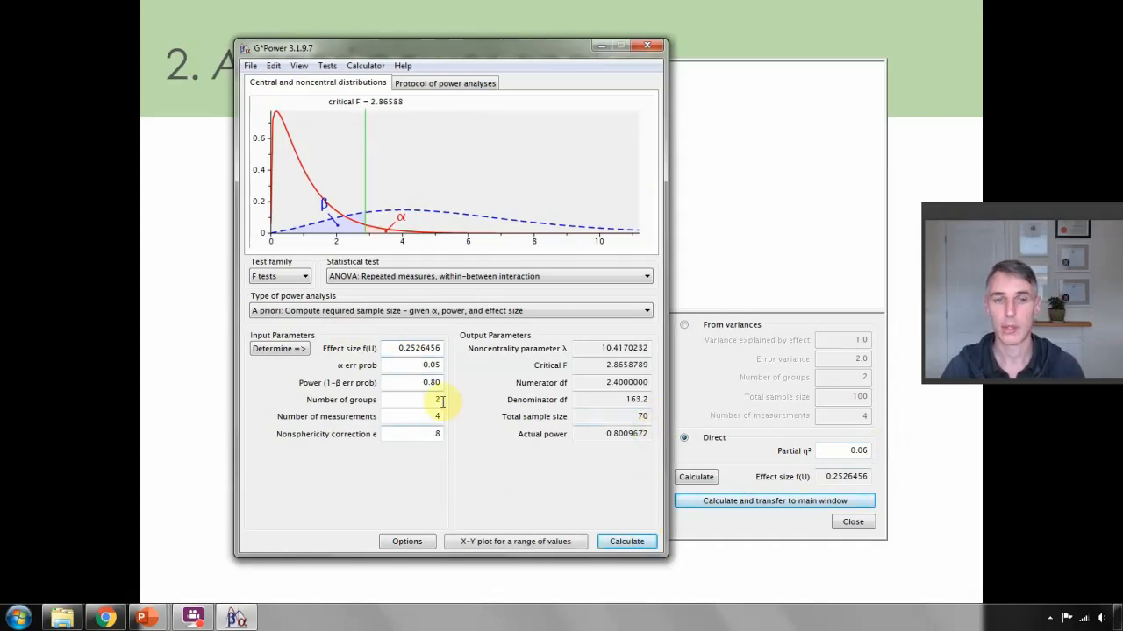
# - Change the partial η² to 0.02, transfer the resulting effect size, and recalculate the required sample size for the interaction
pyautogui.click(865, 450)
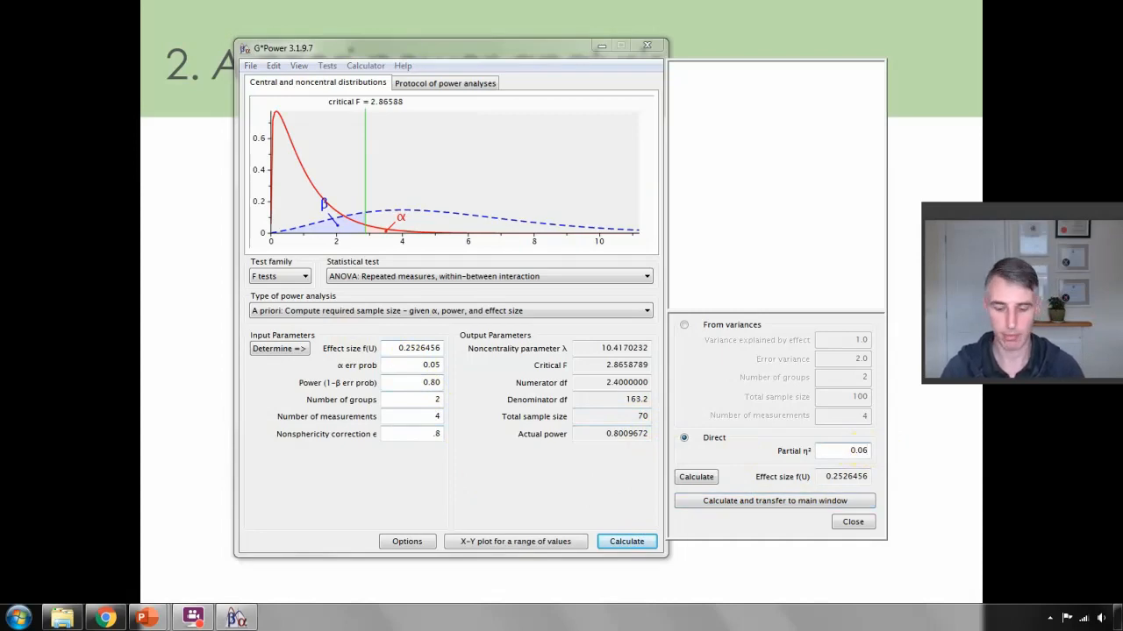
pyautogui.press('BackSpace')
pyautogui.write('2')
pyautogui.click(751, 509)
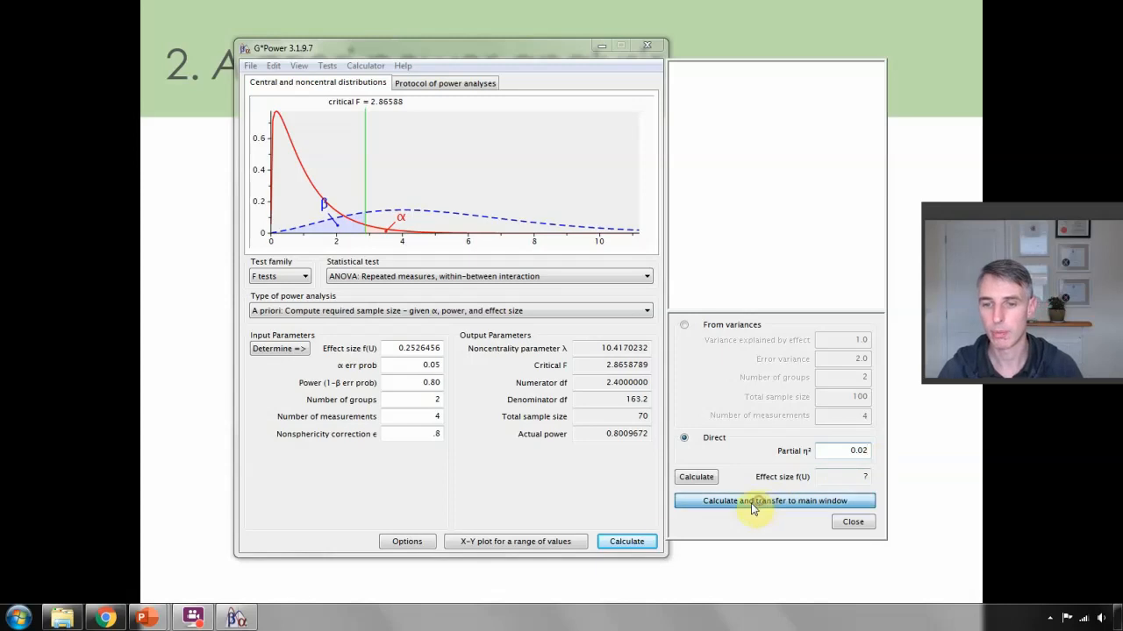
pyautogui.click(626, 542)
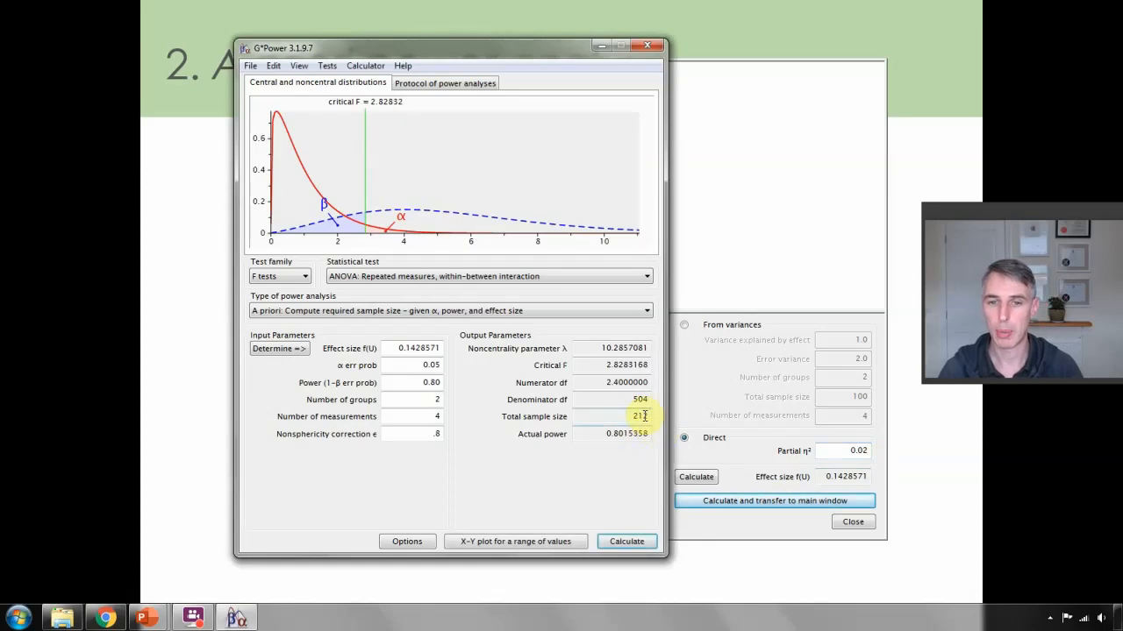
# - Set the number of measurements to 2 and the nonsphericity correction to 1, and recalculate the interaction's required sample size
pyautogui.doubleClick(438, 416)
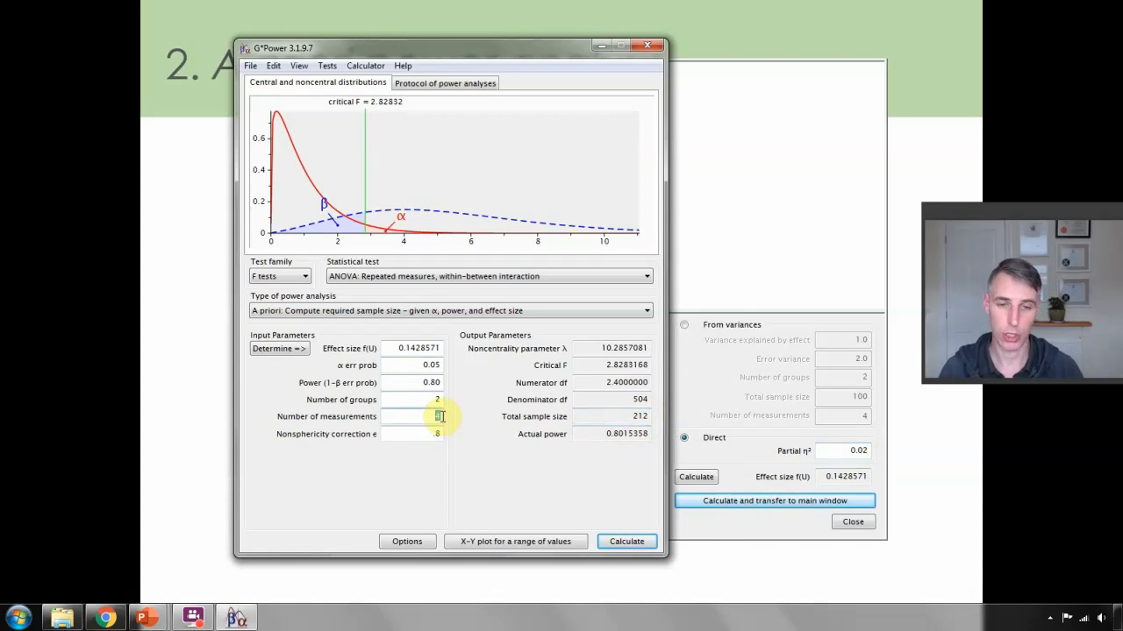
pyautogui.write('2')
pyautogui.click(624, 542)
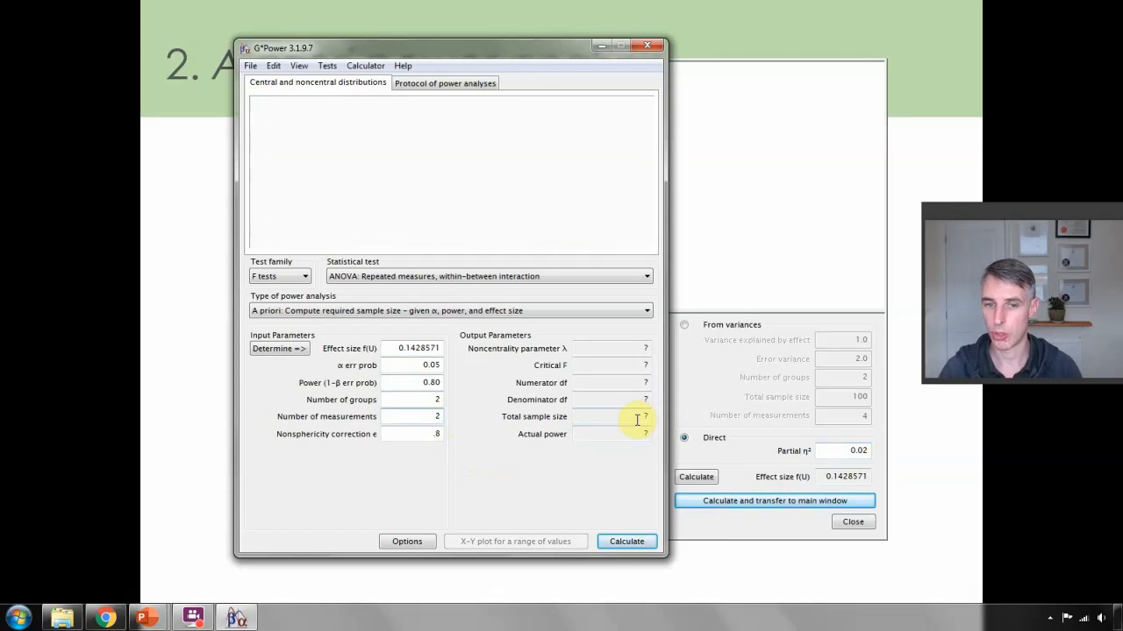
pyautogui.click(625, 542)
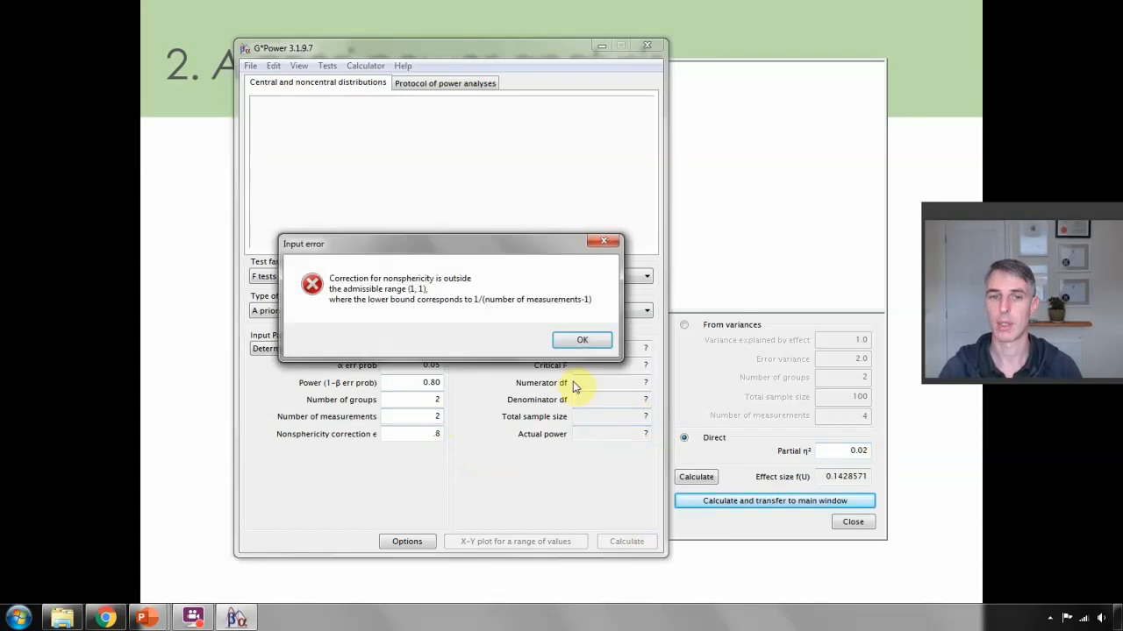
pyautogui.click(575, 338)
pyautogui.click(433, 432)
pyautogui.write('1')
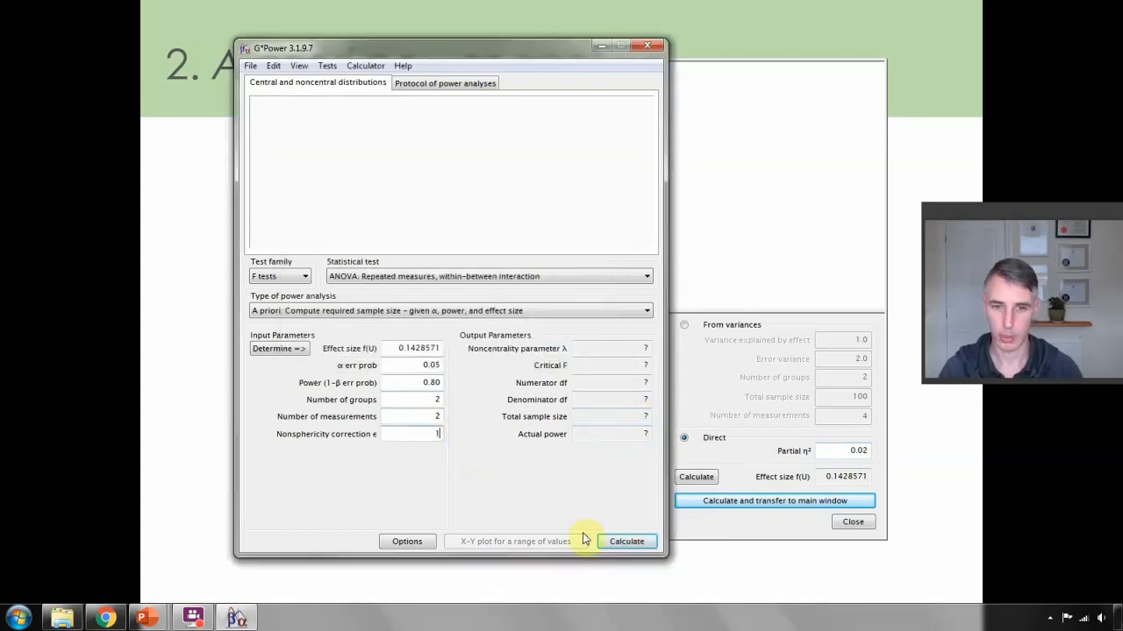
pyautogui.click(617, 543)
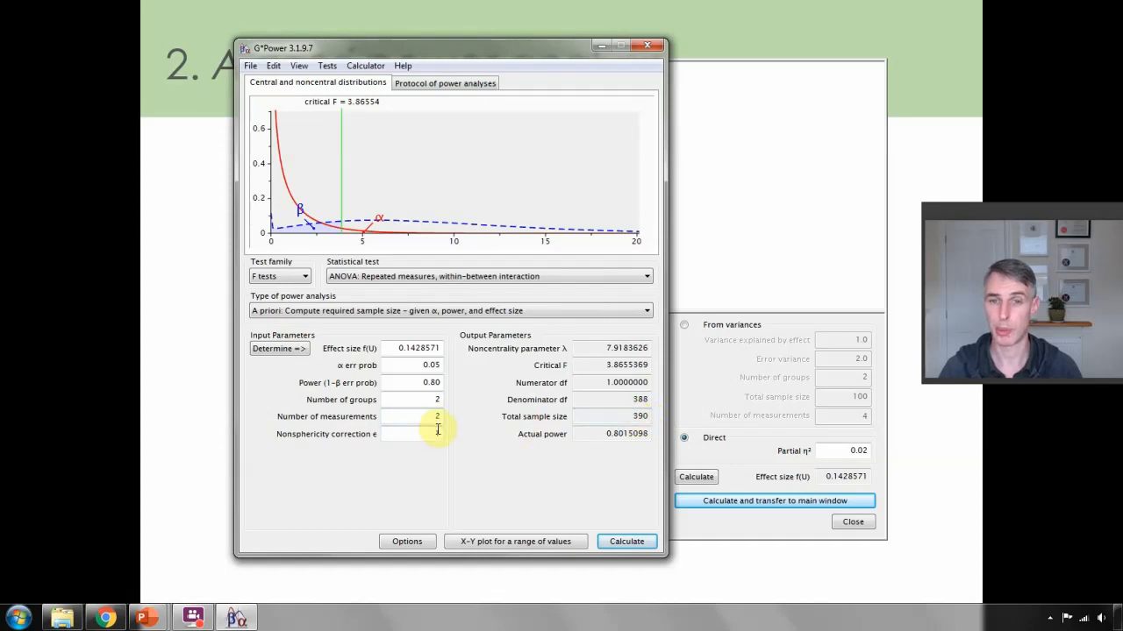
pyautogui.doubleClick(645, 417)
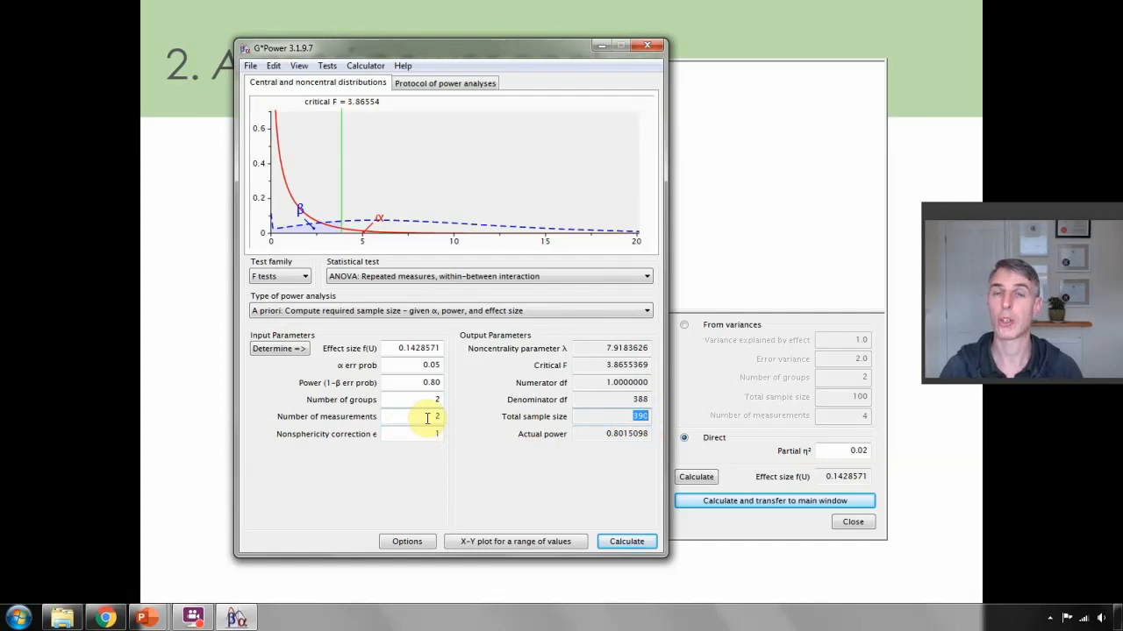
pyautogui.moveTo(428, 418); pyautogui.dragTo(440, 419)
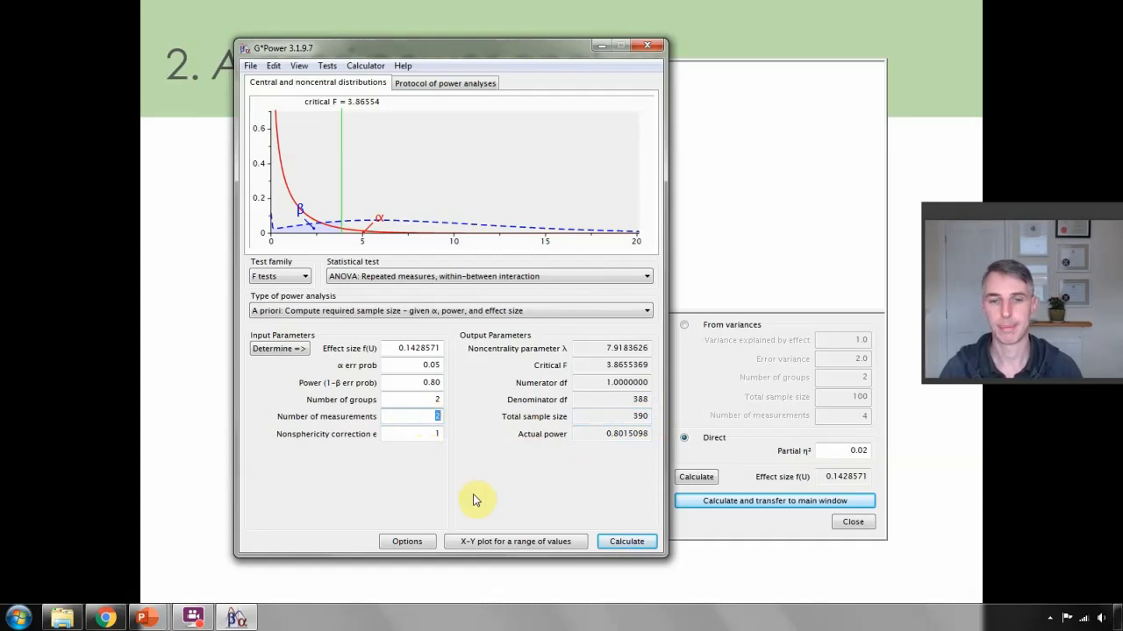
# - Switch to a two-tailed t test for the difference between two independent means (two groups)
pyautogui.click(288, 277)
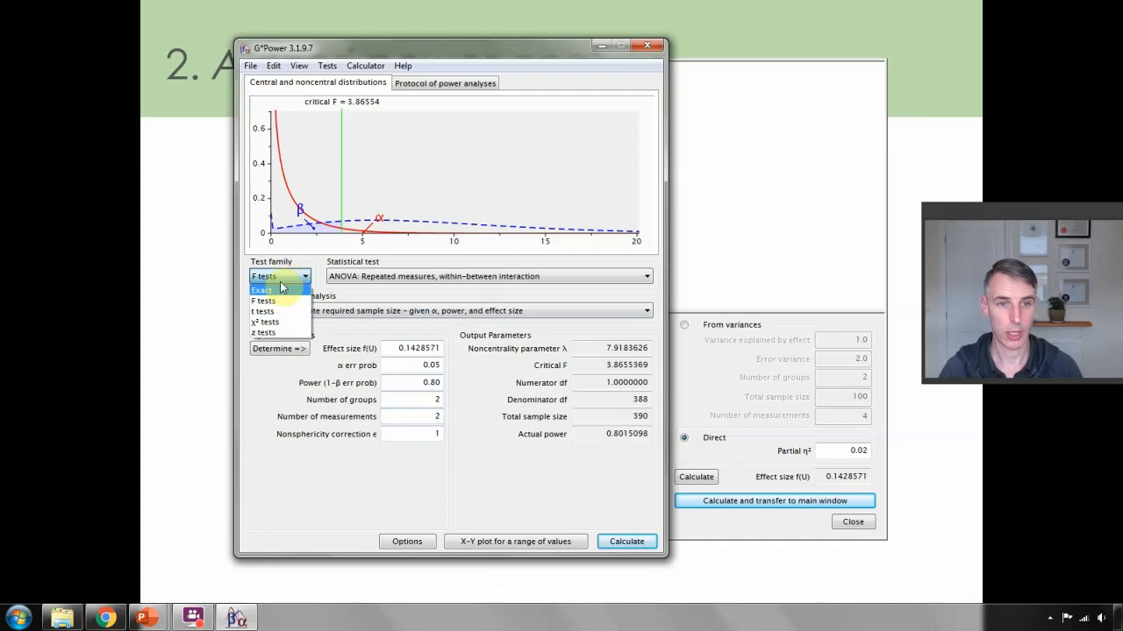
pyautogui.click(273, 312)
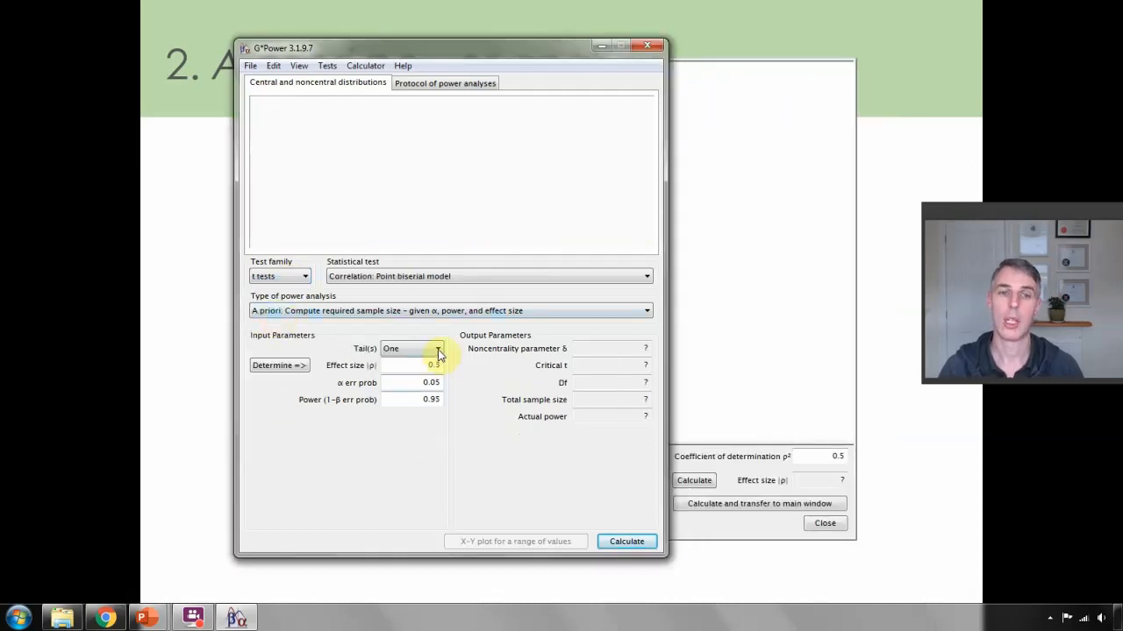
pyautogui.click(431, 276)
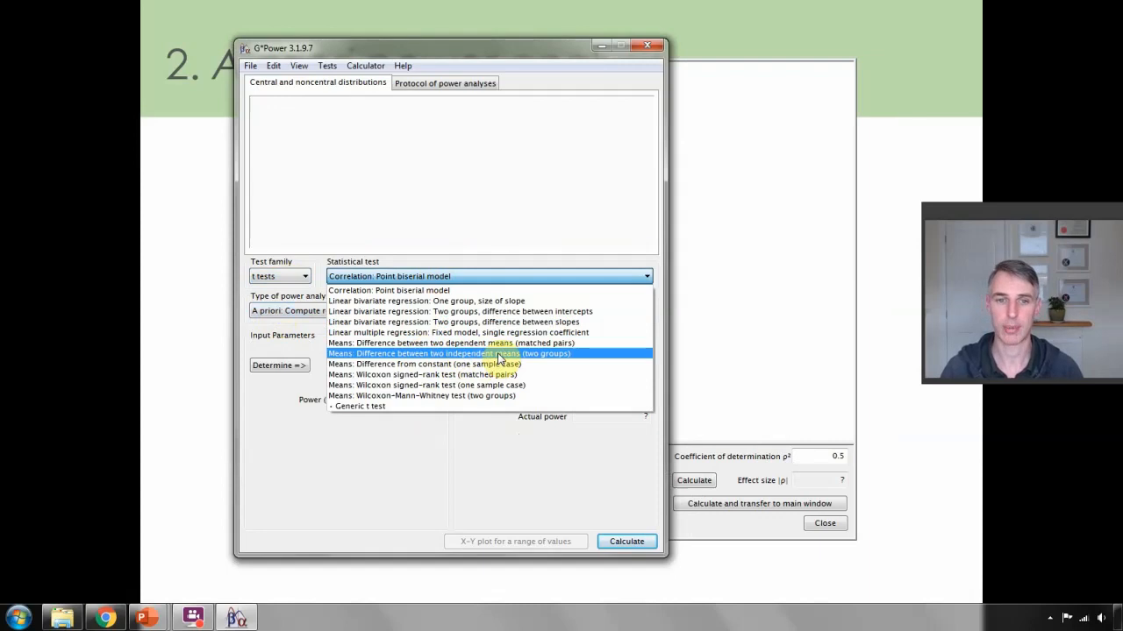
pyautogui.click(499, 357)
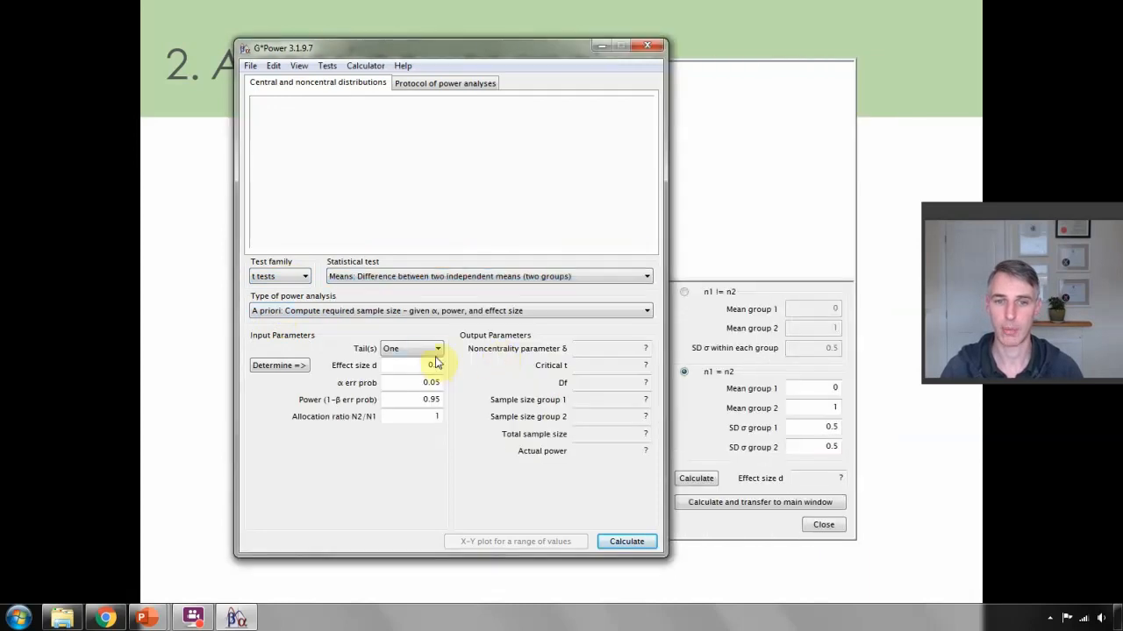
pyautogui.click(436, 350)
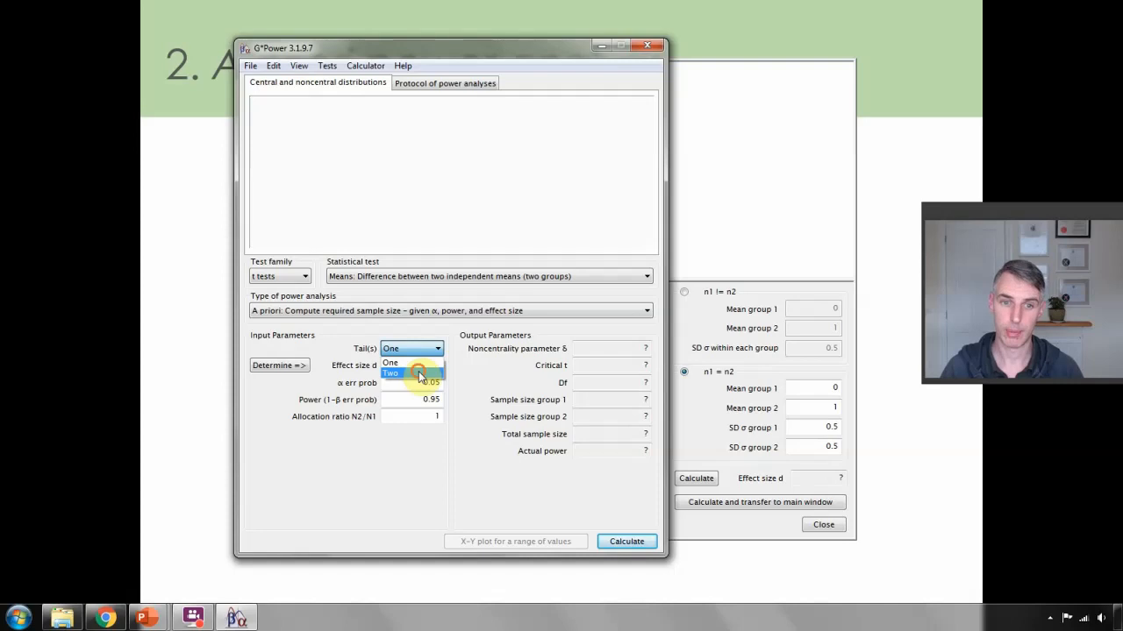
pyautogui.click(417, 374)
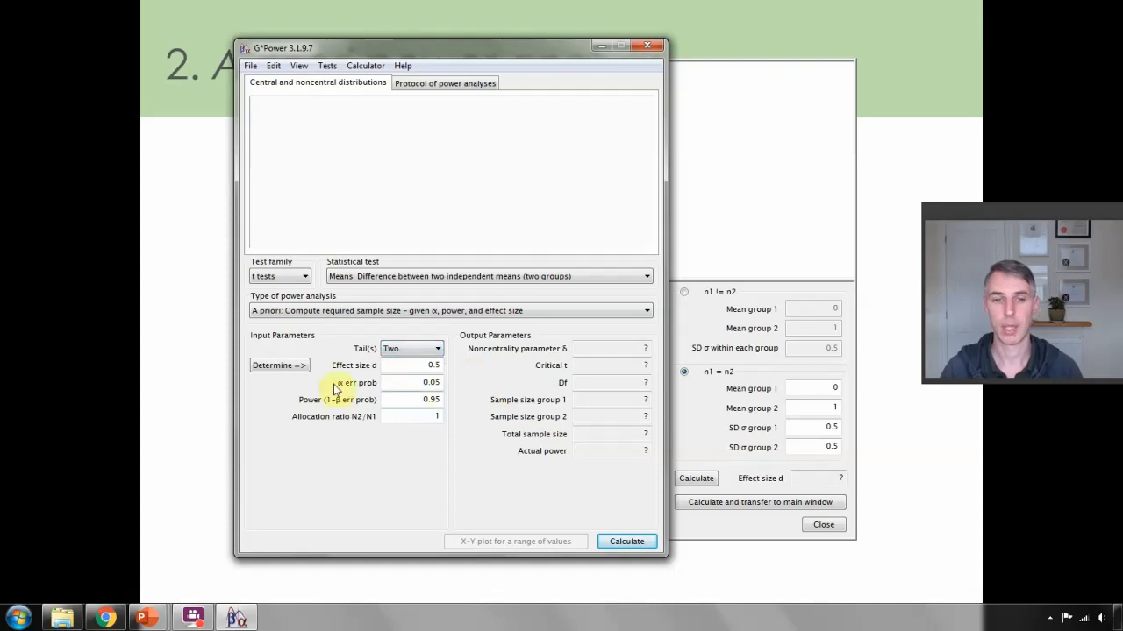
# - Set the power to 0.80 and calculate the sample size for the independent-means t test
pyautogui.moveTo(406, 367)
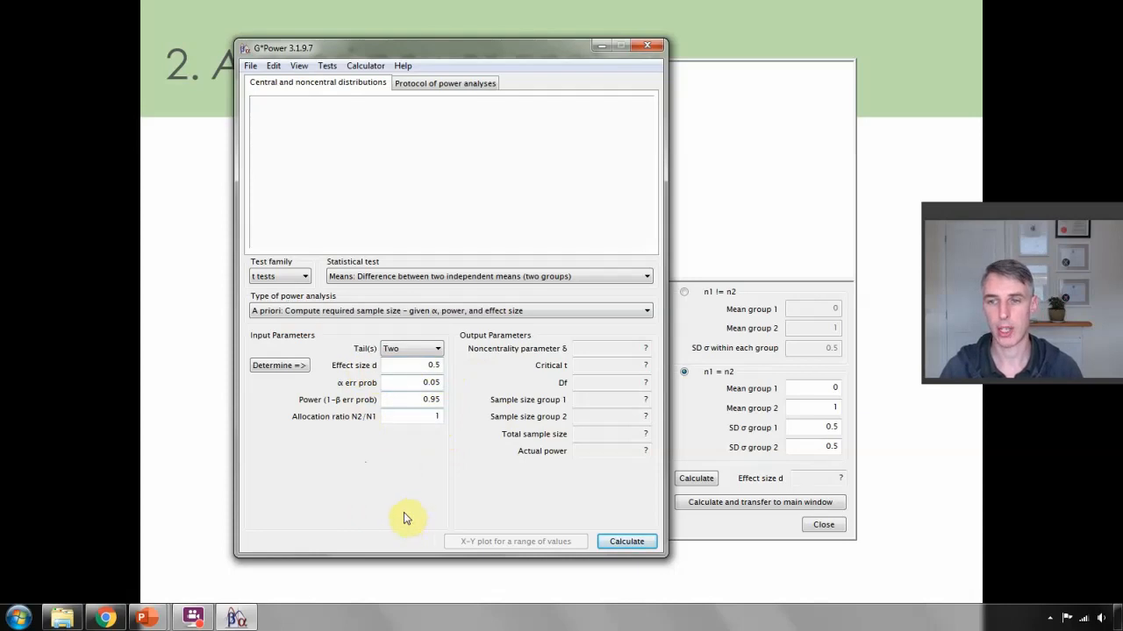
pyautogui.click(440, 397)
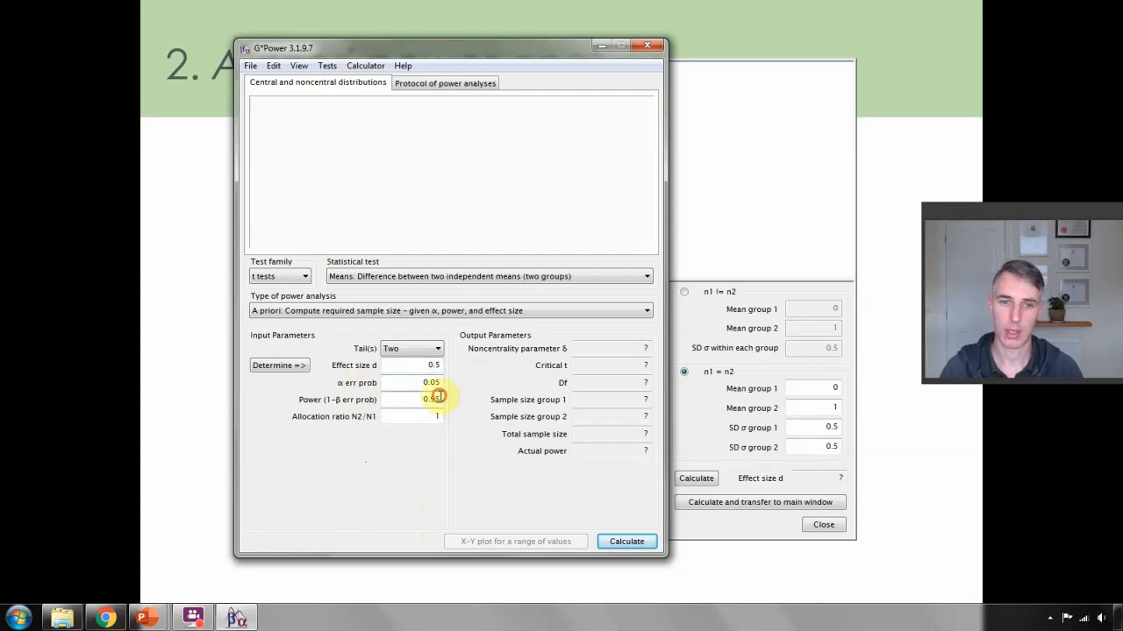
pyautogui.press('BackSpace')
pyautogui.press('BackSpace')
pyautogui.press('BackSpace')
pyautogui.press('BackSpace')
pyautogui.write('0.80')
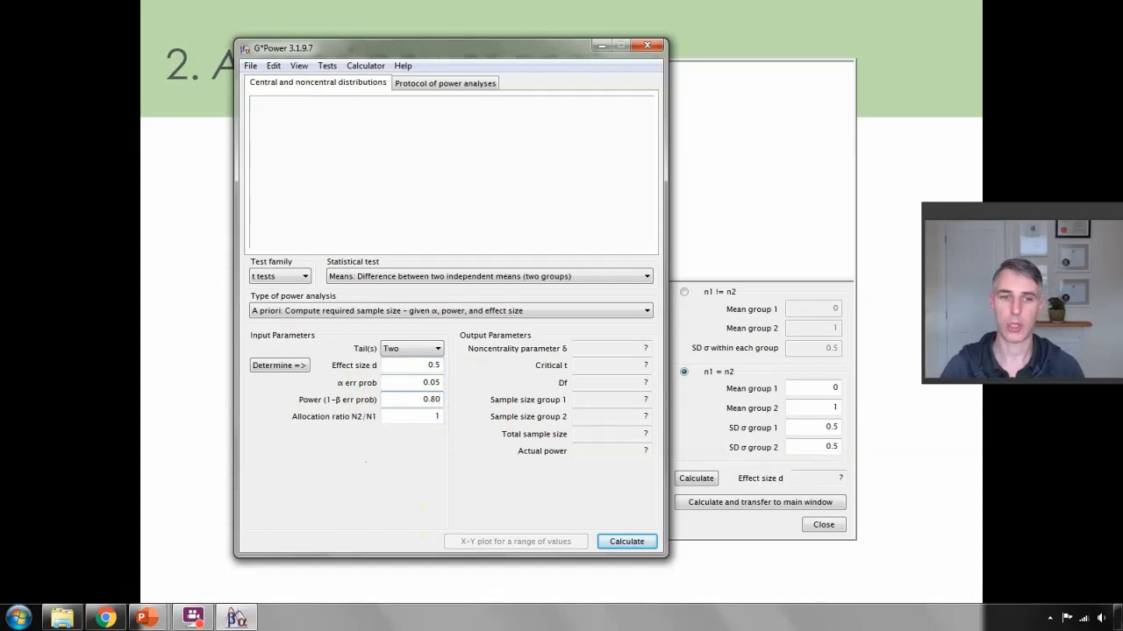
pyautogui.click(629, 543)
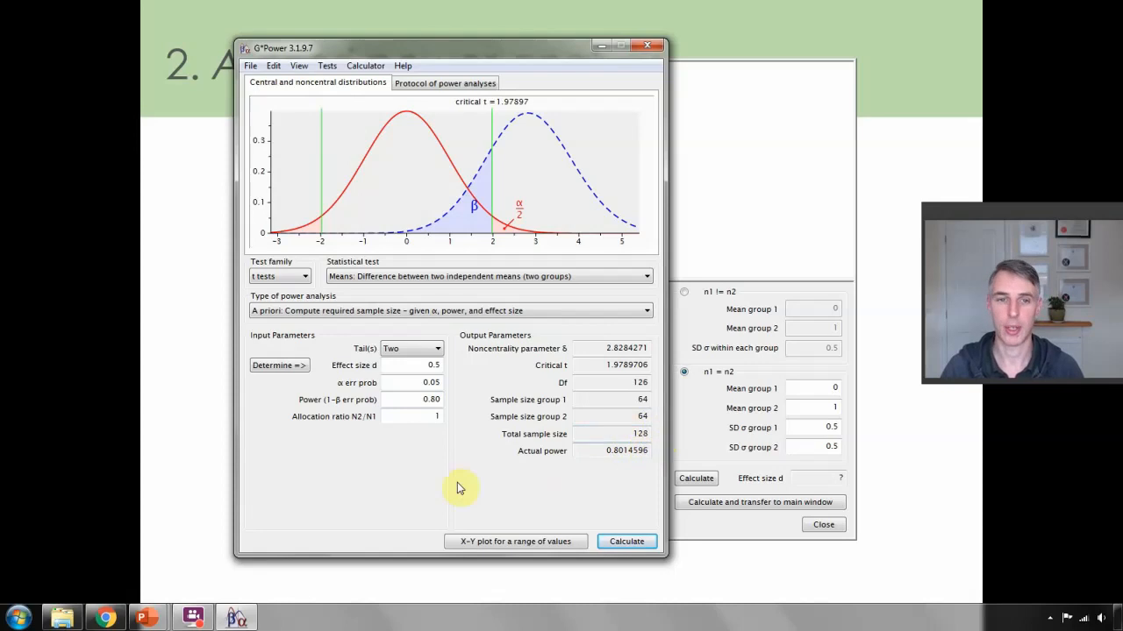
# - Change the effect size d to 0.2 and recalculate the sample size for the two independent groups
pyautogui.click(435, 365)
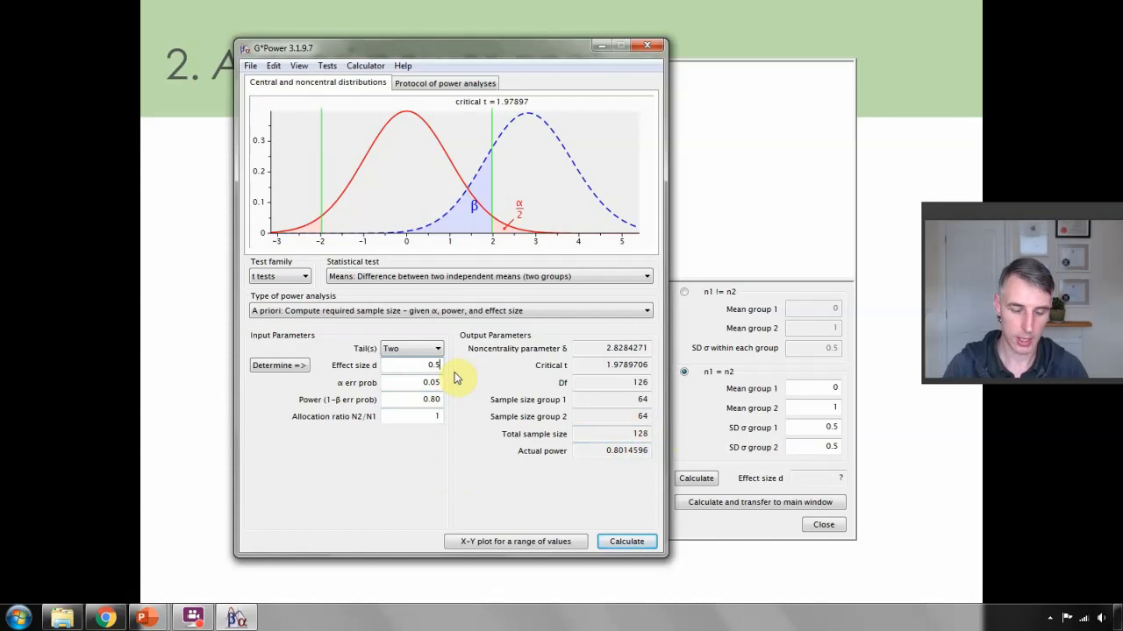
pyautogui.press('BackSpace')
pyautogui.write('2')
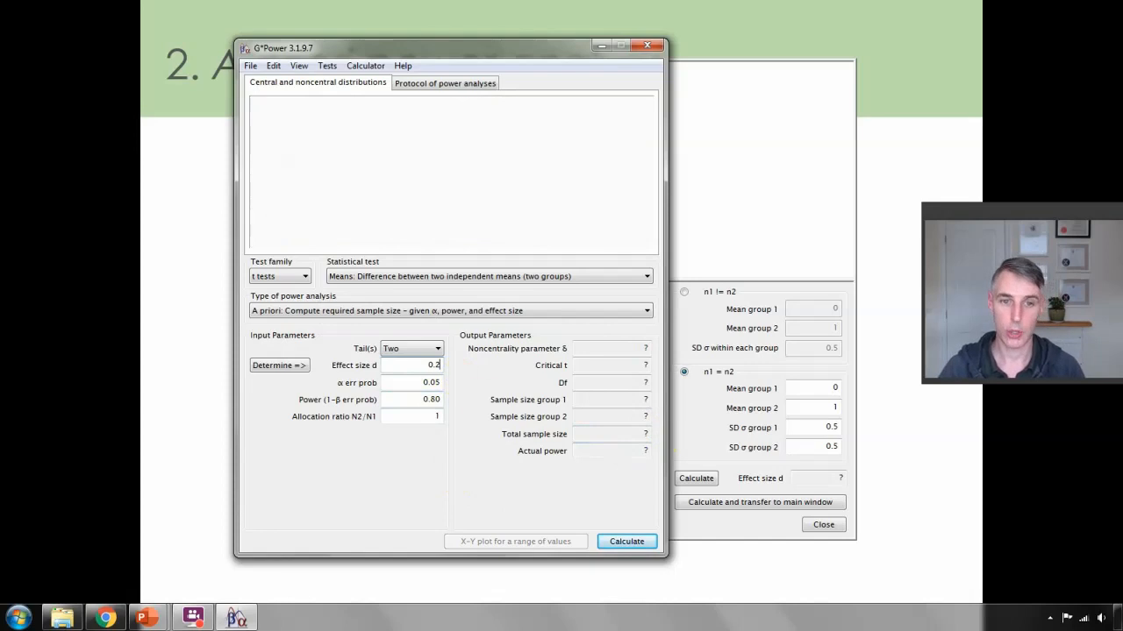
pyautogui.click(622, 540)
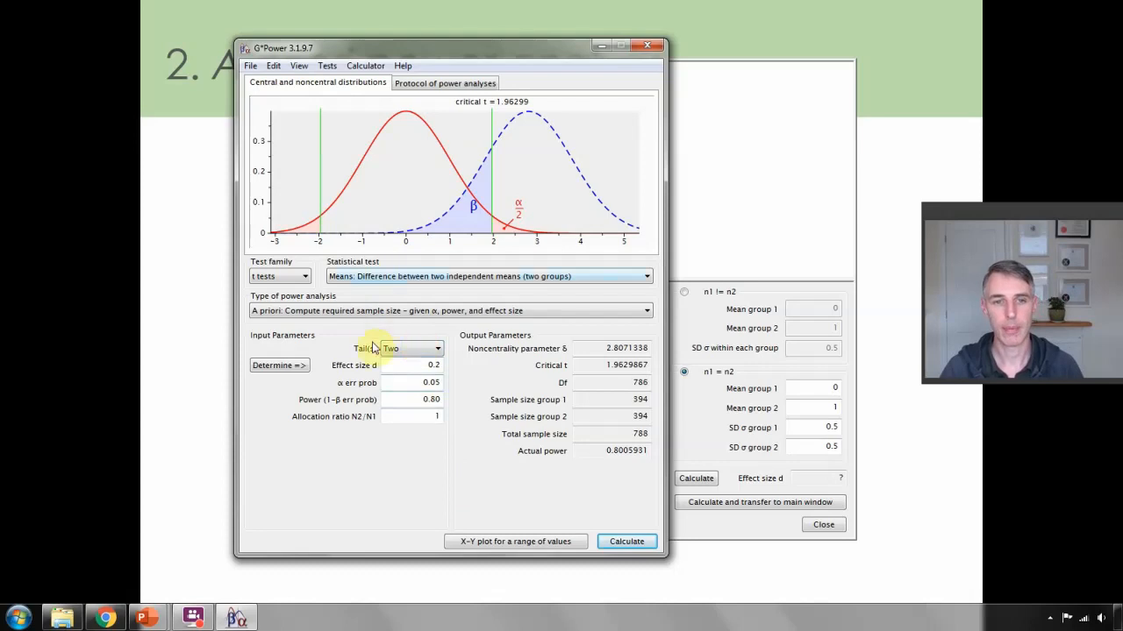
# - Switch to the two-tailed test for the difference between two dependent means (matched pairs)
pyautogui.click(546, 279)
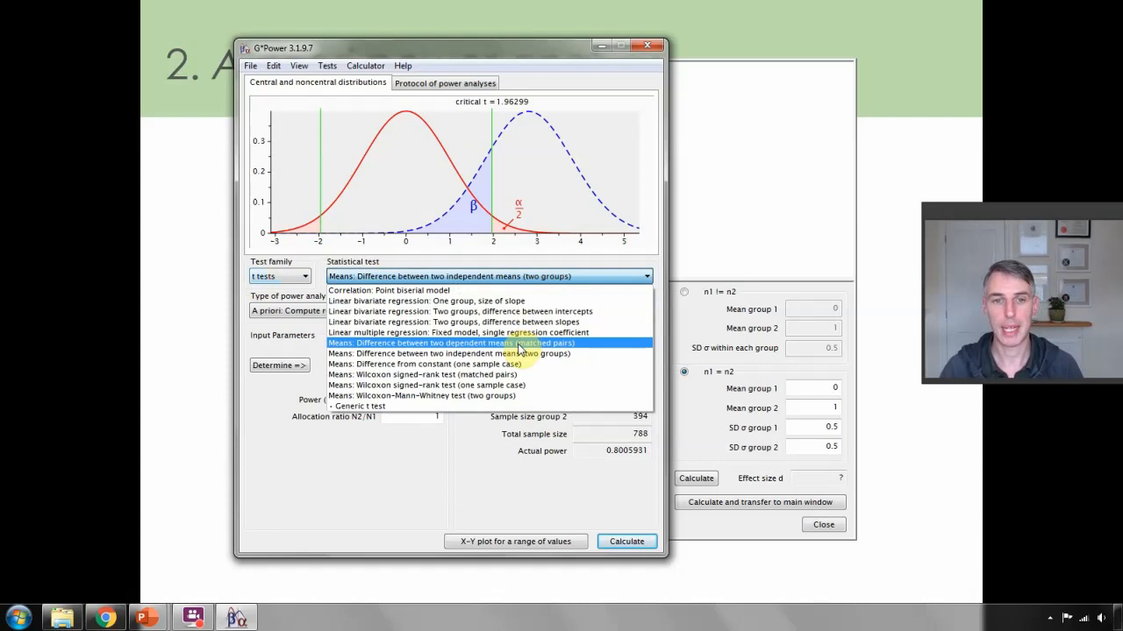
pyautogui.click(484, 345)
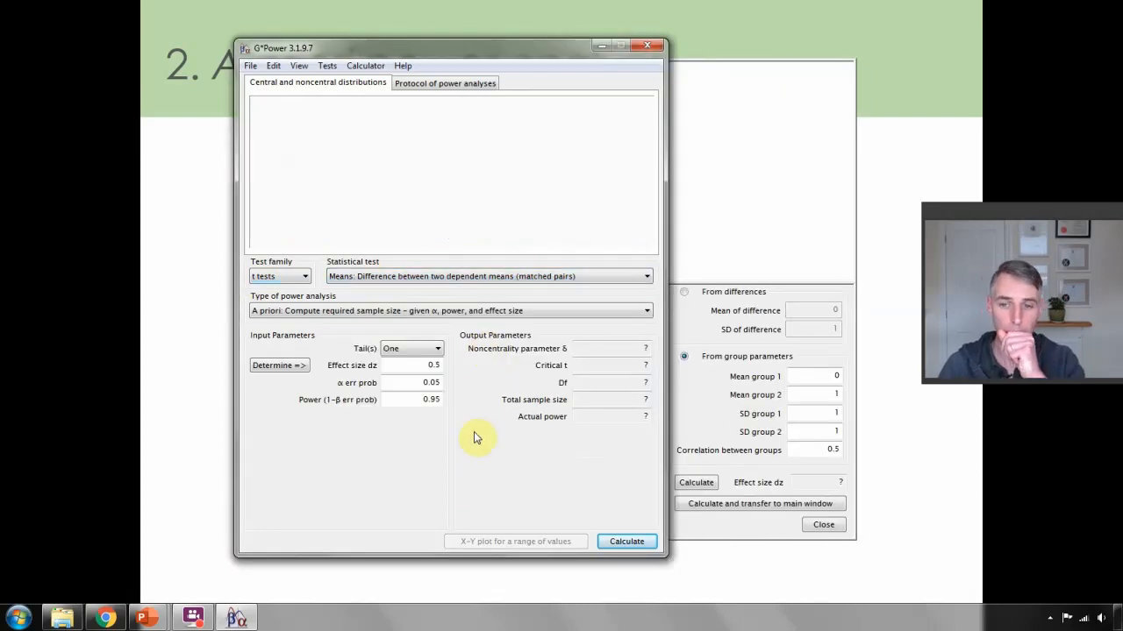
pyautogui.click(412, 350)
pyautogui.click(407, 369)
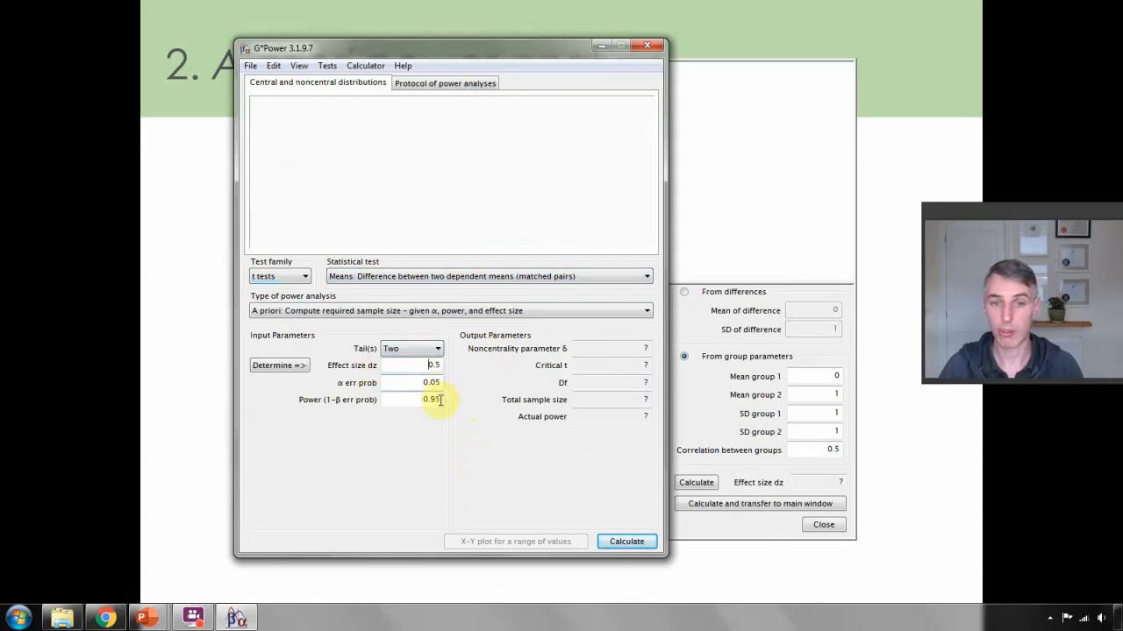
# - Set the power to 0.80 and calculate the required sample size for the matched-pairs t test
pyautogui.press('BackSpace')
pyautogui.press('BackSpace')
pyautogui.write('8')
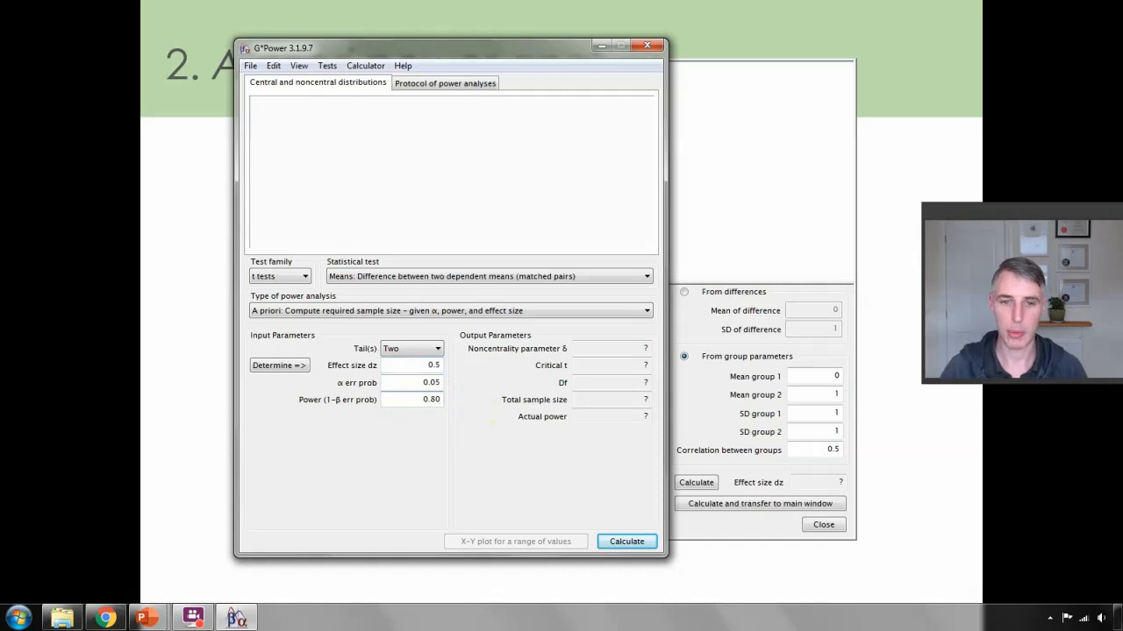
pyautogui.write('0')
pyautogui.click(628, 542)
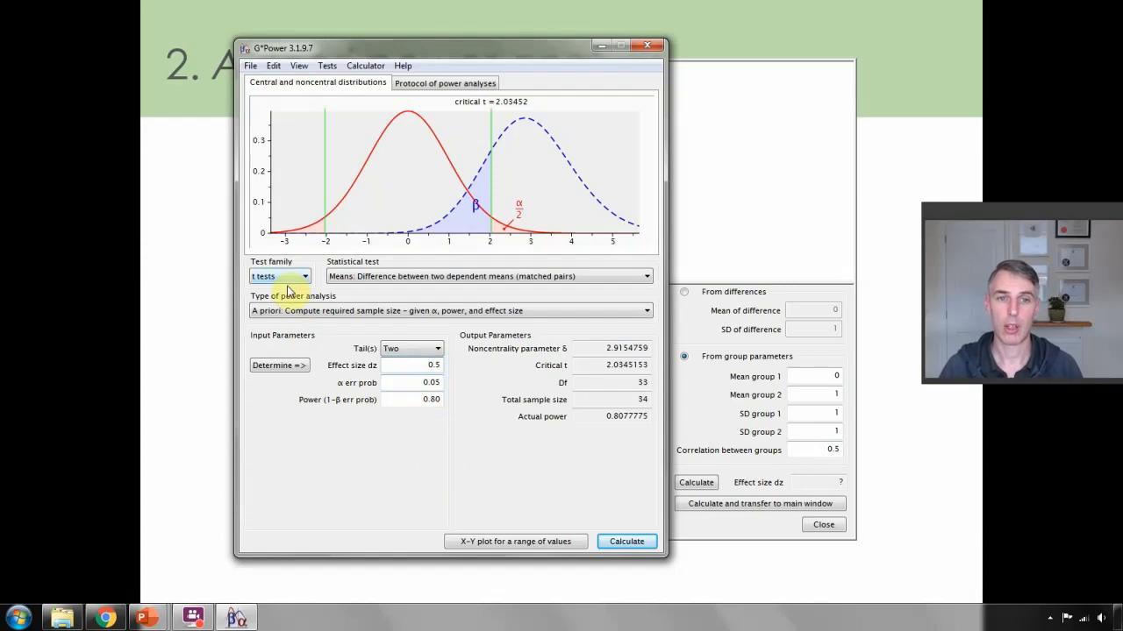
# - Switch to a two-tailed linear multiple regression test: fixed model, single regression coefficient
pyautogui.click(393, 277)
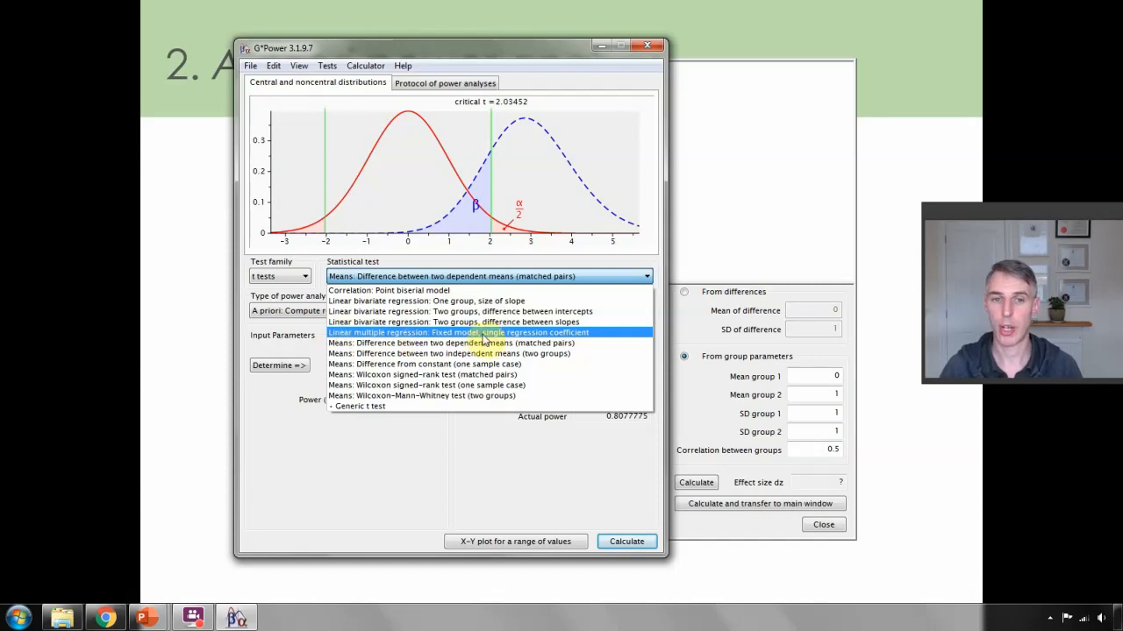
pyautogui.click(555, 334)
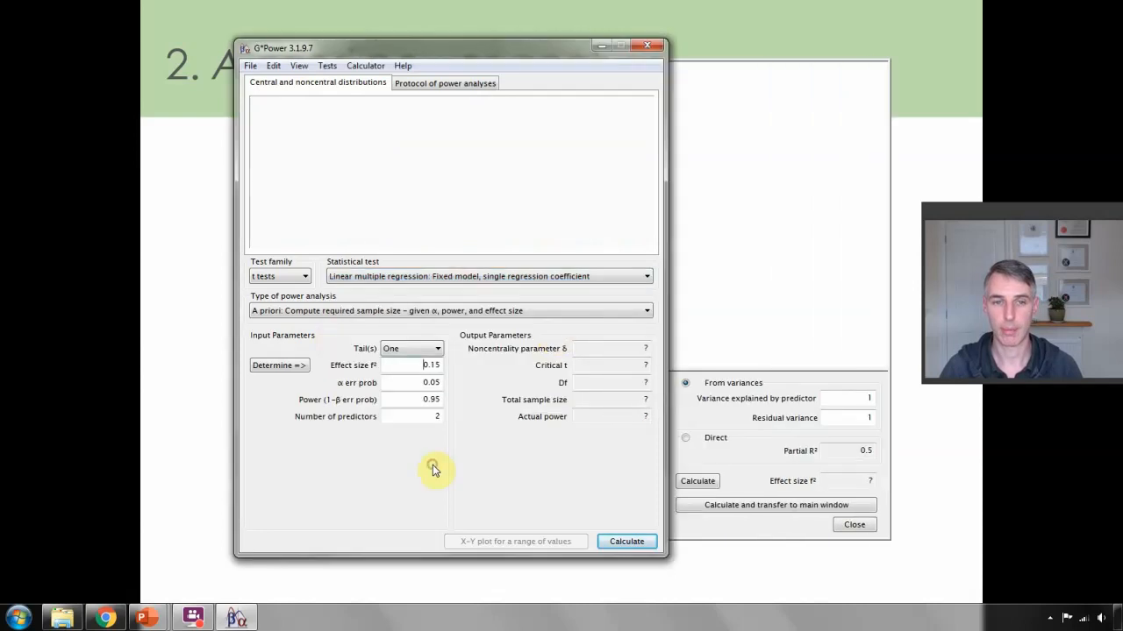
pyautogui.click(429, 350)
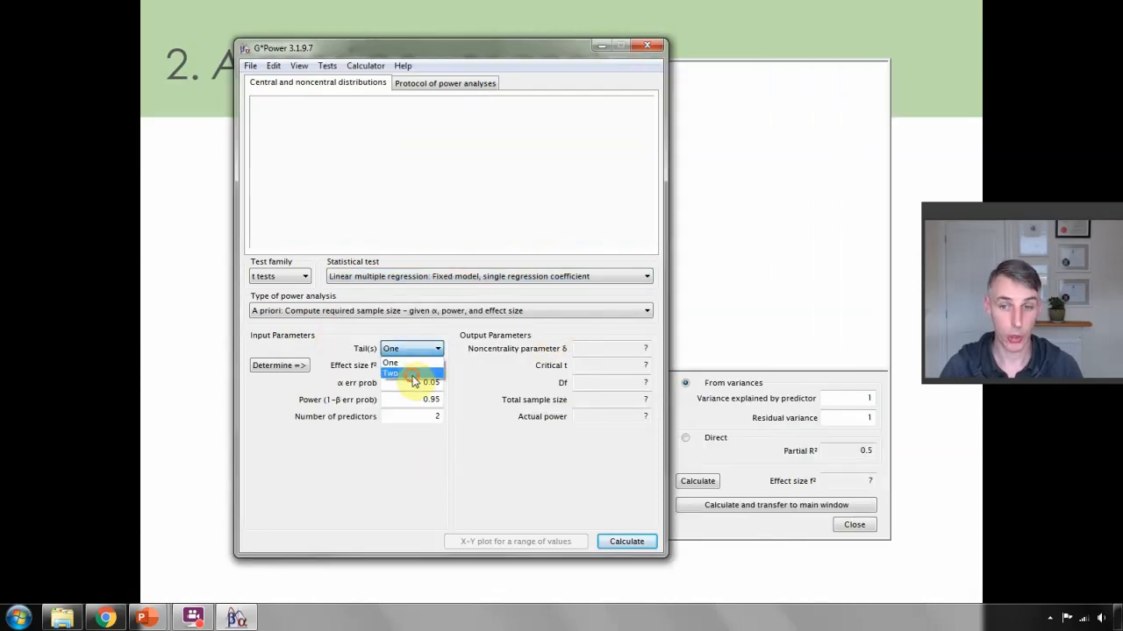
pyautogui.click(413, 376)
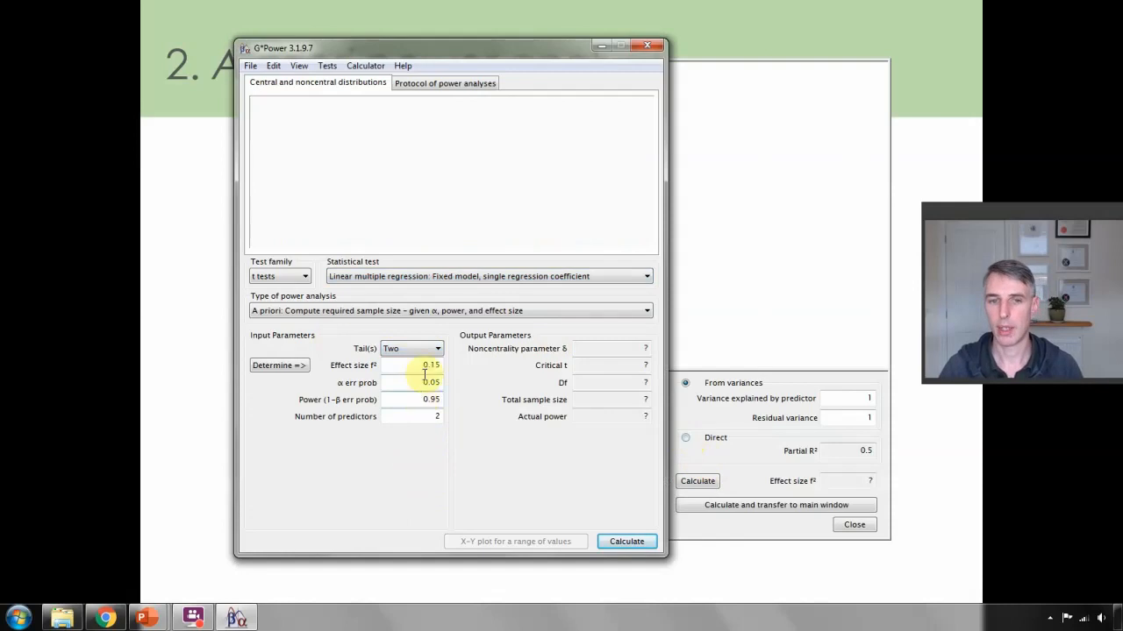
# - Set the power to 0.80 and the number of predictors to 5 for the single regression coefficient test
pyautogui.doubleClick(432, 399)
pyautogui.write('0.8')
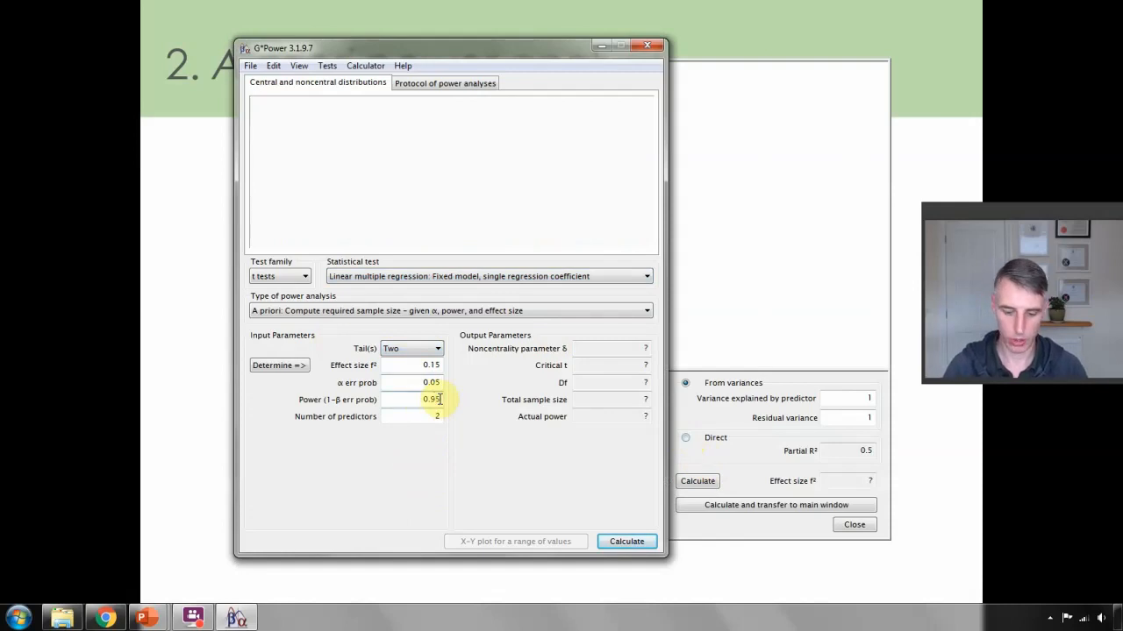
pyautogui.write('0')
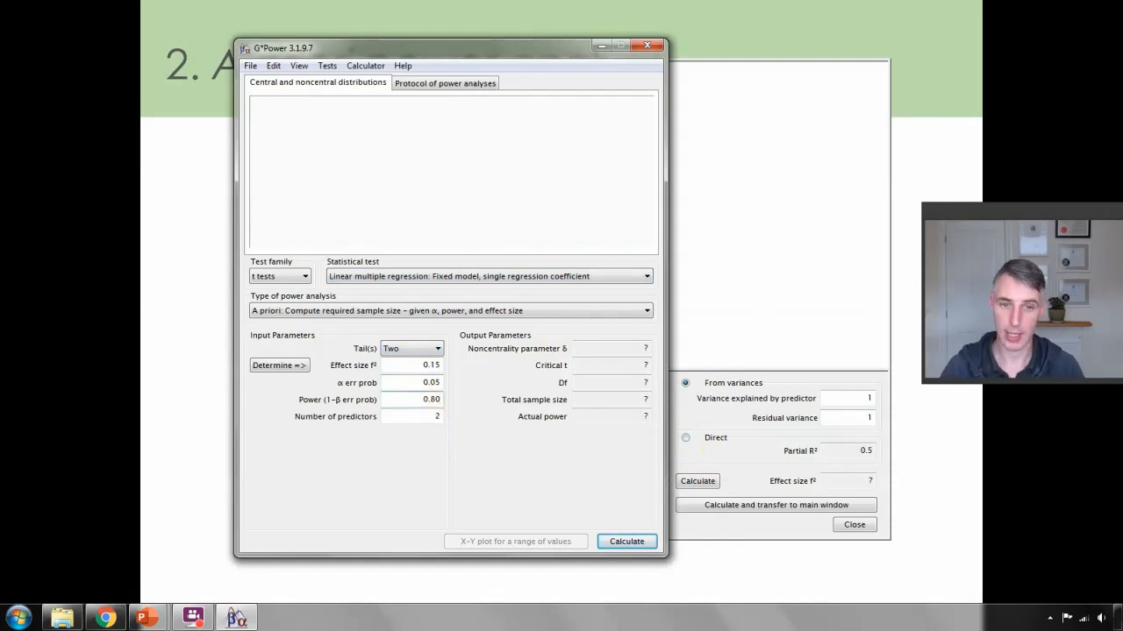
pyautogui.doubleClick(437, 417)
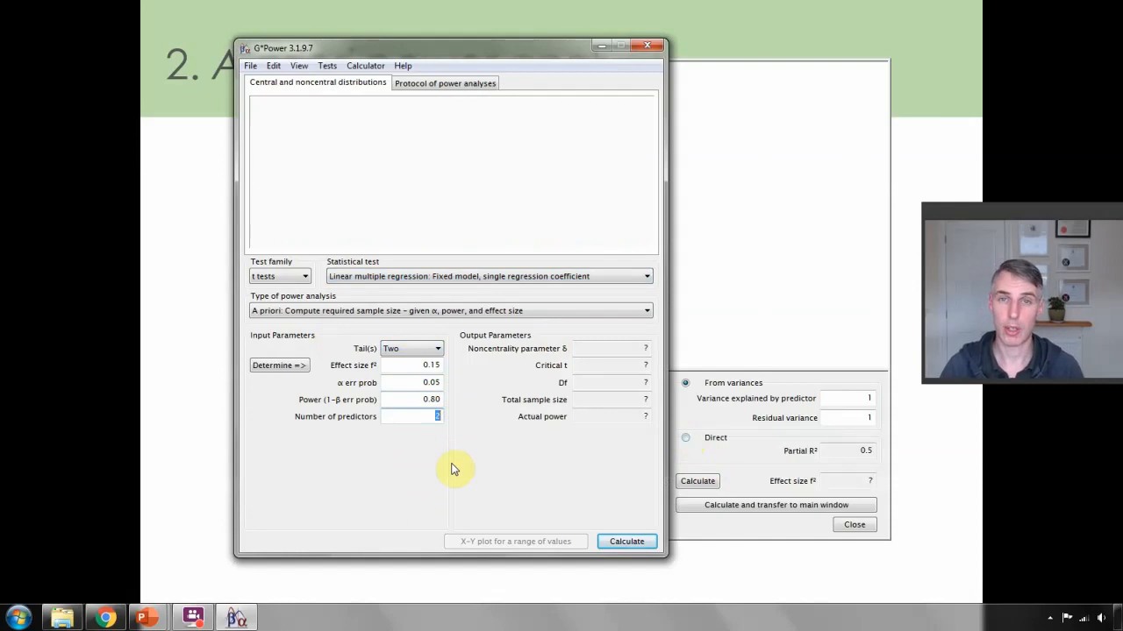
pyautogui.write('5')
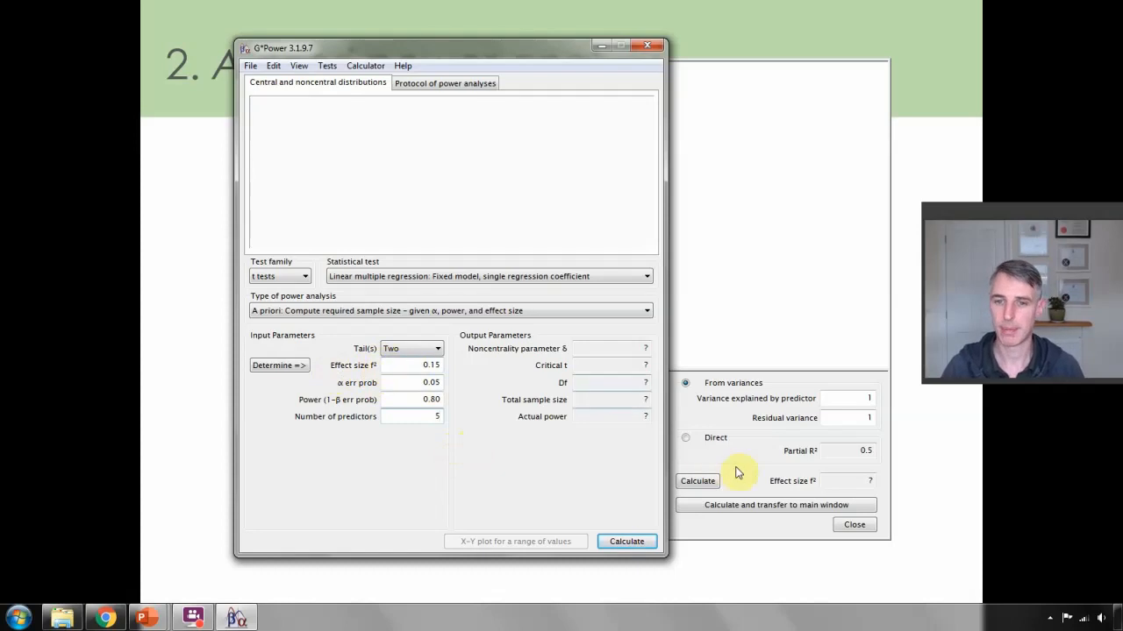
# - Determine the effect size f² directly from a partial R² of 0.06, transfer it, and calculate the required sample size
pyautogui.click(282, 372)
pyautogui.click(687, 441)
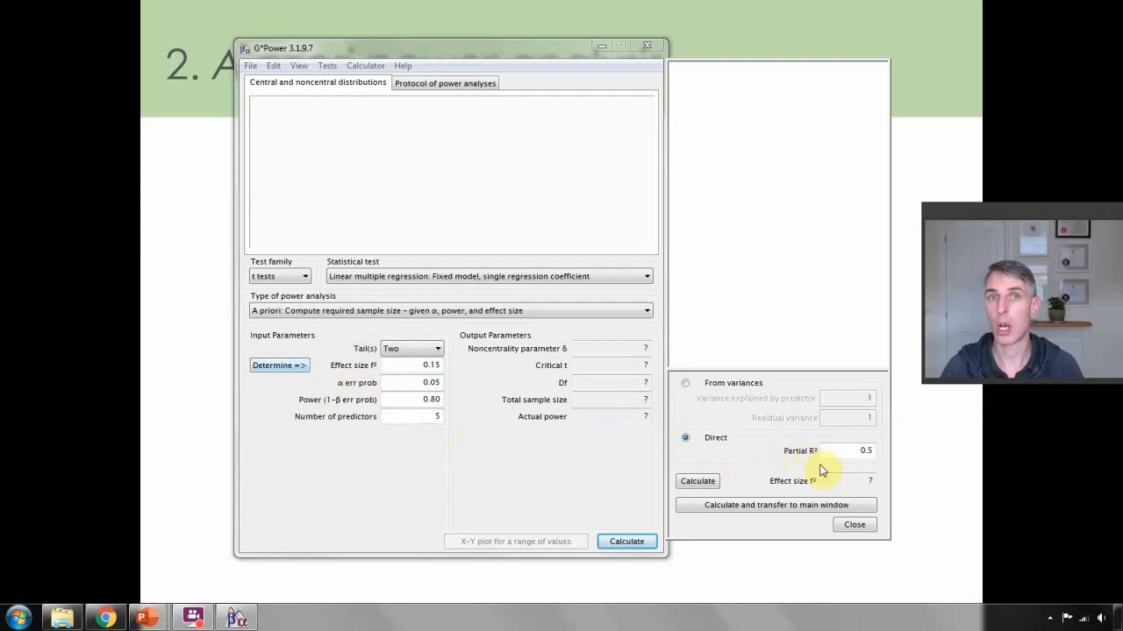
pyautogui.click(869, 453)
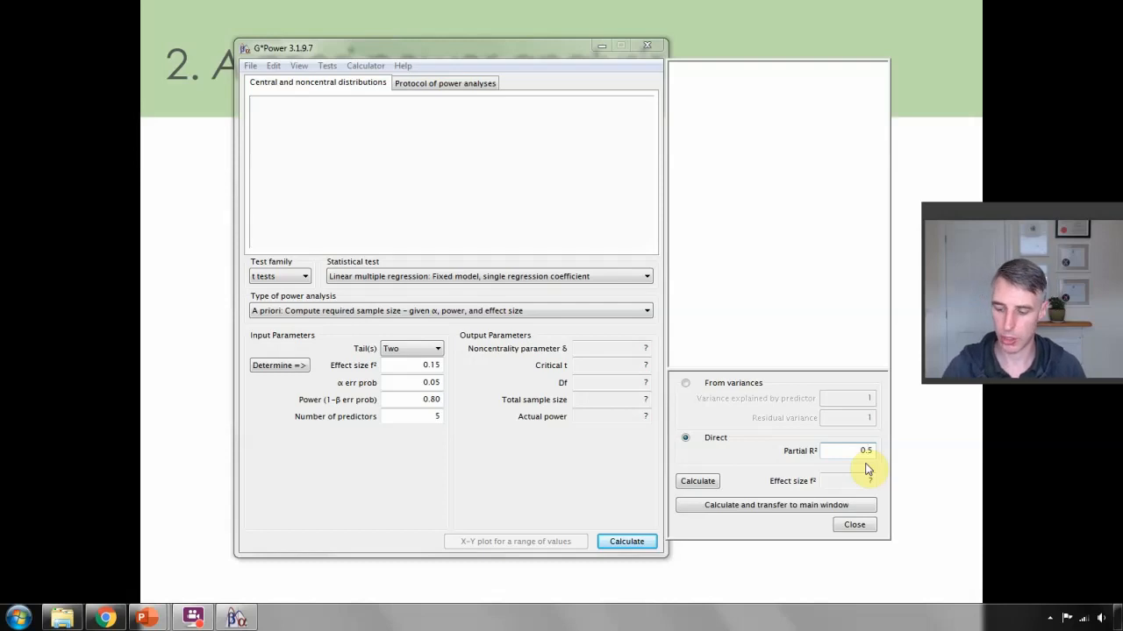
pyautogui.write('06')
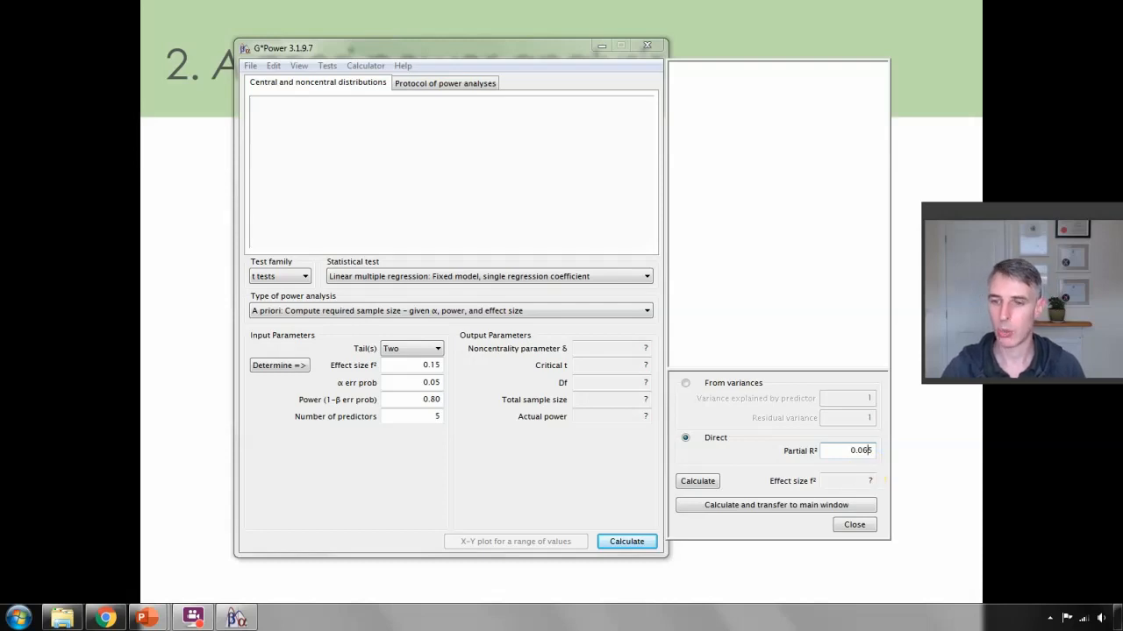
pyautogui.press('Delete')
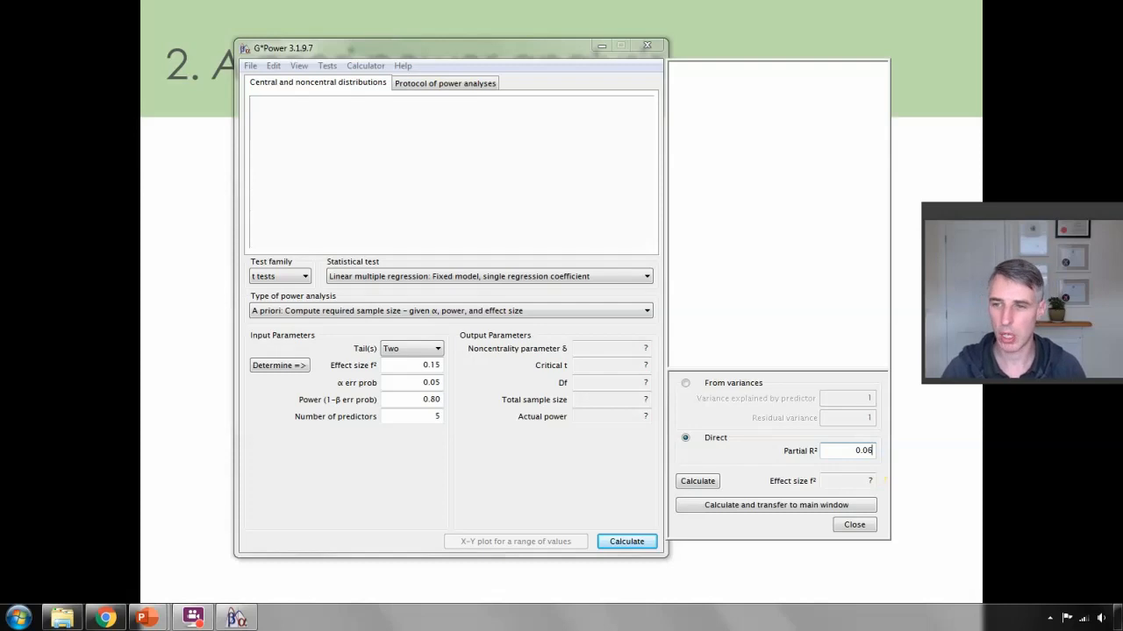
pyautogui.click(744, 505)
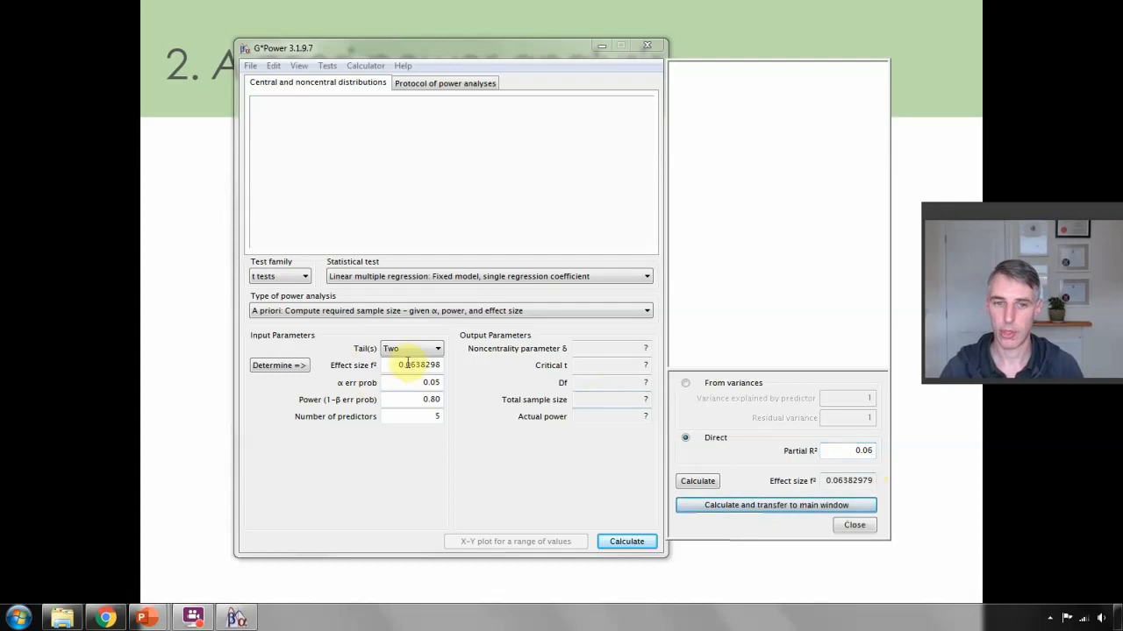
pyautogui.click(631, 542)
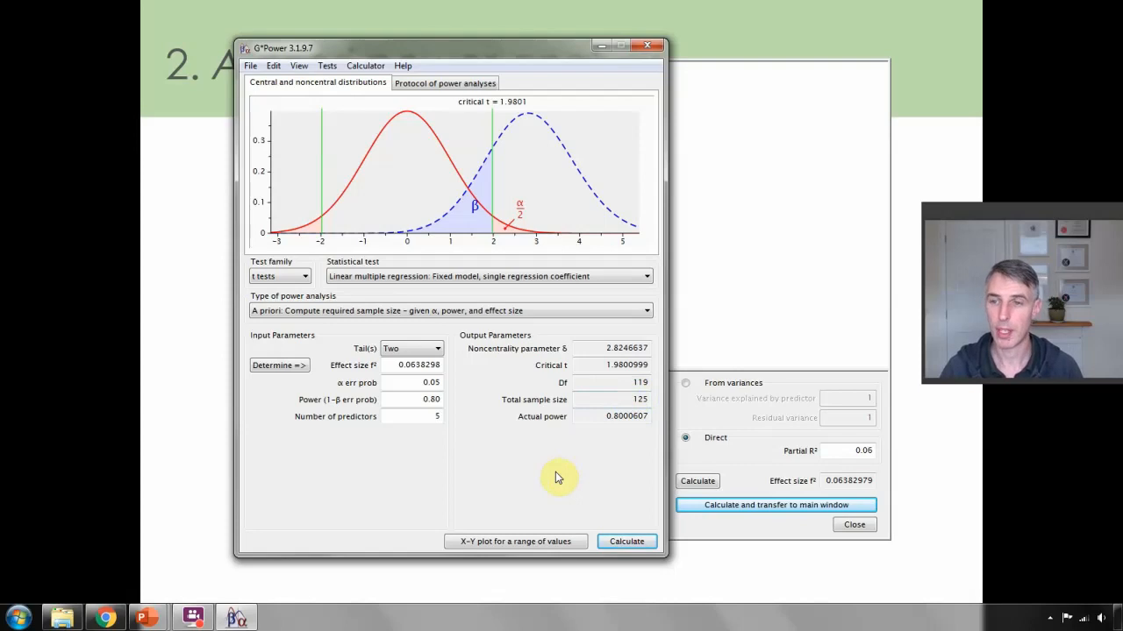
# - Change the number of predictors to 10 and recalculate the required sample size
pyautogui.click(420, 417)
pyautogui.moveTo(440, 416); pyautogui.dragTo(416, 416)
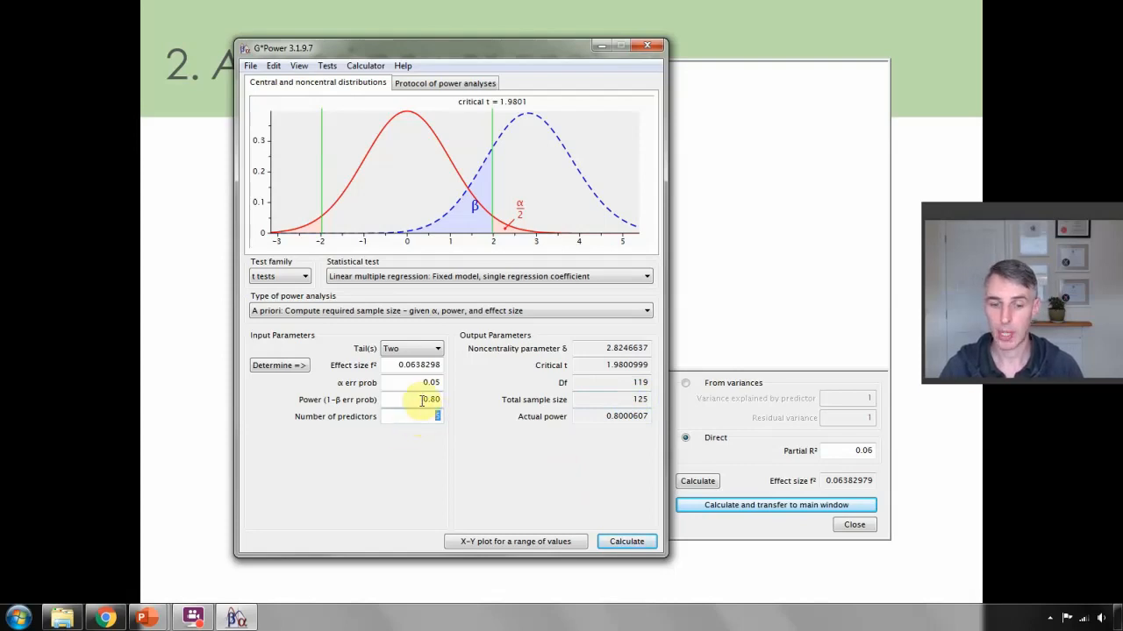
pyautogui.write('10')
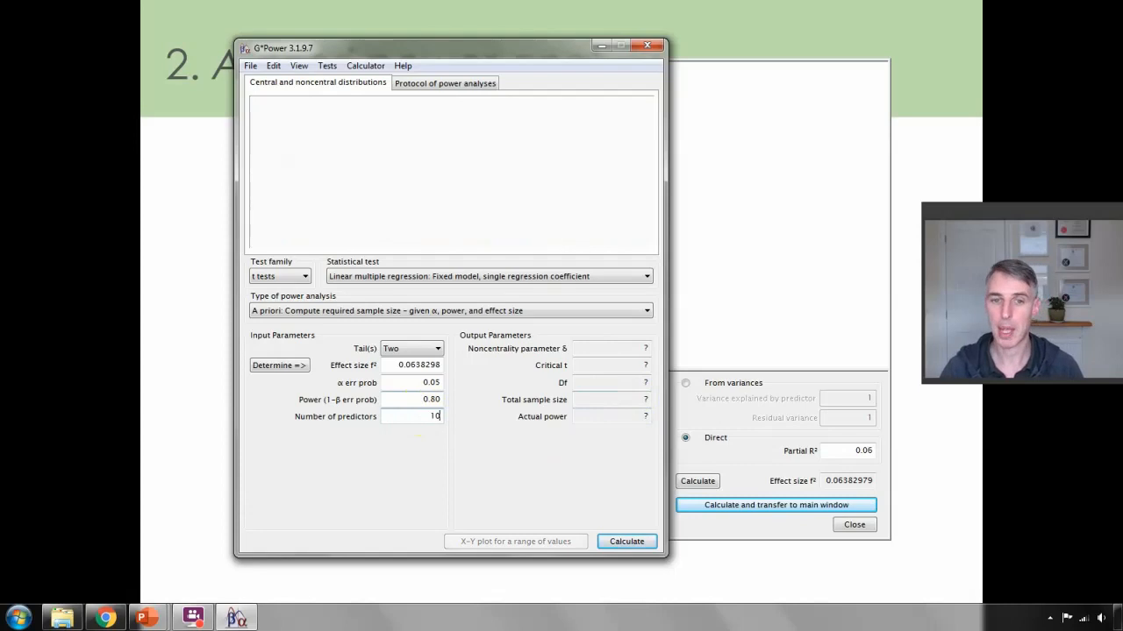
pyautogui.click(642, 542)
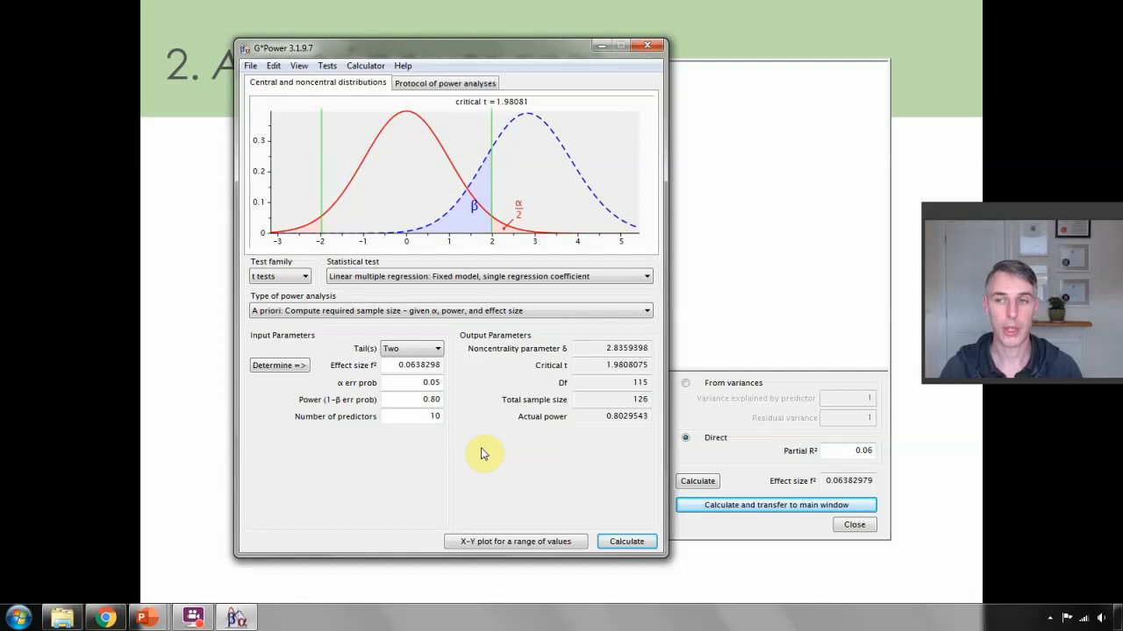
# - Switch to the F test for linear multiple regression: fixed model, R² increase
pyautogui.click(288, 274)
pyautogui.click(285, 300)
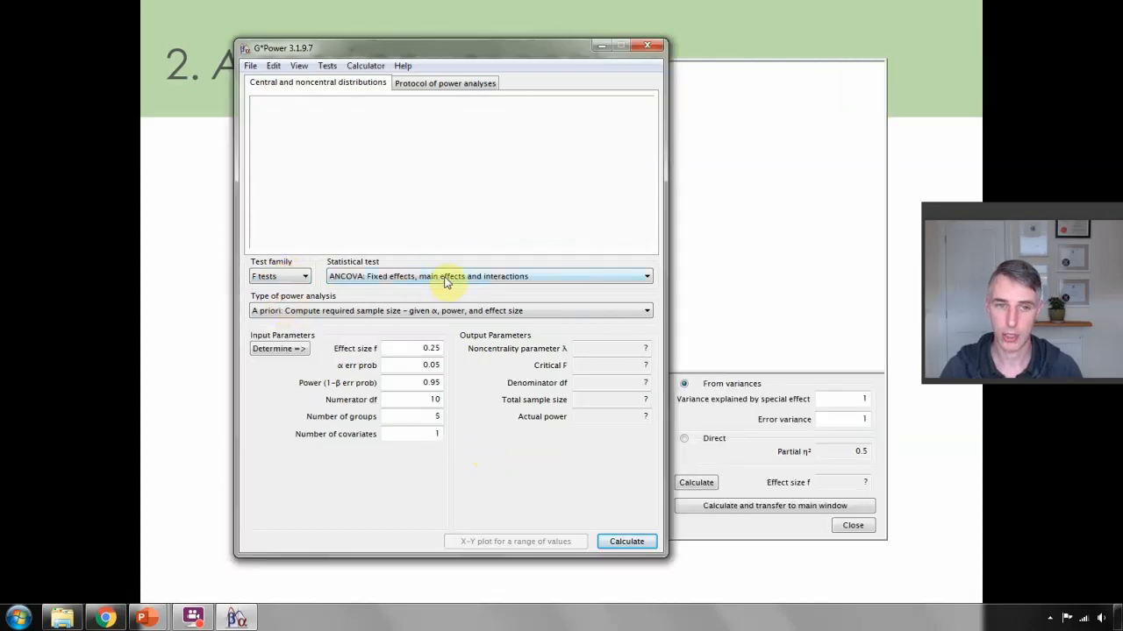
pyautogui.click(446, 277)
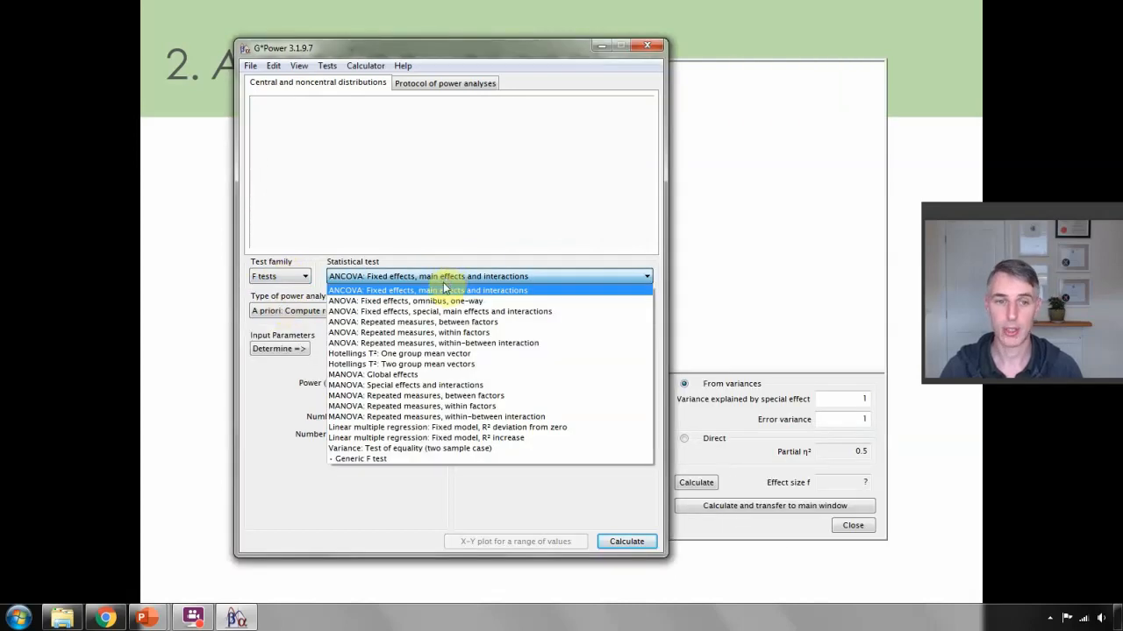
pyautogui.click(506, 438)
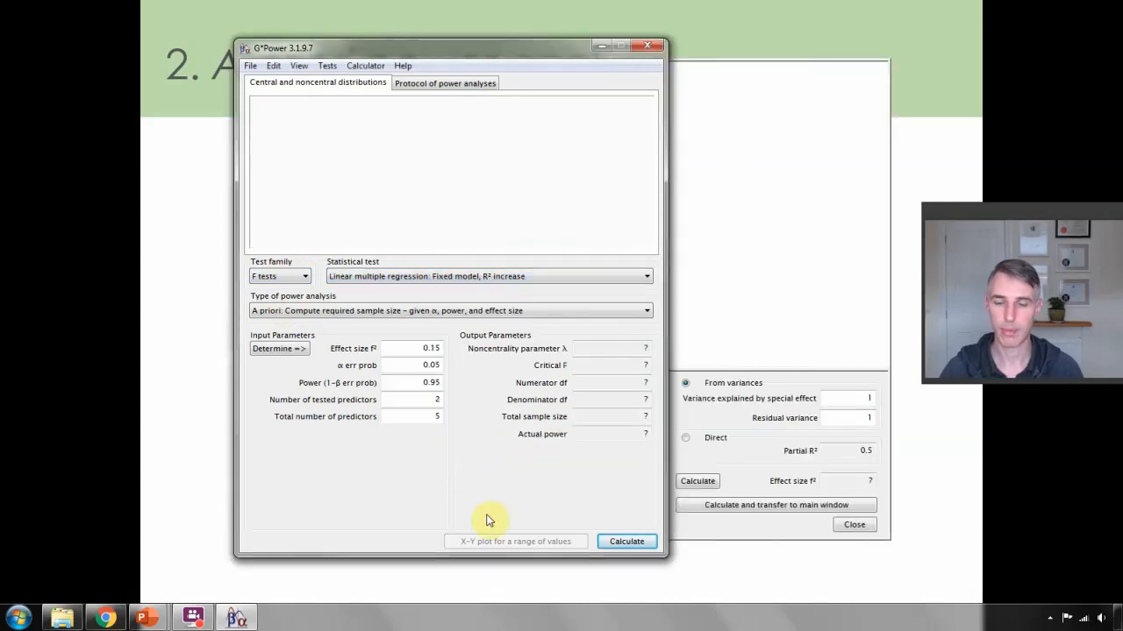
# - Set the number of tested predictors to 1 and the power to 0.80 for the R² increase test
pyautogui.doubleClick(431, 399)
pyautogui.click(418, 401)
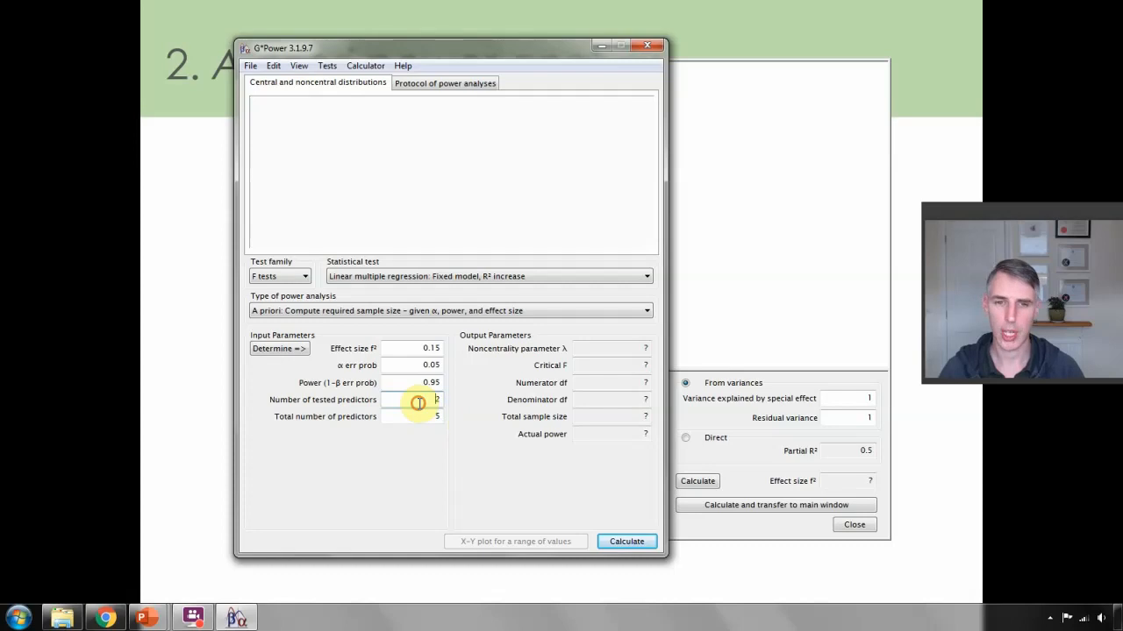
pyautogui.moveTo(427, 399); pyautogui.dragTo(447, 400)
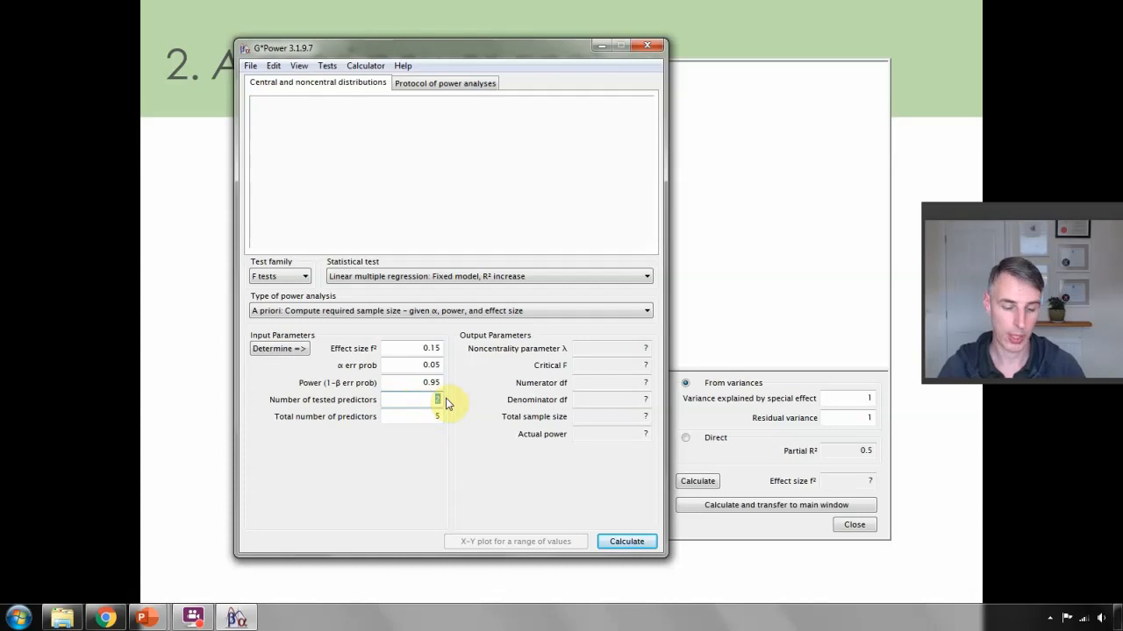
pyautogui.write('1')
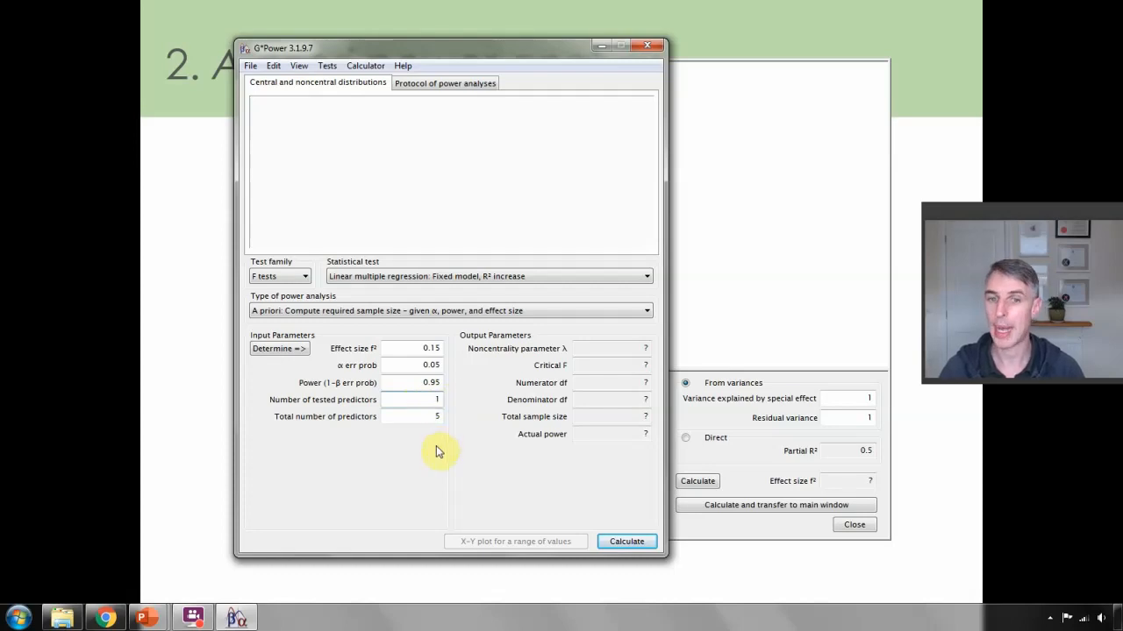
pyautogui.moveTo(431, 418); pyautogui.dragTo(443, 425)
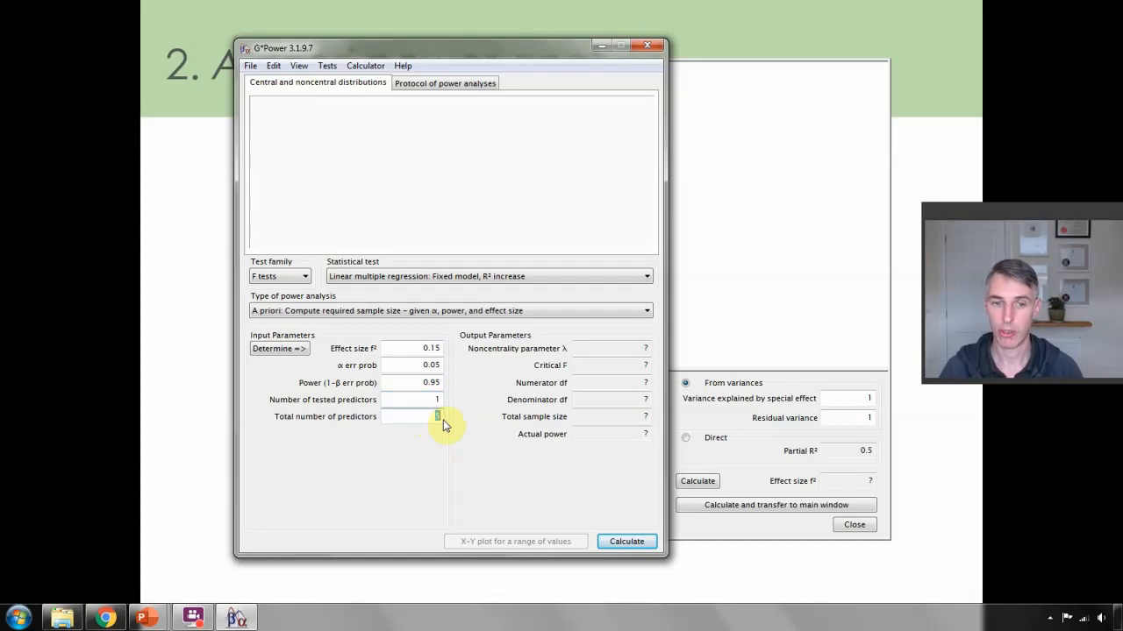
pyautogui.click(441, 384)
pyautogui.press('BackSpace')
pyautogui.press('BackSpace')
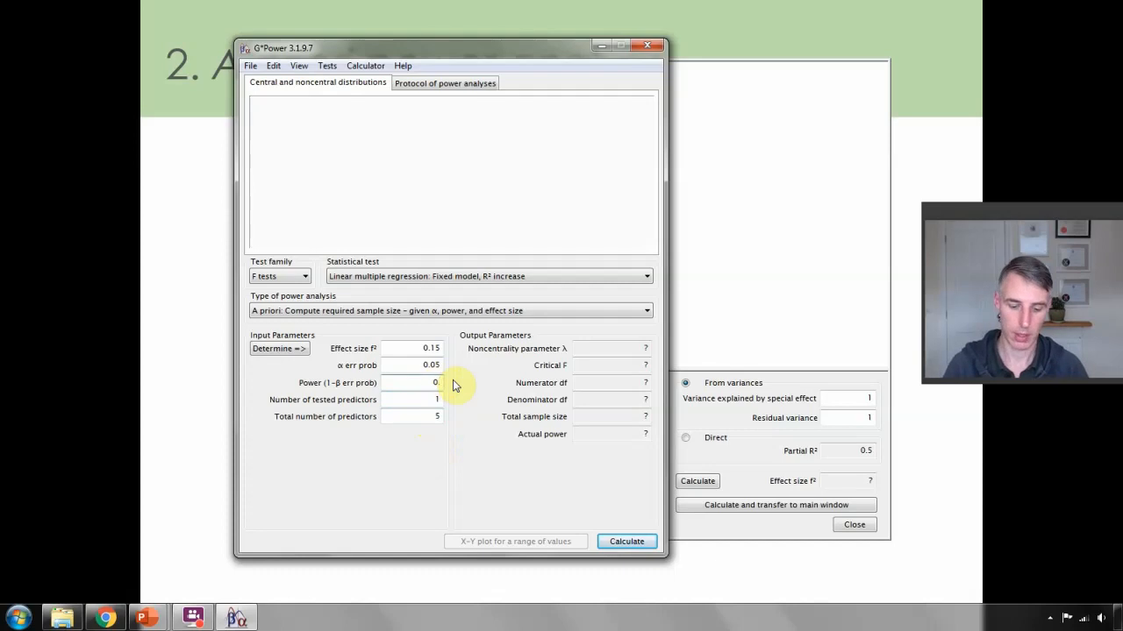
pyautogui.write('80')
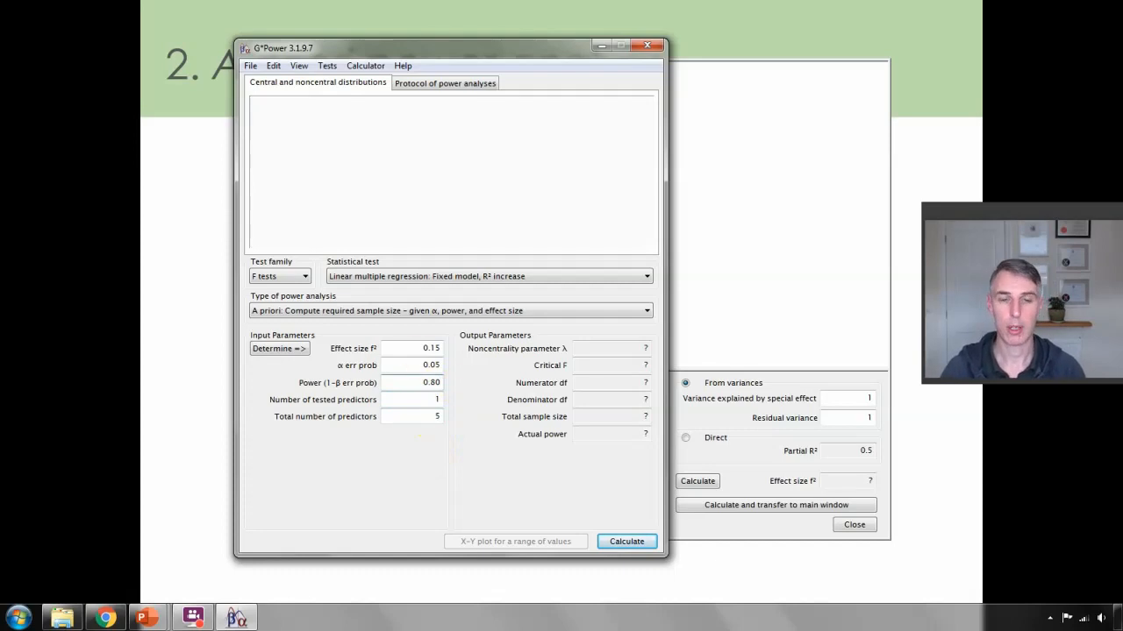
# - Derive the R² increase test's effect size directly from a partial R² of 0.06, transfer it, and calculate the sample size
pyautogui.click(686, 438)
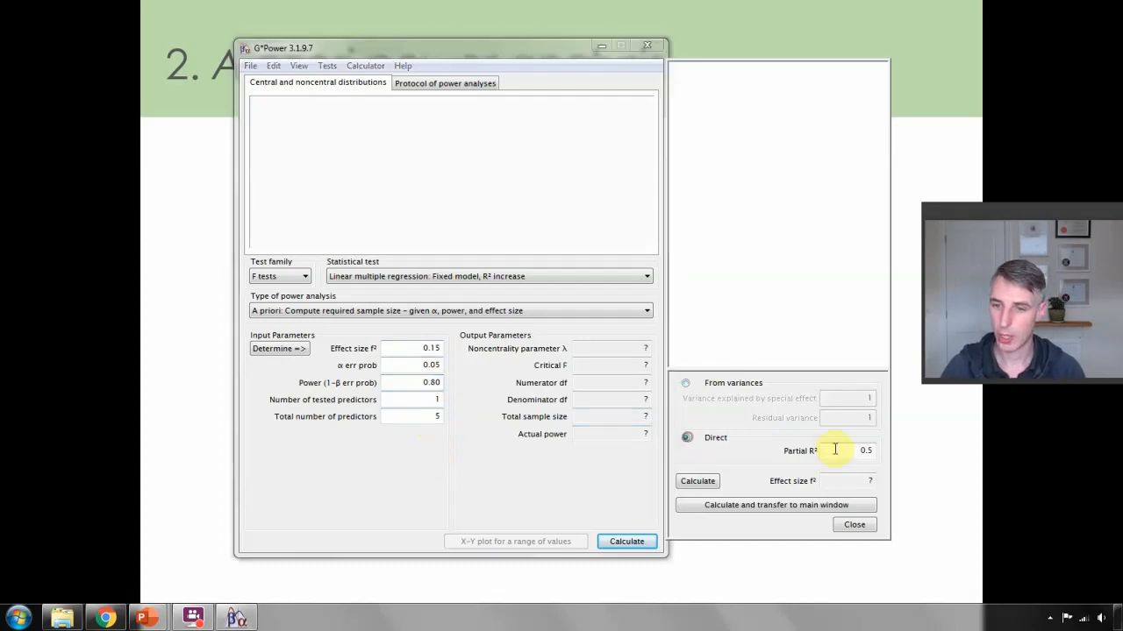
pyautogui.click(873, 451)
pyautogui.press('BackSpace')
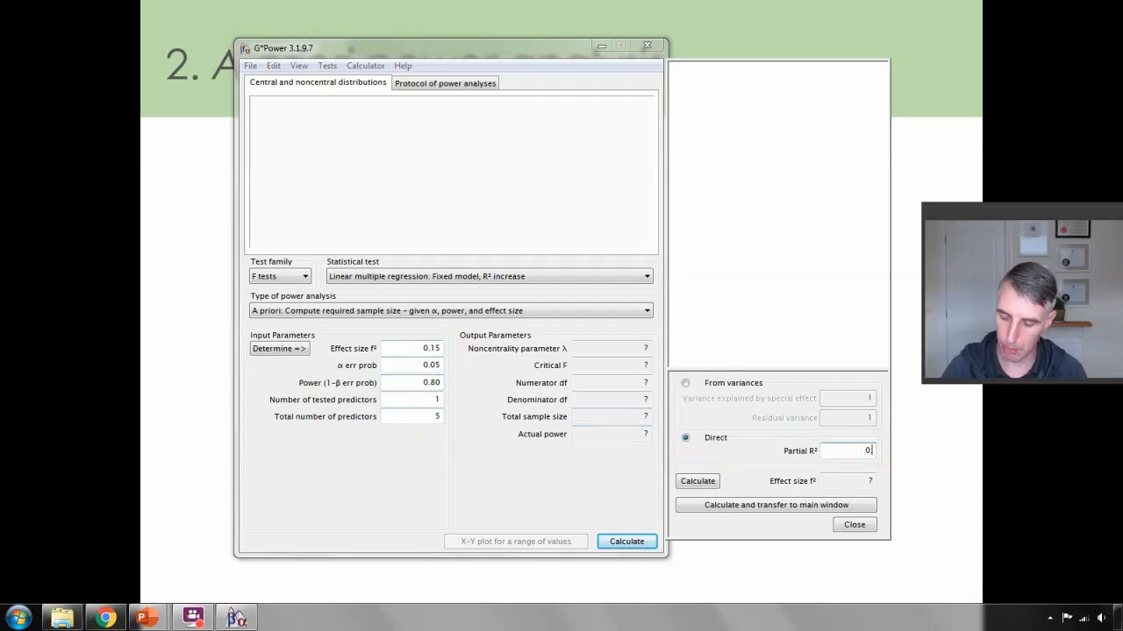
pyautogui.write('06')
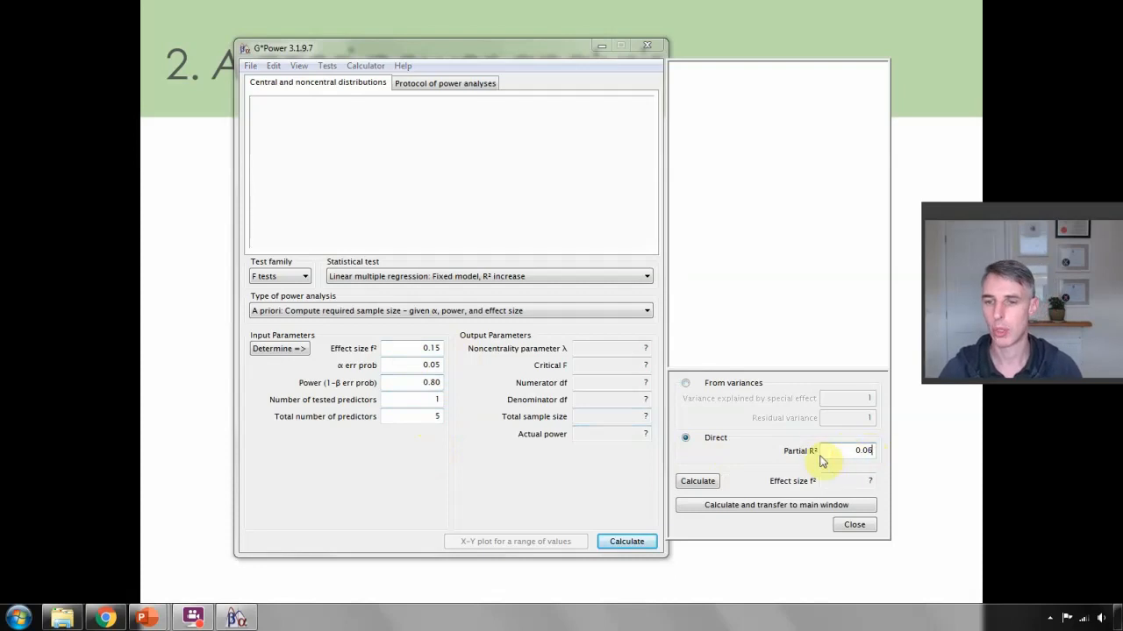
pyautogui.click(787, 507)
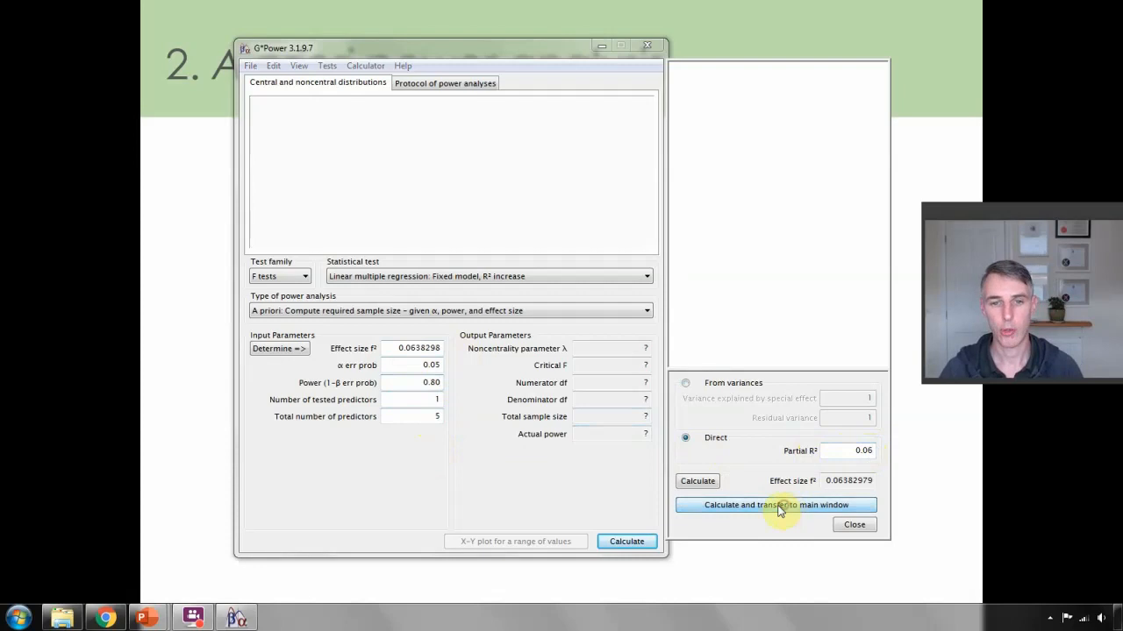
pyautogui.click(617, 543)
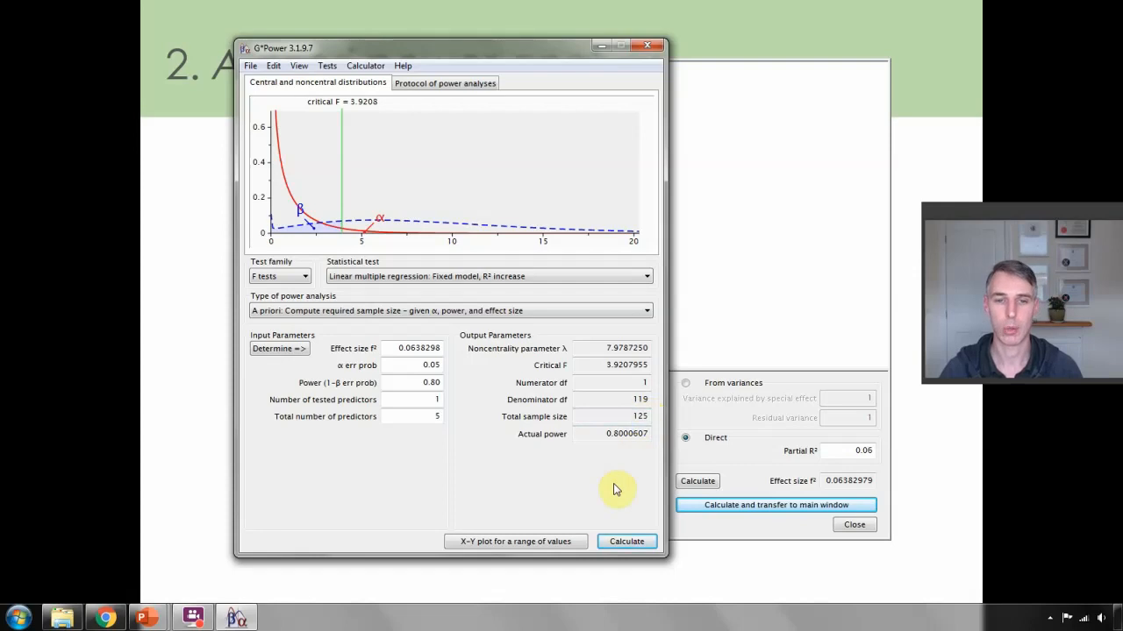
# - Change the partial R² to 0.02, transfer the new effect size, and recalculate the required sample size
pyautogui.click(874, 452)
pyautogui.press('BackSpace')
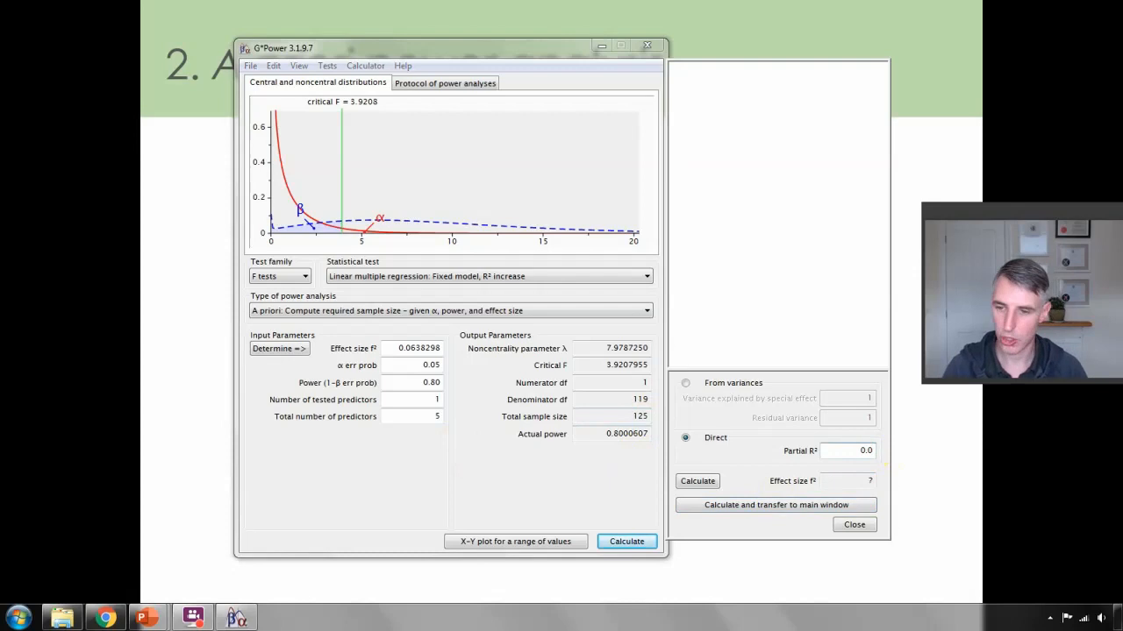
pyautogui.write('2')
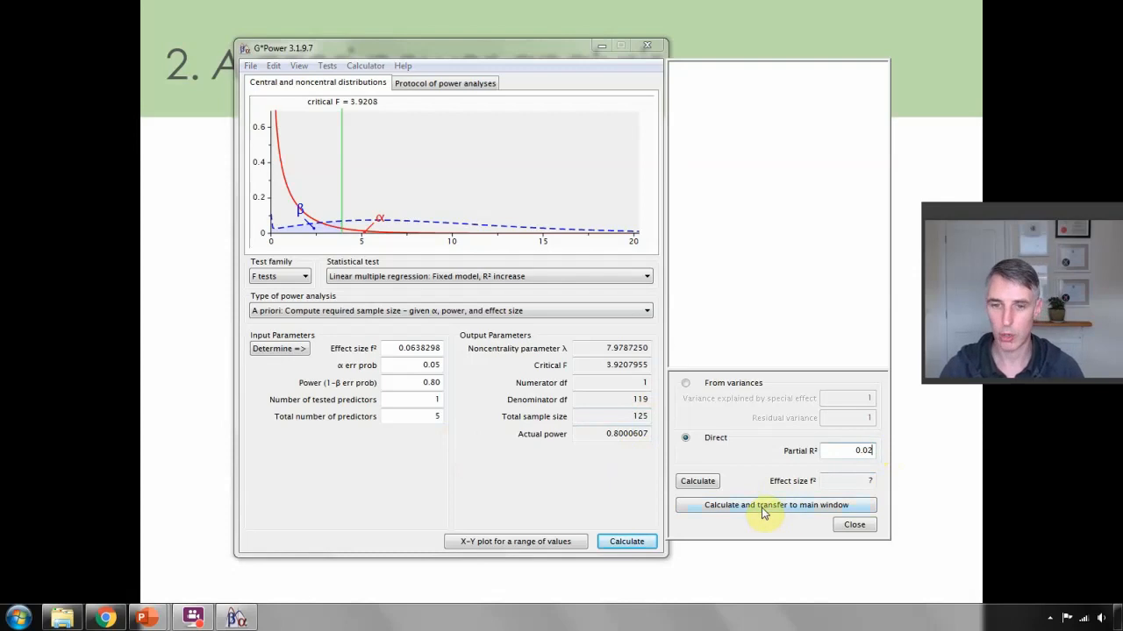
pyautogui.click(765, 513)
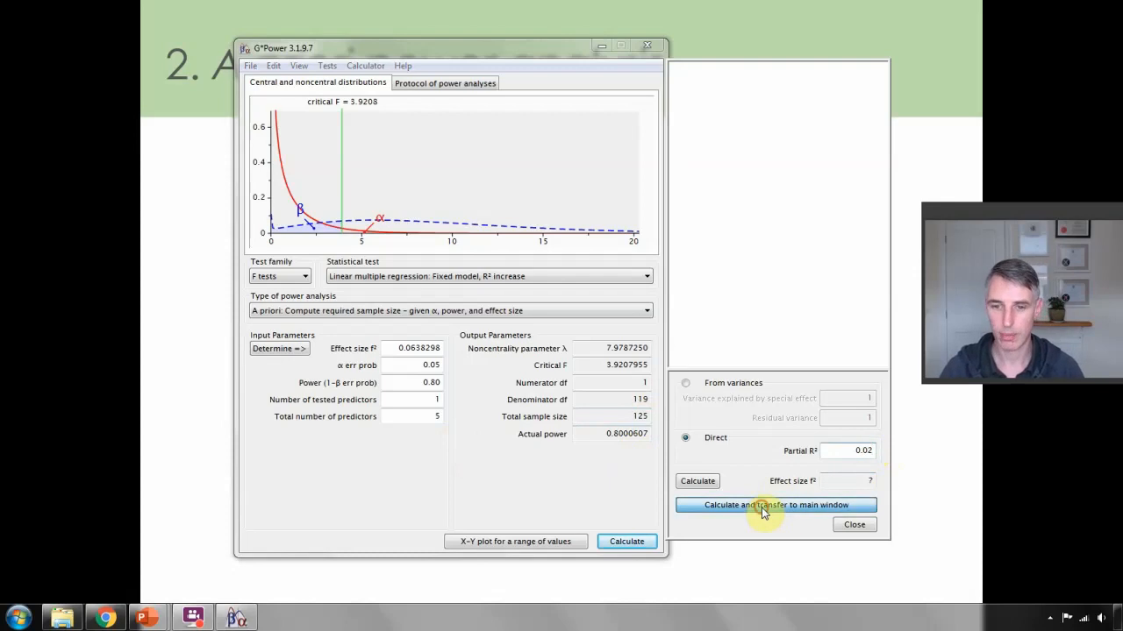
pyautogui.click(625, 541)
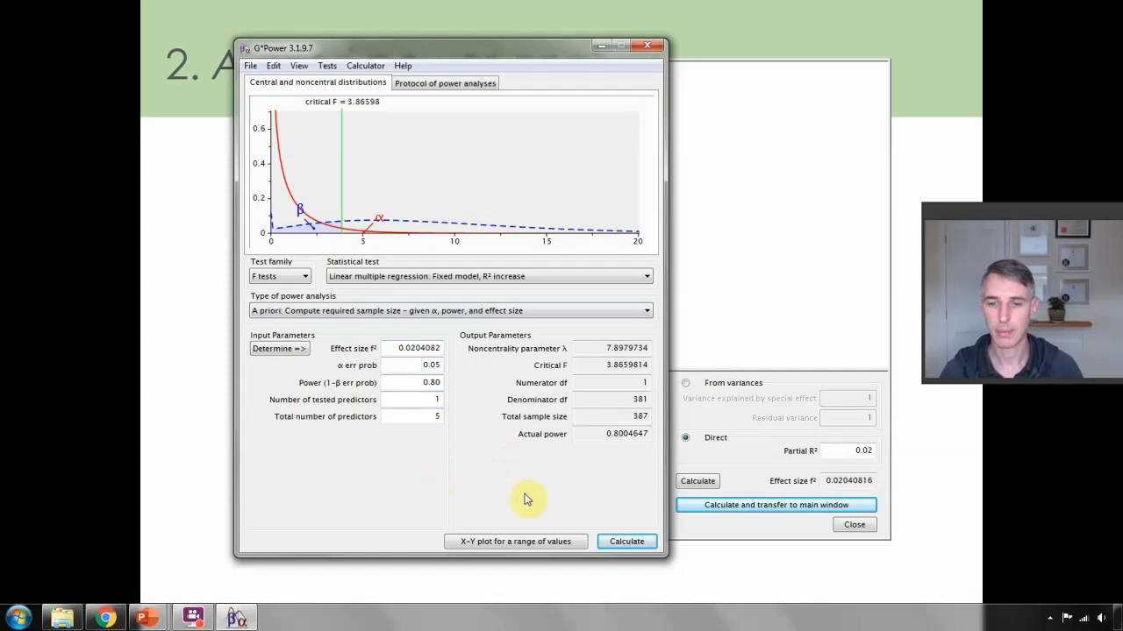
# - Minimize G*Power to return to the PowerPoint slideshow and advance to the "3. Sensitivity power analysis" slide
pyautogui.click(598, 47)
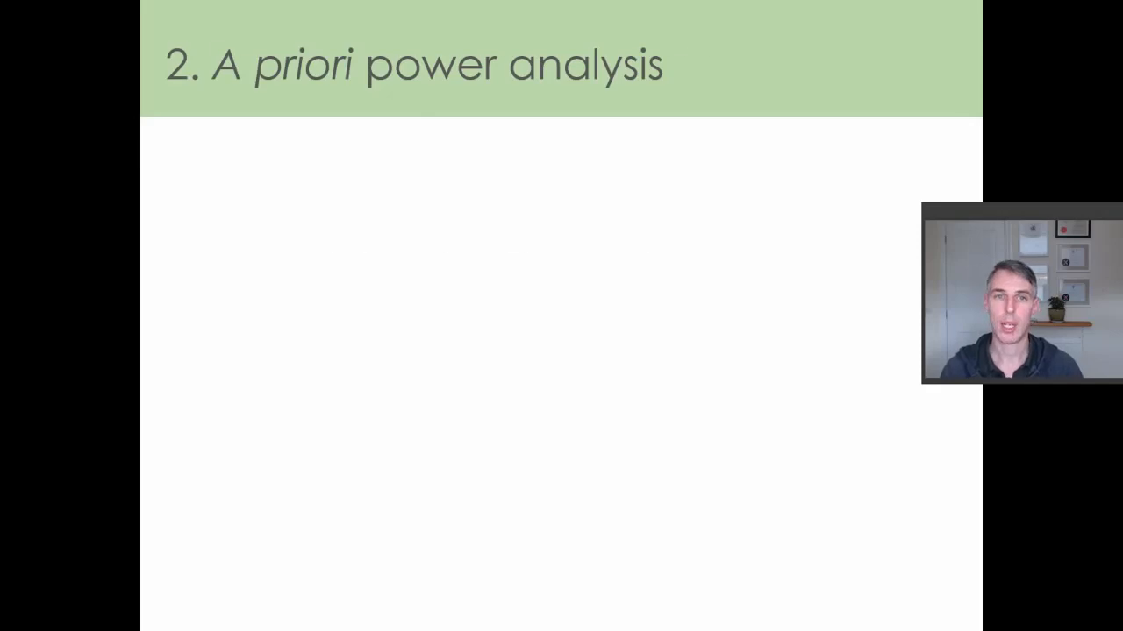
pyautogui.press('Right')
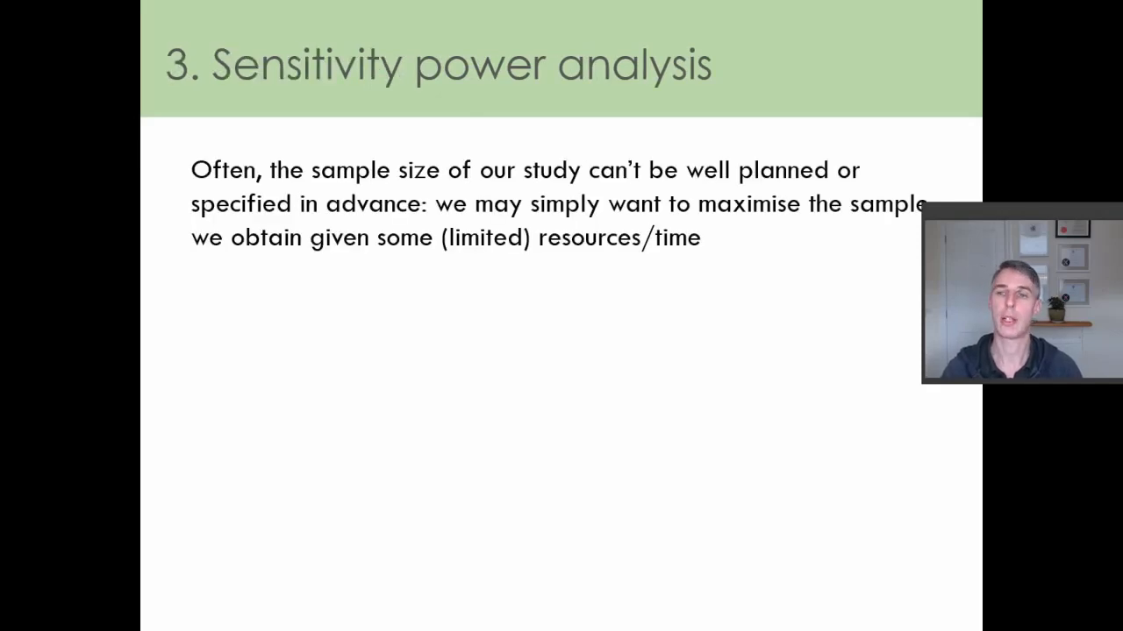
pyautogui.click(1023, 214)
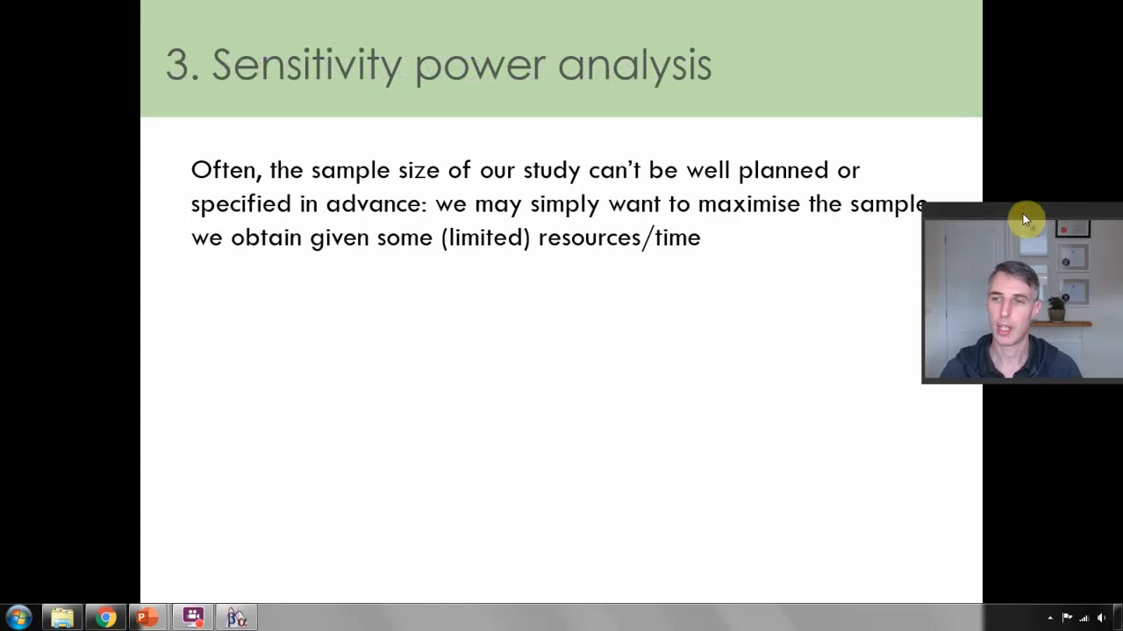
pyautogui.moveTo(1024, 219); pyautogui.dragTo(1024, 235)
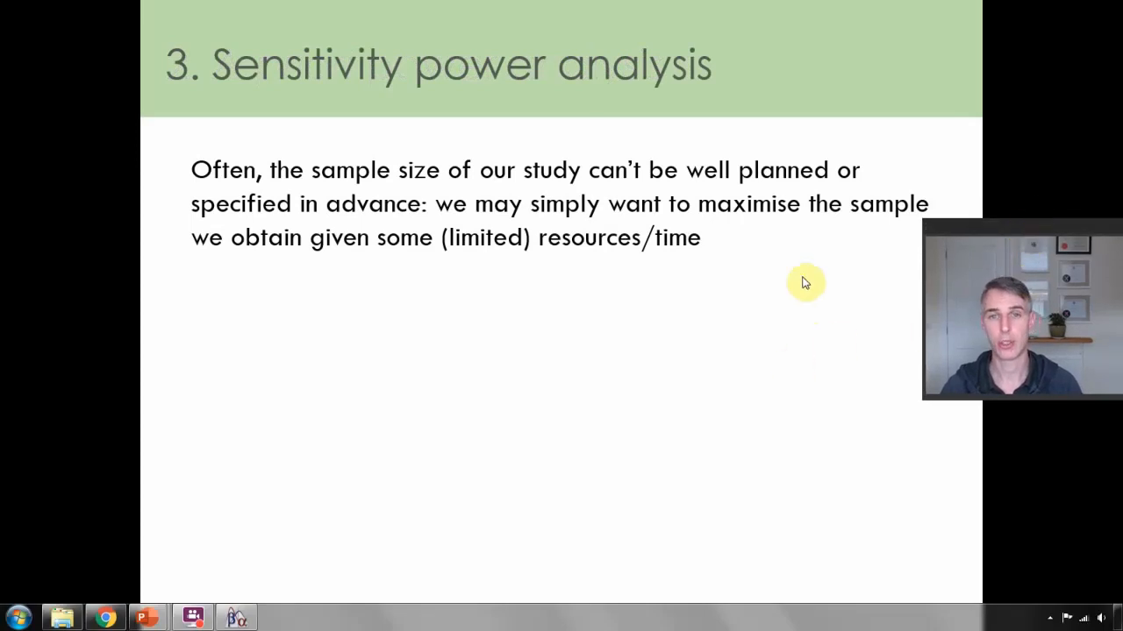
pyautogui.click(885, 505)
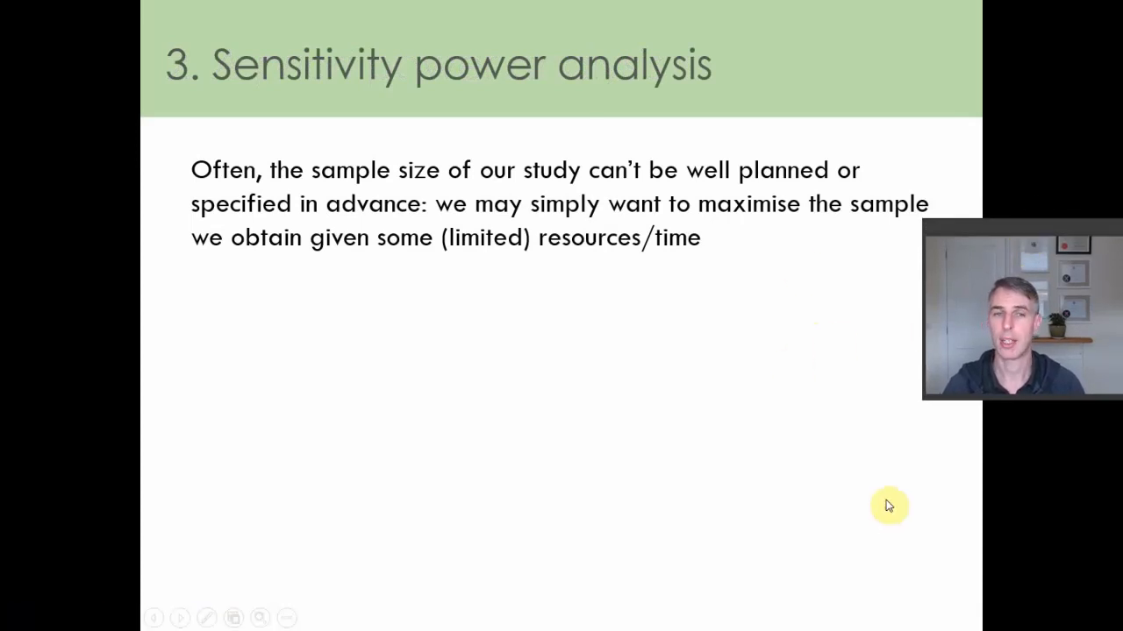
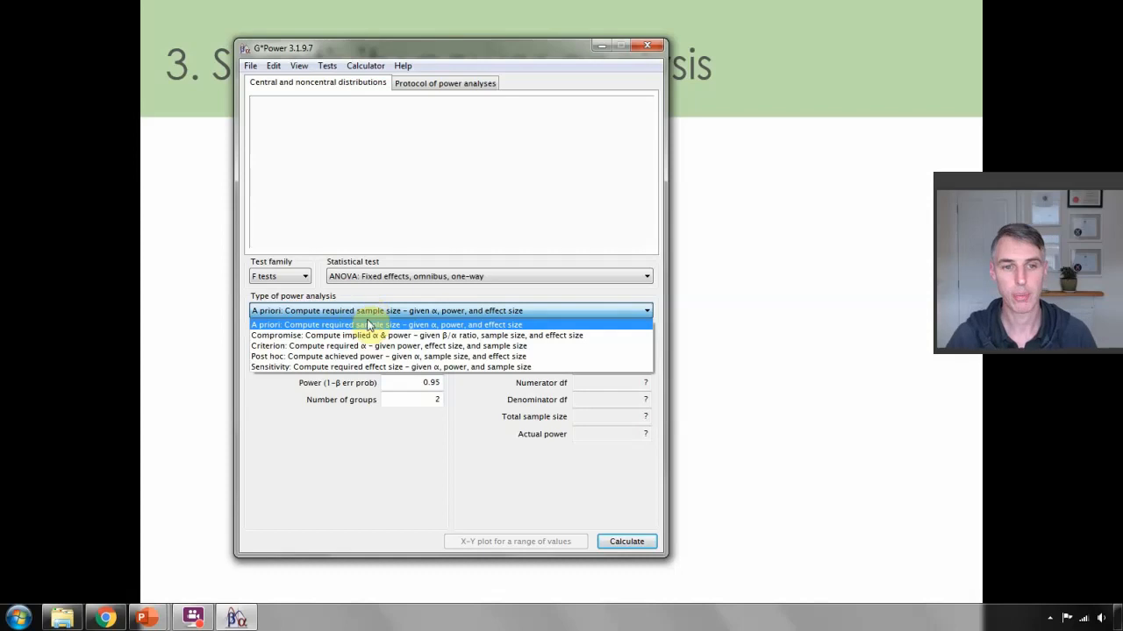
# - Switch the one-way ANOVA to a sensitivity analysis that computes the required effect size, and set the power to 0.80
pyautogui.click(369, 367)
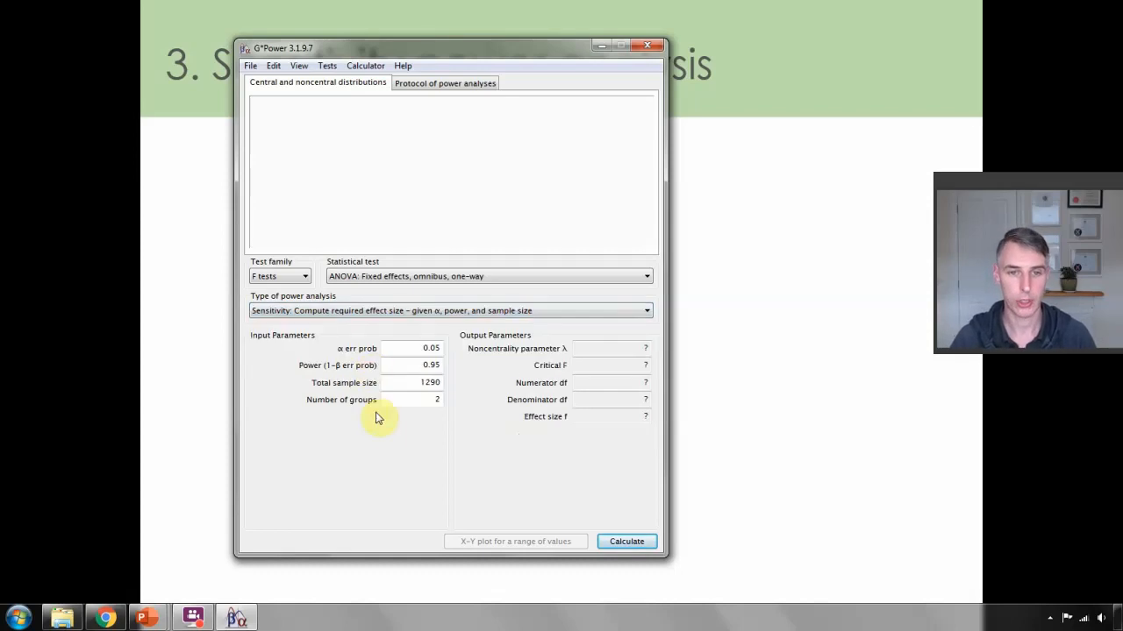
pyautogui.click(440, 365)
pyautogui.press('BackSpace')
pyautogui.press('BackSpace')
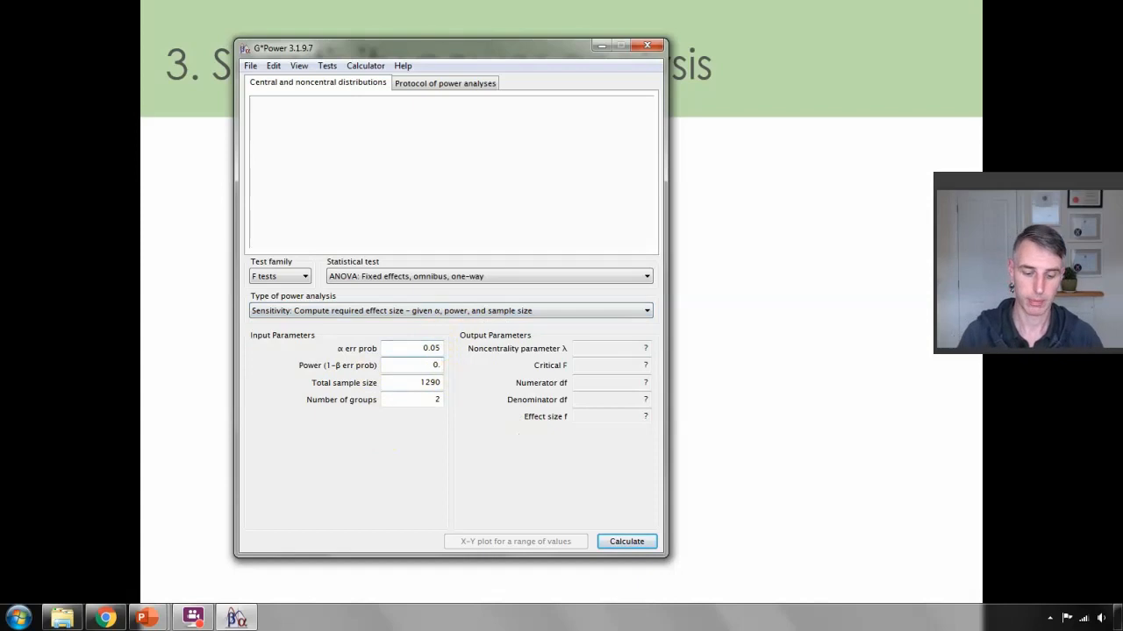
pyautogui.write('80')
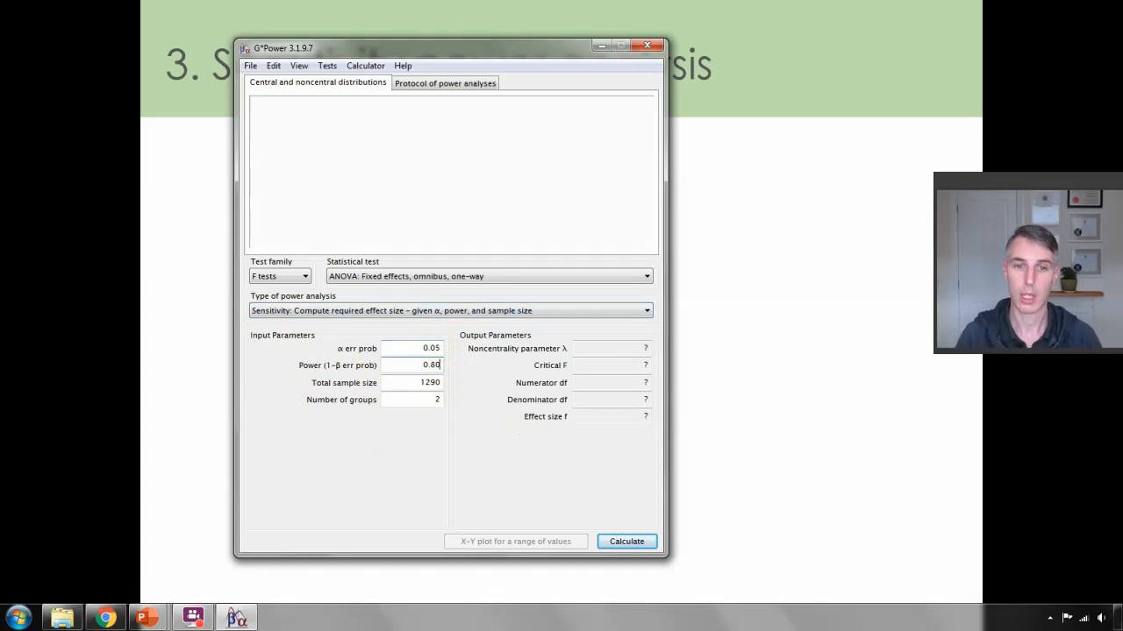
# - Set the total sample size to 100 and calculate the required effect size for the one-way ANOVA
pyautogui.doubleClick(414, 383)
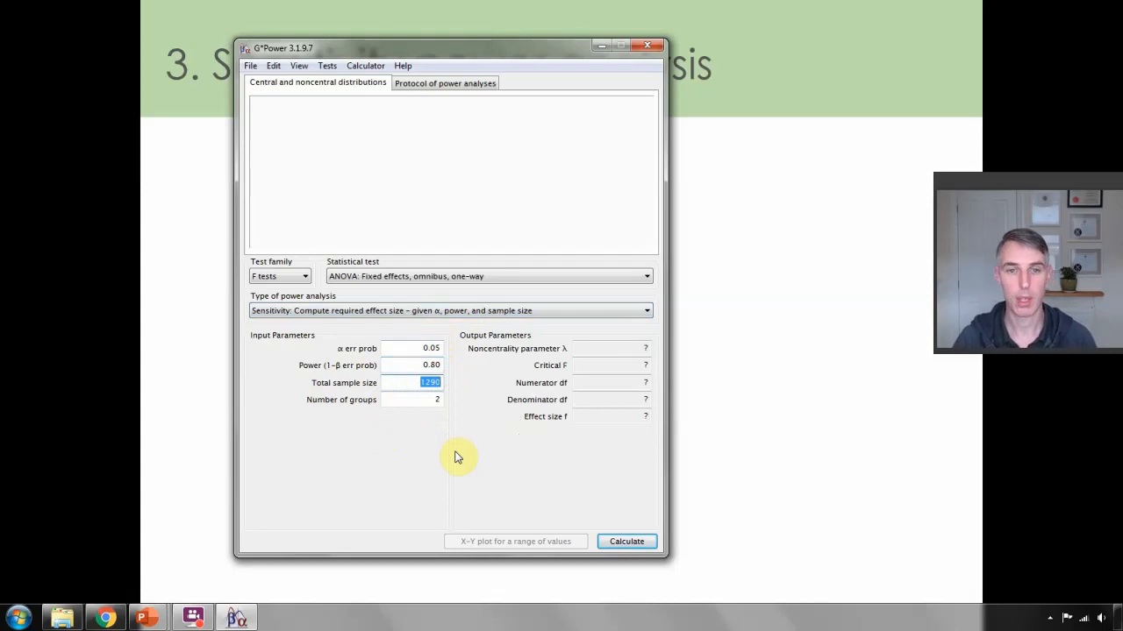
pyautogui.write('100')
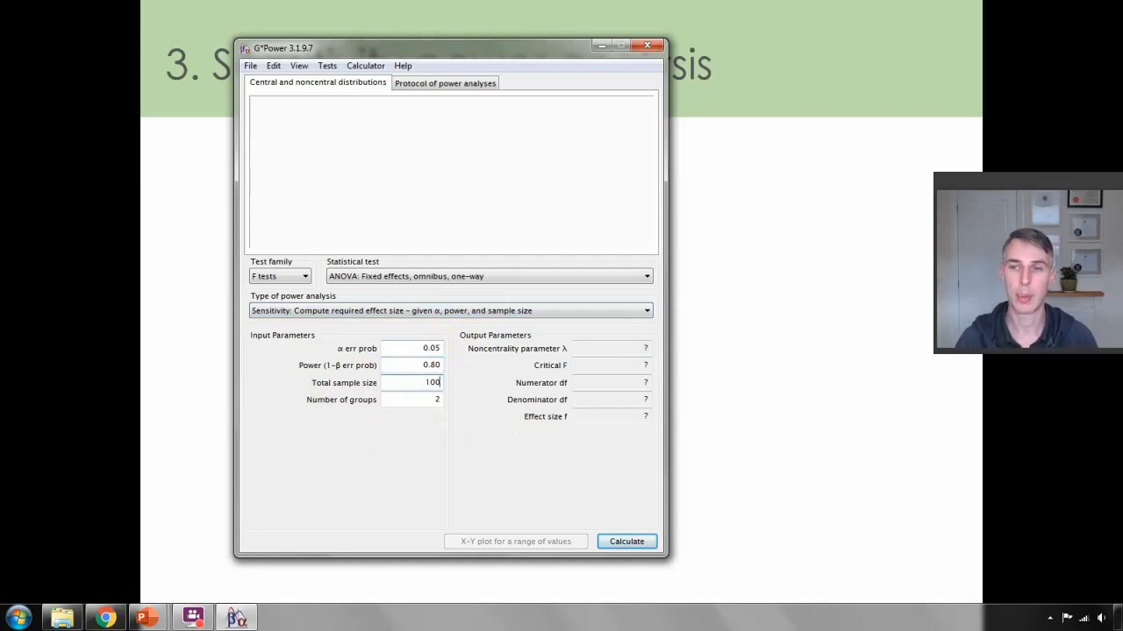
pyautogui.click(624, 541)
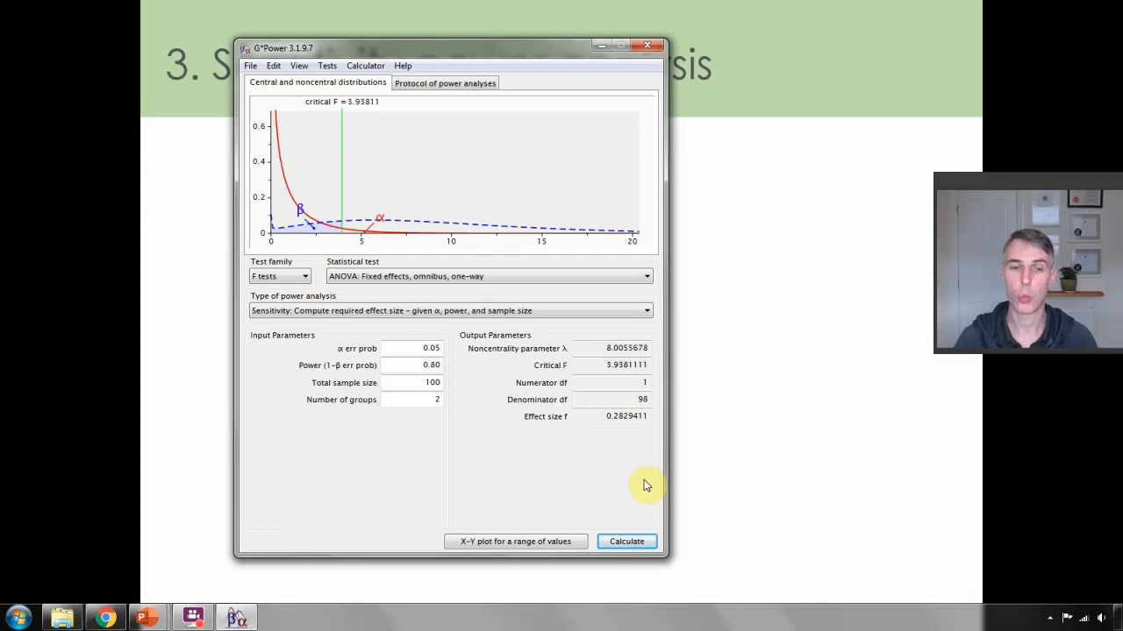
# - Copy the calculated effect size f, switch to Chrome, and convert it from f in the Psychometrica effect size transformation
pyautogui.doubleClick(624, 415)
pyautogui.hotkey('ctrl', 'c')
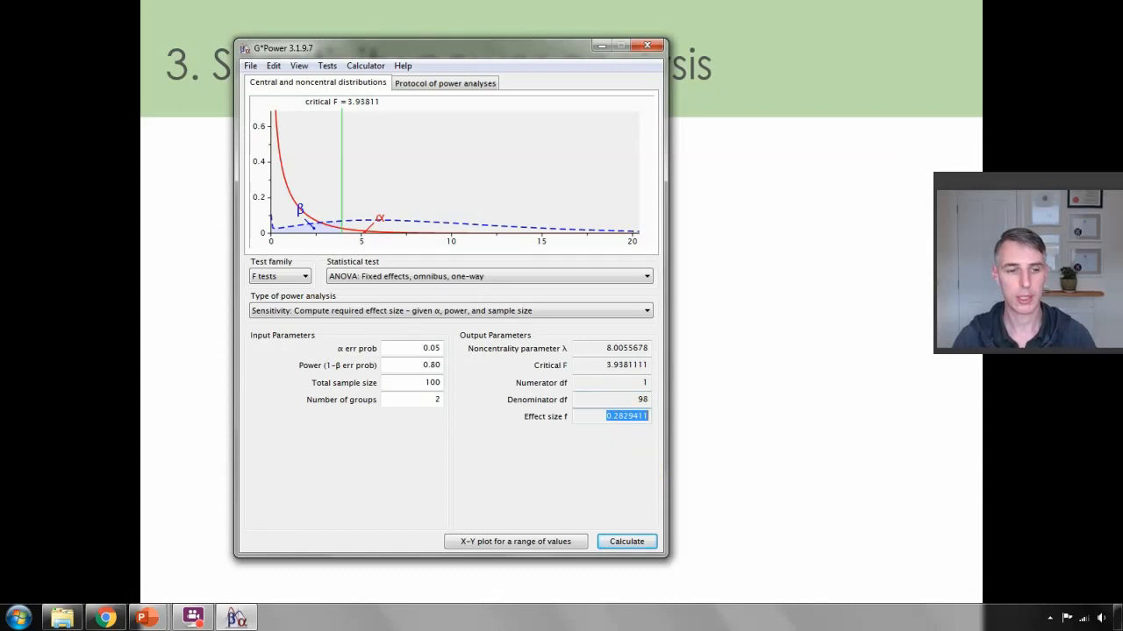
pyautogui.click(104, 618)
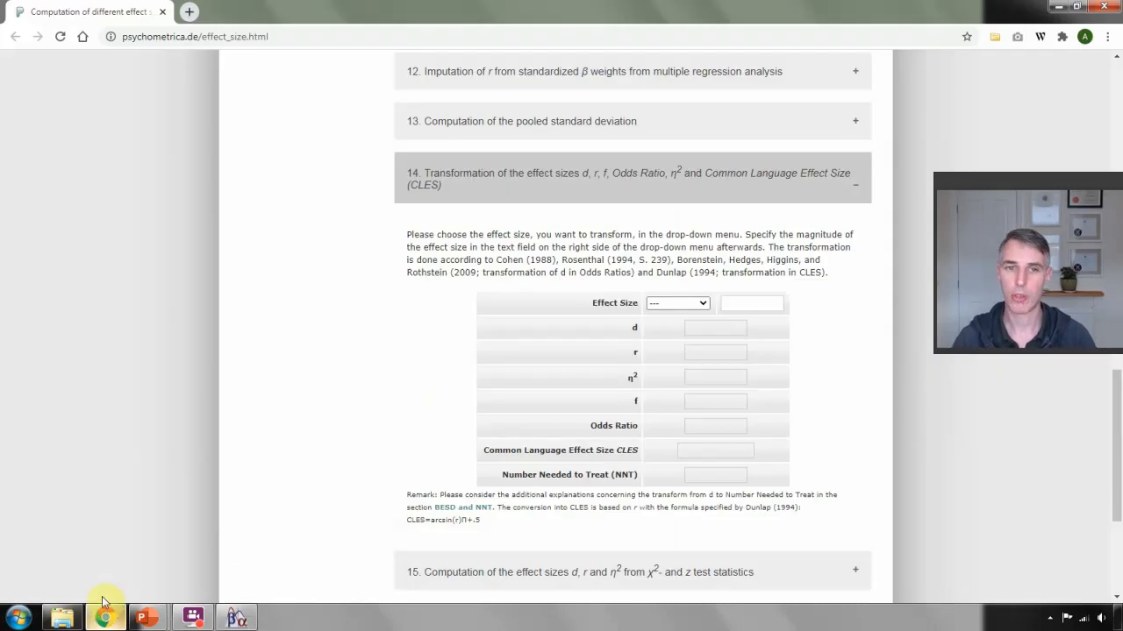
pyautogui.click(675, 304)
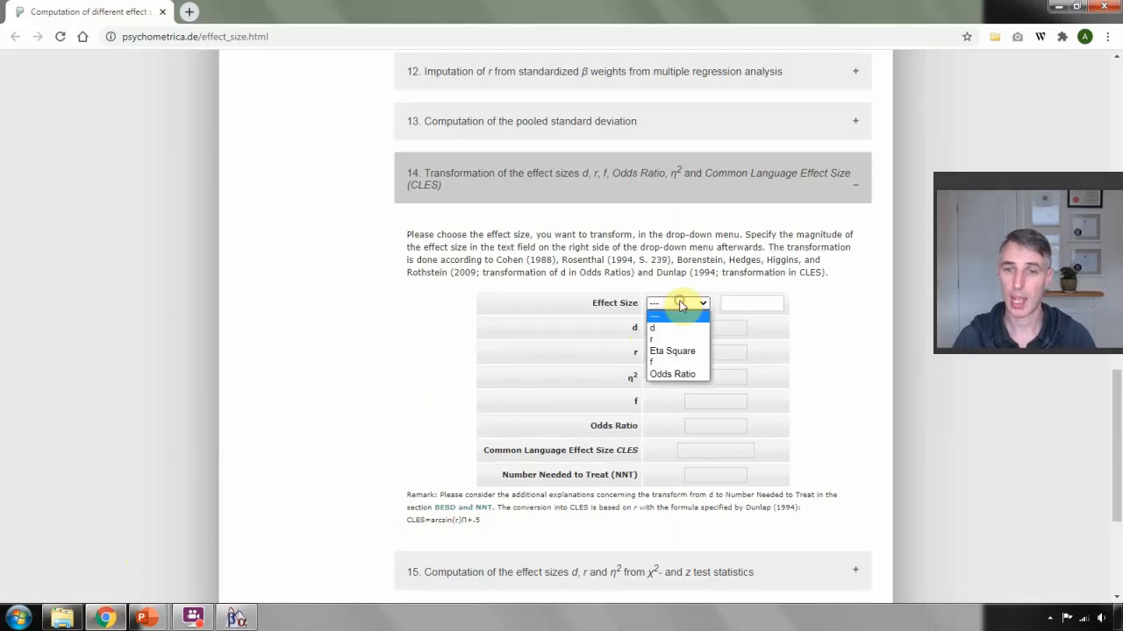
pyautogui.click(656, 363)
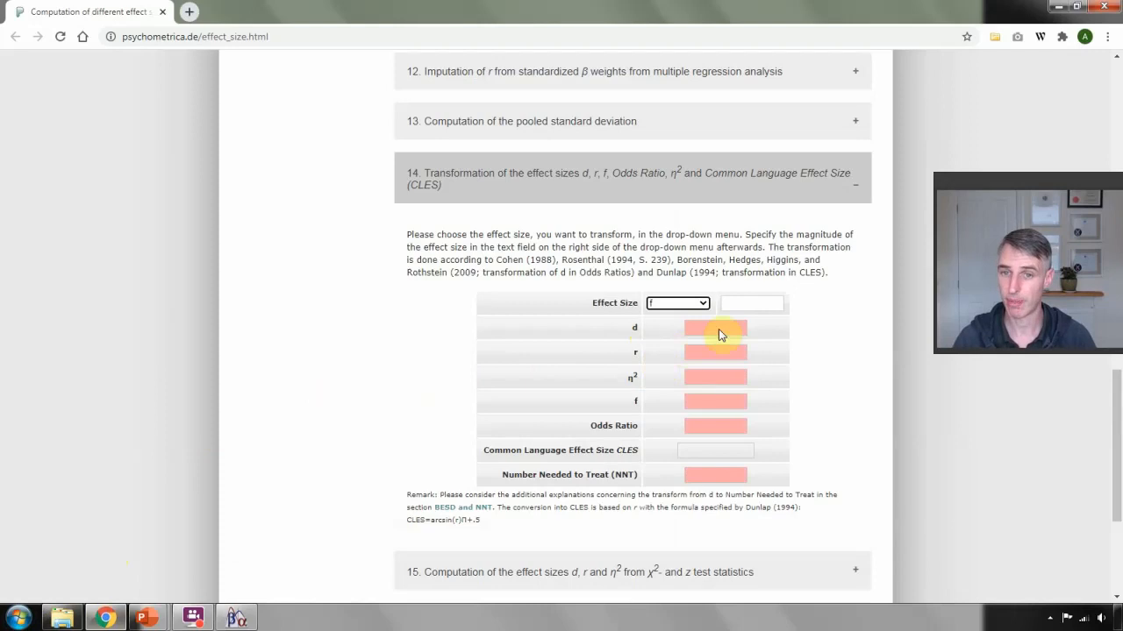
pyautogui.click(744, 300)
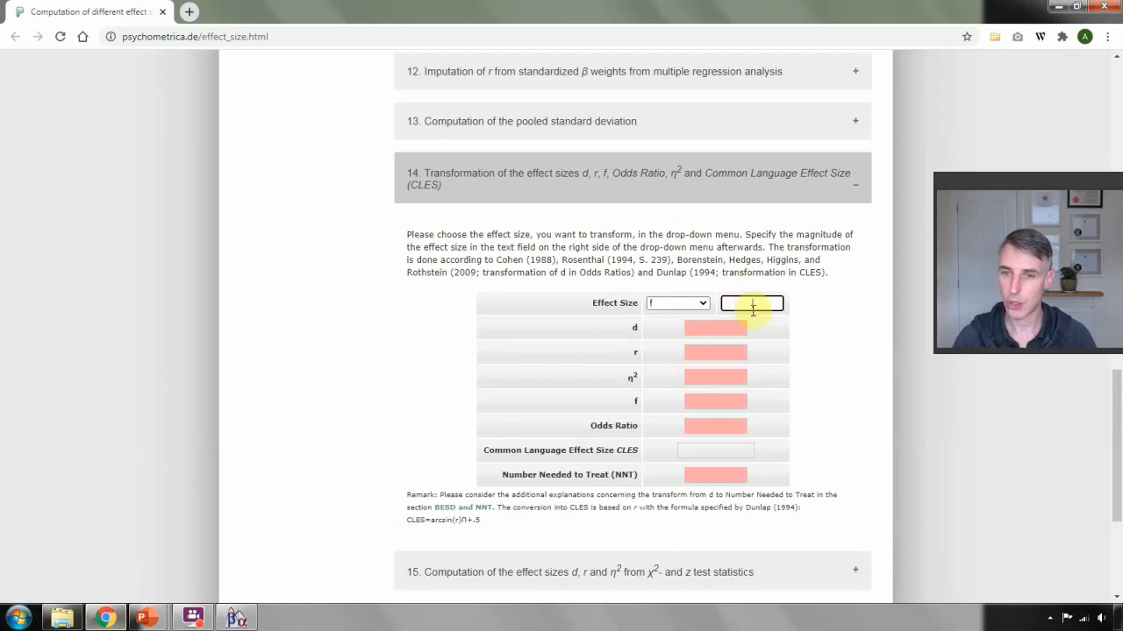
pyautogui.hotkey('ctrl', 'v')
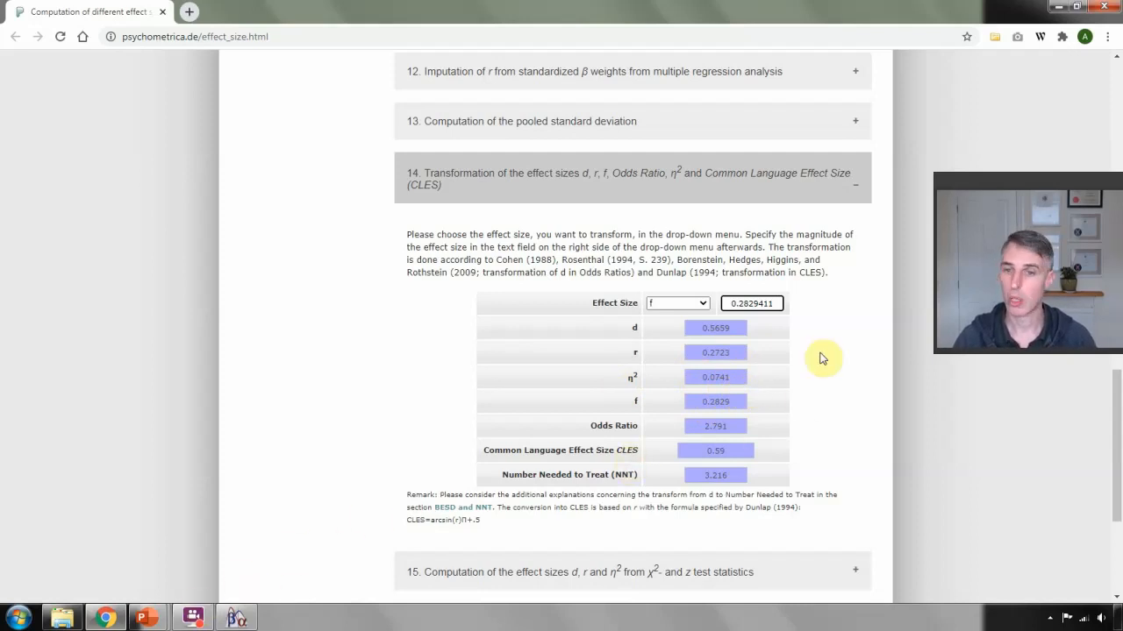
# - Convert an f of 0.21 in the effect size transformation, then return to G*Power
pyautogui.moveTo(778, 303); pyautogui.dragTo(744, 311)
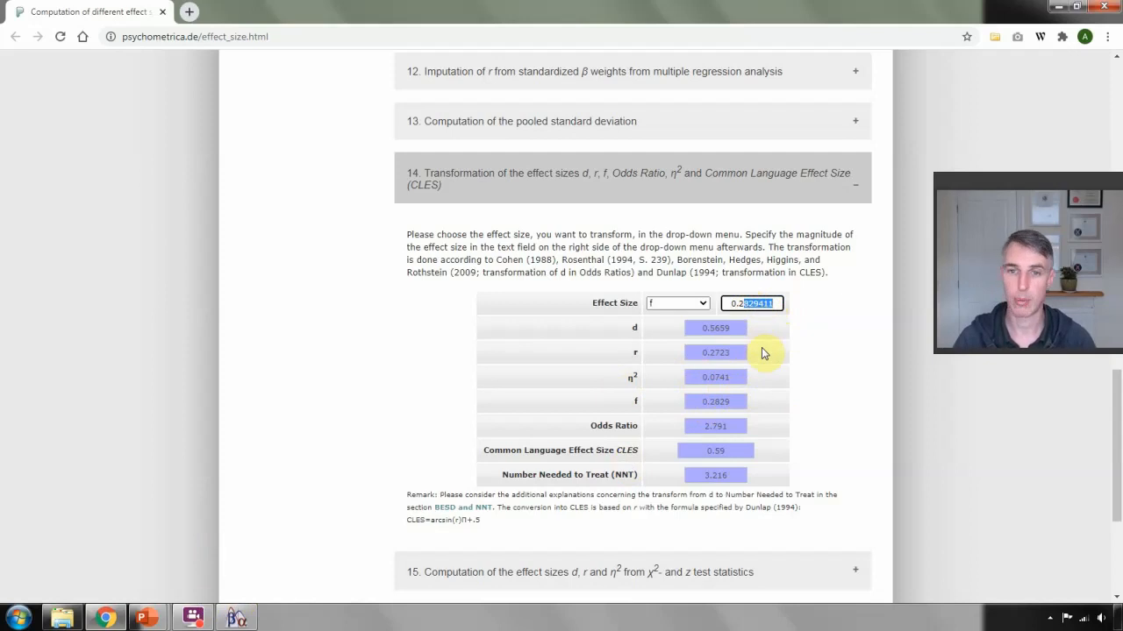
pyautogui.write('1')
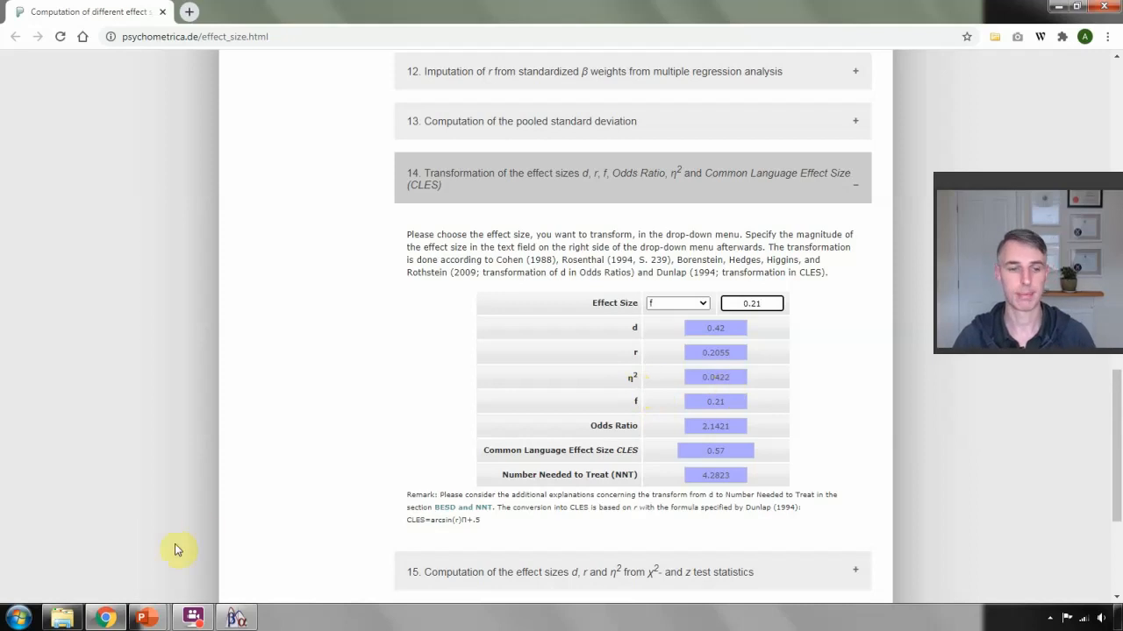
pyautogui.click(1058, 10)
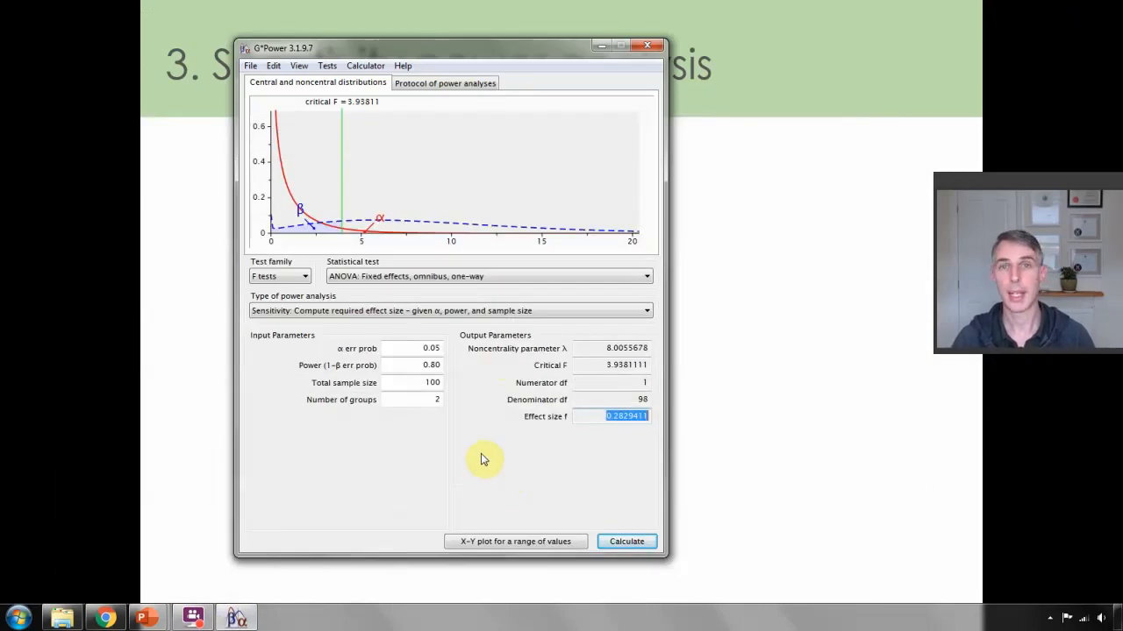
# - Reduce the one-way ANOVA's total sample size to 50 and recalculate the required effect size
pyautogui.moveTo(424, 383); pyautogui.dragTo(443, 384)
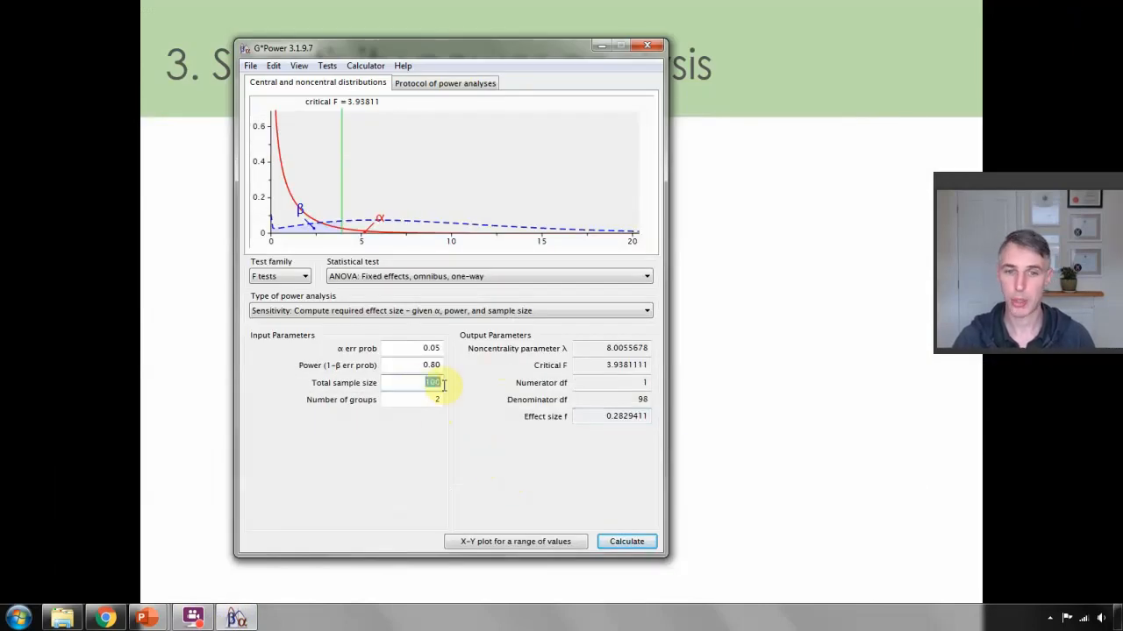
pyautogui.write('5')
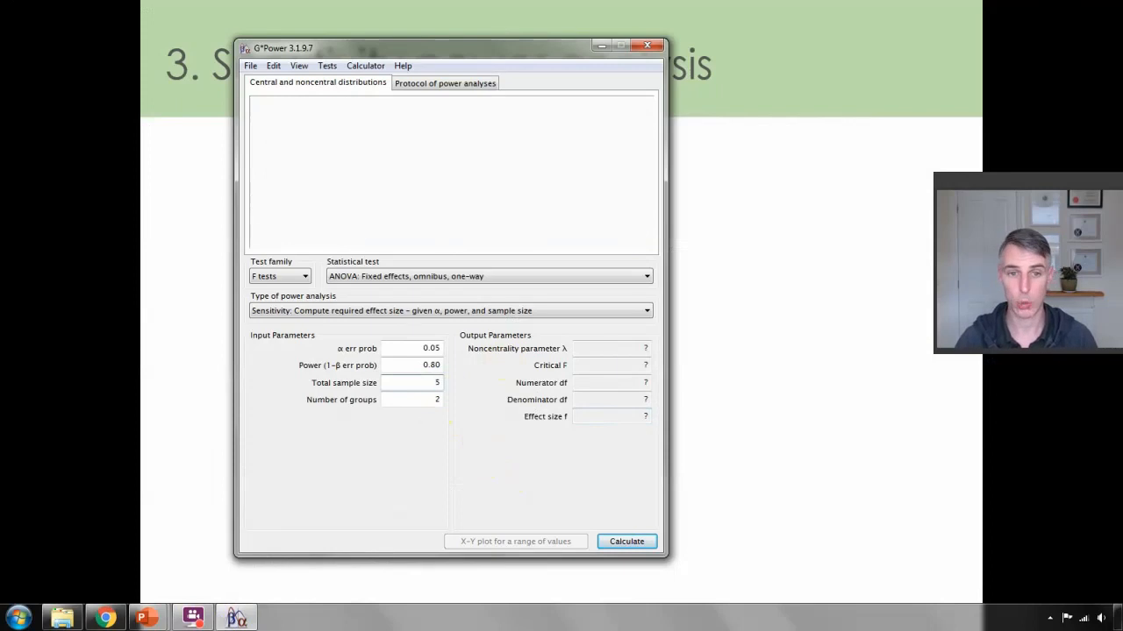
pyautogui.write('0')
pyautogui.click(628, 542)
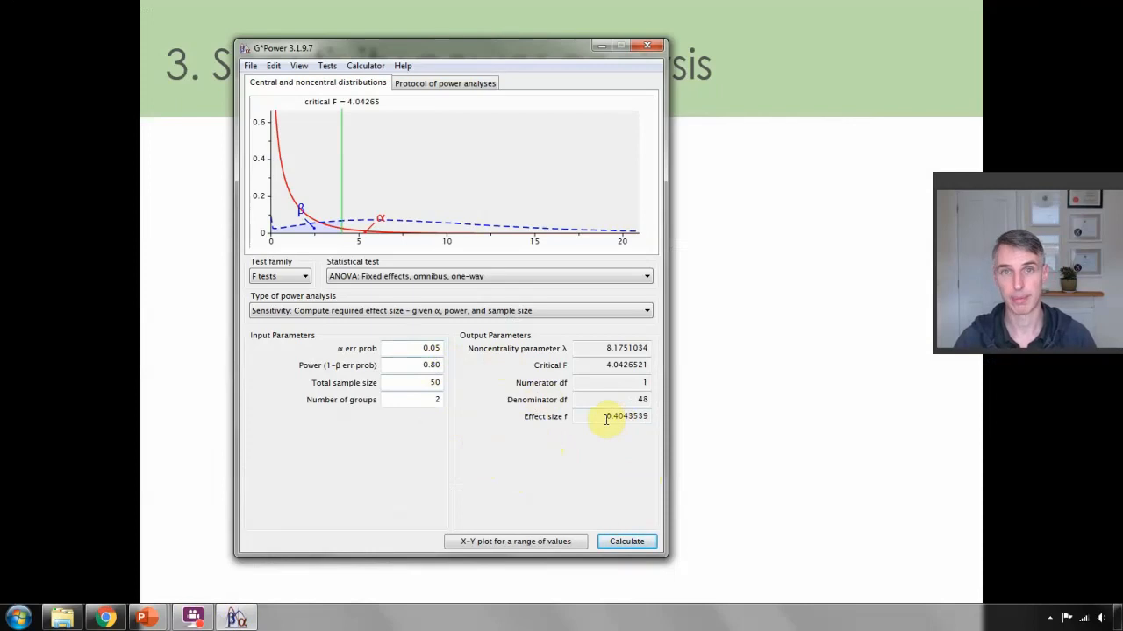
# - Copy the new effect size f, convert it in the Psychometrica calculator in Chrome, and return to G*Power
pyautogui.moveTo(602, 416); pyautogui.dragTo(660, 421)
pyautogui.hotkey('ctrl', 'c')
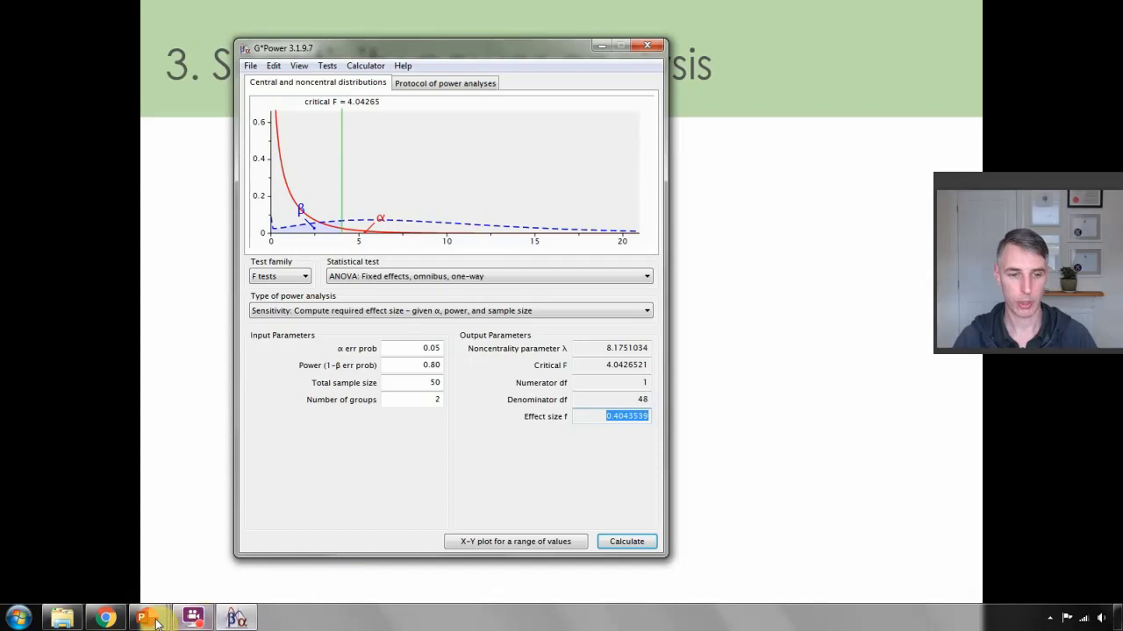
pyautogui.click(105, 618)
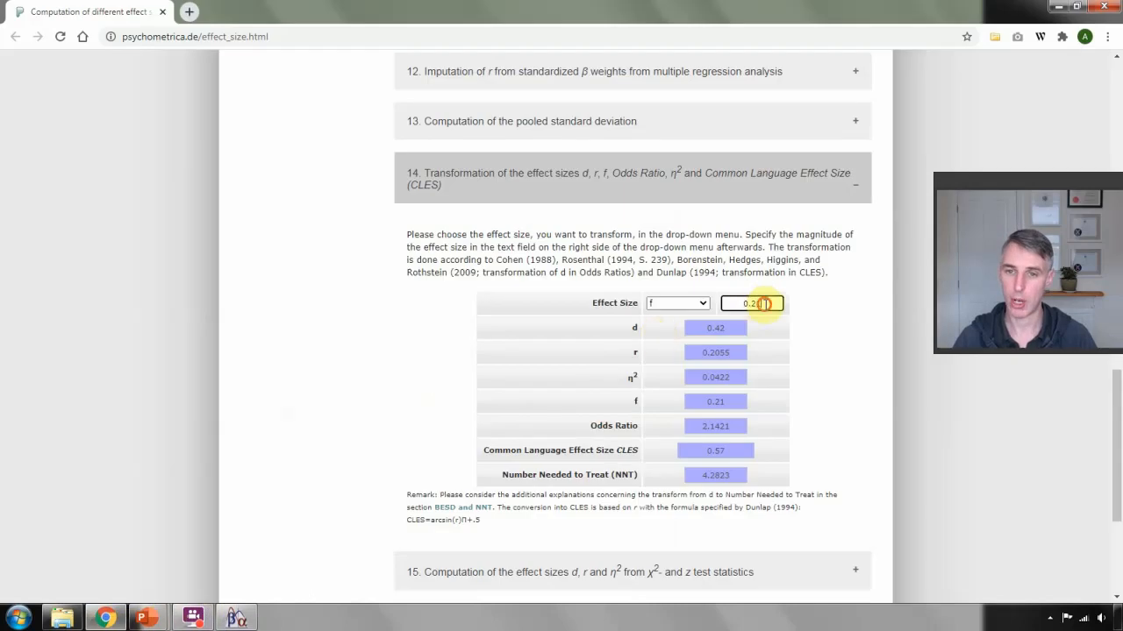
pyautogui.moveTo(765, 305); pyautogui.dragTo(734, 303)
pyautogui.hotkey('ctrl', 'v')
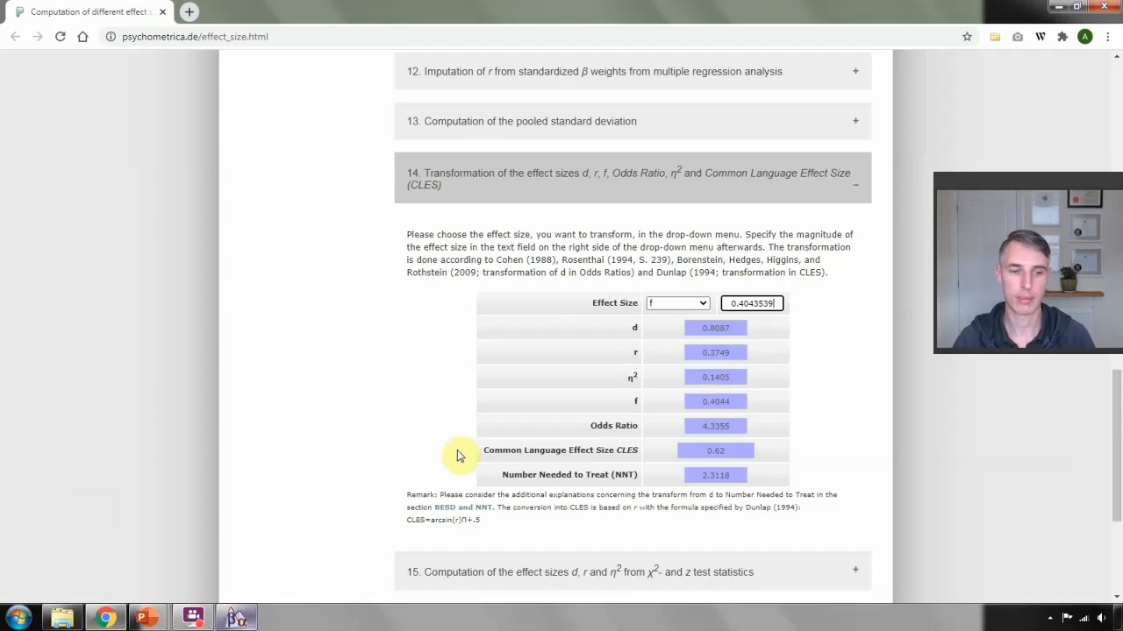
pyautogui.click(1058, 7)
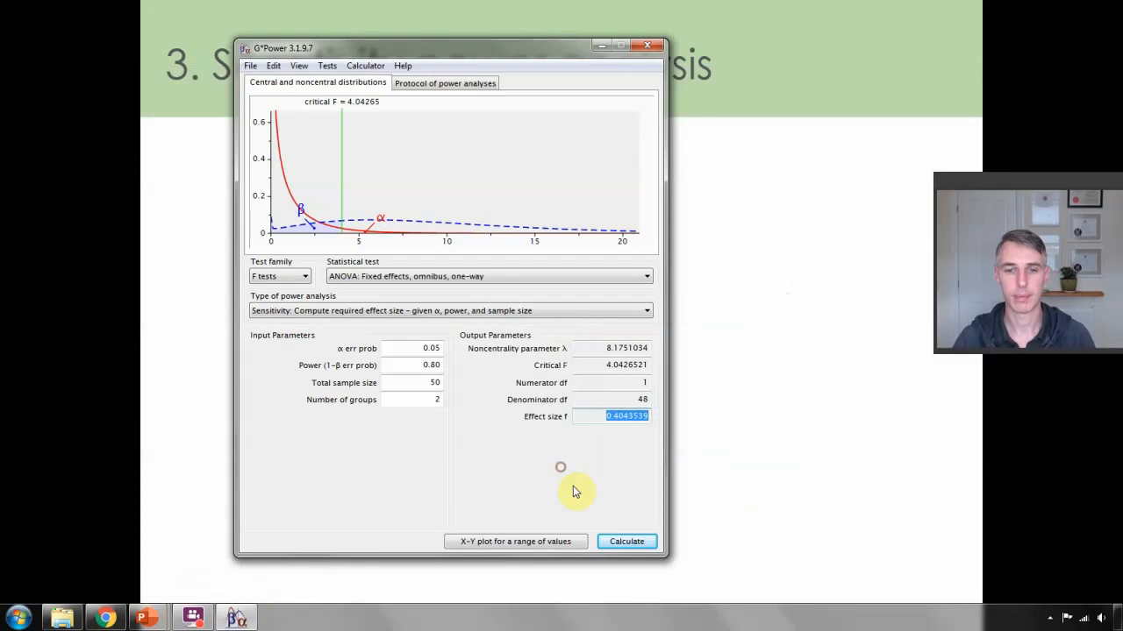
# - Change the test to ANOVA: Fixed effects, special, main effects and interactions, and calculate the effect size for a total sample of 100
pyautogui.click(390, 277)
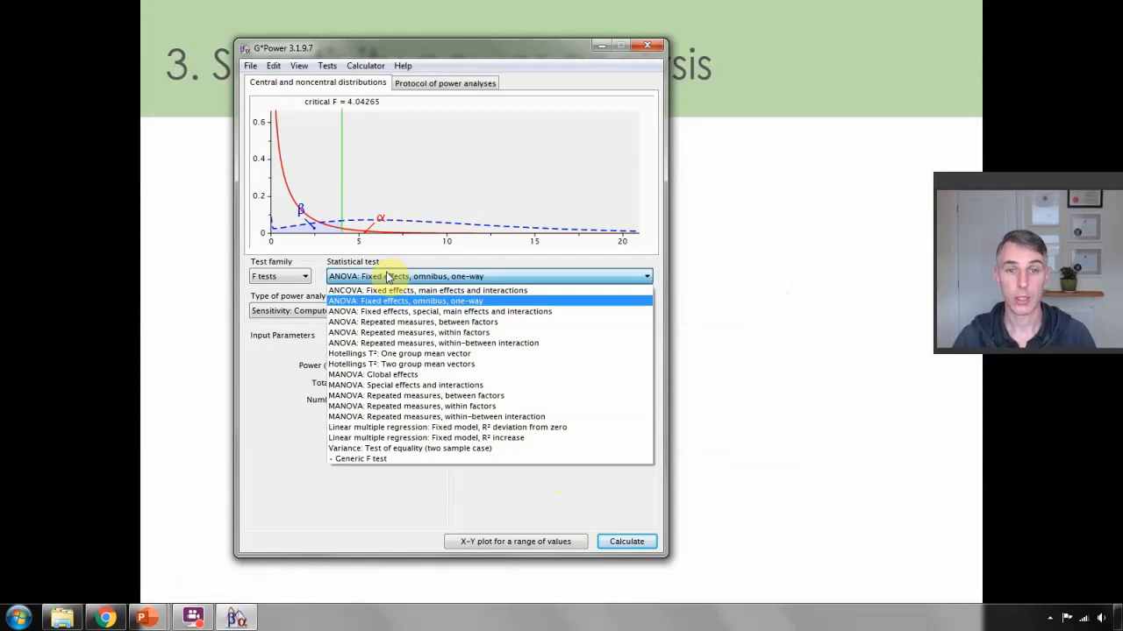
pyautogui.click(392, 312)
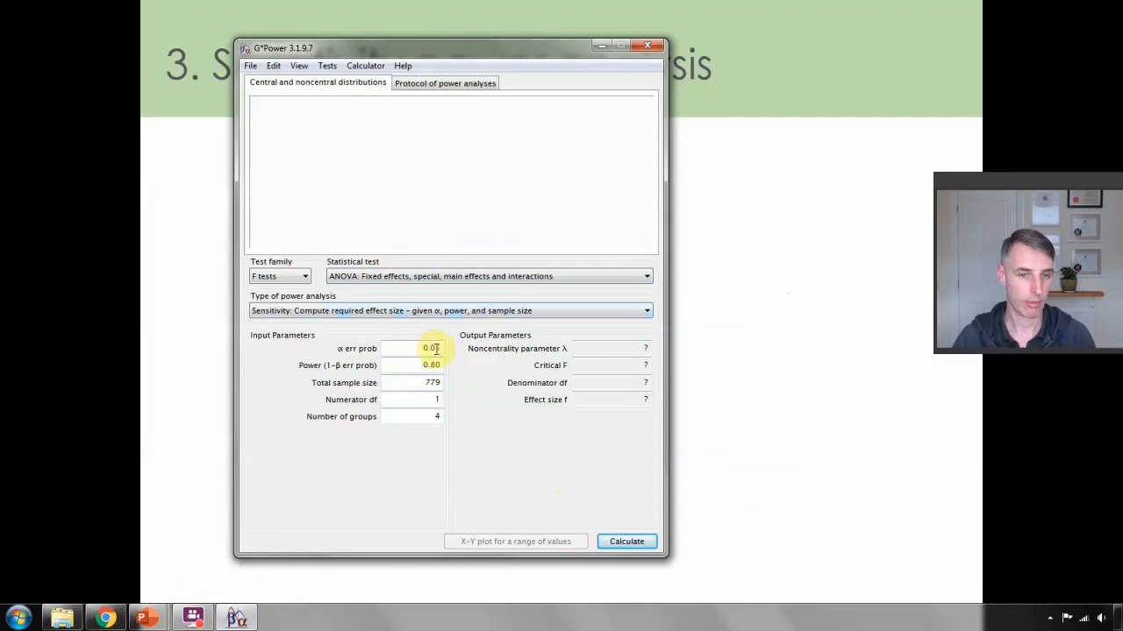
pyautogui.moveTo(421, 382); pyautogui.dragTo(451, 382)
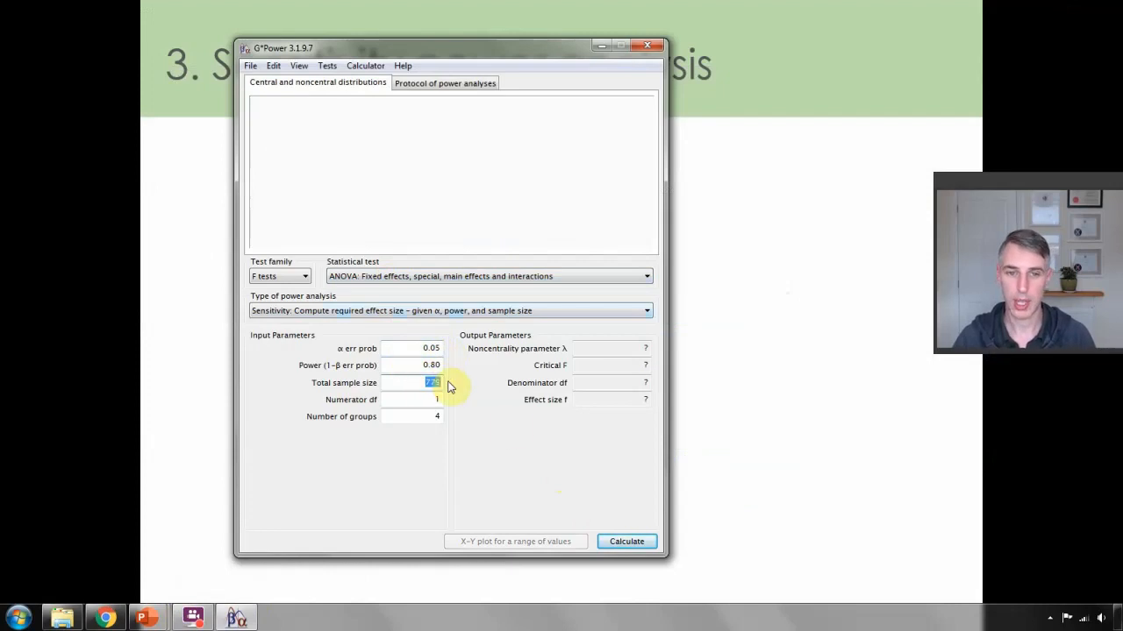
pyautogui.write('100')
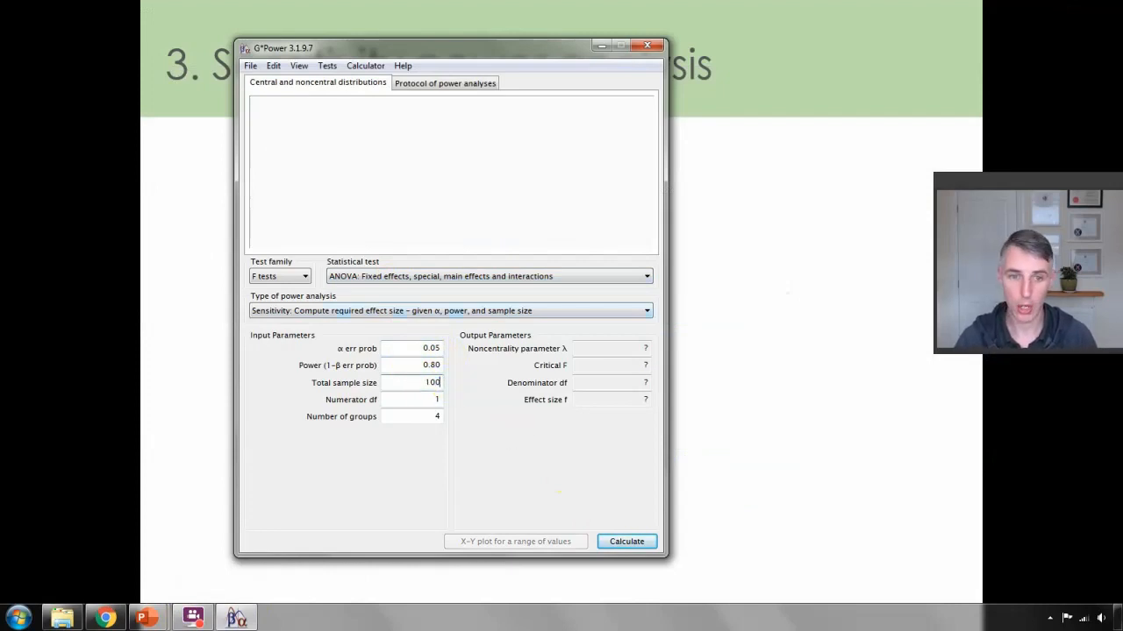
pyautogui.click(418, 399)
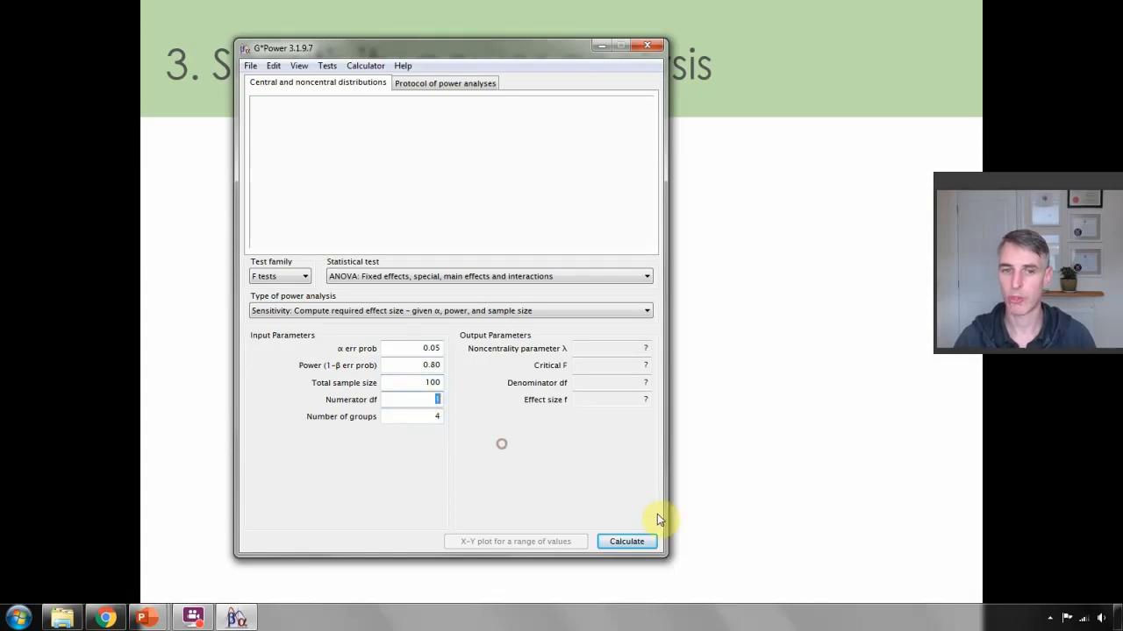
pyautogui.click(640, 542)
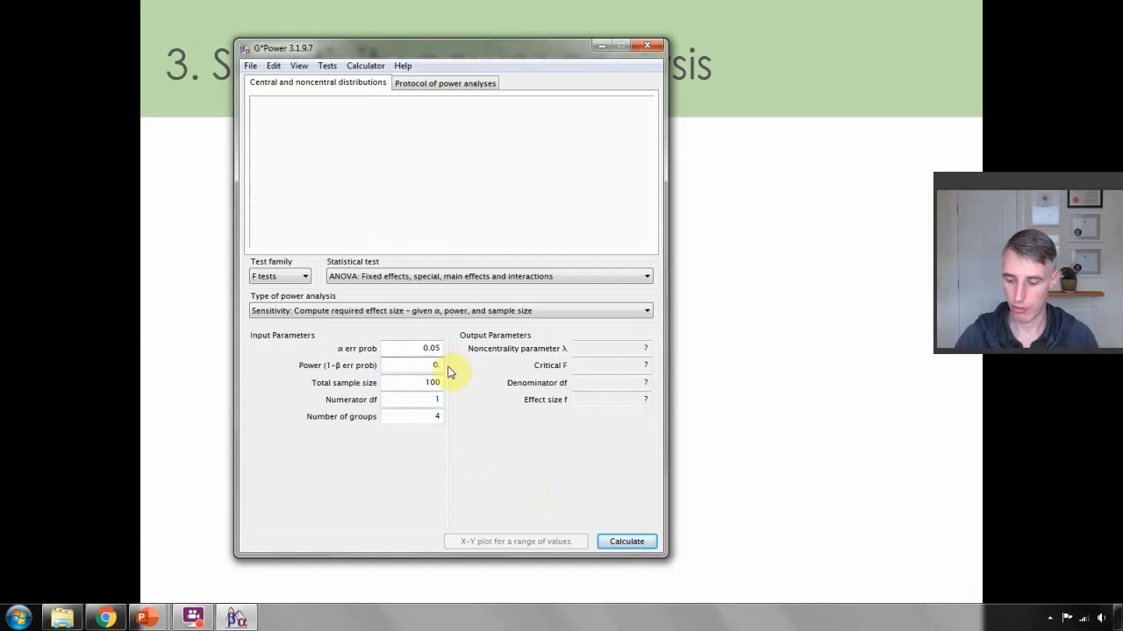
# - Raise the power to 0.95 and recalculate the required effect size for the main effects and interactions ANOVA
pyautogui.write('95')
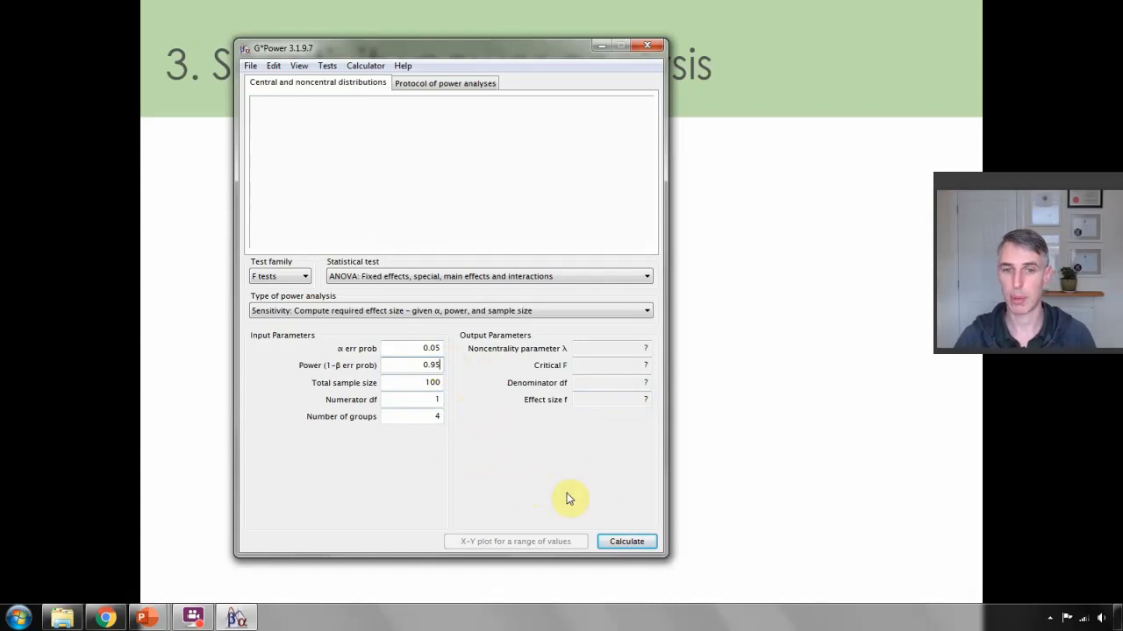
pyautogui.click(625, 541)
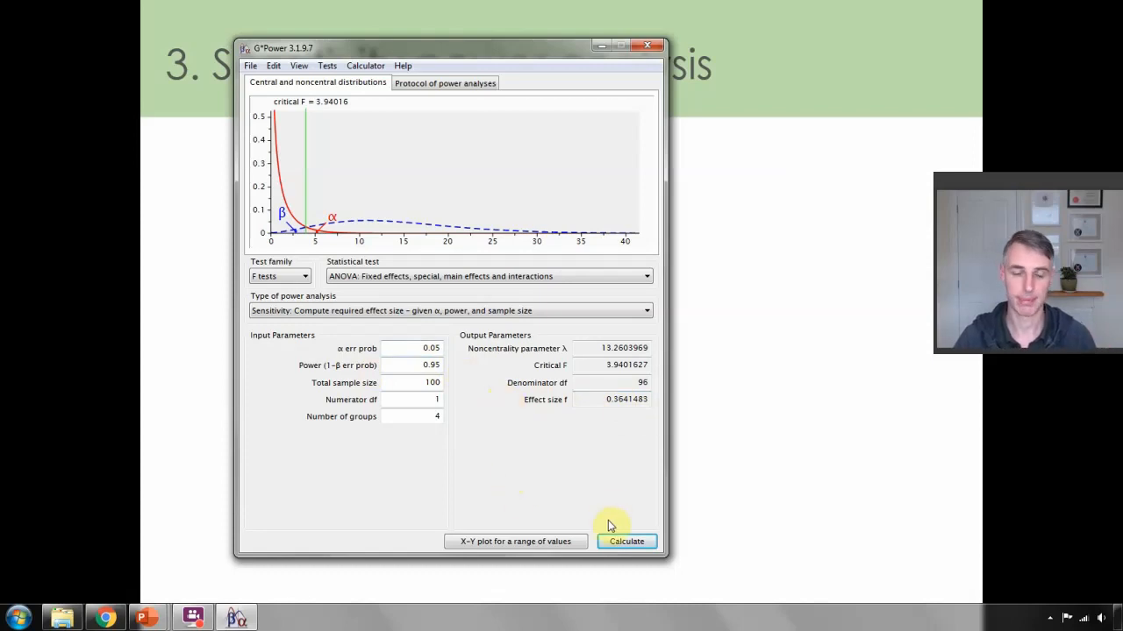
# - Set the power to 0.80 and the total sample size to 250, then recalculate the main effects and interactions ANOVA's required effect size
pyautogui.doubleClick(428, 382)
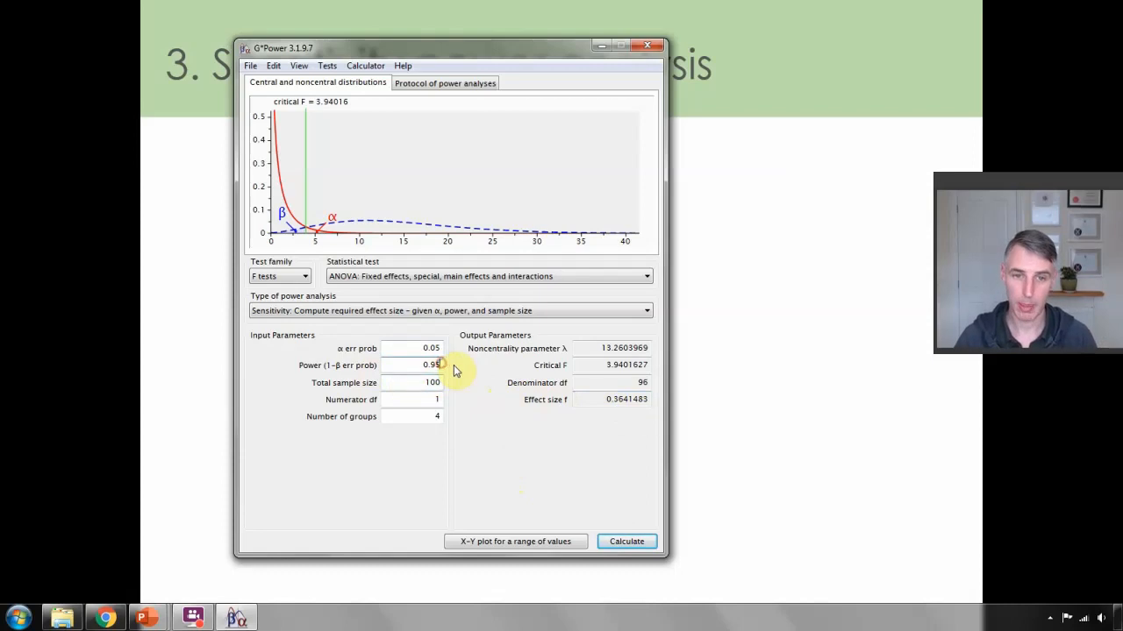
pyautogui.press('BackSpace')
pyautogui.press('BackSpace')
pyautogui.write('80')
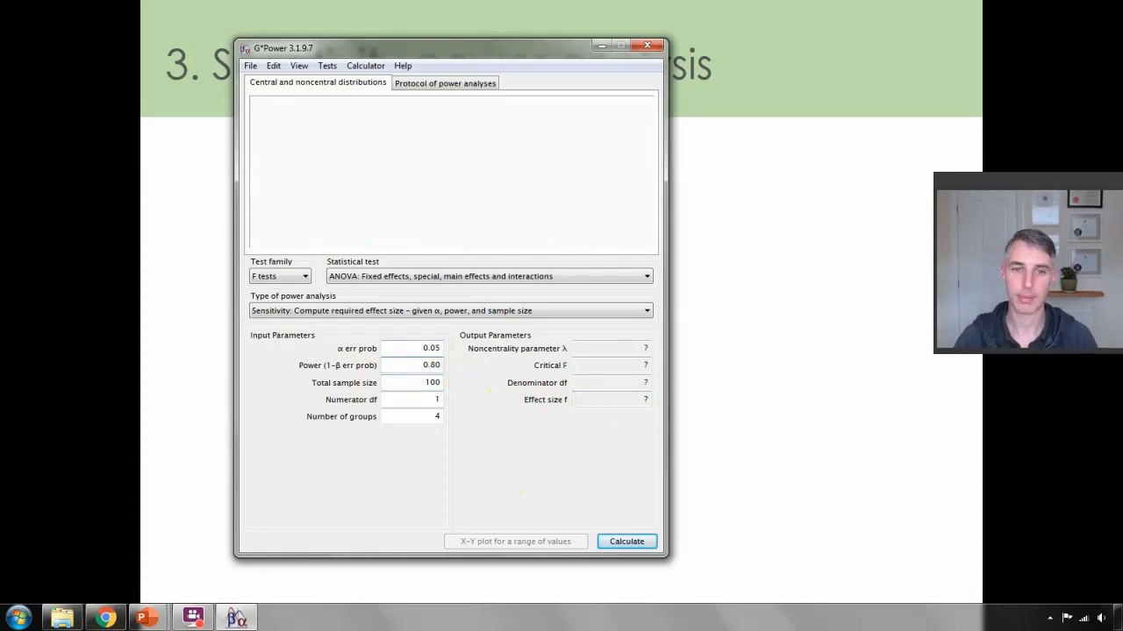
pyautogui.doubleClick(425, 382)
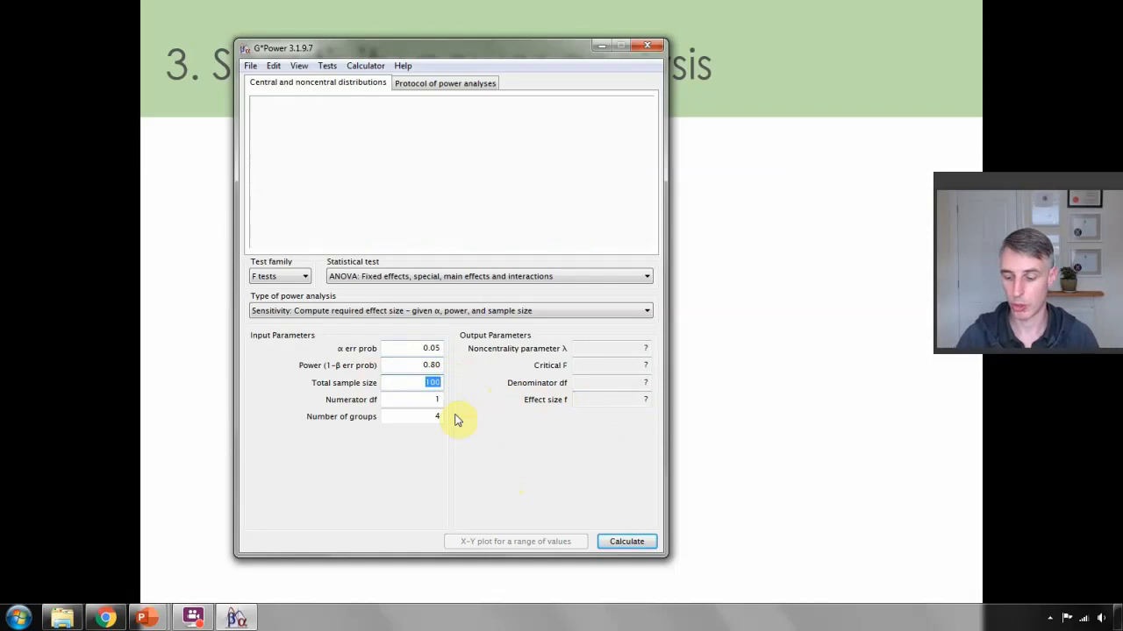
pyautogui.write('250')
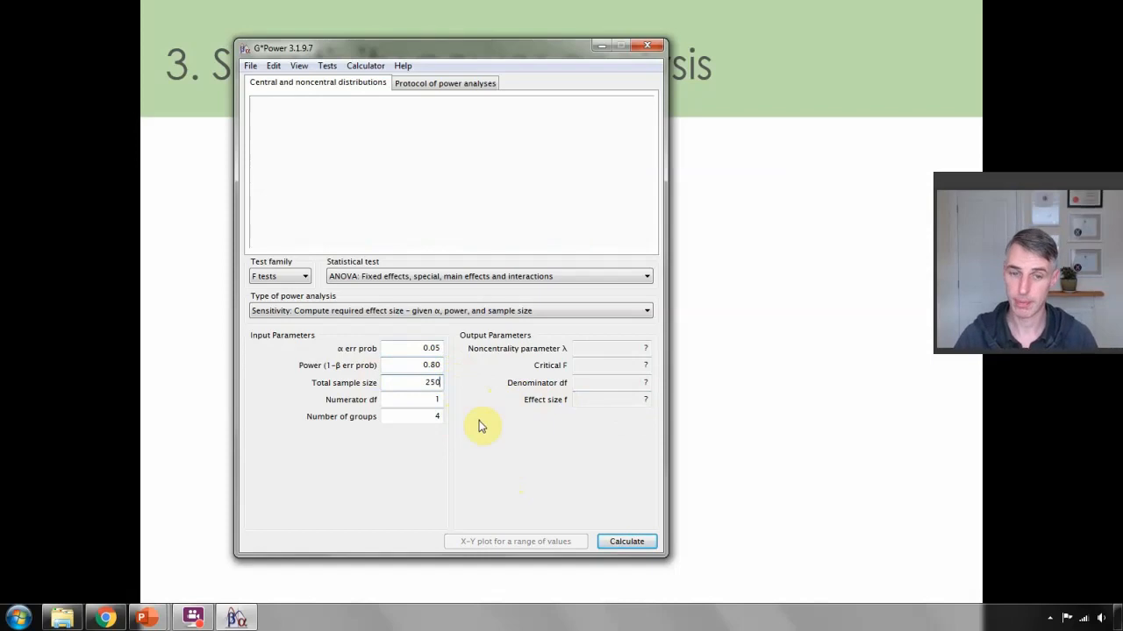
pyautogui.click(624, 545)
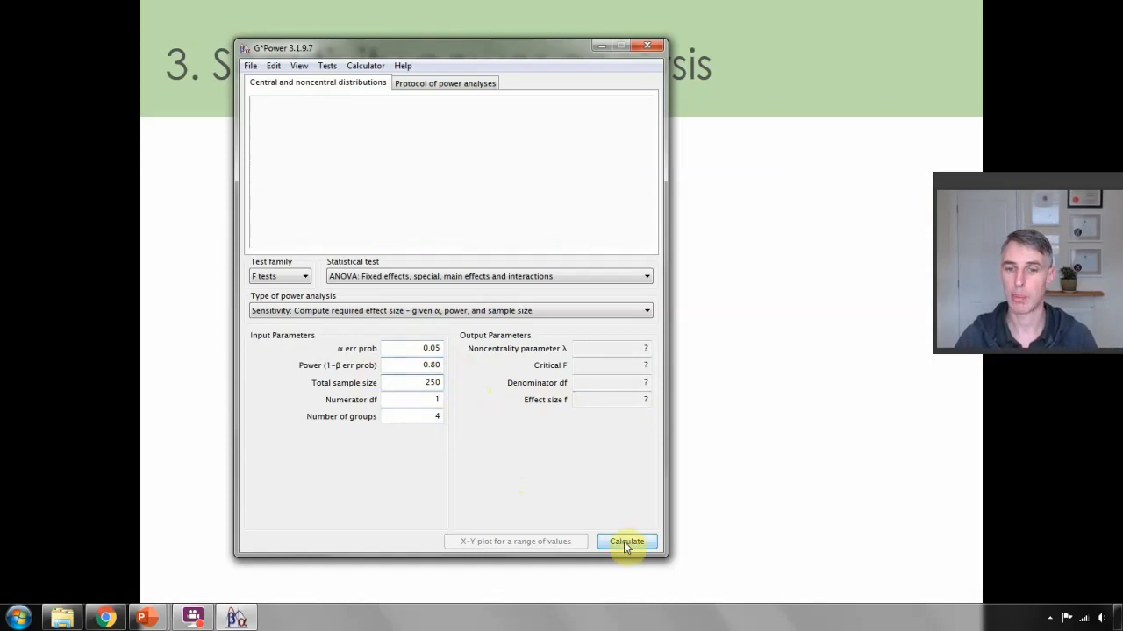
# - Copy the resulting effect size f, convert it in the Psychometrica calculator in Chrome, and return to G*Power
pyautogui.doubleClick(631, 398)
pyautogui.hotkey('ctrl', 'c')
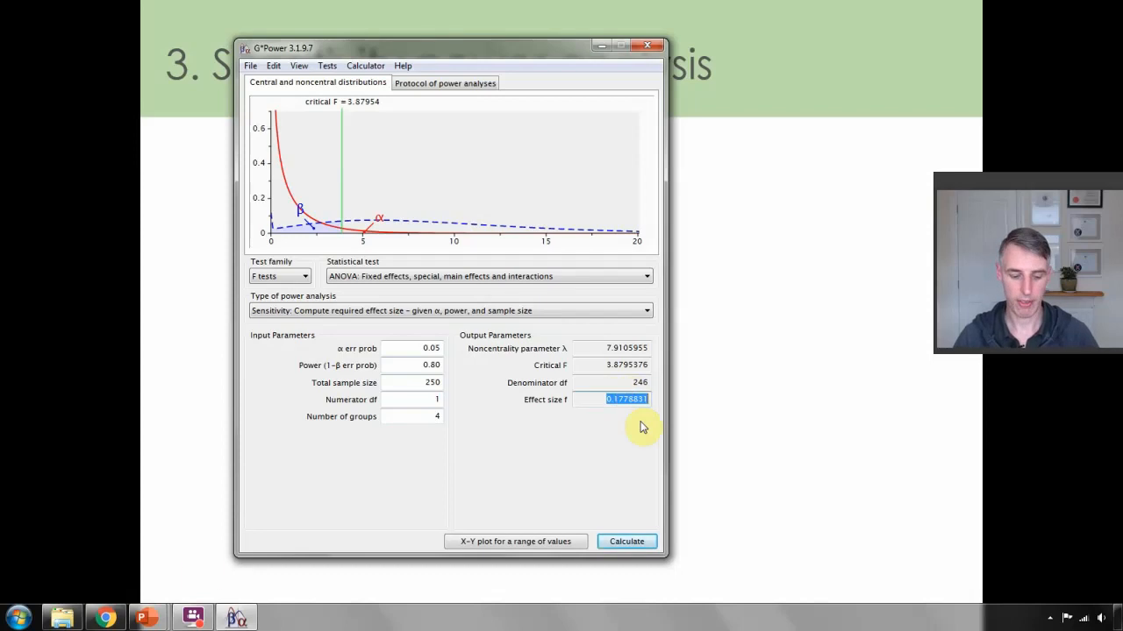
pyautogui.click(105, 617)
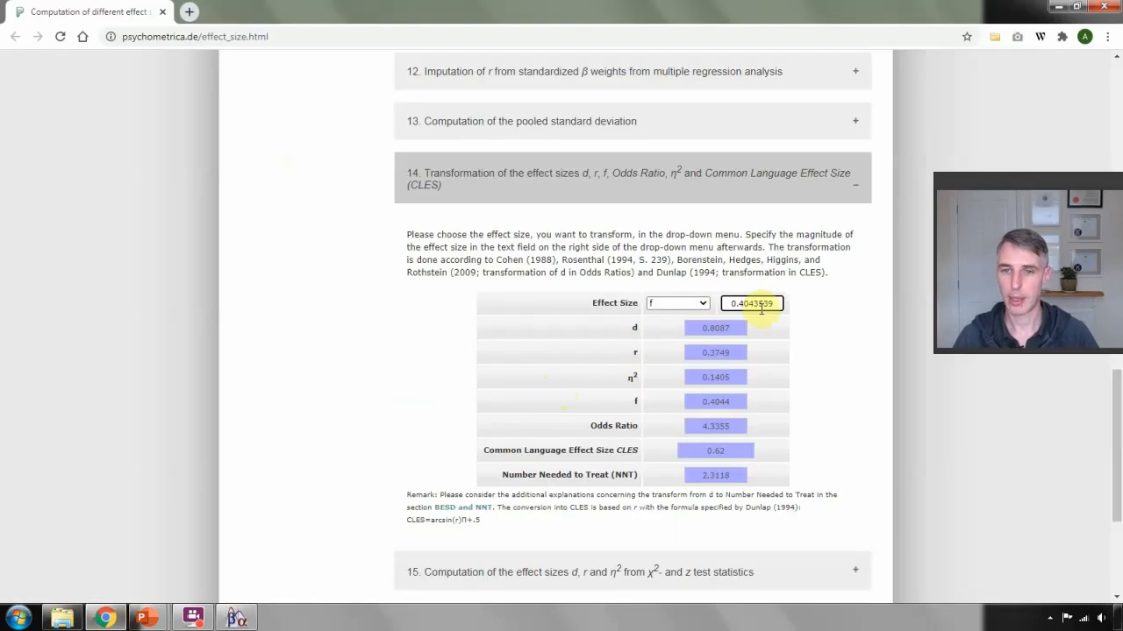
pyautogui.doubleClick(761, 303)
pyautogui.hotkey('ctrl', 'v')
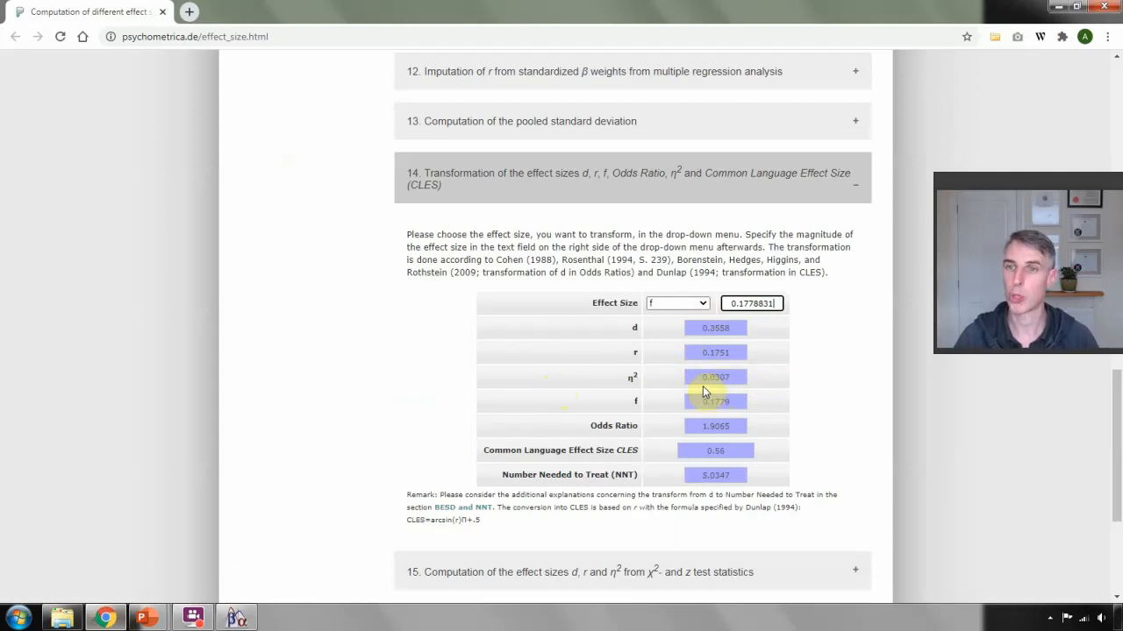
pyautogui.click(1056, 8)
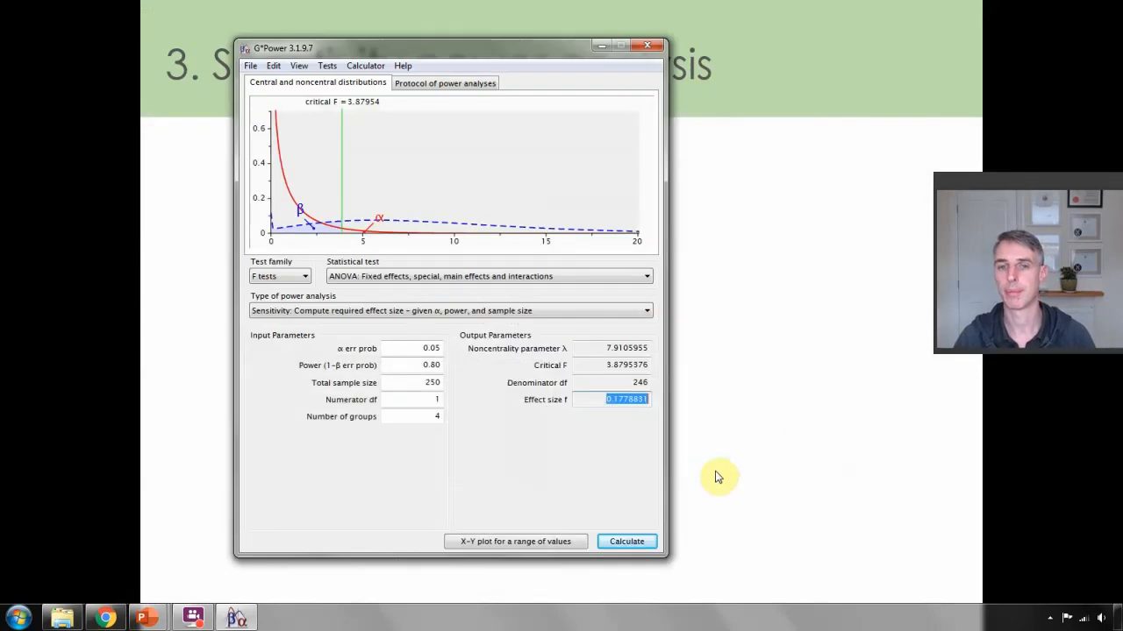
# - Change the test to ANOVA: Repeated measures, within factors, with effect size as in SPSS, and calculate for a total sample of 60
pyautogui.click(364, 279)
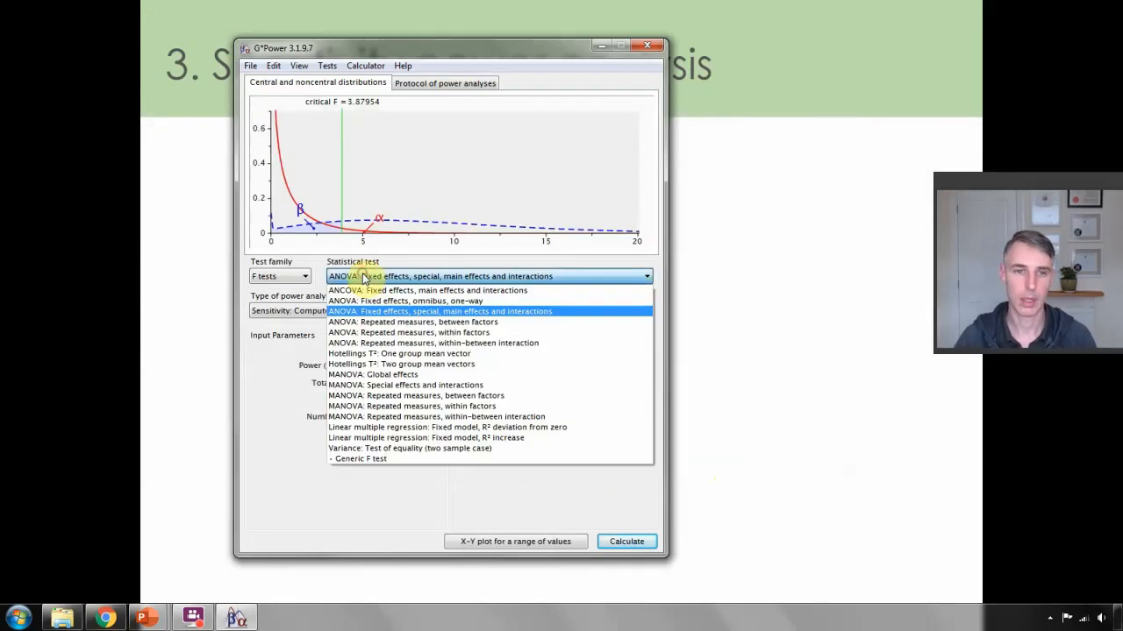
pyautogui.click(419, 333)
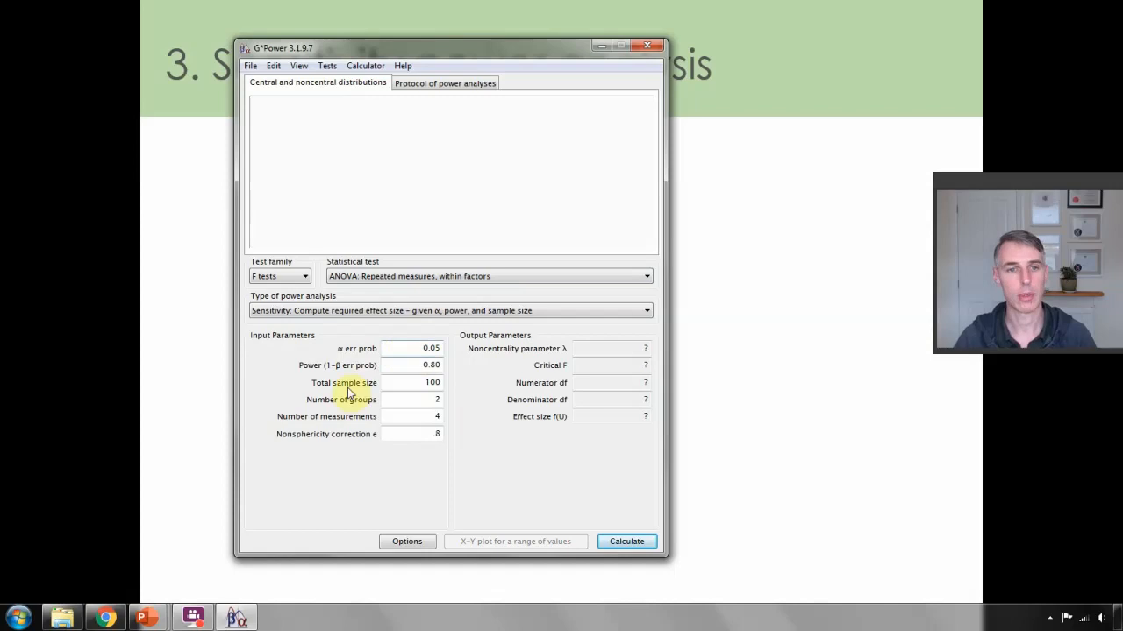
pyautogui.click(406, 541)
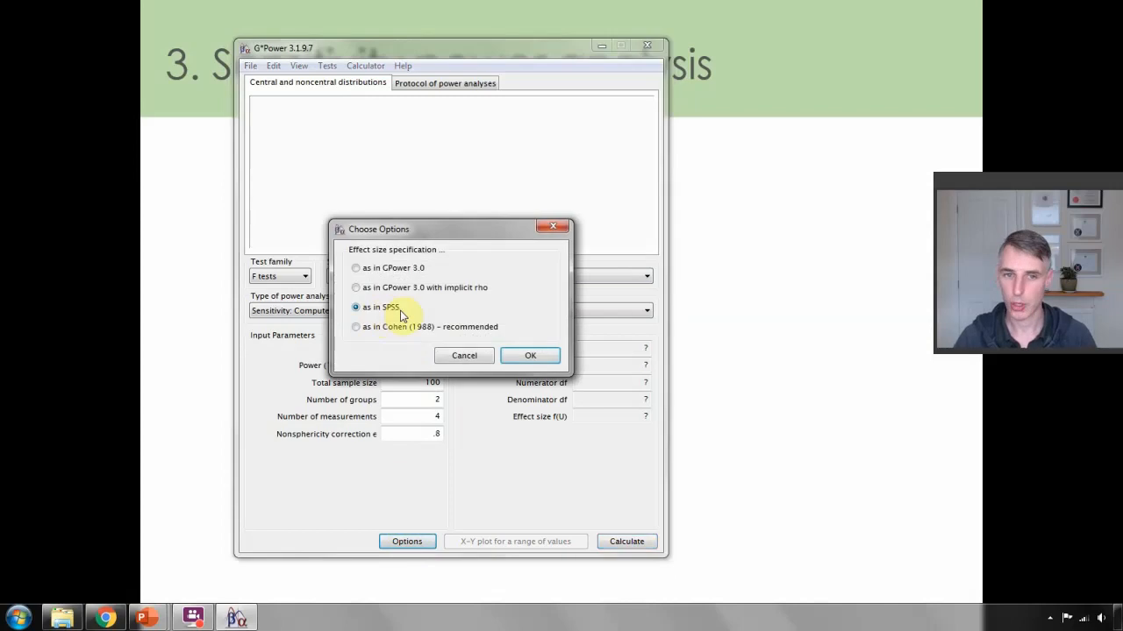
pyautogui.click(517, 356)
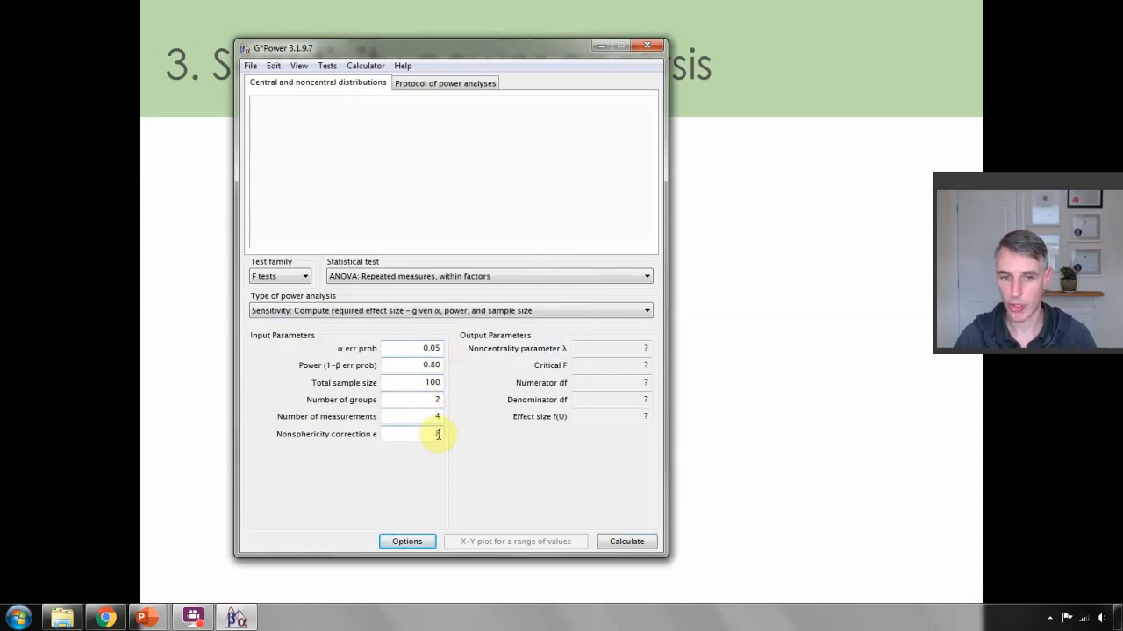
pyautogui.moveTo(418, 383); pyautogui.dragTo(450, 383)
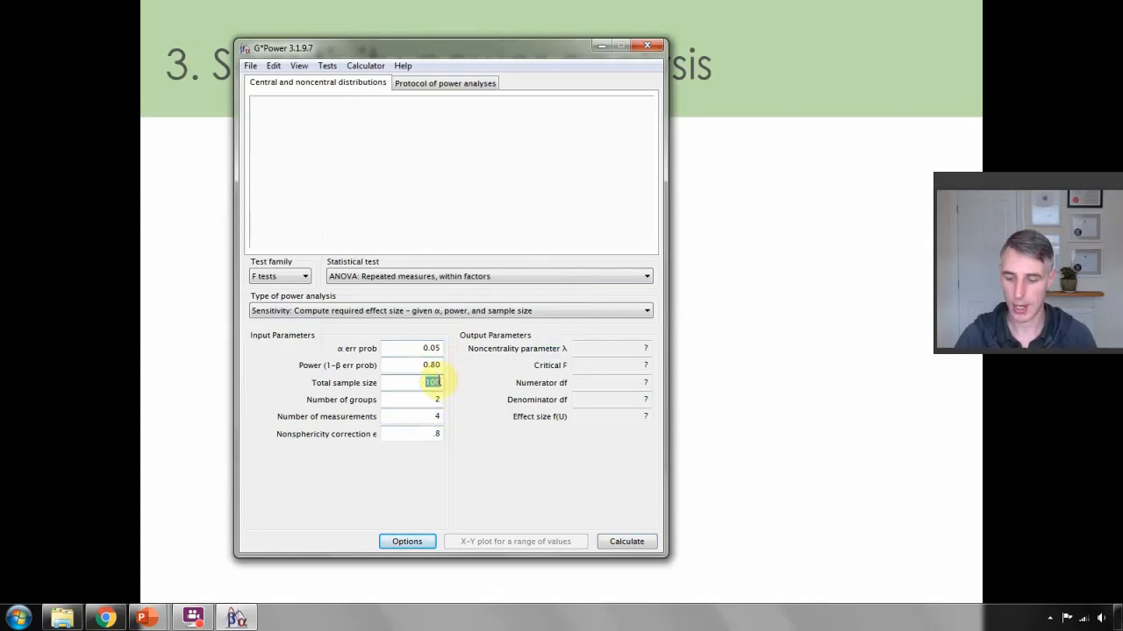
pyautogui.write('60')
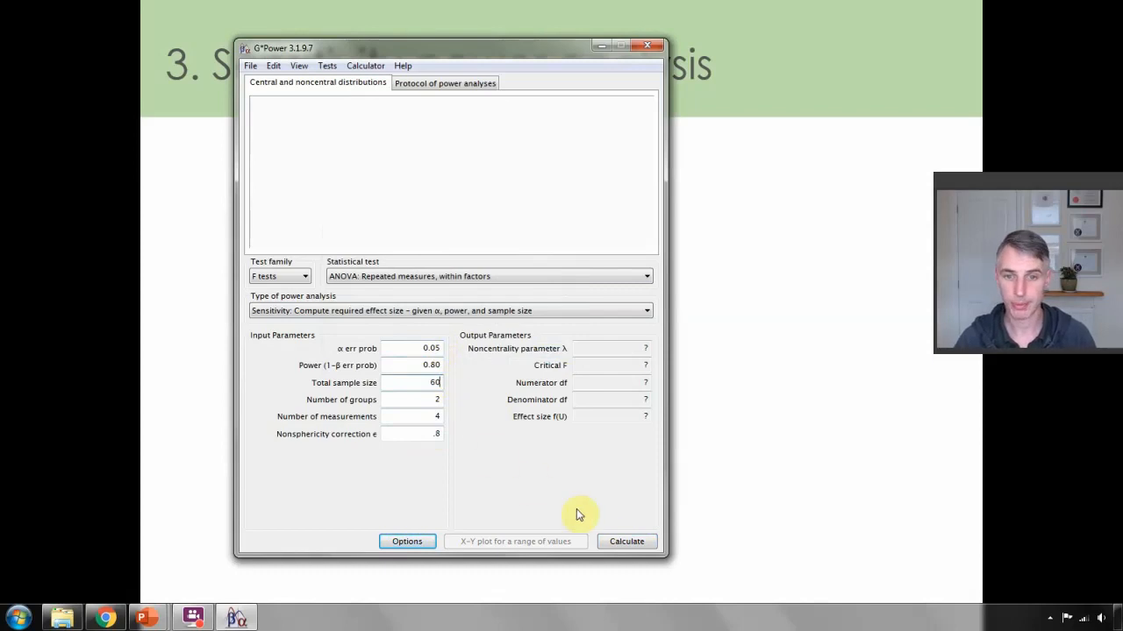
pyautogui.click(607, 539)
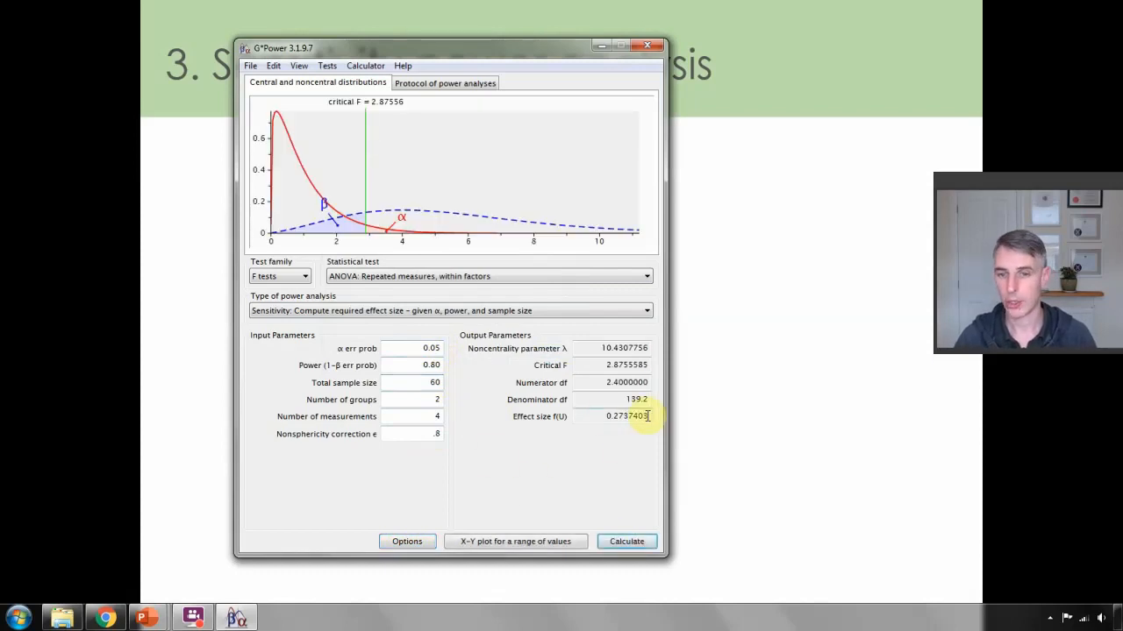
# - Increase the repeated measures ANOVA's total sample size to 100 and recalculate the required effect size
pyautogui.doubleClick(430, 383)
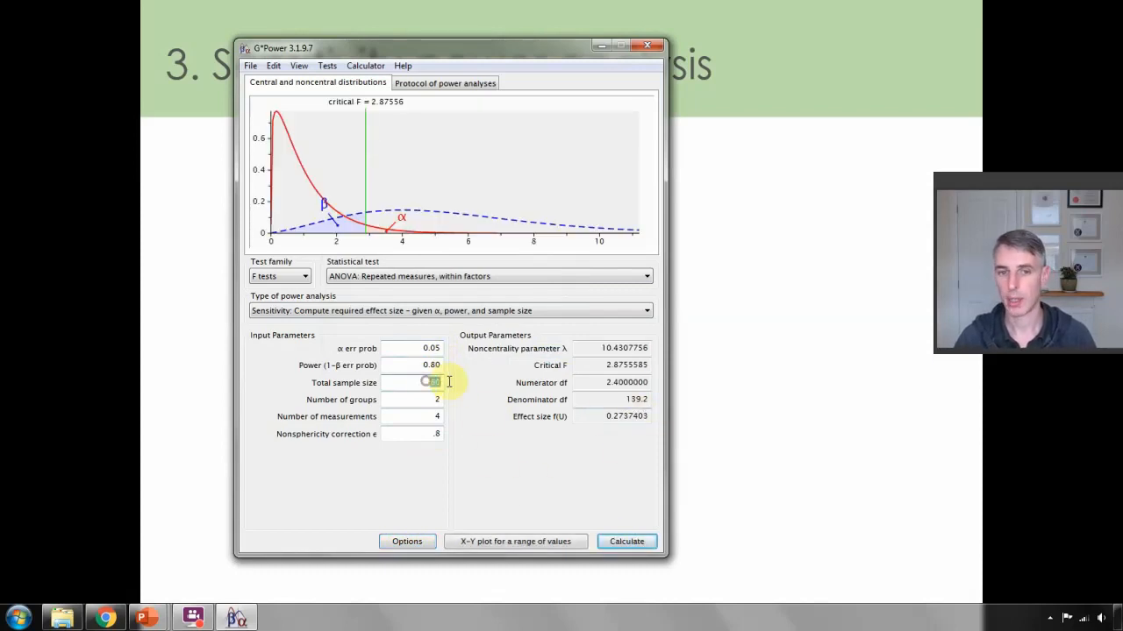
pyautogui.write('10')
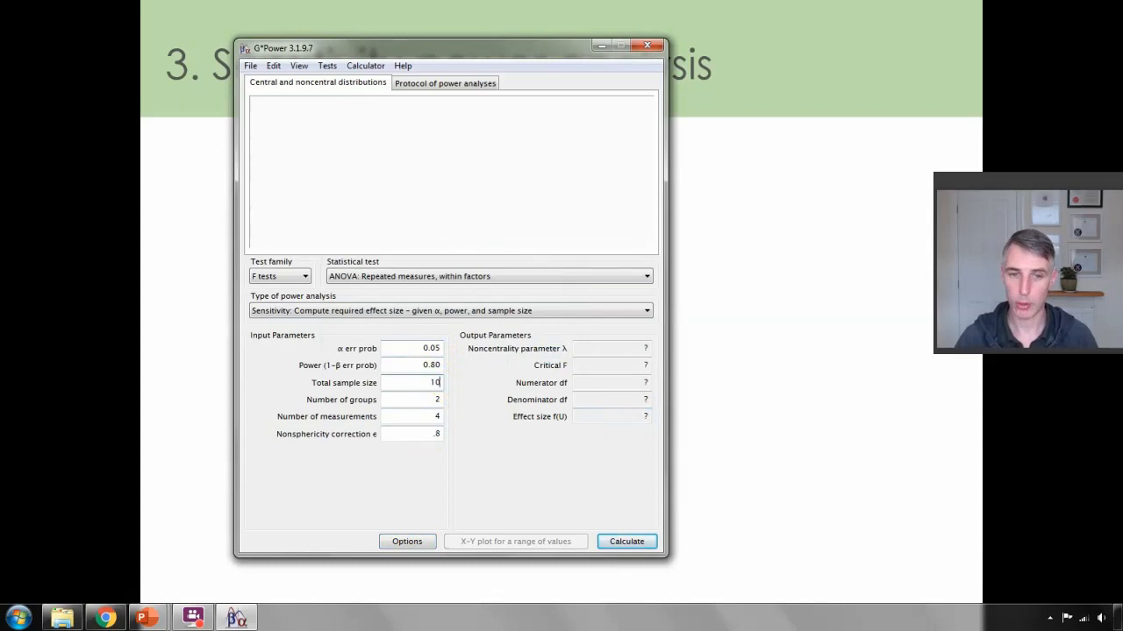
pyautogui.write('0')
pyautogui.click(646, 540)
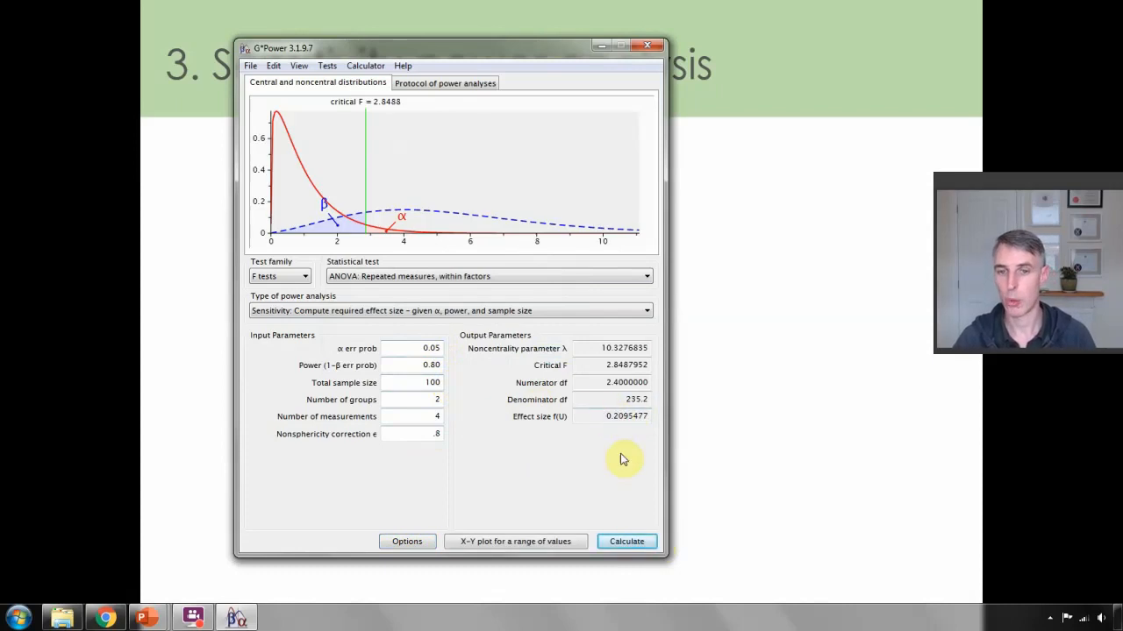
# - Reduce the repeated measures ANOVA's total sample size to 25 and recalculate the required effect size
pyautogui.doubleClick(432, 382)
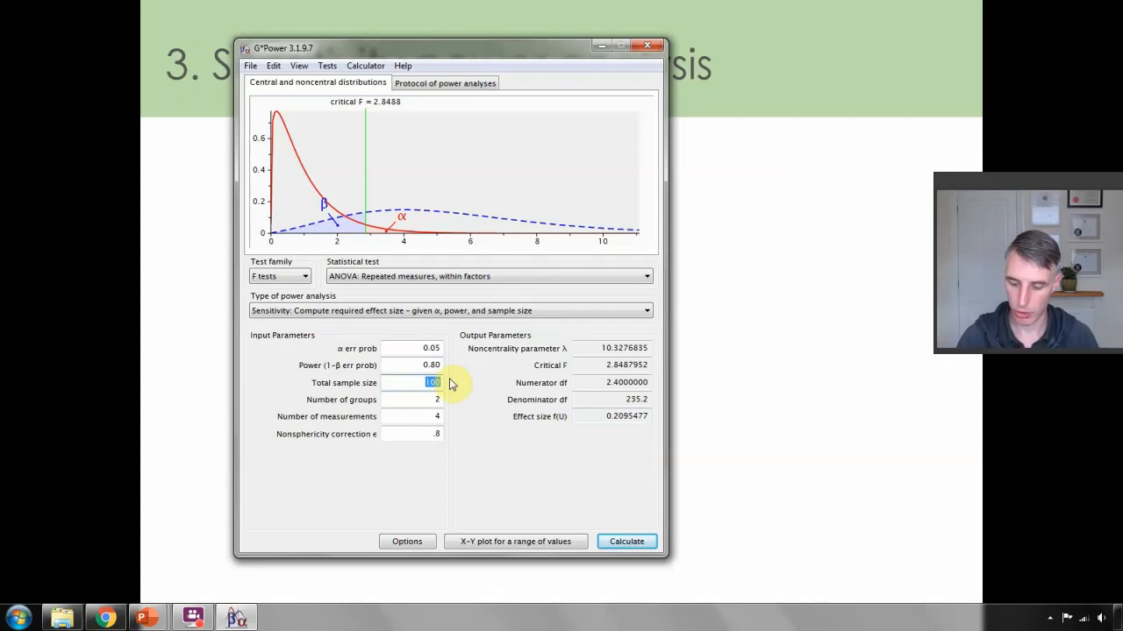
pyautogui.write('25')
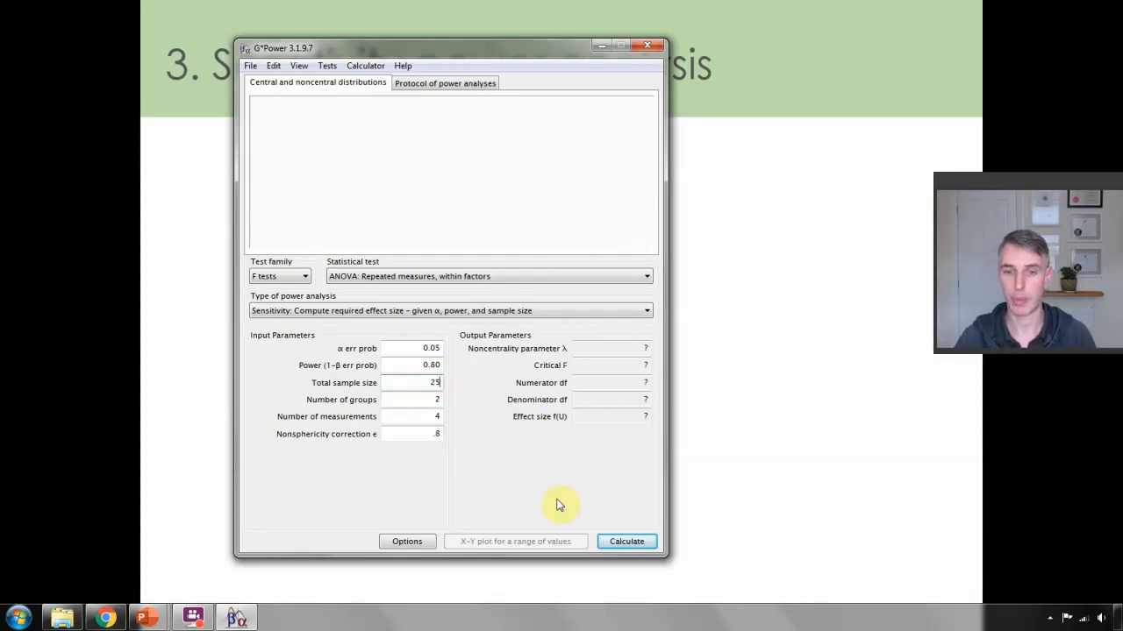
pyautogui.click(626, 541)
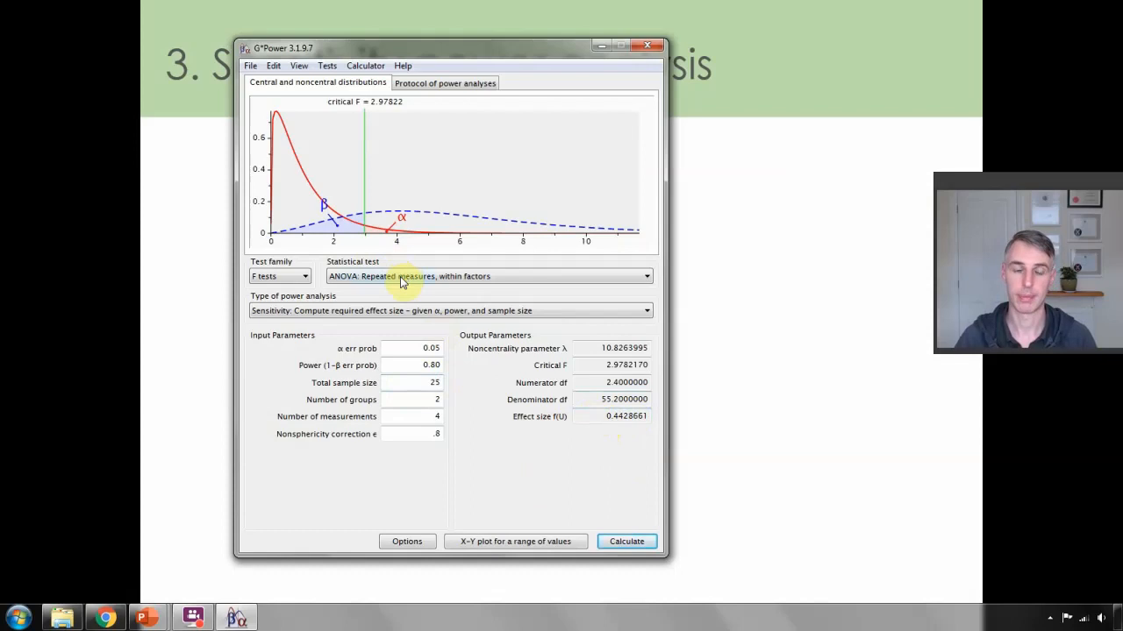
# - Switch the test family to t tests with the Correlation: Point biserial model, and make the test two-tailed
pyautogui.click(396, 277)
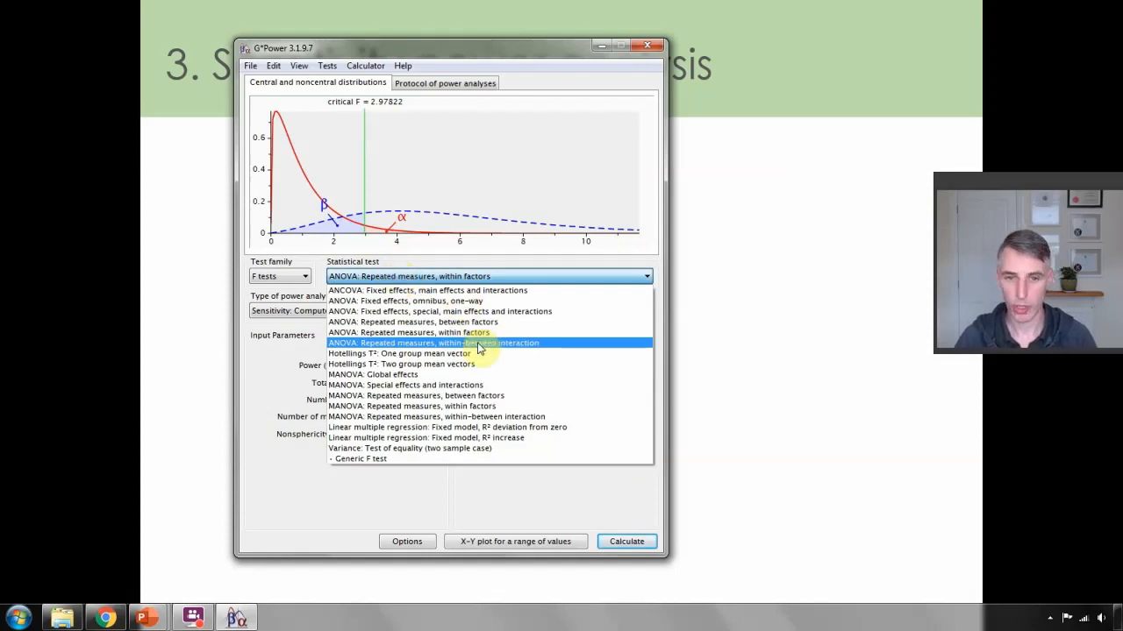
pyautogui.click(469, 279)
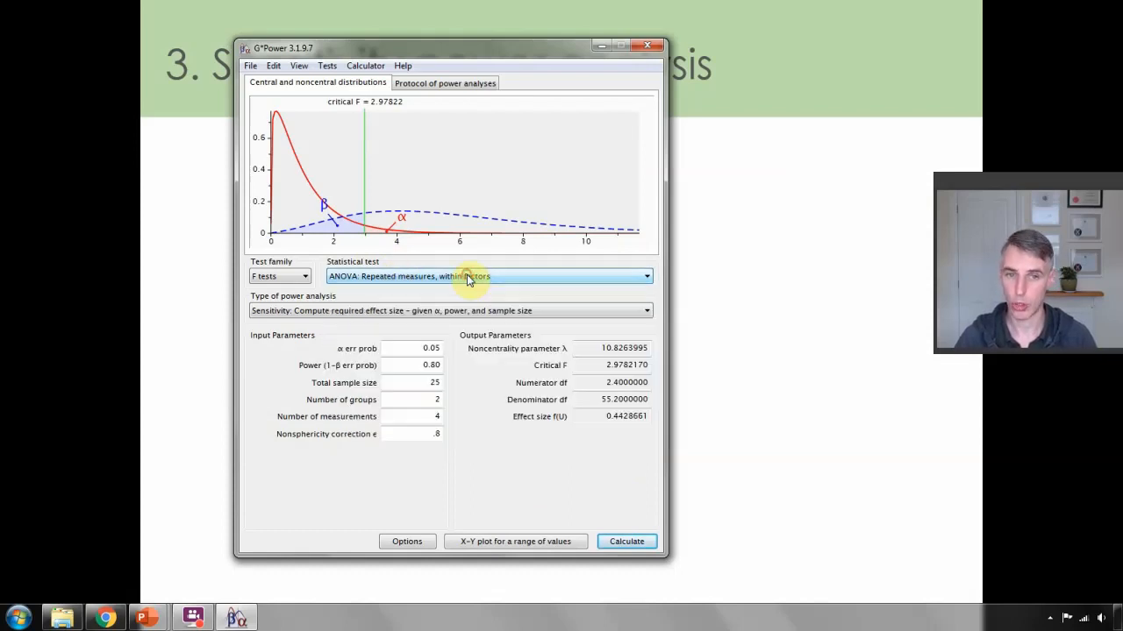
pyautogui.click(275, 278)
pyautogui.click(277, 313)
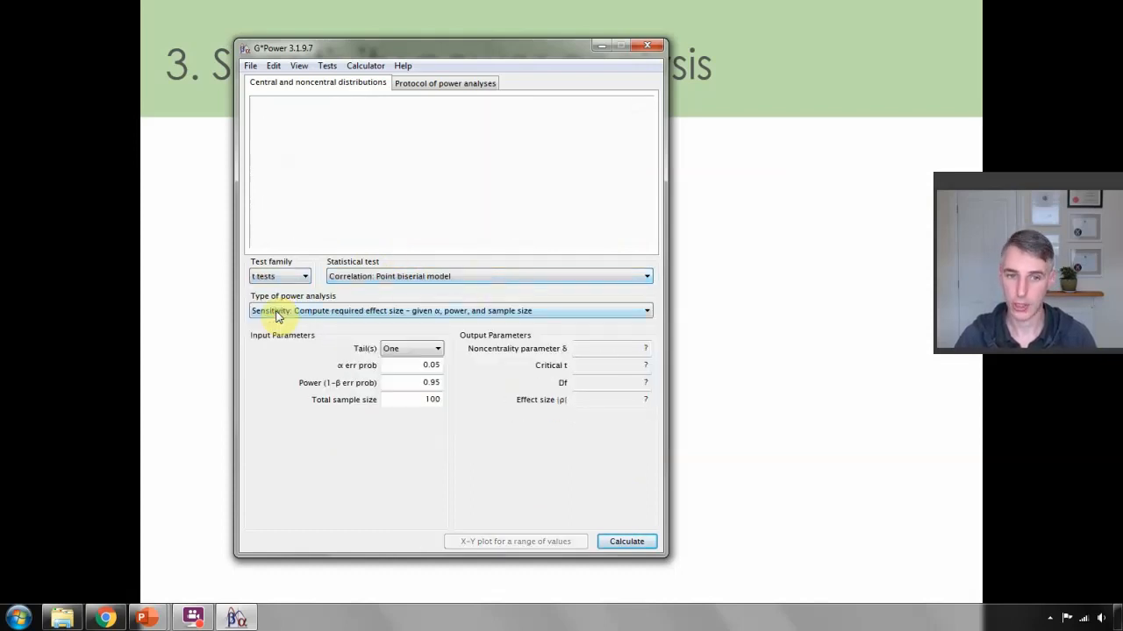
pyautogui.click(395, 349)
pyautogui.click(404, 376)
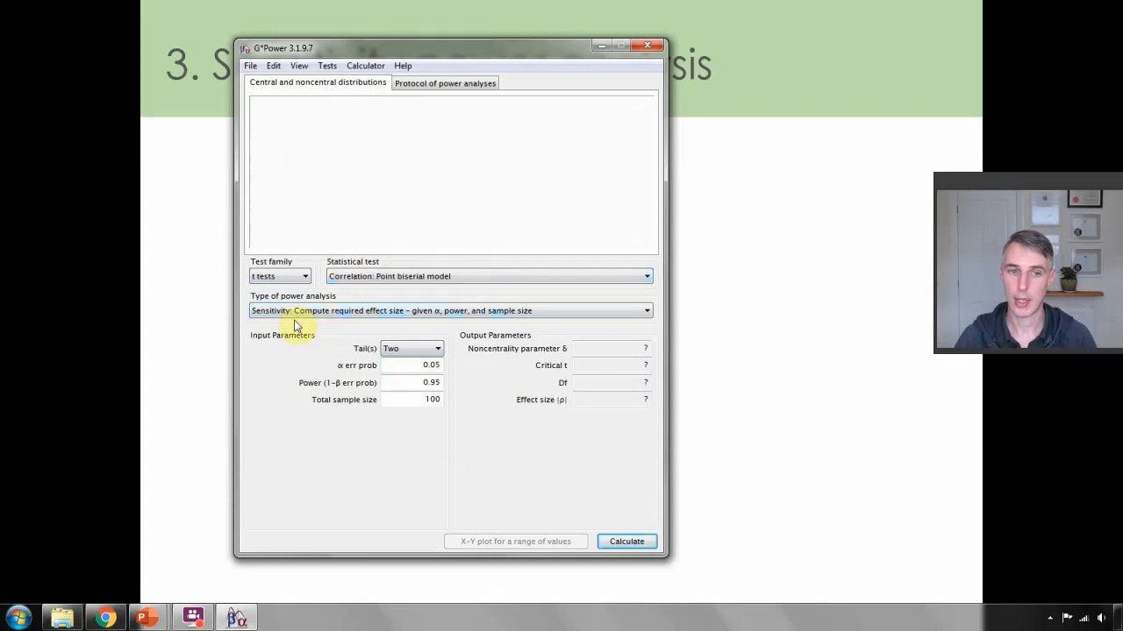
# - Set the correlation's power to 0.80, calculate the required effect size for a total sample of 100, and select the result
pyautogui.click(438, 383)
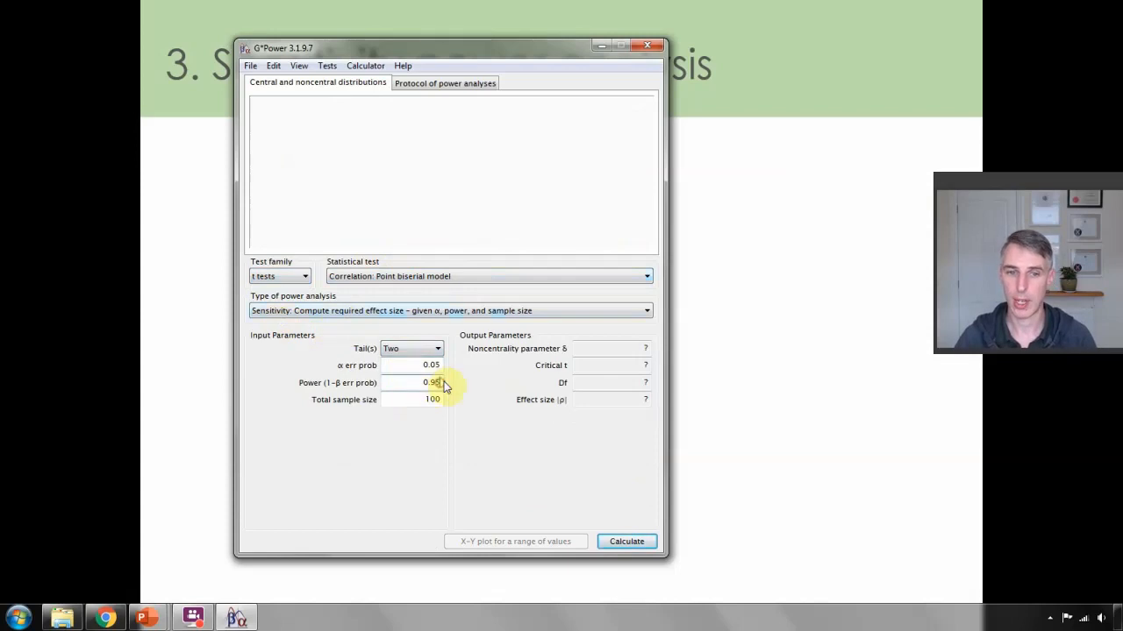
pyautogui.press('BackSpace')
pyautogui.press('BackSpace')
pyautogui.write('80')
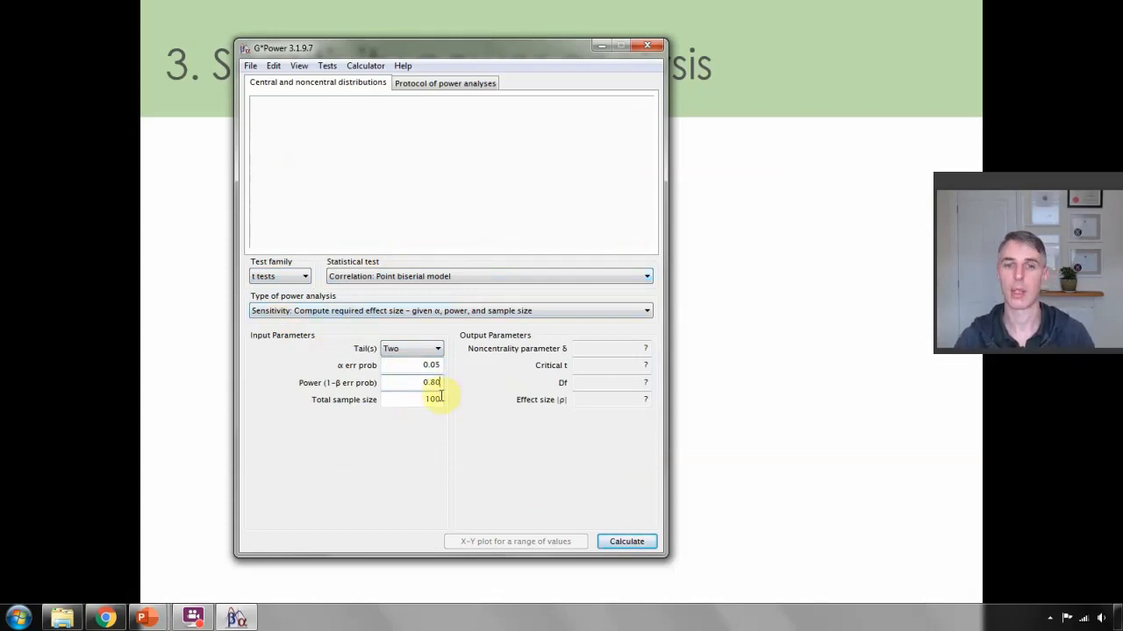
pyautogui.click(626, 541)
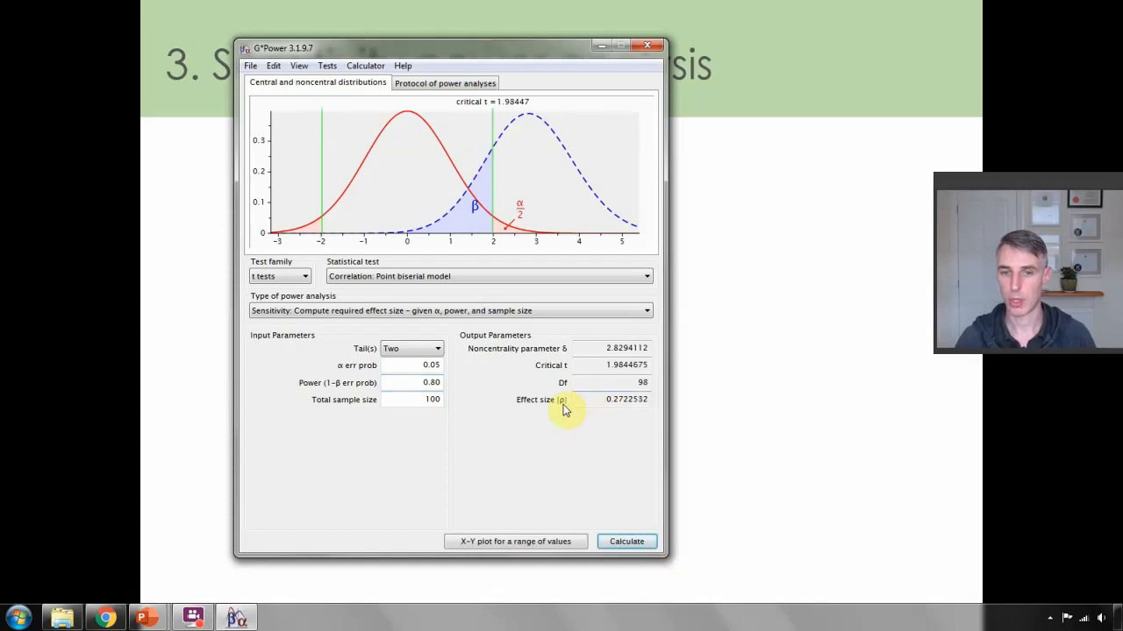
pyautogui.moveTo(598, 400); pyautogui.dragTo(657, 399)
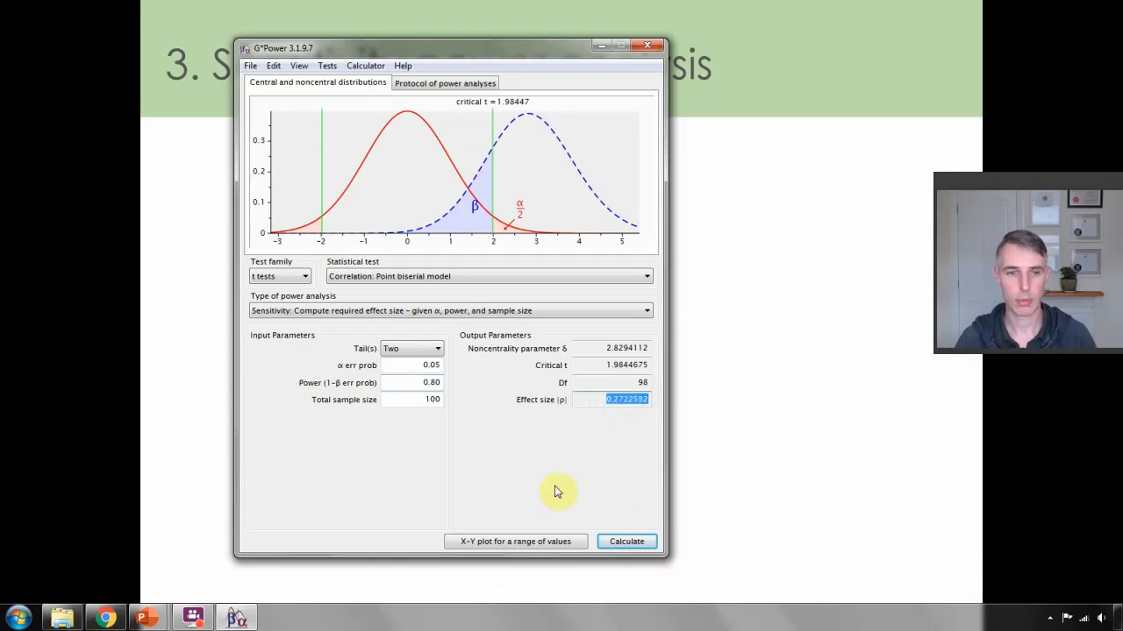
# - Change the test to the difference between two independent means and calculate the required effect size with 50 participants per group
pyautogui.click(383, 279)
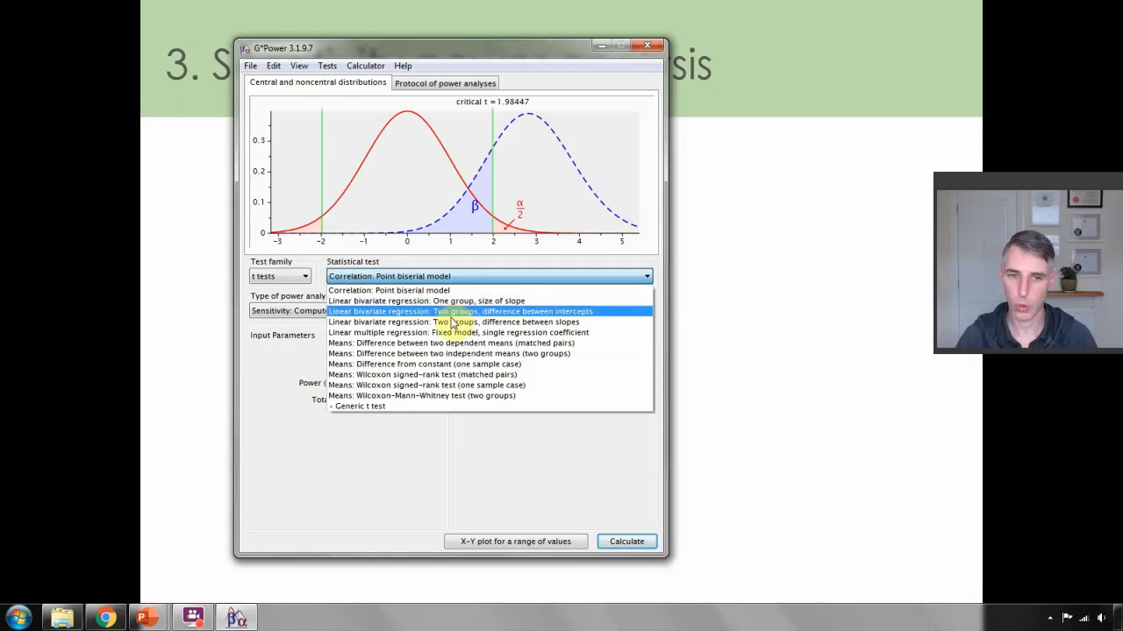
pyautogui.click(475, 353)
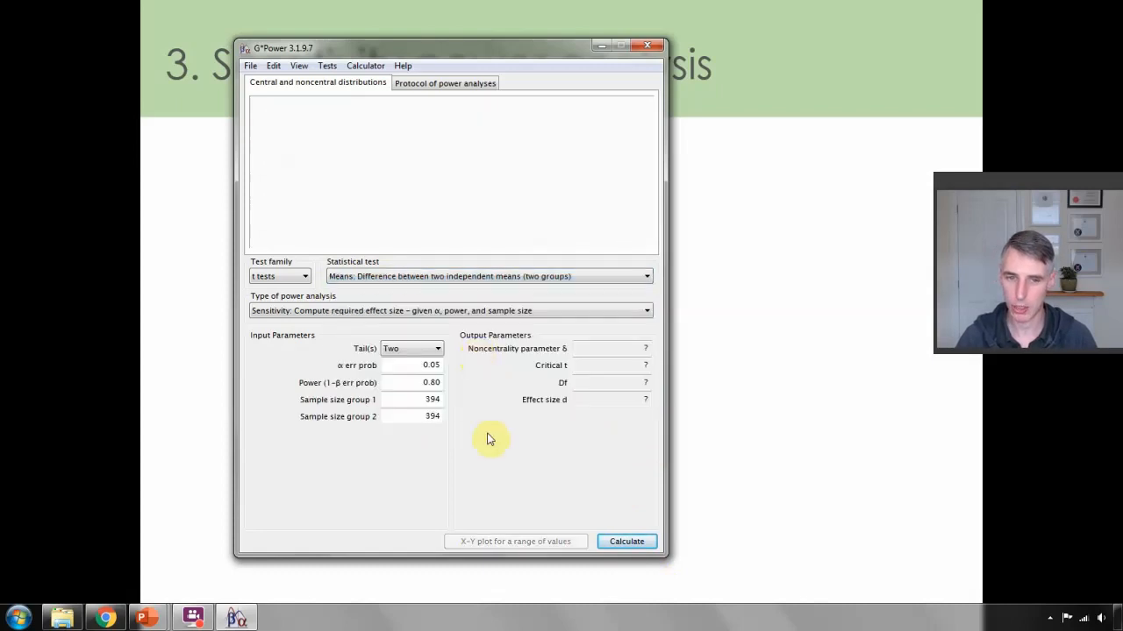
pyautogui.doubleClick(424, 399)
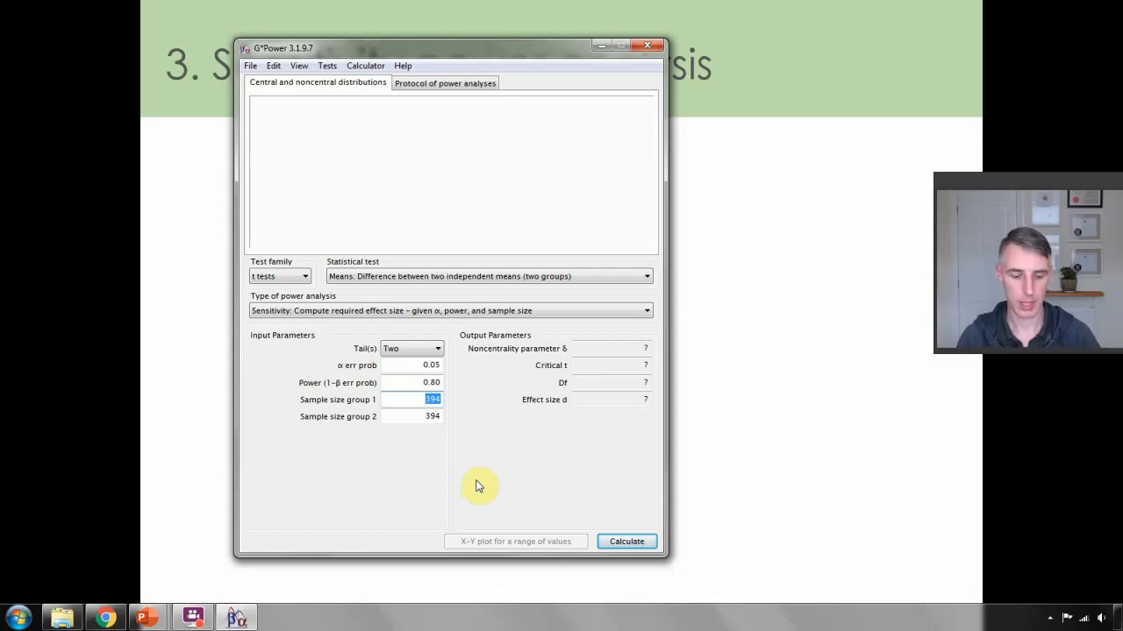
pyautogui.write('50')
pyautogui.press('Tab')
pyautogui.write('5')
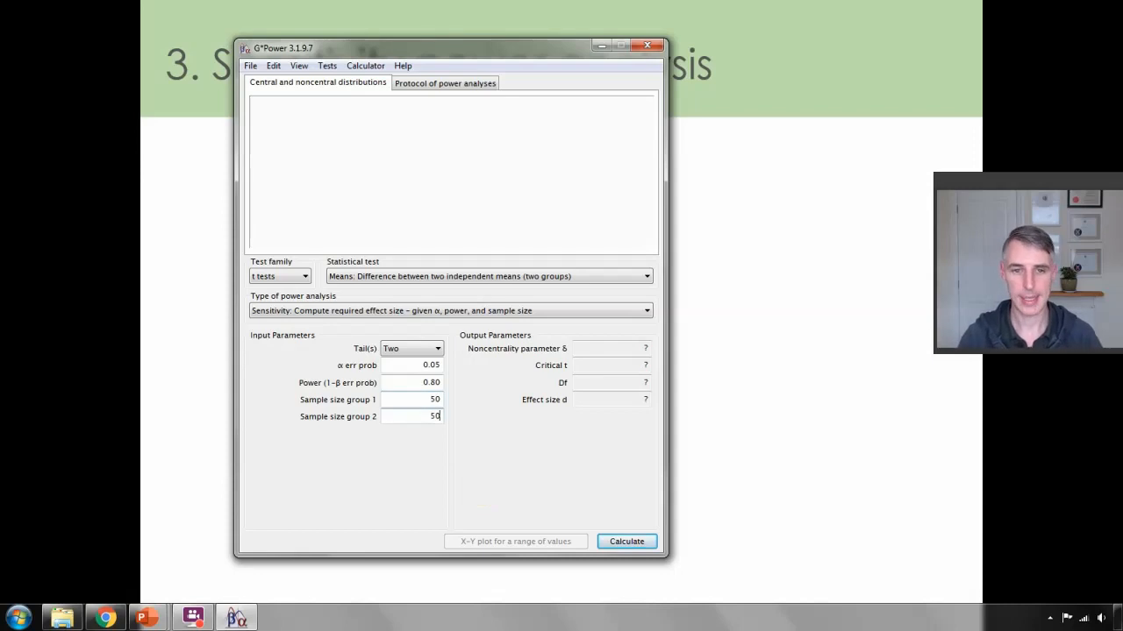
pyautogui.click(648, 544)
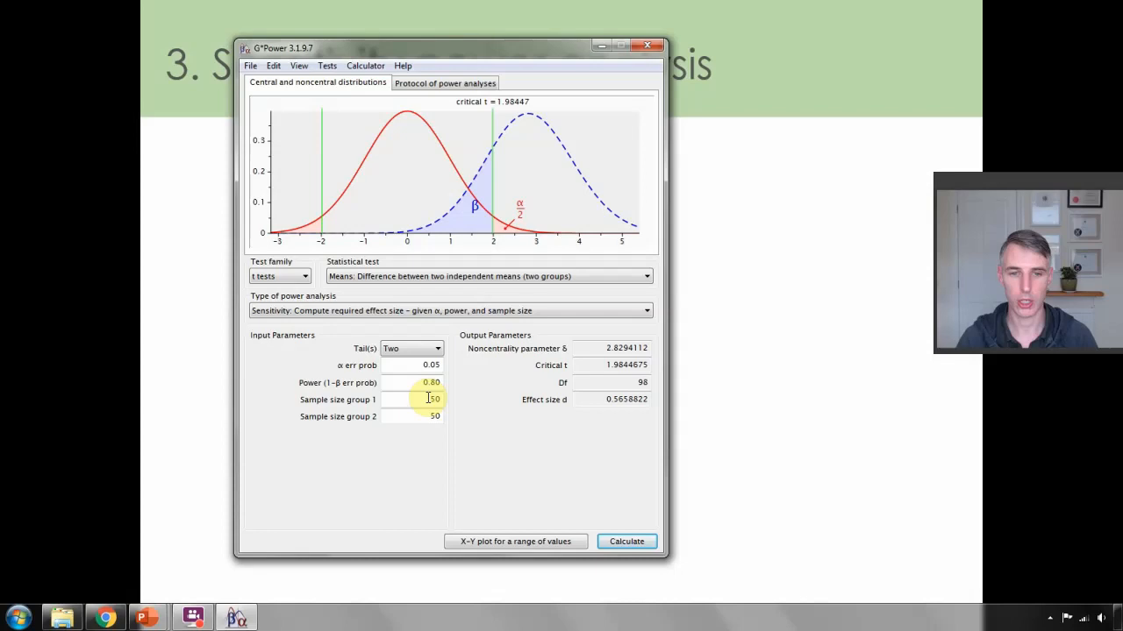
# - Set the independent-means group sizes to 65 and 35 and recalculate the required effect size
pyautogui.moveTo(425, 399); pyautogui.dragTo(439, 399)
pyautogui.write('65')
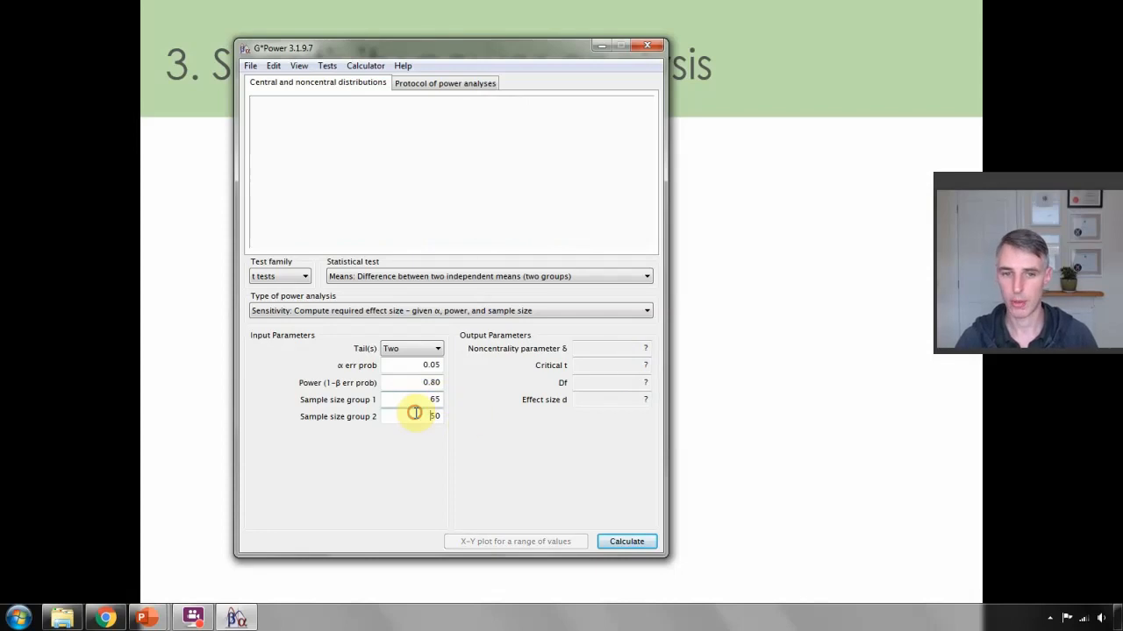
pyautogui.moveTo(415, 413); pyautogui.dragTo(464, 418)
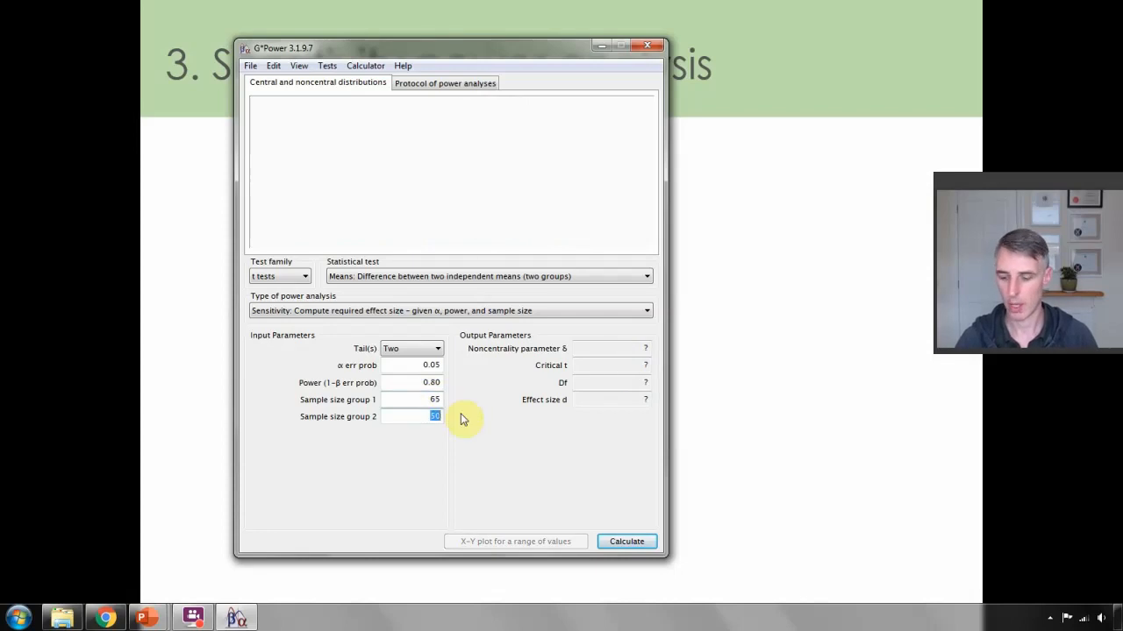
pyautogui.write('3')
pyautogui.click(626, 542)
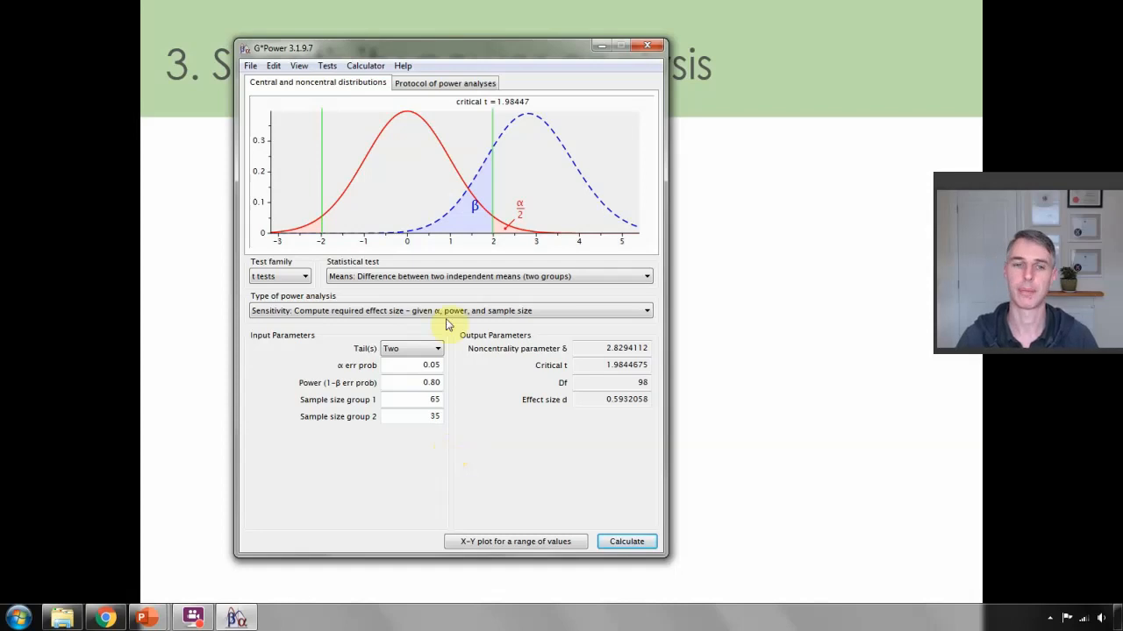
# - Change the test to the difference between two dependent means (matched pairs) and calculate the required effect size for a total sample of 50
pyautogui.click(437, 277)
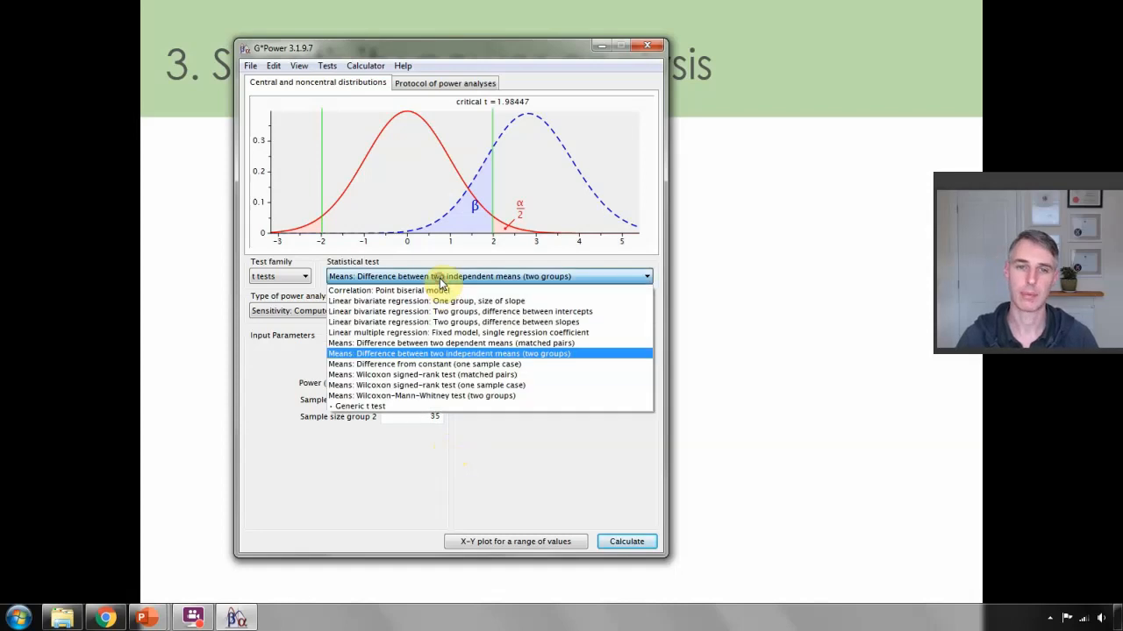
pyautogui.click(456, 343)
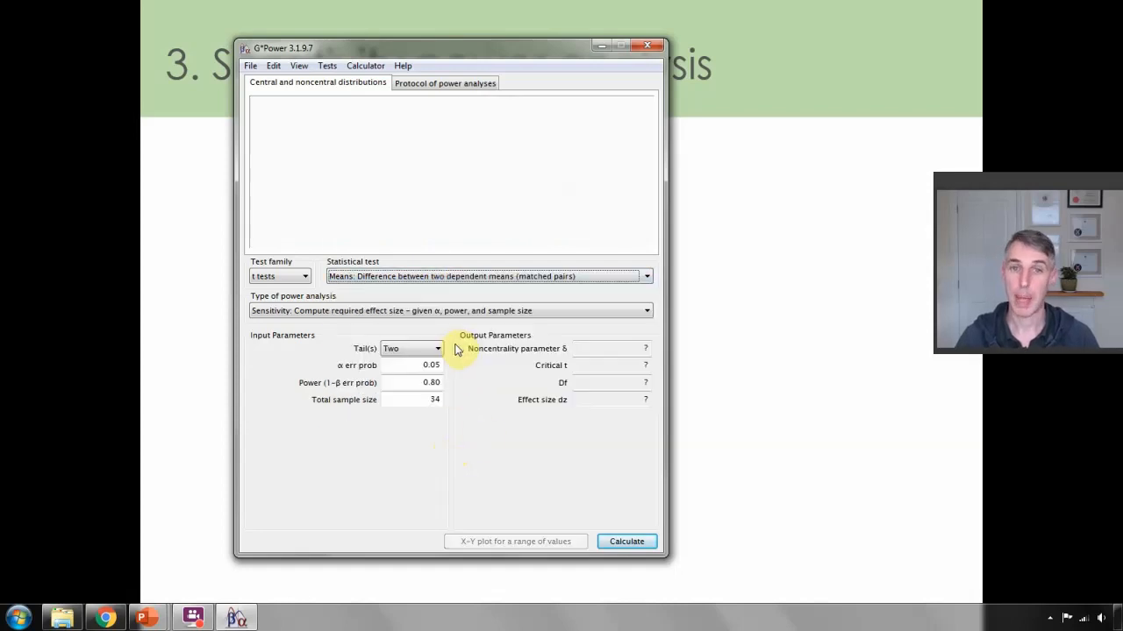
pyautogui.doubleClick(431, 399)
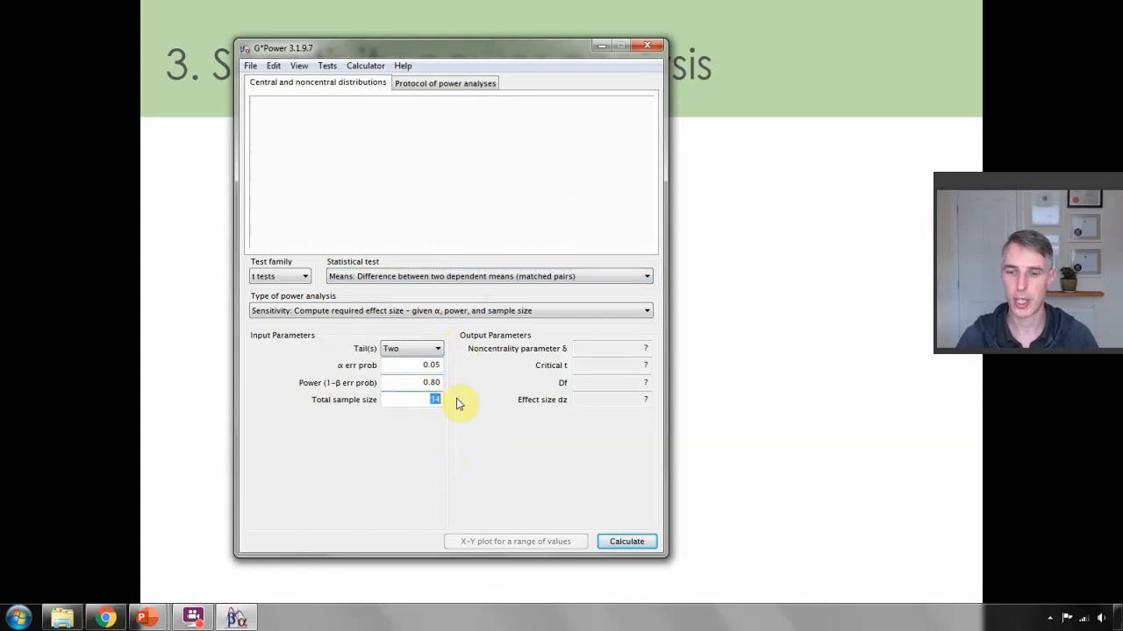
pyautogui.write('50')
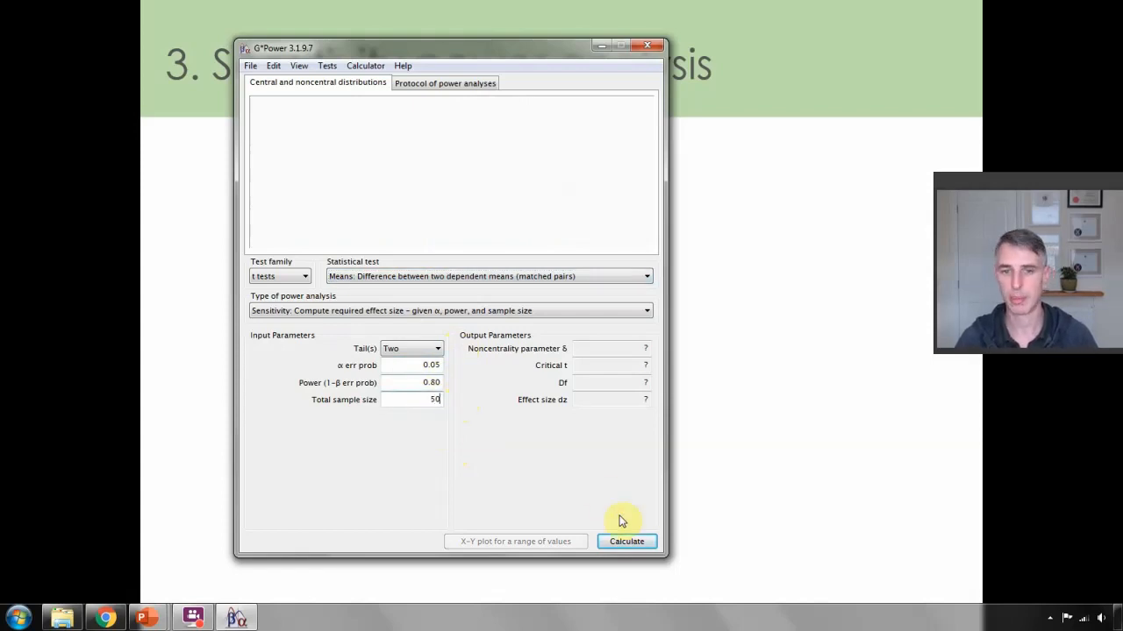
pyautogui.click(626, 541)
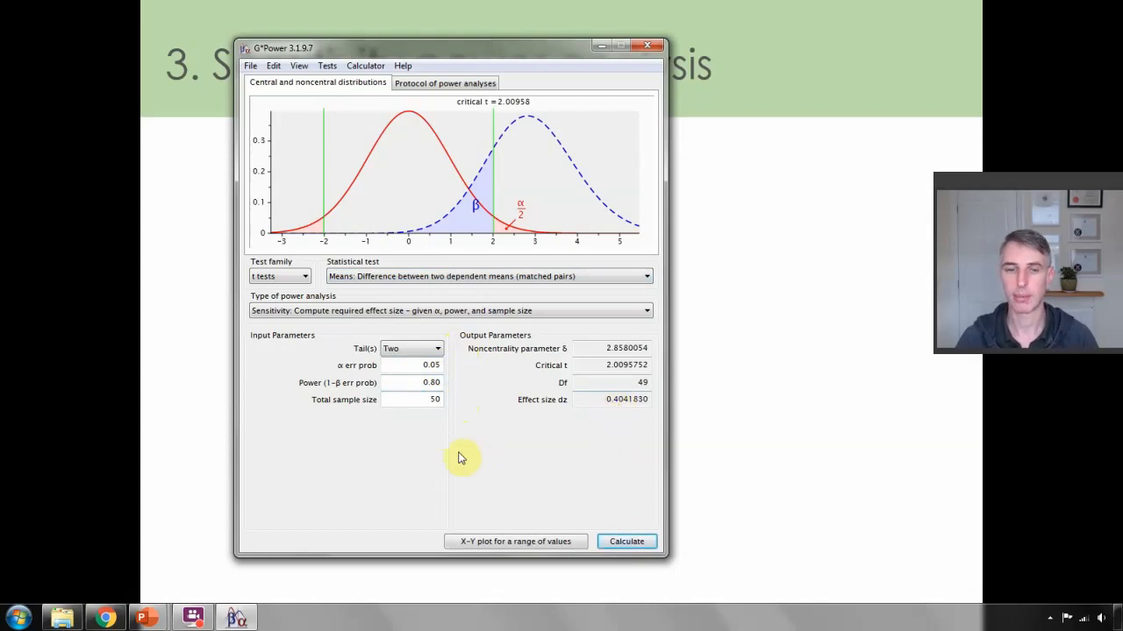
# - Recalculate the matched-pairs effect size for a total sample of 20, and again for a total sample of 80
pyautogui.moveTo(421, 400); pyautogui.dragTo(449, 403)
pyautogui.write('20')
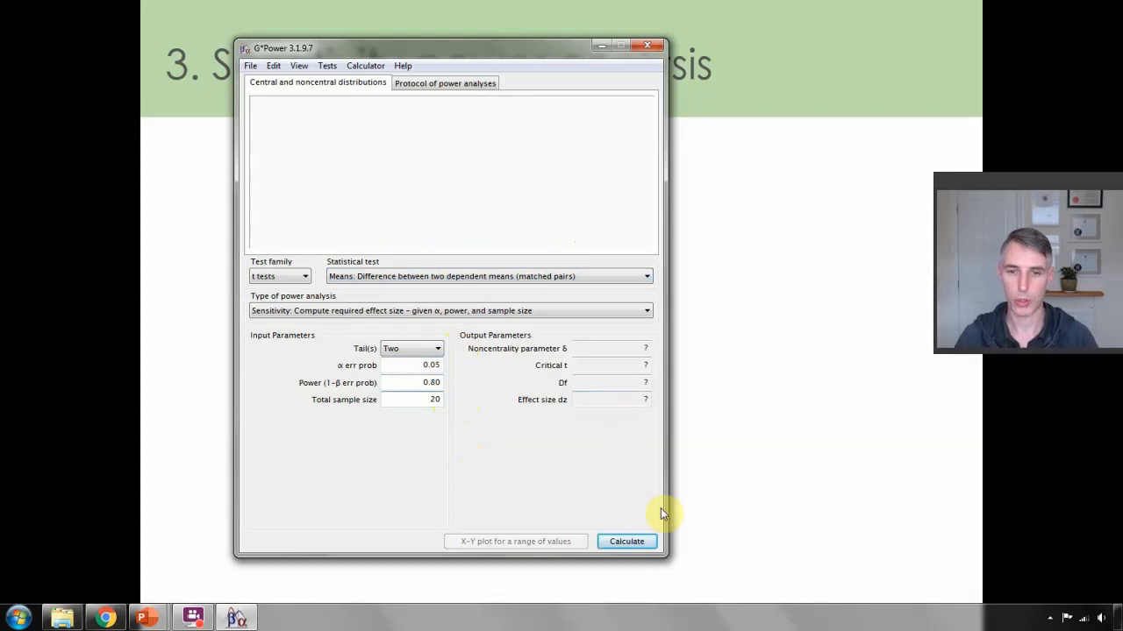
pyautogui.click(628, 540)
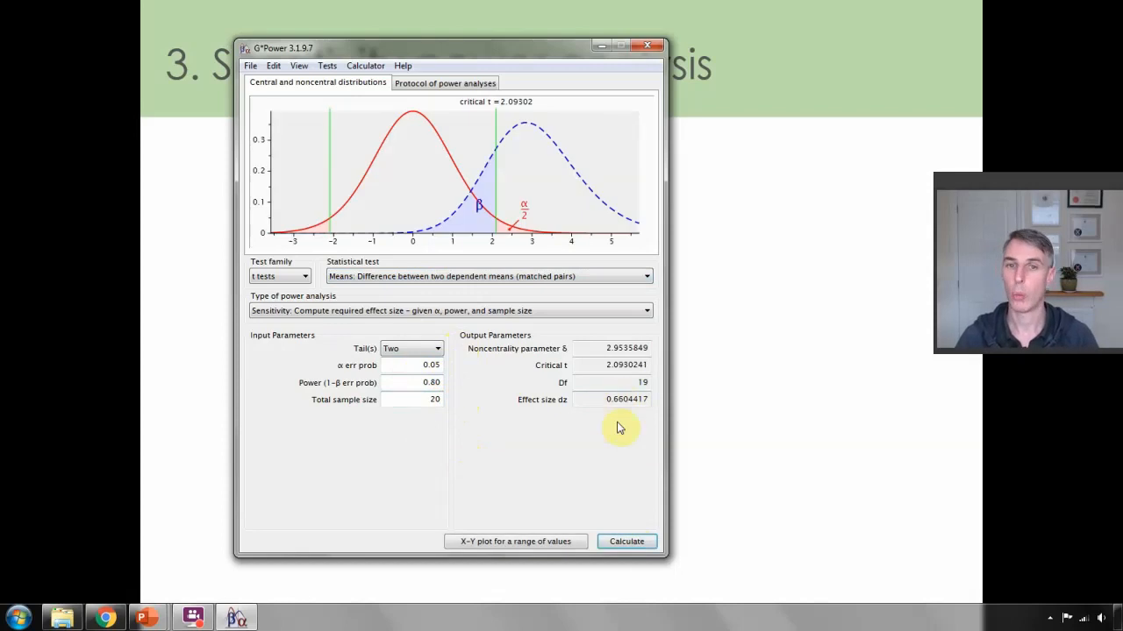
pyautogui.moveTo(430, 400); pyautogui.dragTo(449, 404)
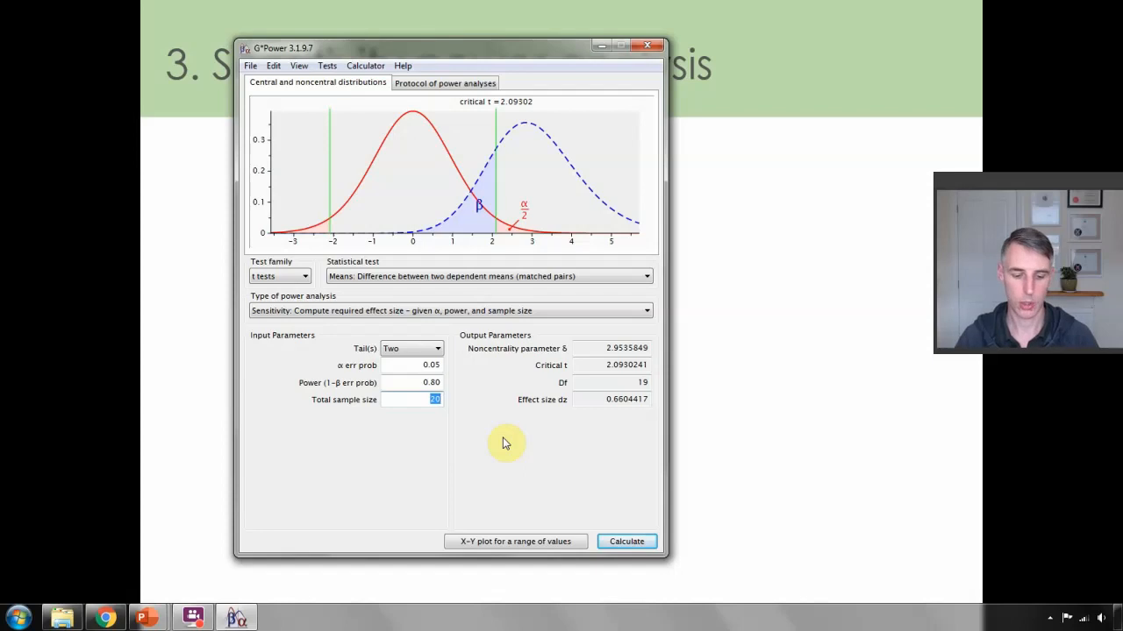
pyautogui.write('80')
pyautogui.click(627, 541)
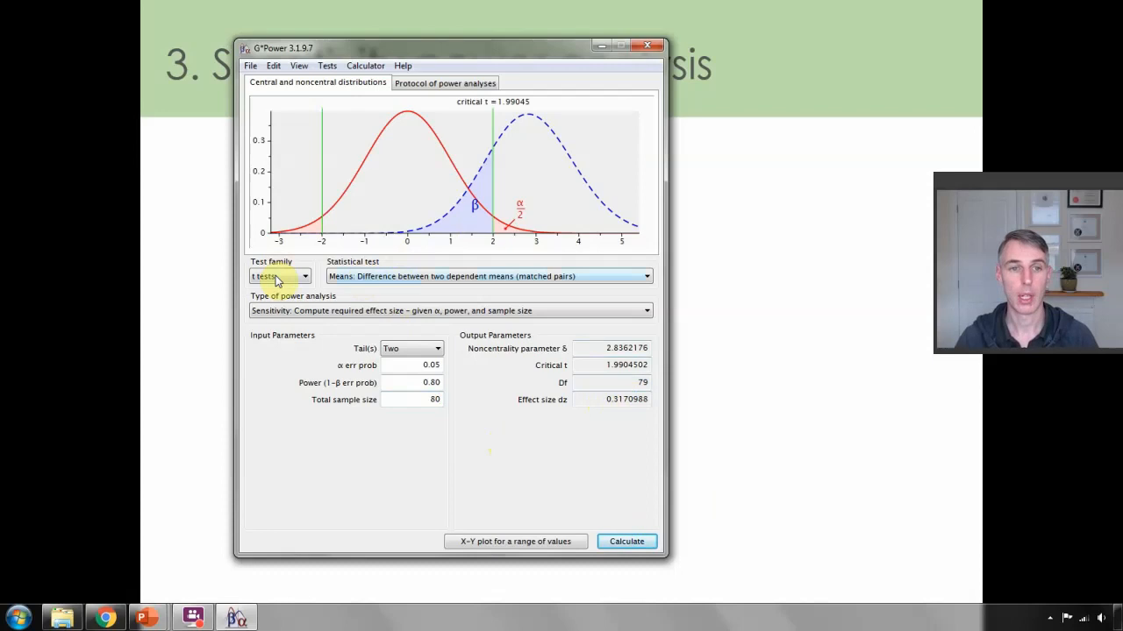
# - Change the test to Linear multiple regression: Fixed model, single regression coefficient, and calculate the effect size for 100 participants and 5 predictors
pyautogui.click(375, 276)
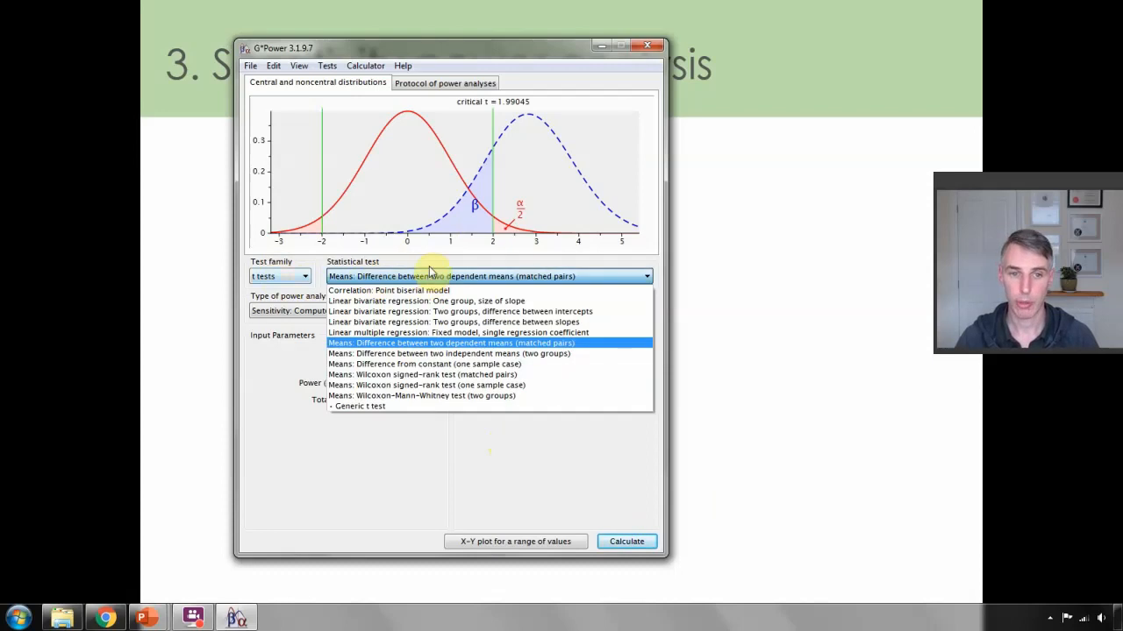
pyautogui.click(505, 334)
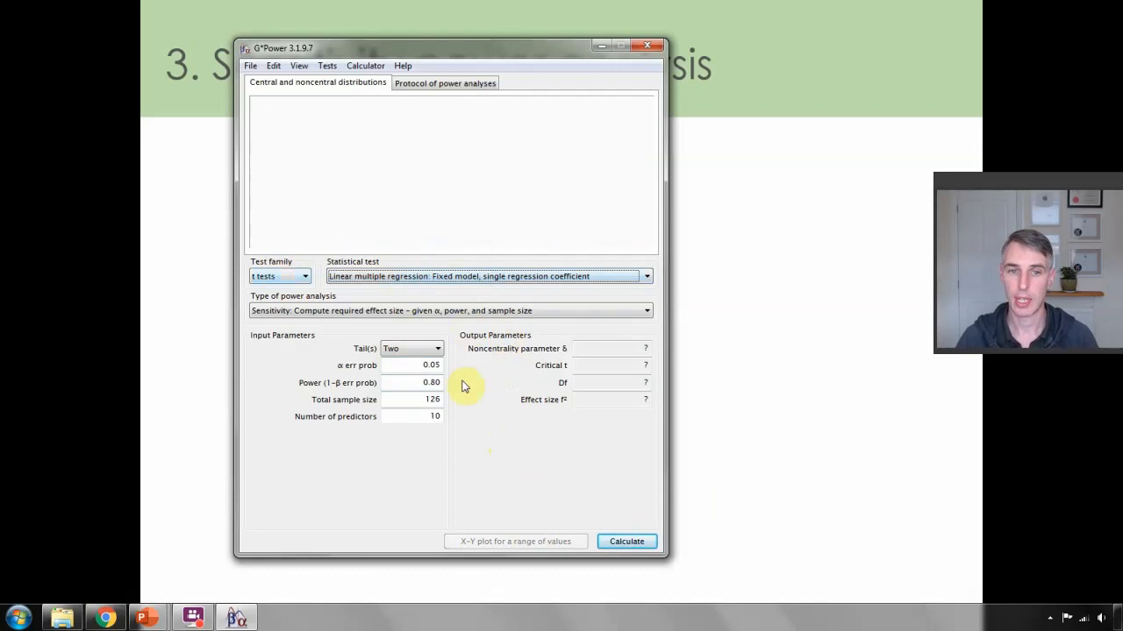
pyautogui.doubleClick(415, 399)
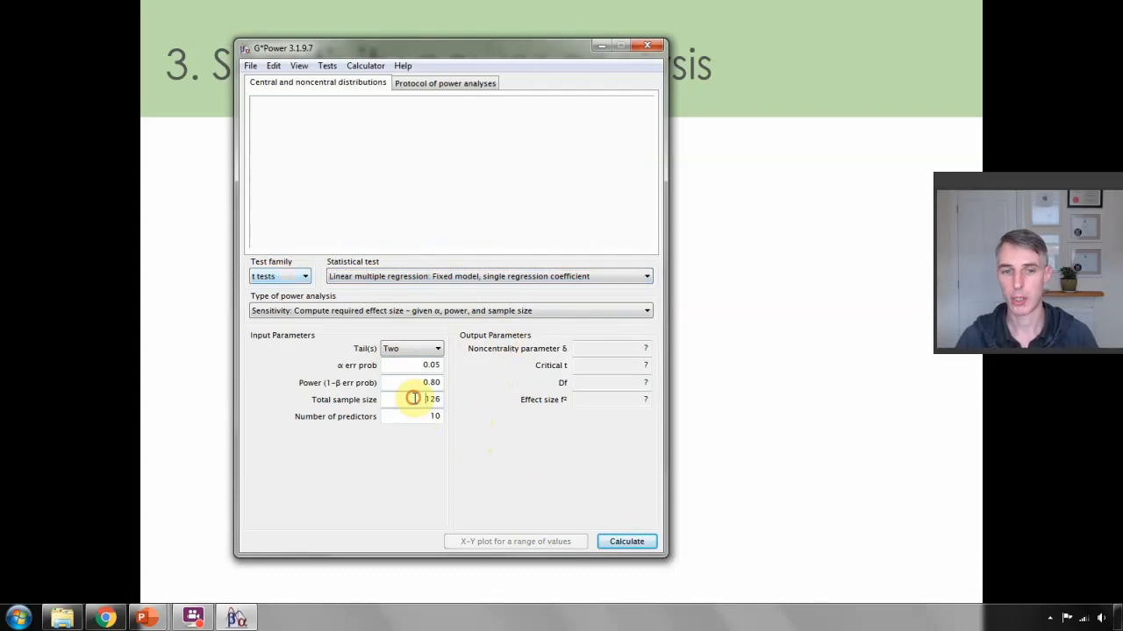
pyautogui.write('100')
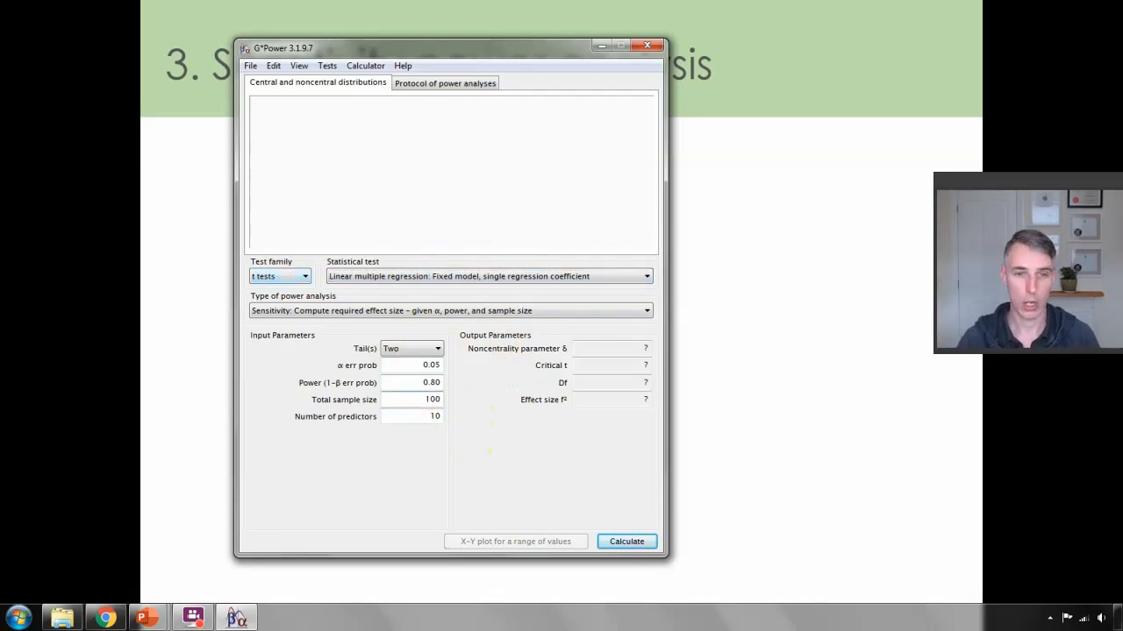
pyautogui.press('Tab')
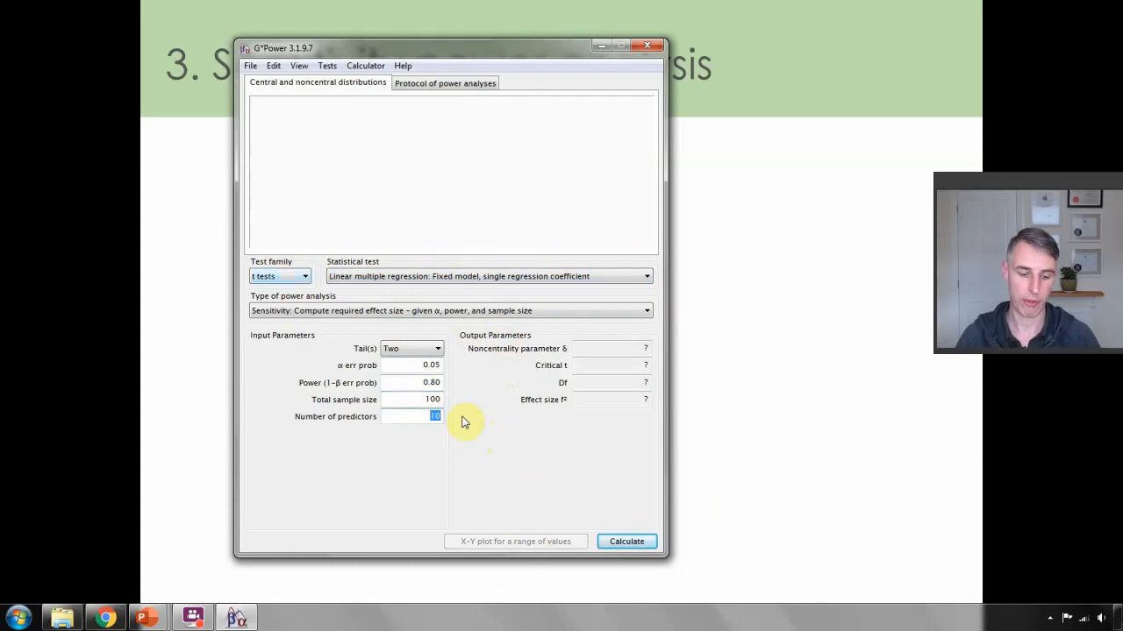
pyautogui.write('5')
pyautogui.click(630, 541)
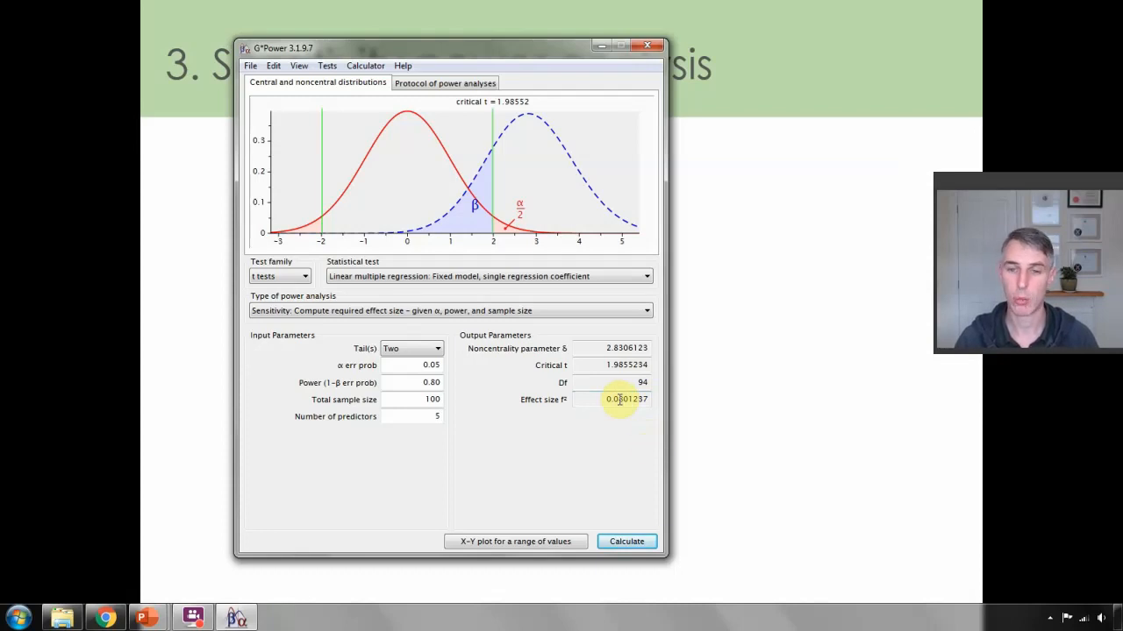
# - Copy the resulting effect size f² into the Windows Calculator, take its square root, and minimize the Calculator
pyautogui.doubleClick(619, 400)
pyautogui.hotkey('ctrl', 'c')
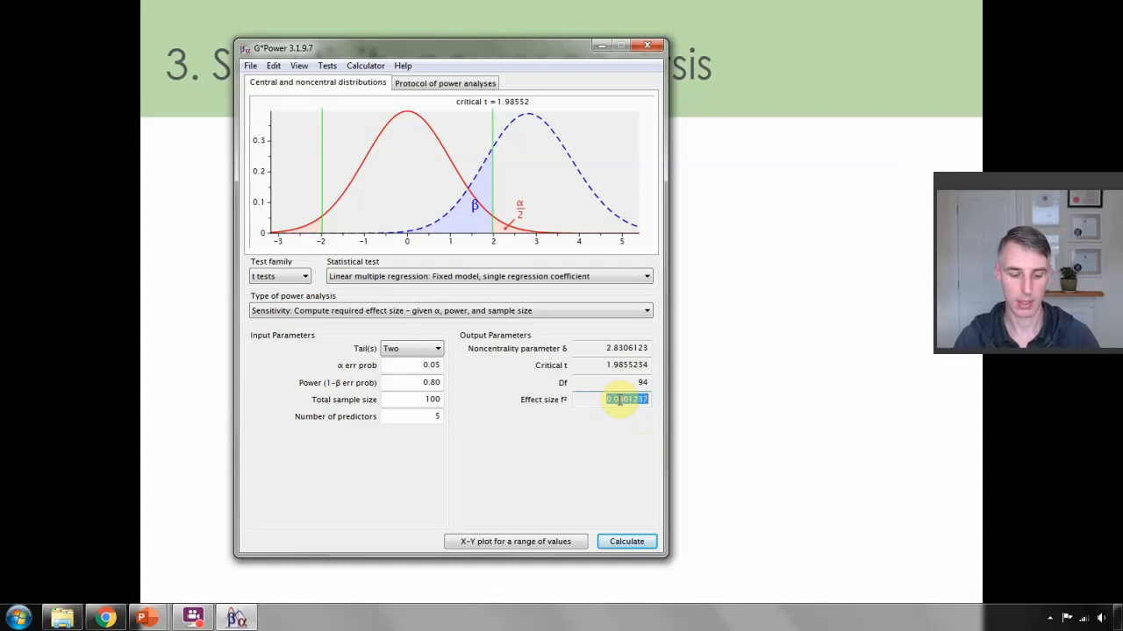
pyautogui.click(18, 619)
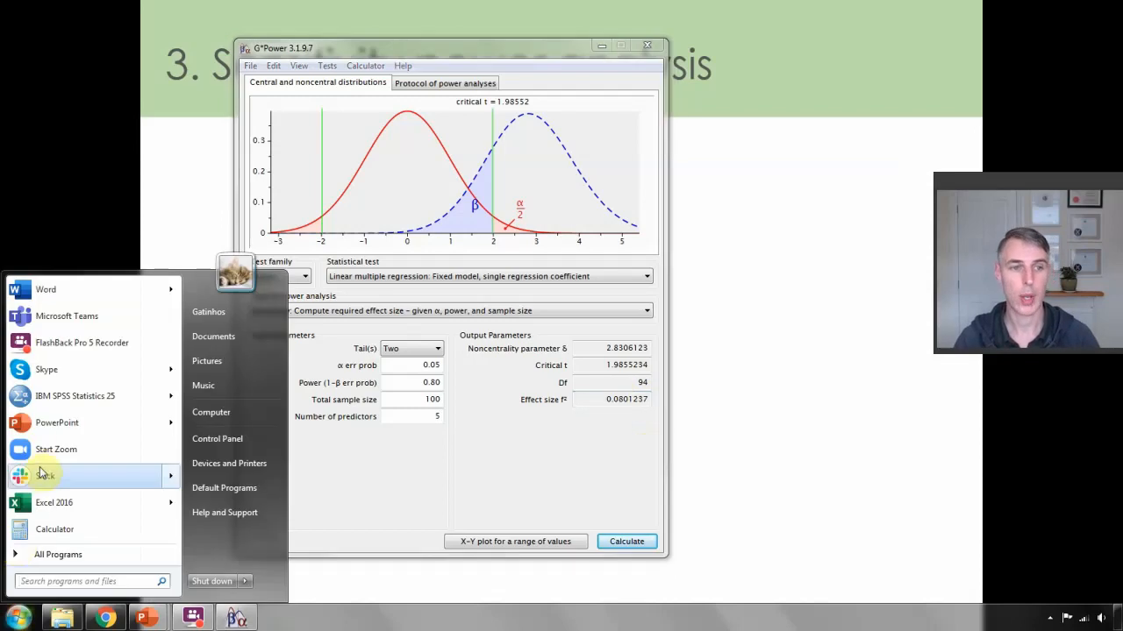
pyautogui.click(48, 529)
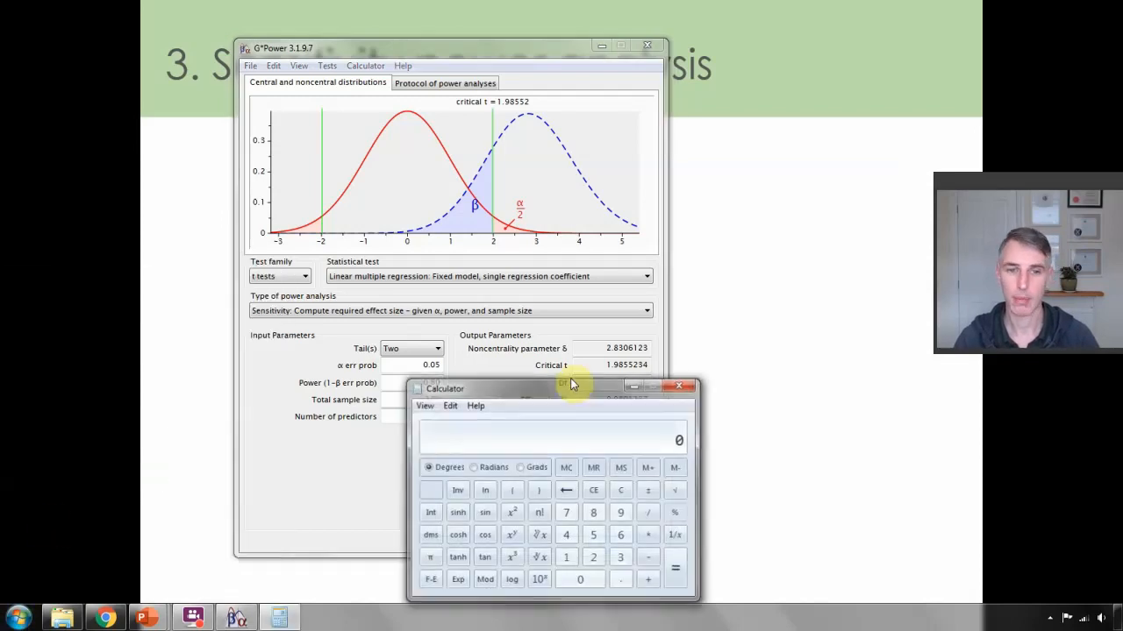
pyautogui.moveTo(570, 389); pyautogui.dragTo(567, 291)
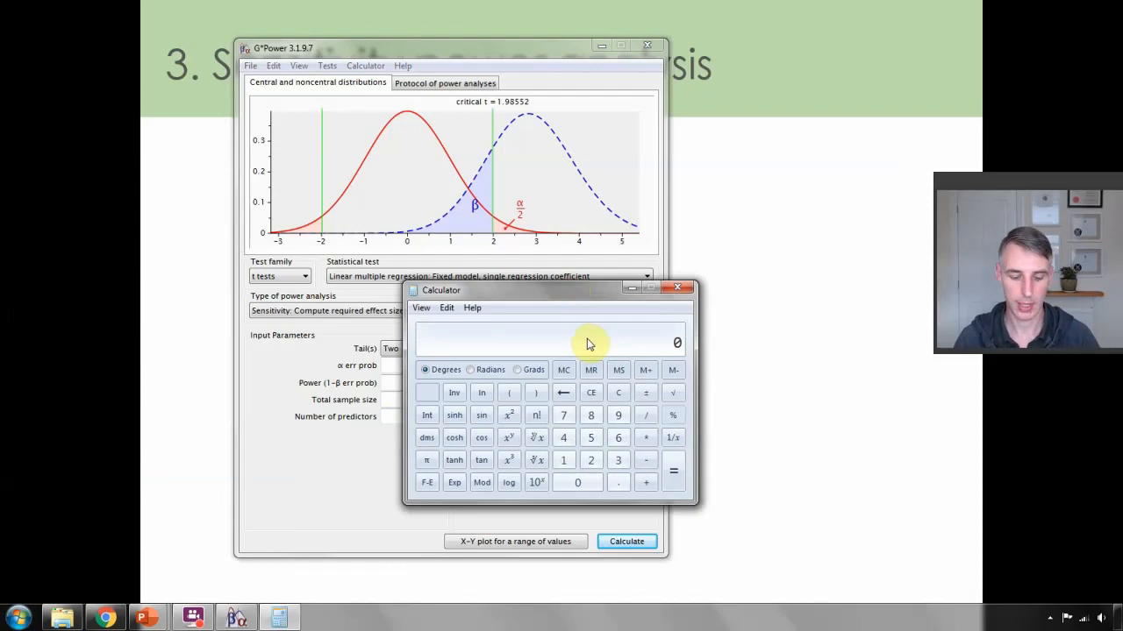
pyautogui.hotkey('ctrl', 'v')
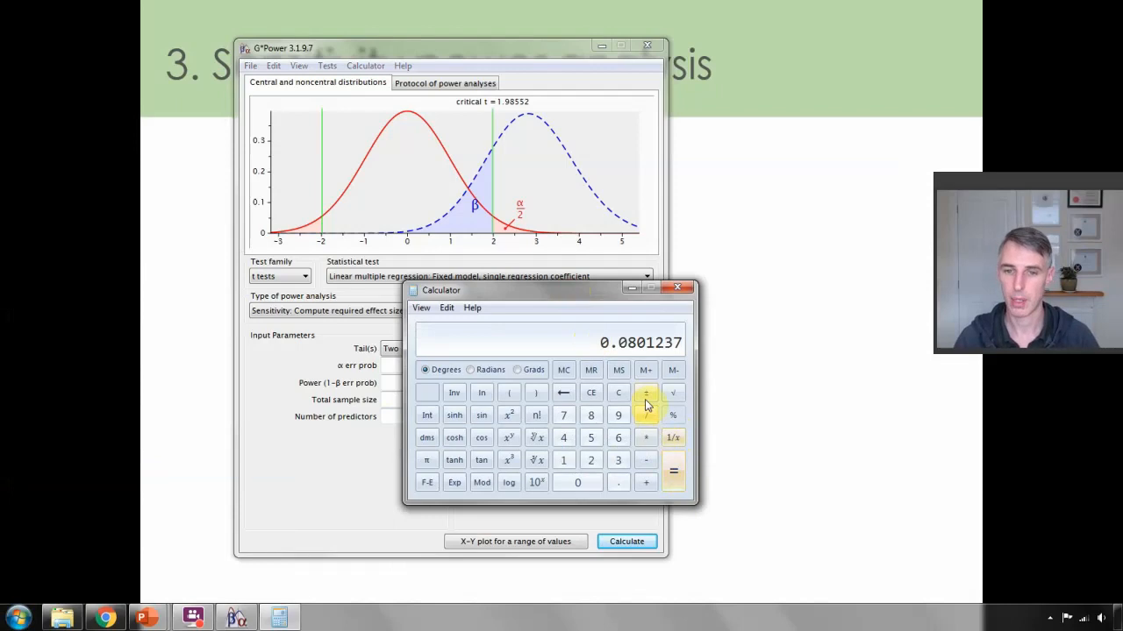
pyautogui.click(674, 397)
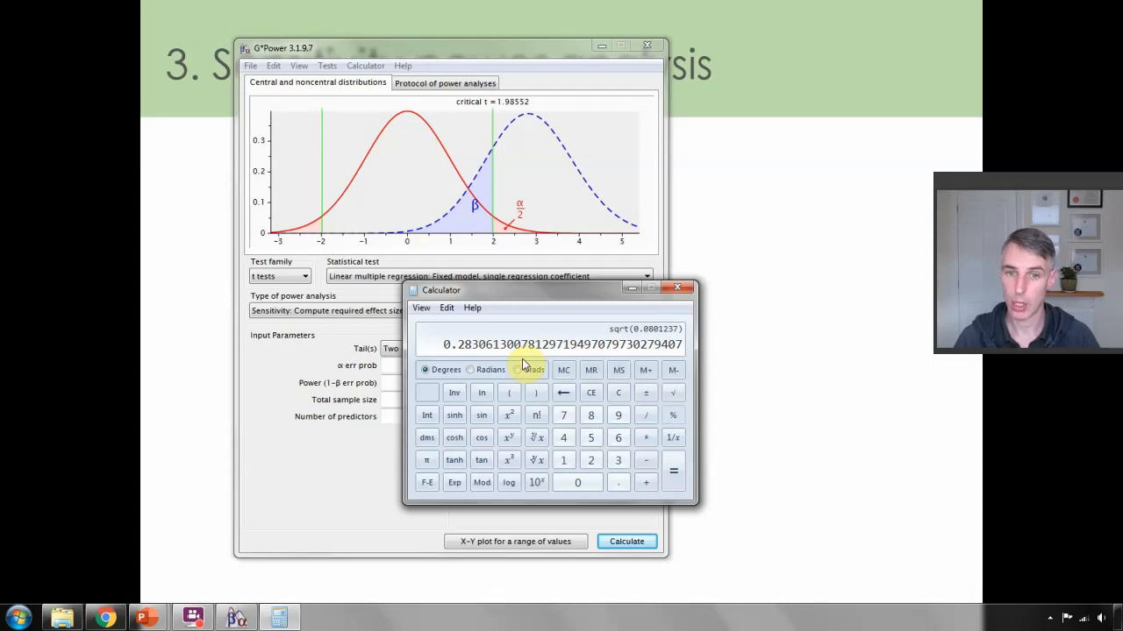
pyautogui.click(632, 287)
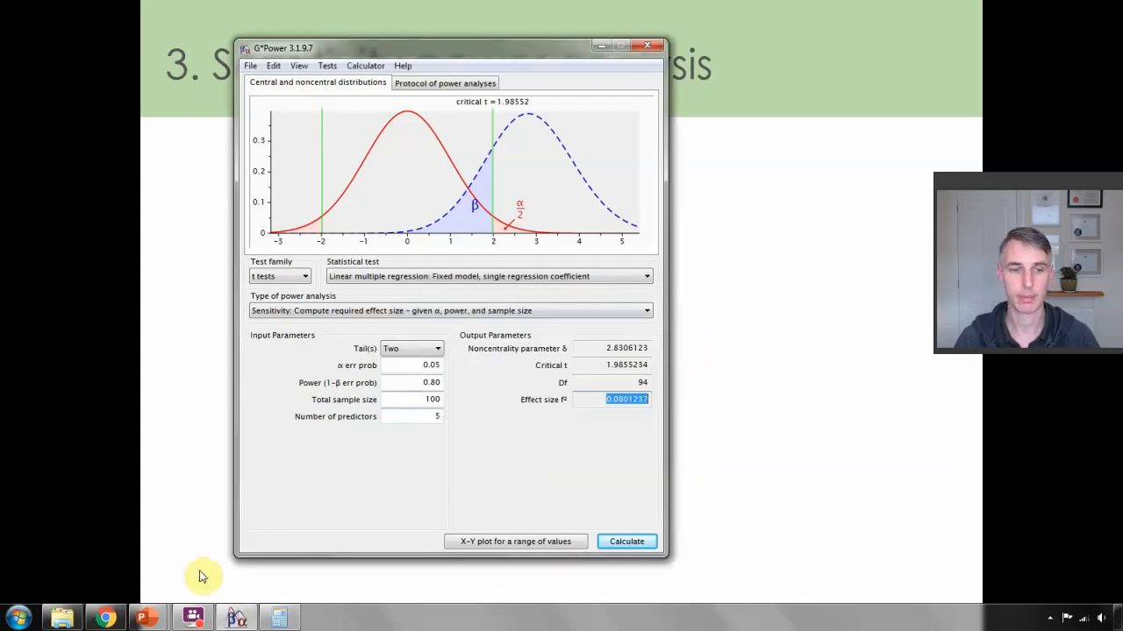
# - Switch to the psychometrica.de page in Chrome, convert the square-root value as effect size f, and return to G*Power
pyautogui.click(104, 619)
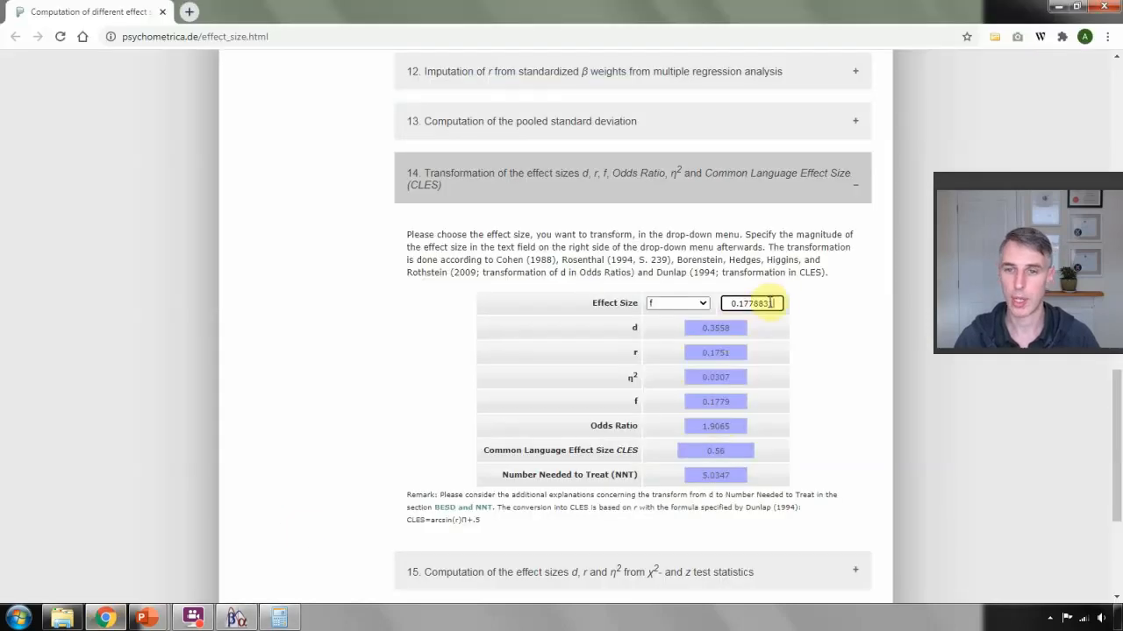
pyautogui.moveTo(772, 303); pyautogui.dragTo(699, 304)
pyautogui.write('0.283079730279407')
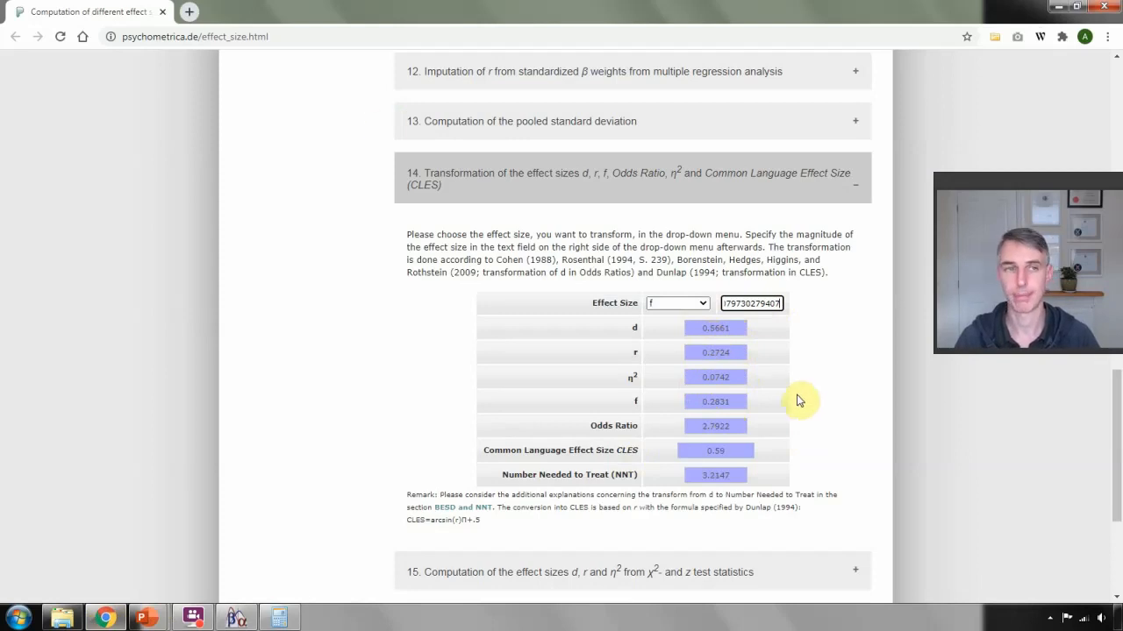
pyautogui.click(1059, 6)
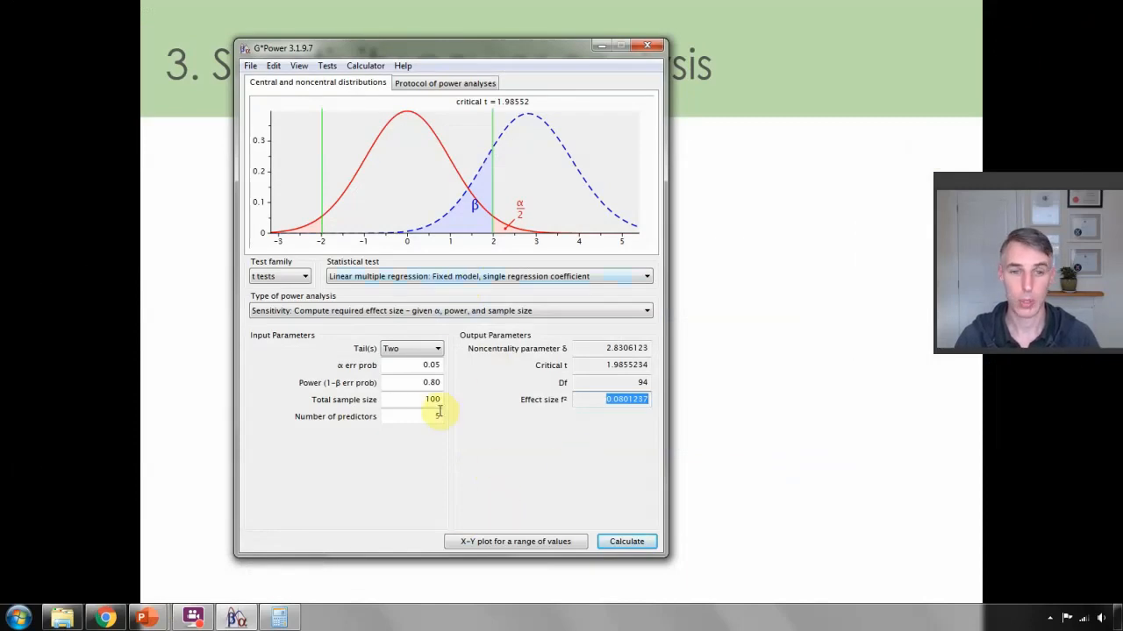
# - Increase the regression's total sample size to 250, recalculate the required effect size, and return to the presentation slide
pyautogui.moveTo(419, 401); pyautogui.dragTo(446, 400)
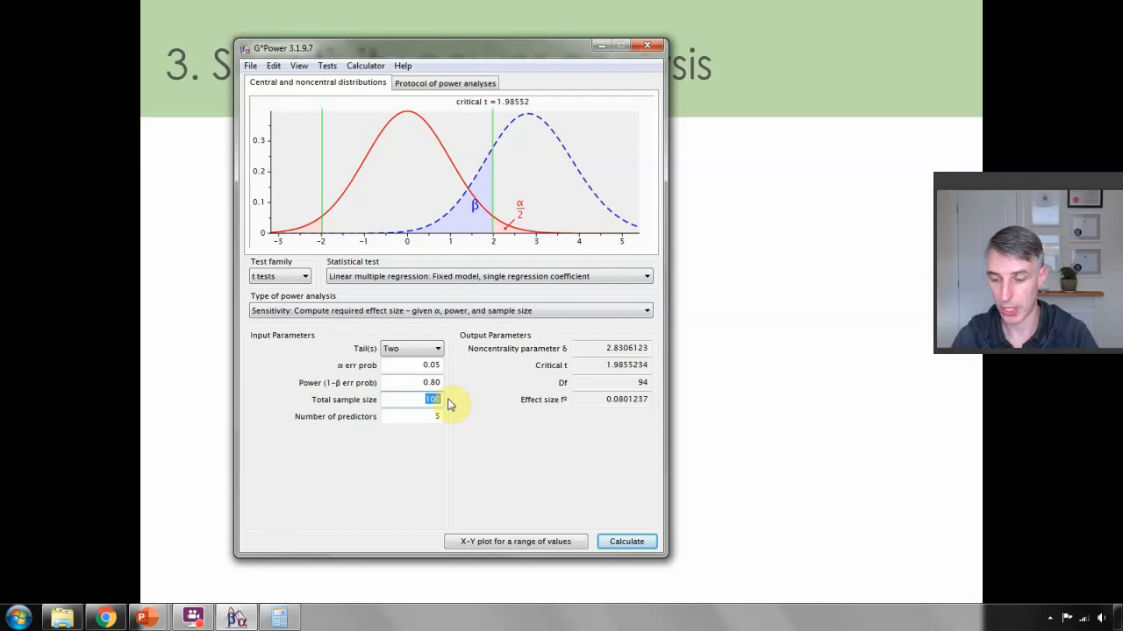
pyautogui.write('250')
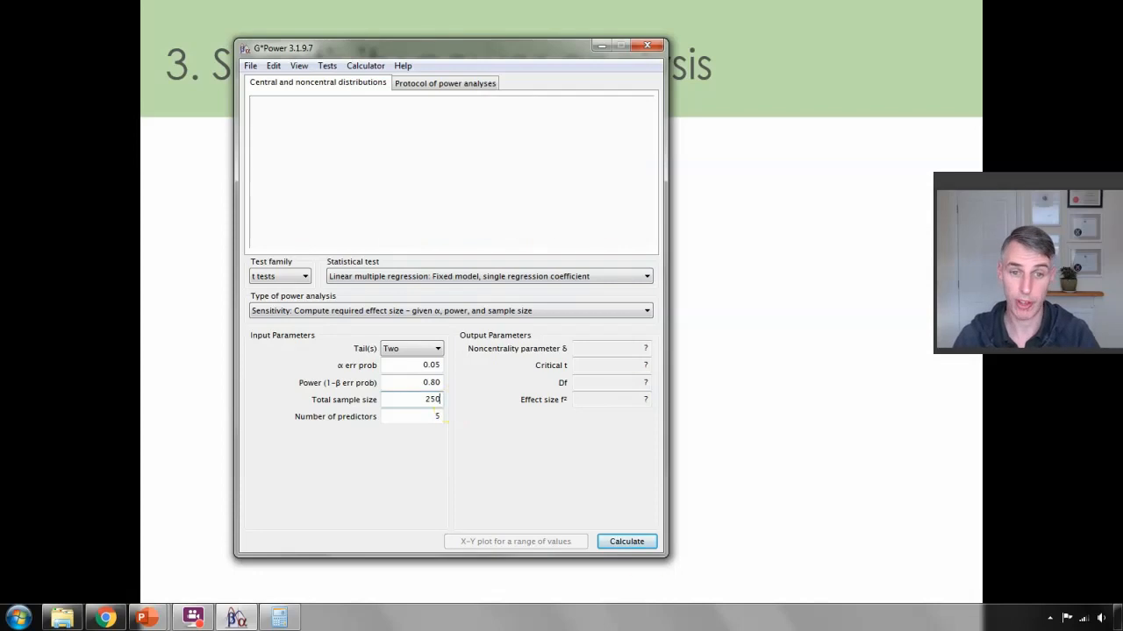
pyautogui.click(631, 542)
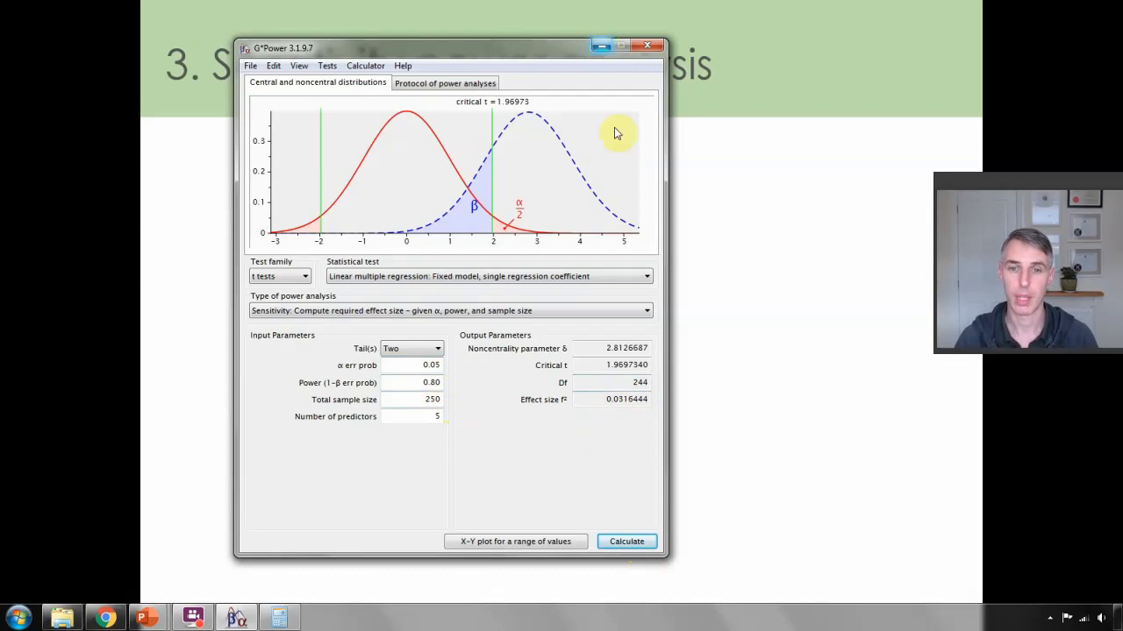
pyautogui.click(766, 389)
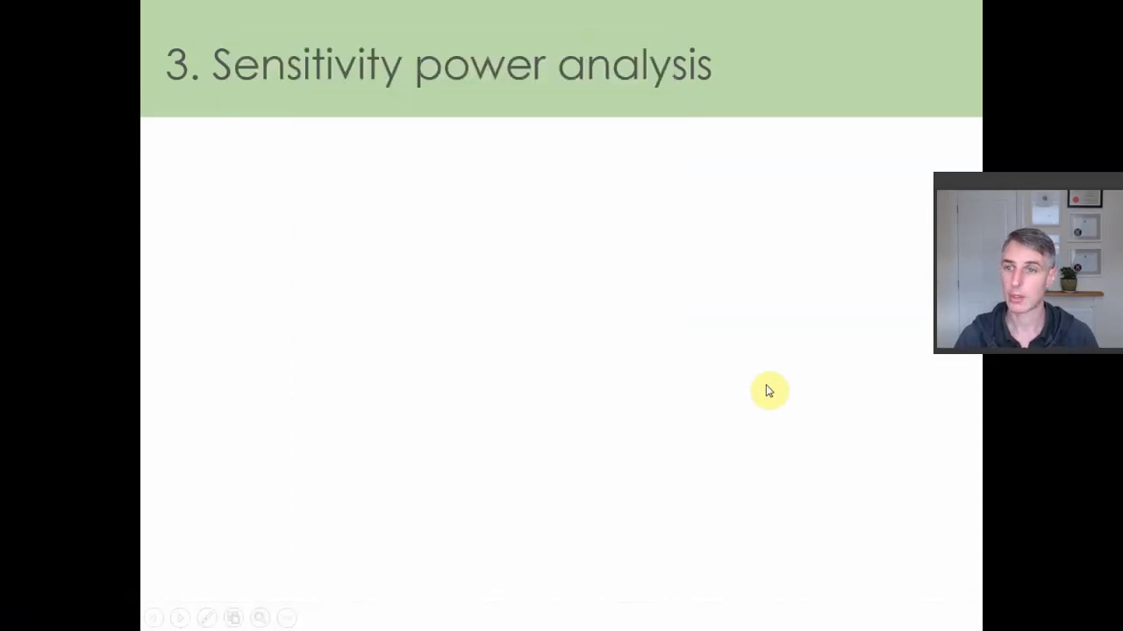